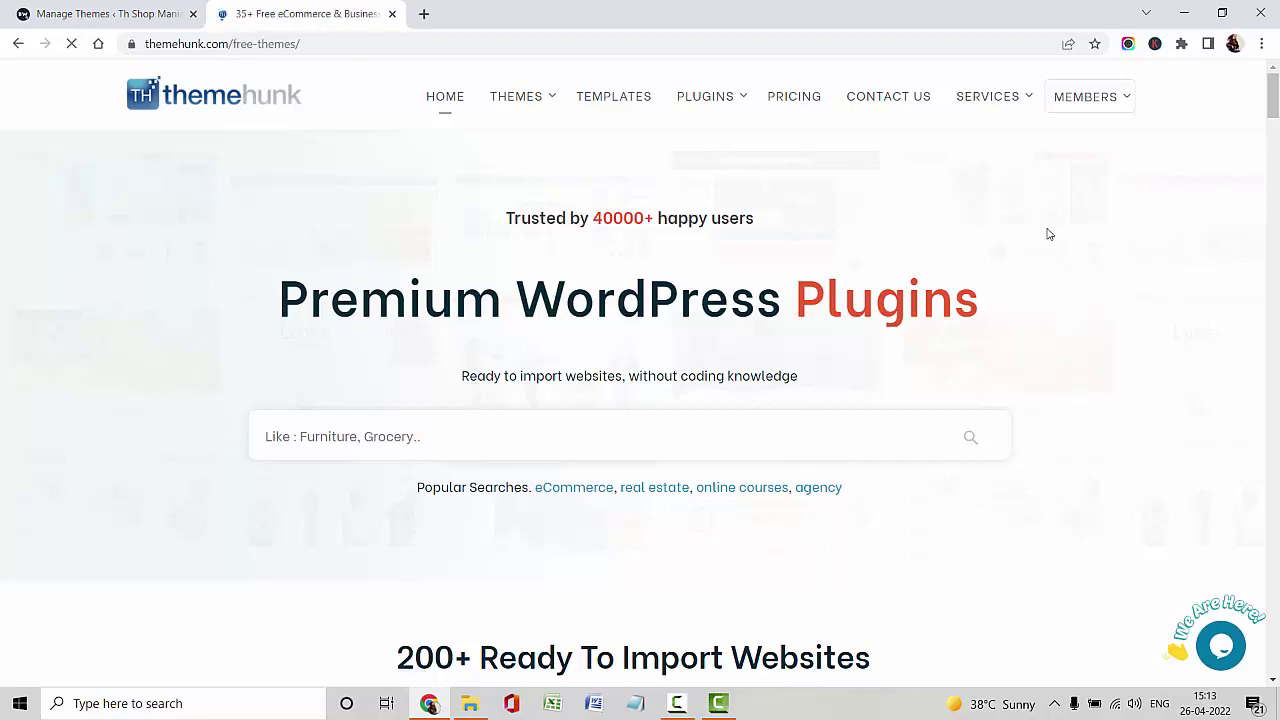
- Open the Th Shop Mania theme page from the ThemeHunk free themes and review its ready-to-import Elementor templates
scroll(114, 257, down, 2)
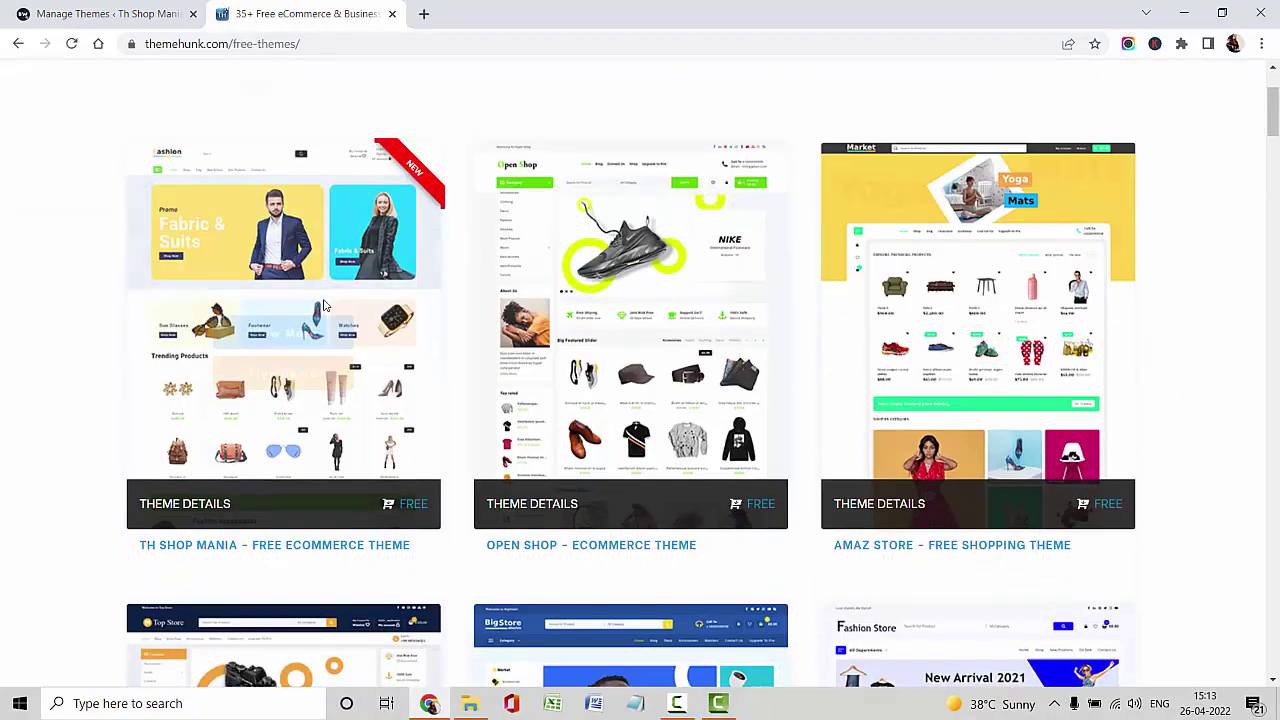
click(321, 337)
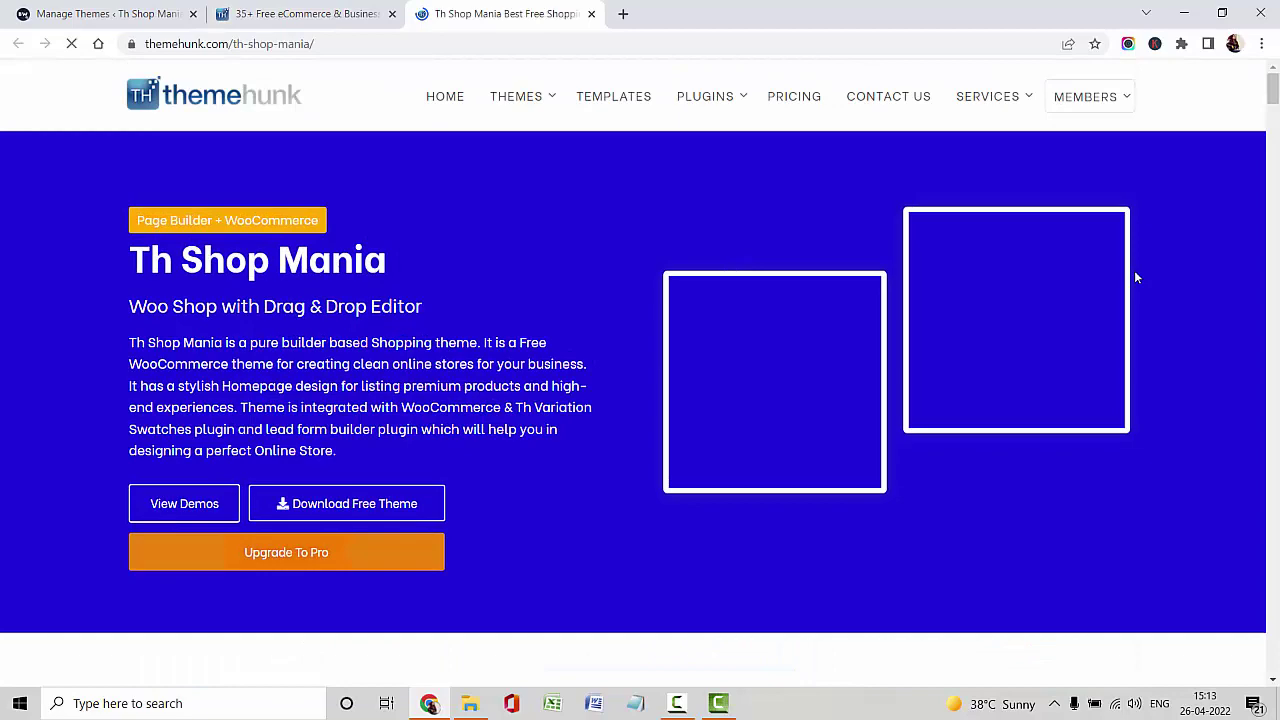
scroll(1219, 374, down, 2)
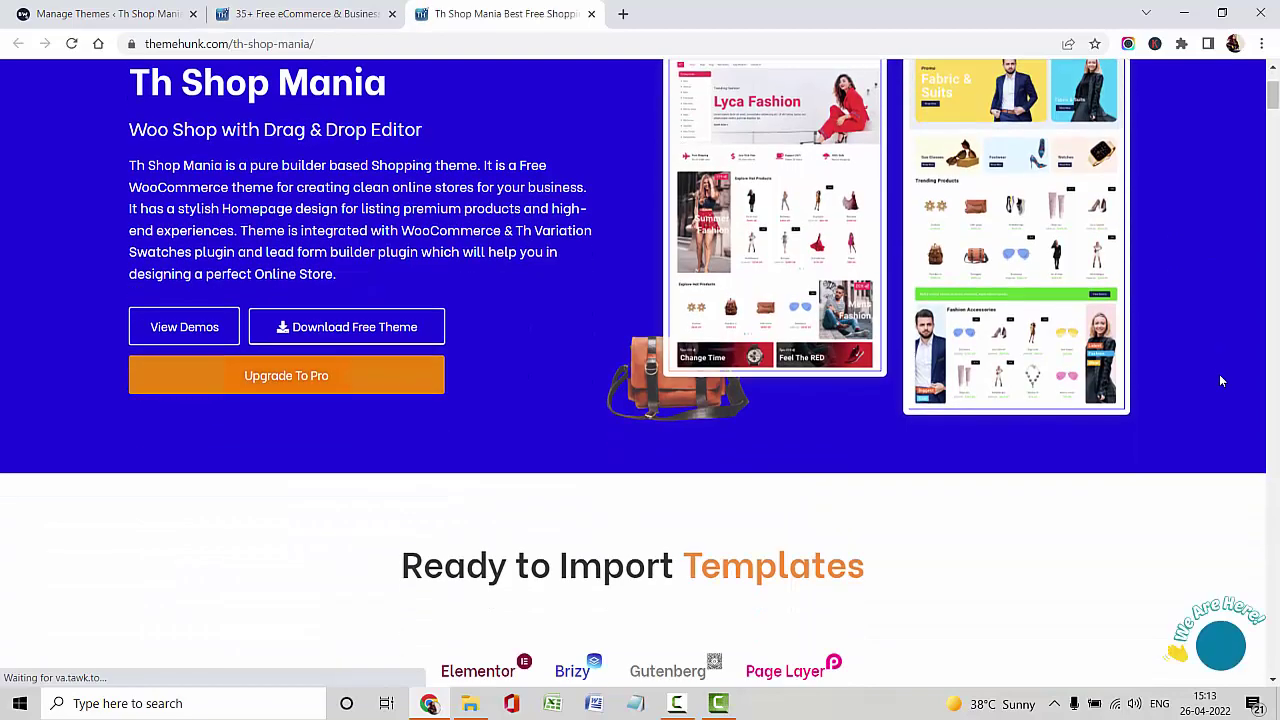
scroll(1219, 374, down, 2)
scroll(1220, 378, down, 2)
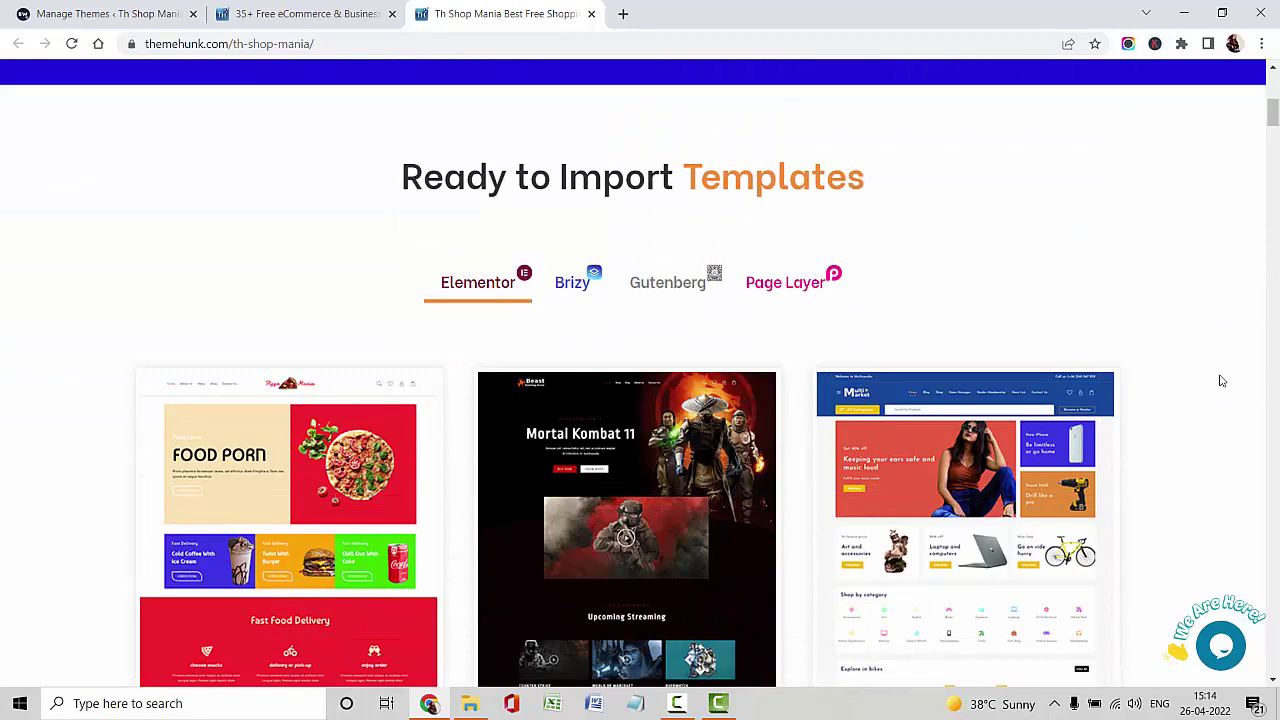
scroll(1220, 380, down, 2)
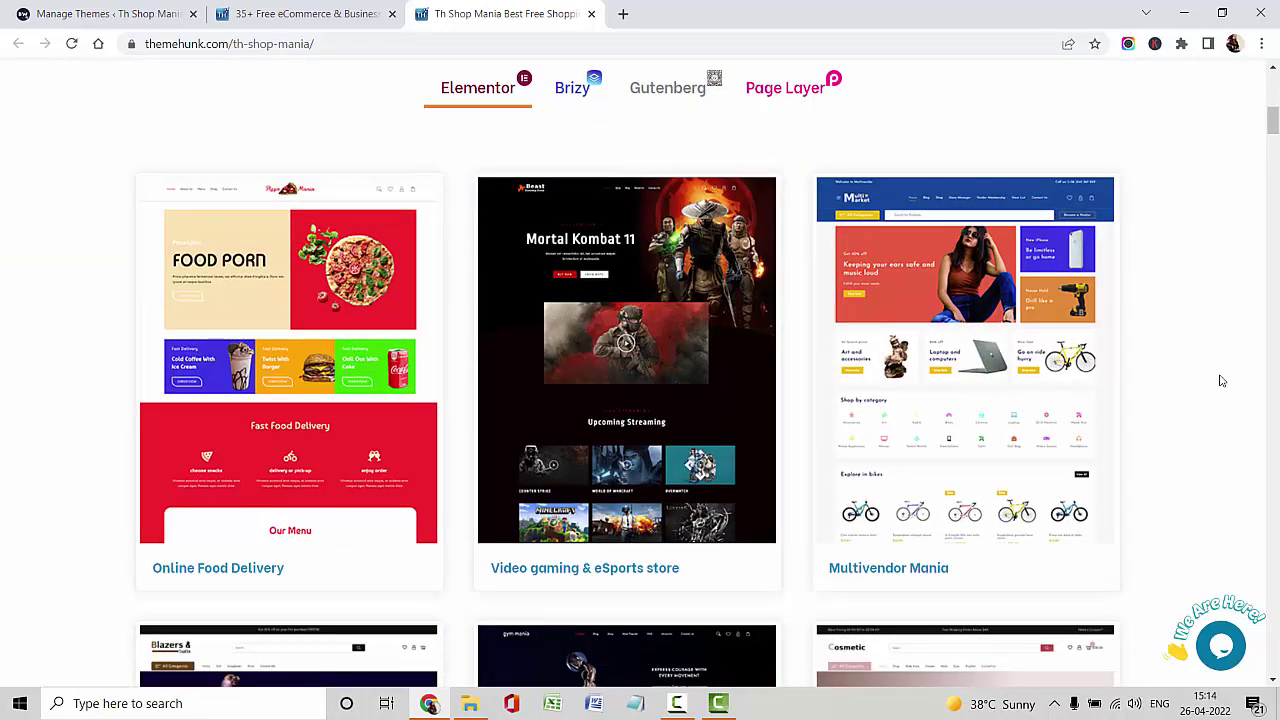
scroll(1220, 380, down, 6)
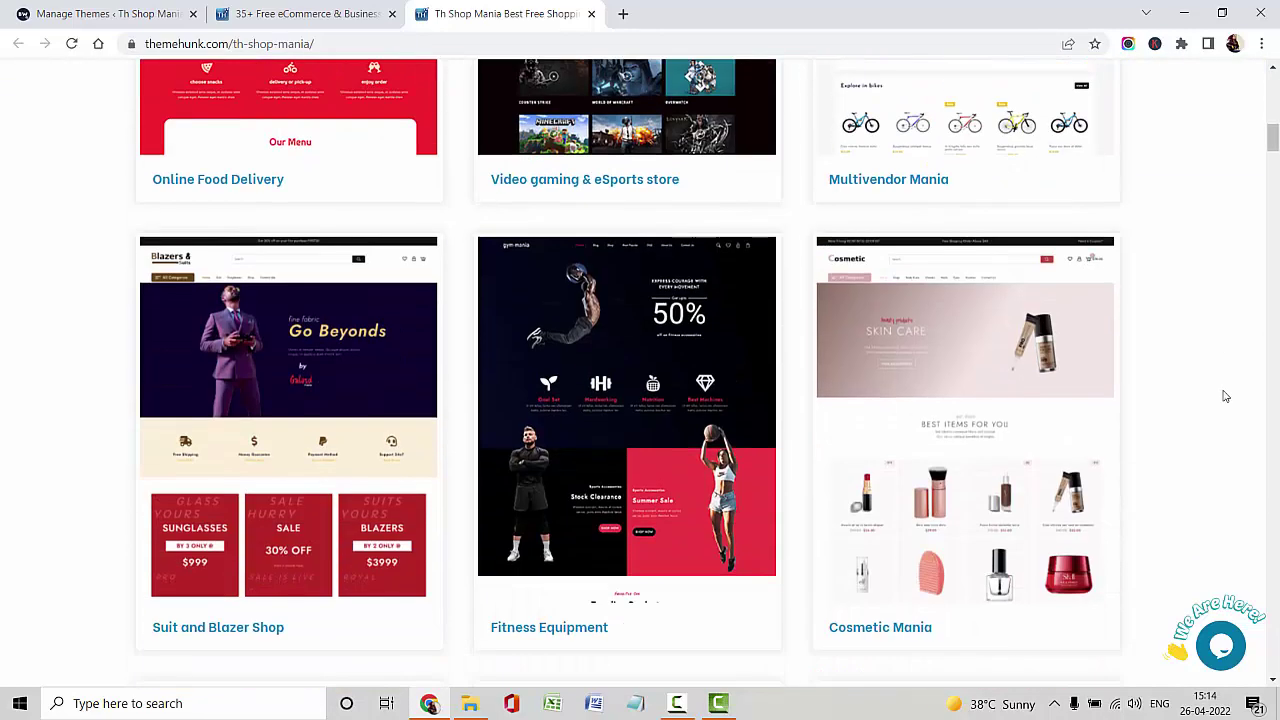
scroll(1232, 404, up, 8)
- View the theme's Brizy, Gutenberg and Page Layer templates and dismiss the support chat message
click(573, 285)
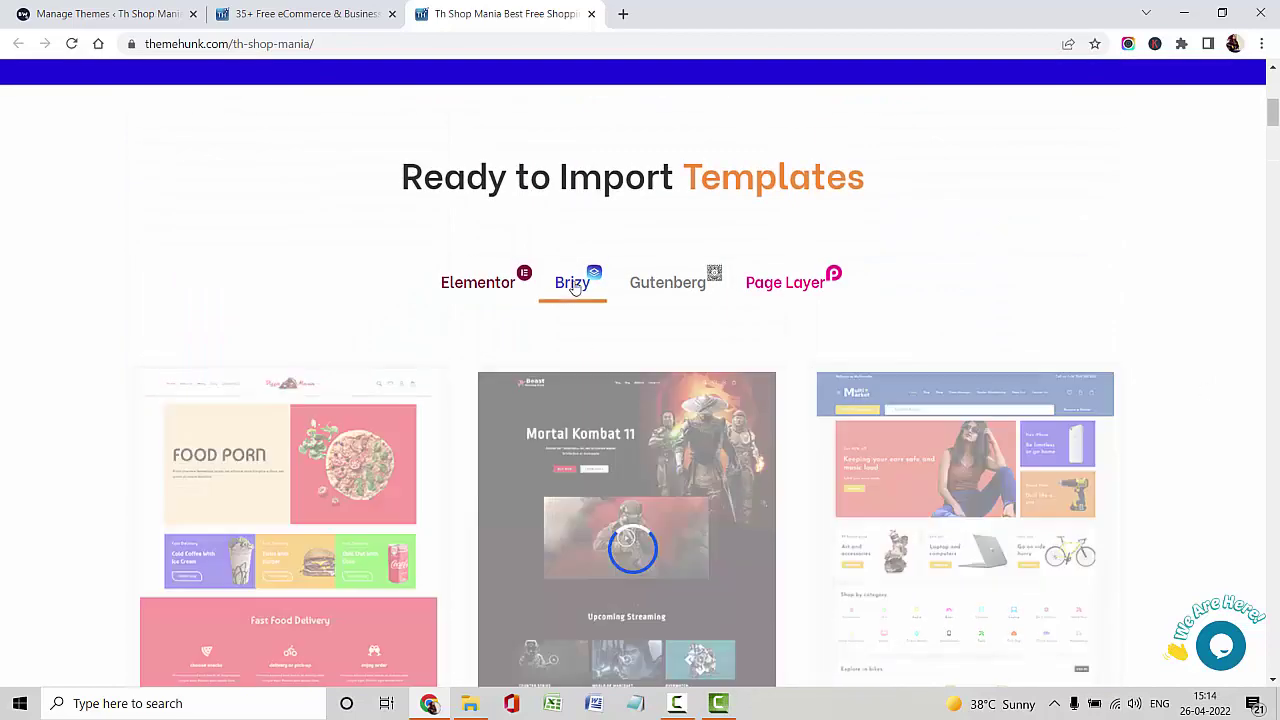
click(667, 290)
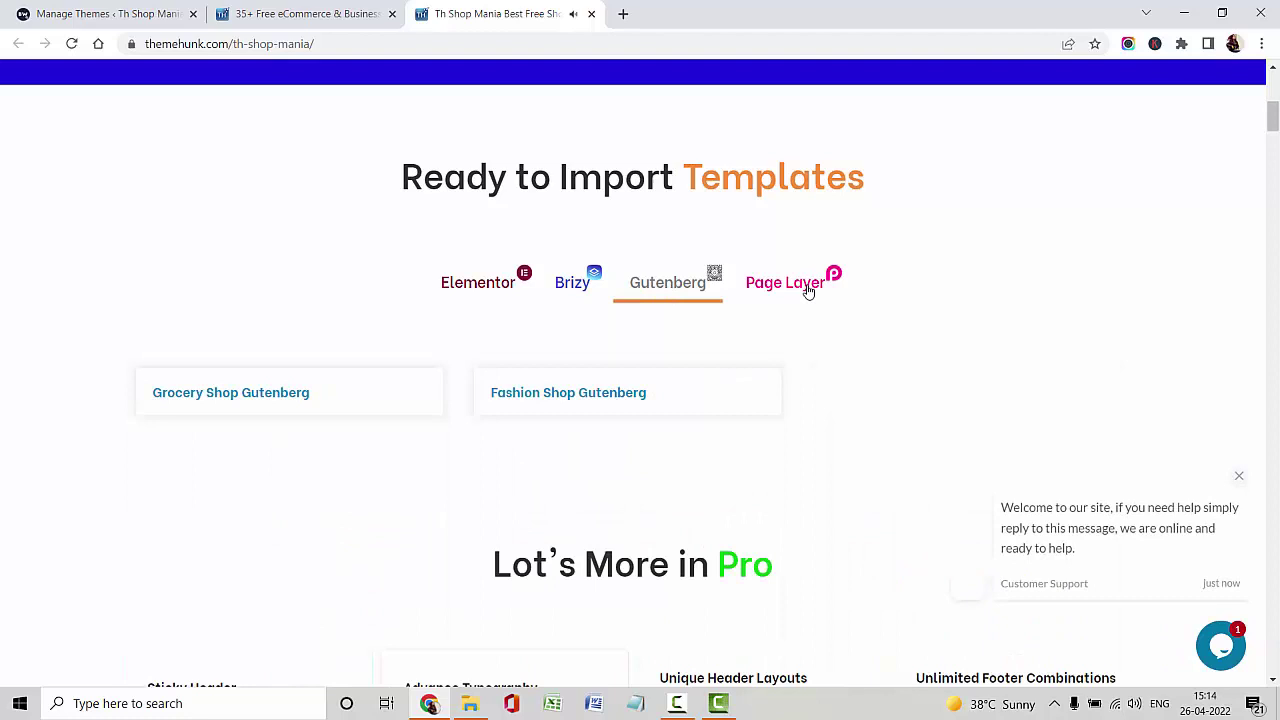
click(808, 290)
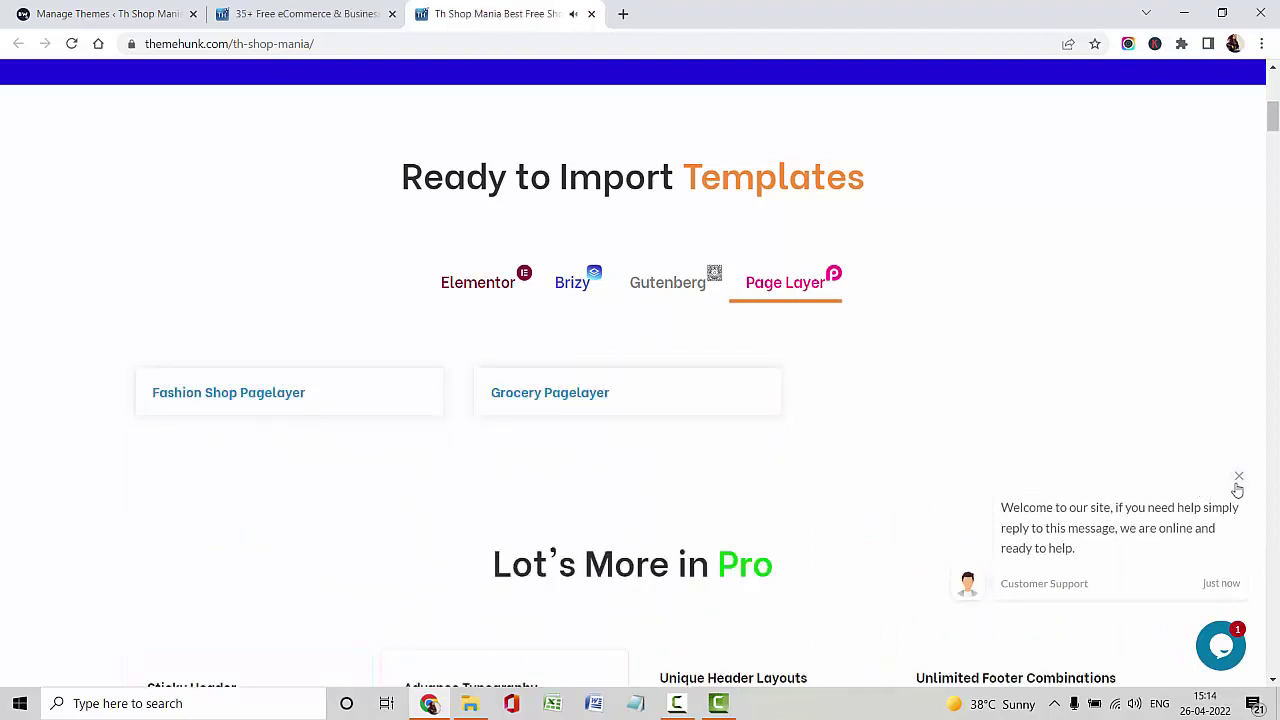
click(1239, 478)
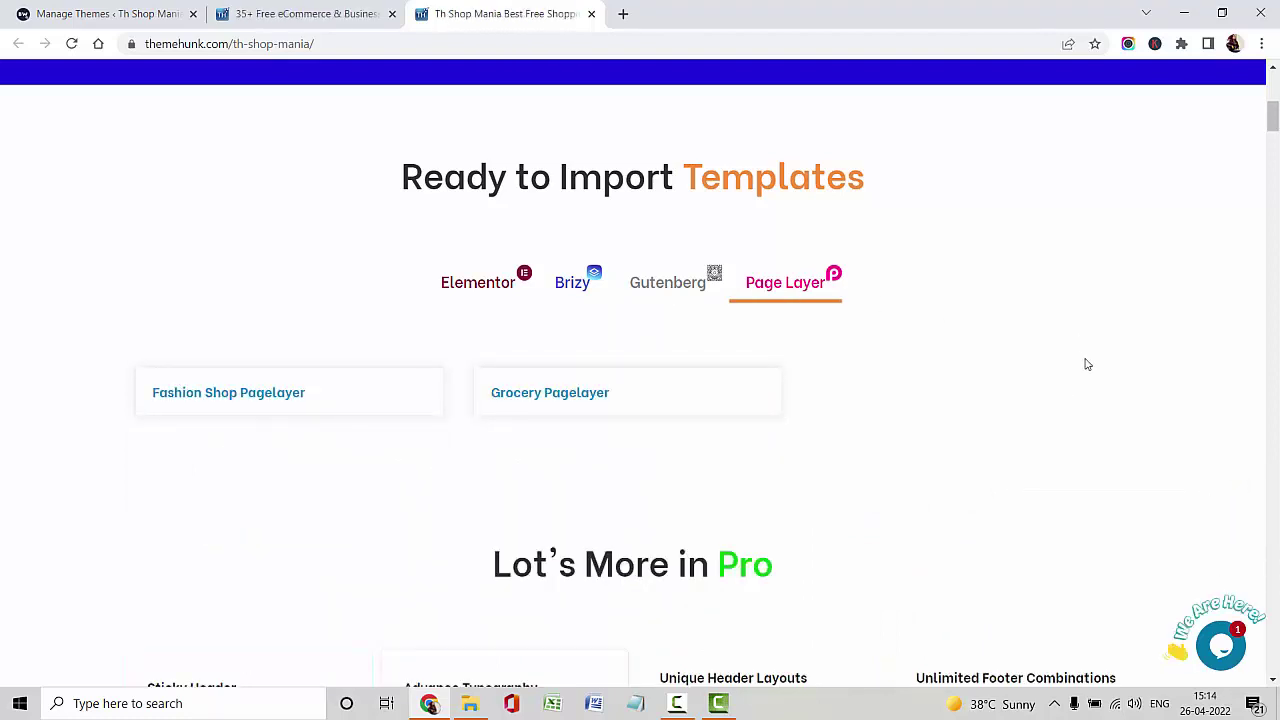
- Examine the theme's Pro feature list and its page builder compatibility section
scroll(1118, 397, down, 3)
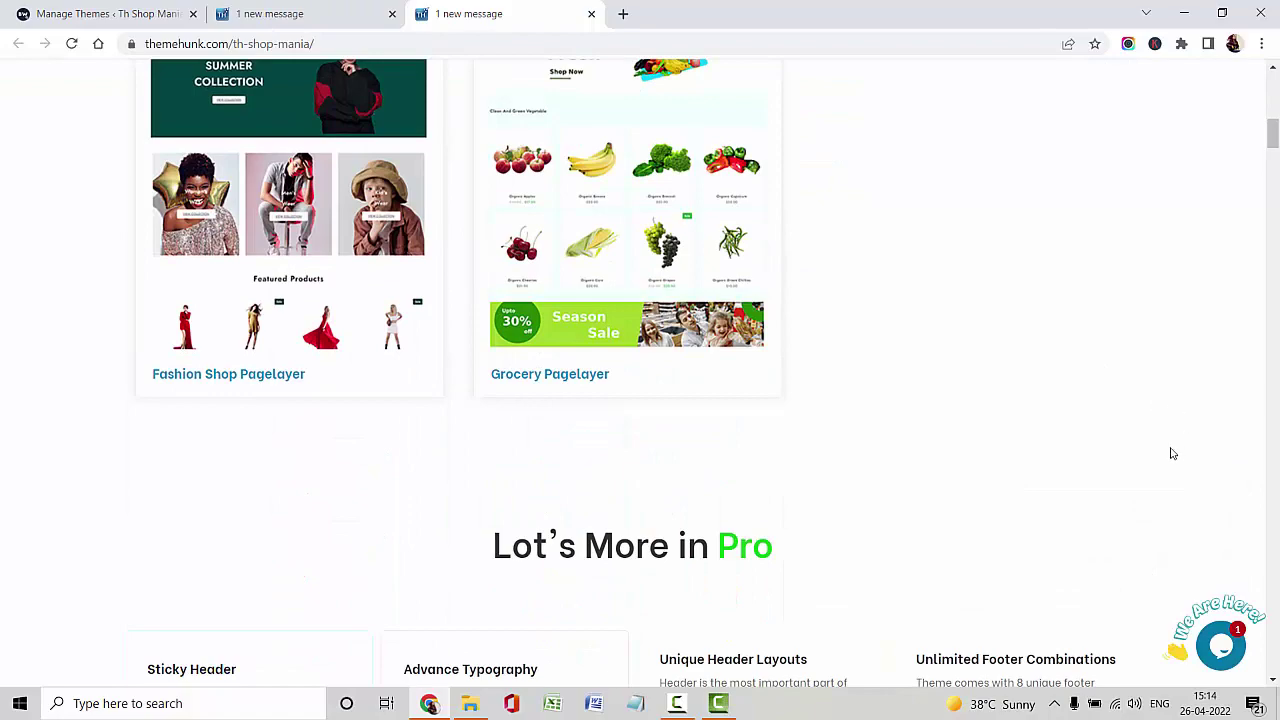
scroll(1175, 448, down, 5)
scroll(1179, 440, up, 2)
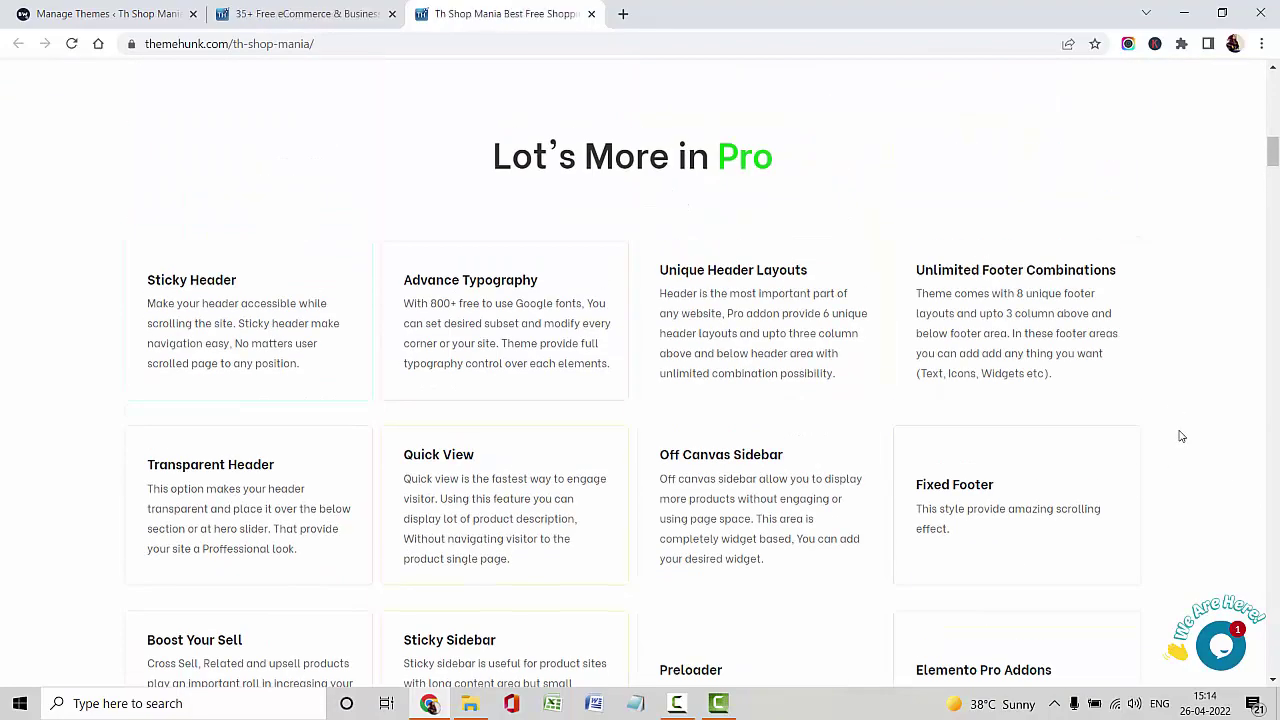
scroll(1181, 436, down, 10)
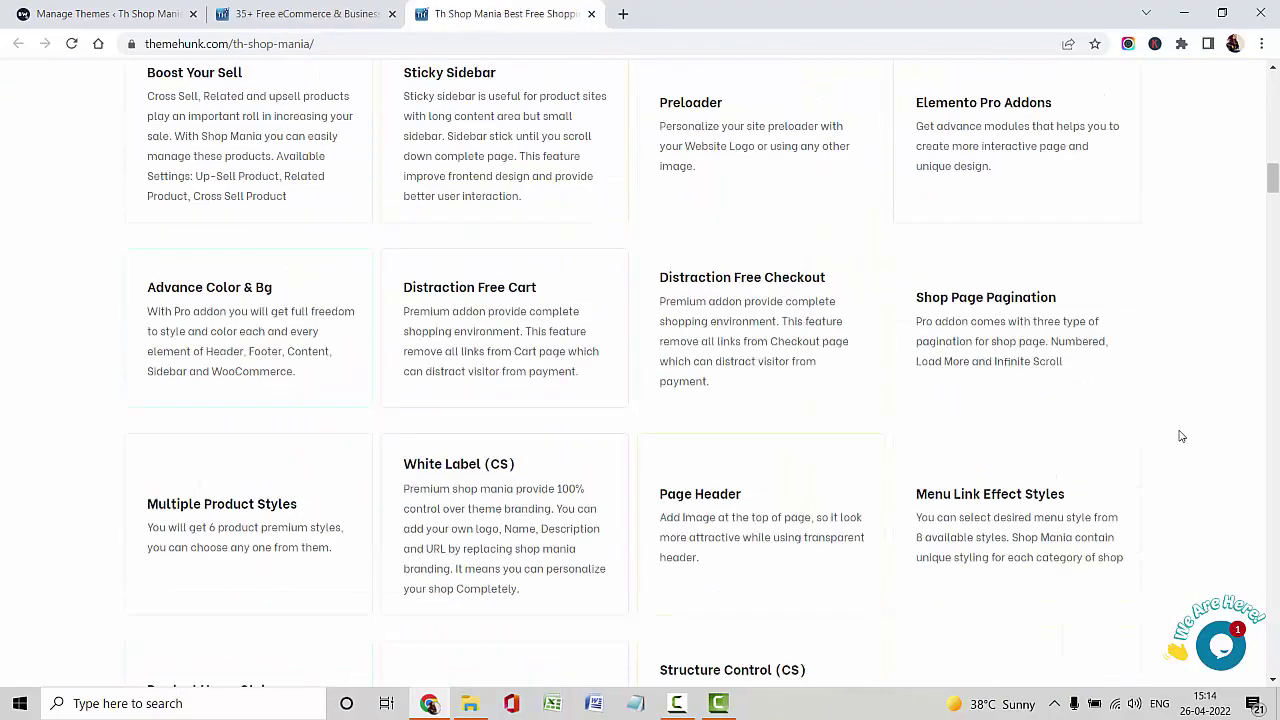
scroll(1181, 436, down, 4)
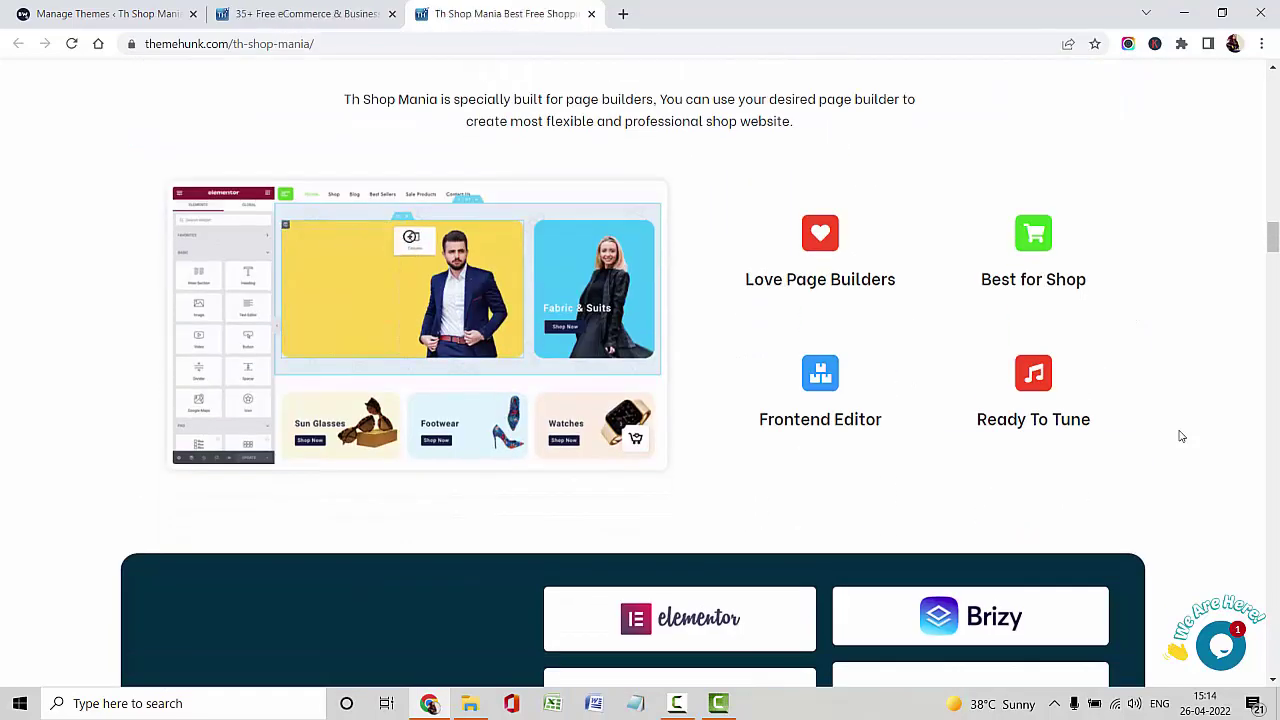
scroll(1181, 436, down, 3)
scroll(1181, 436, down, 1)
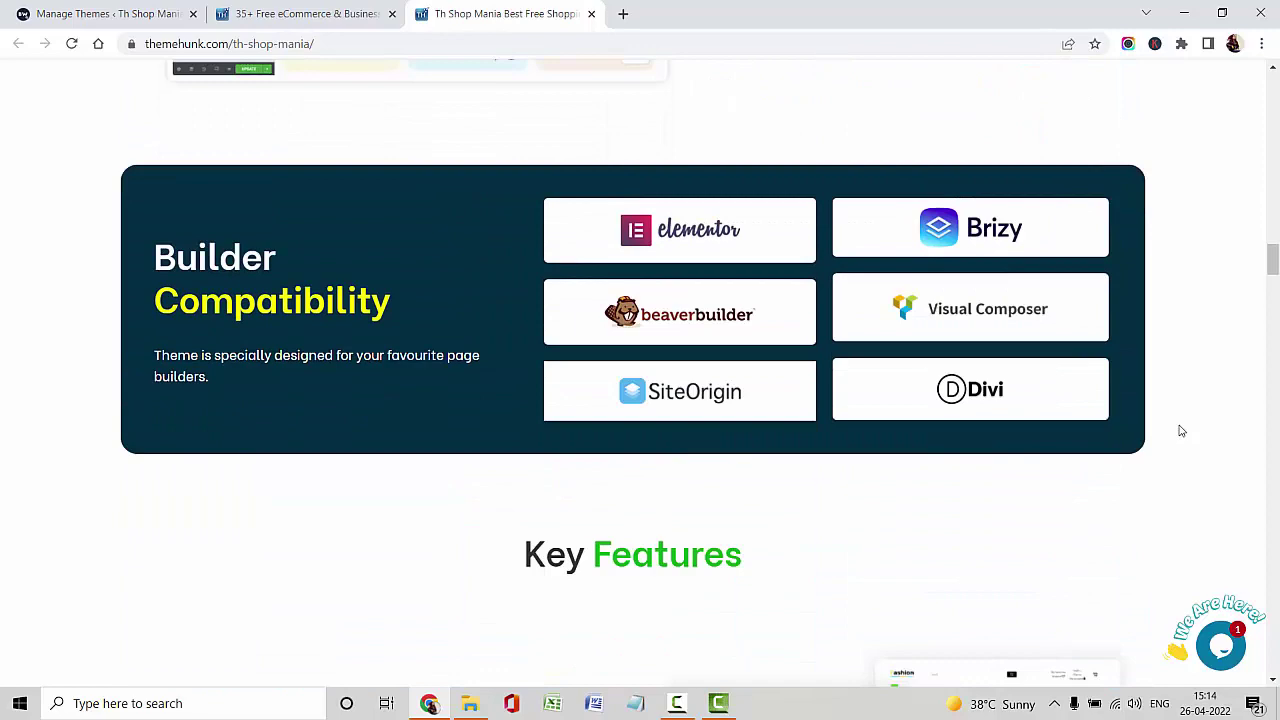
- Read through the theme's Key Features, its premium features and the Single and Full Membership pricing plans
scroll(1181, 431, down, 4)
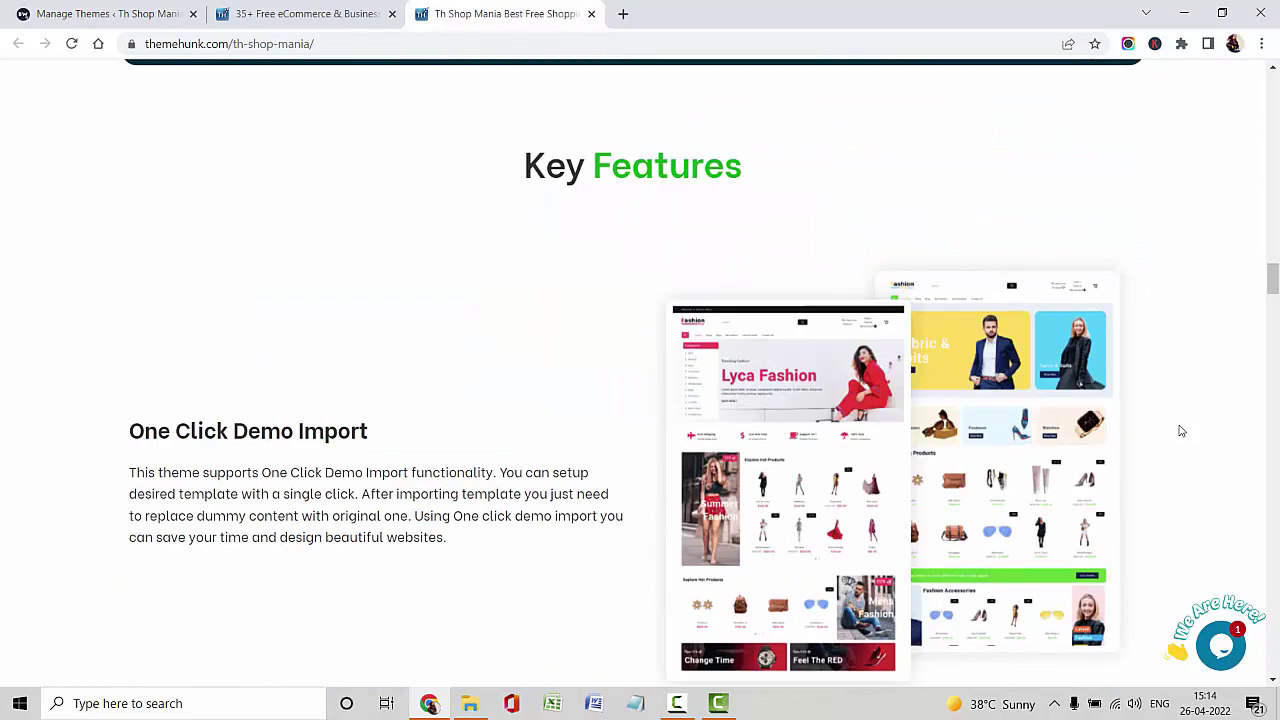
scroll(1181, 431, down, 2)
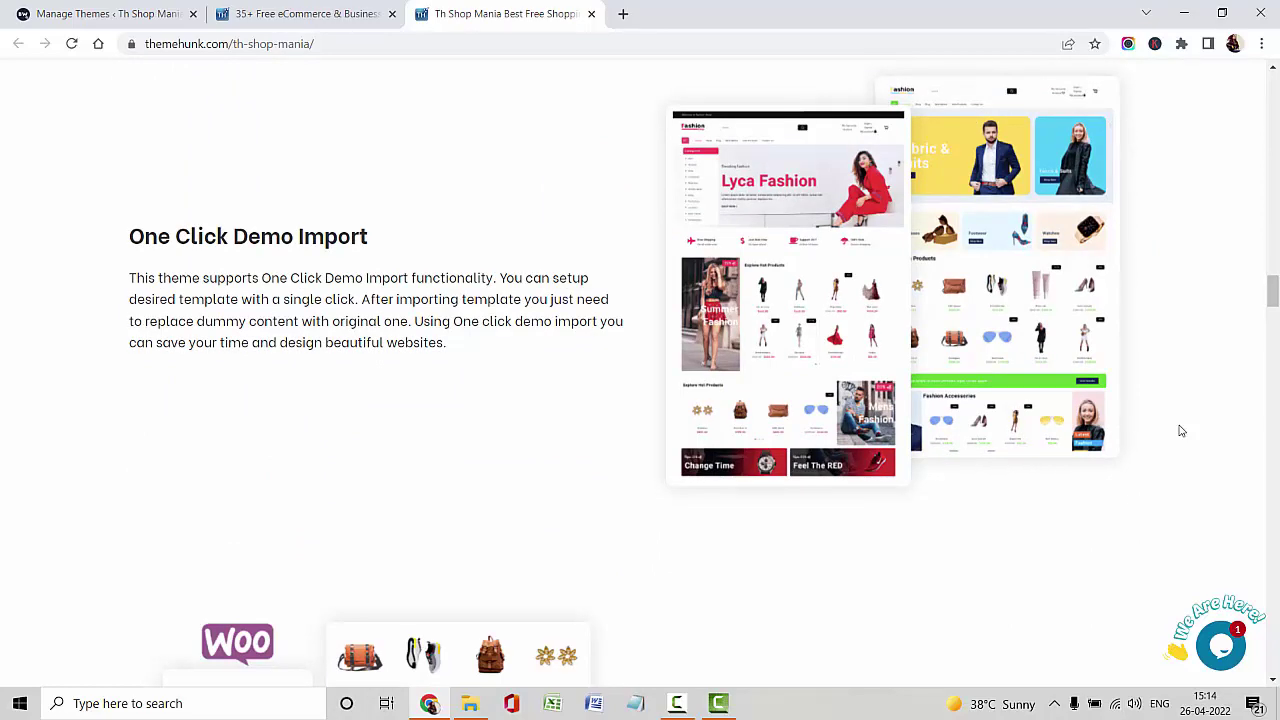
scroll(1181, 431, down, 4)
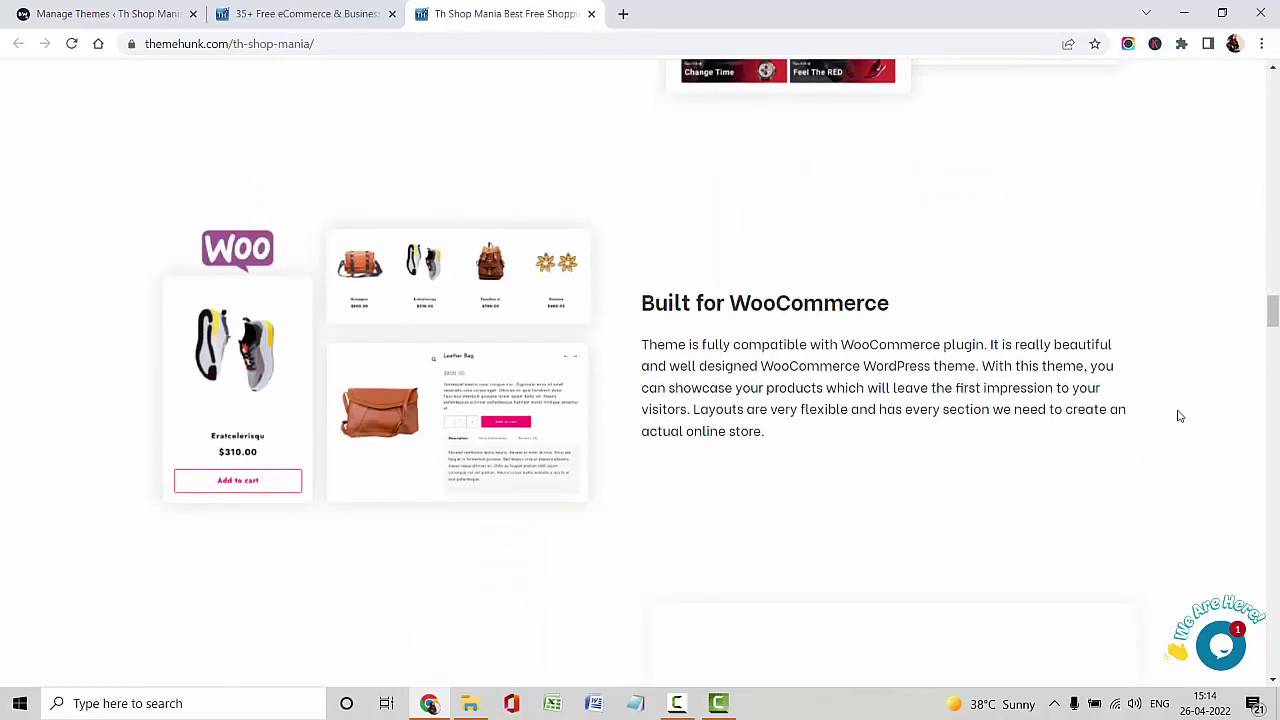
scroll(1180, 416, down, 2)
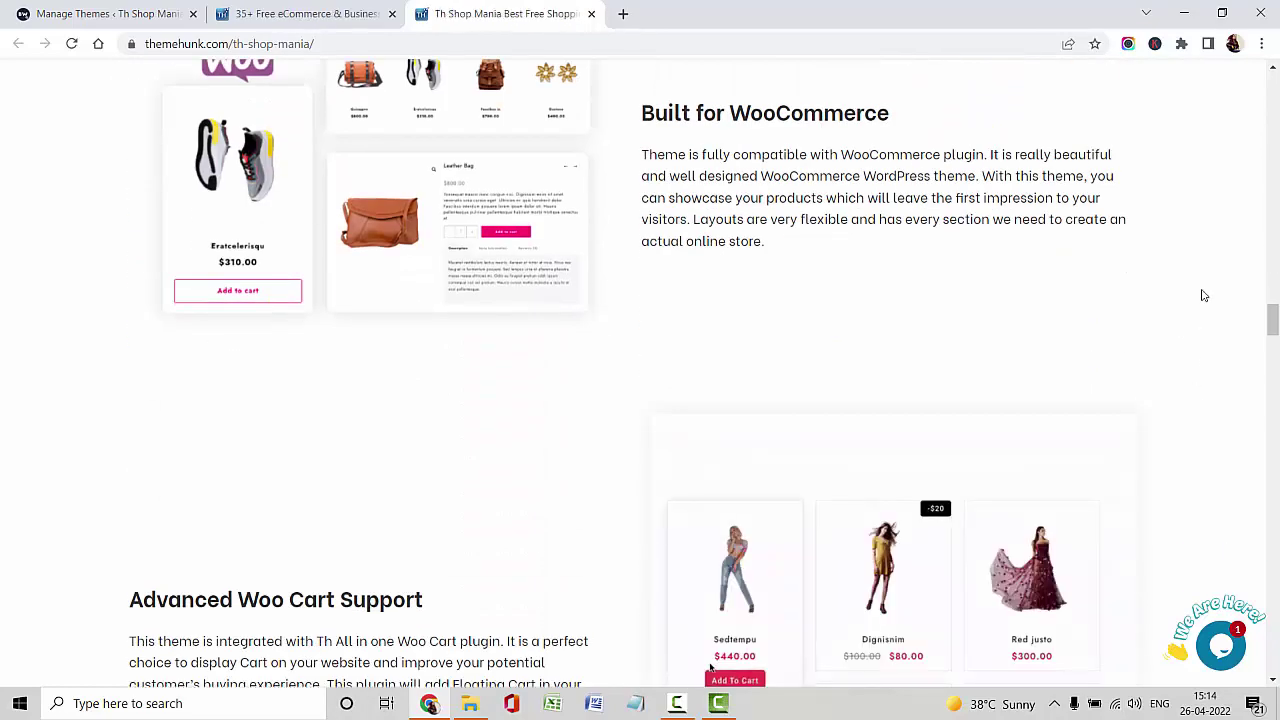
scroll(1204, 295, down, 4)
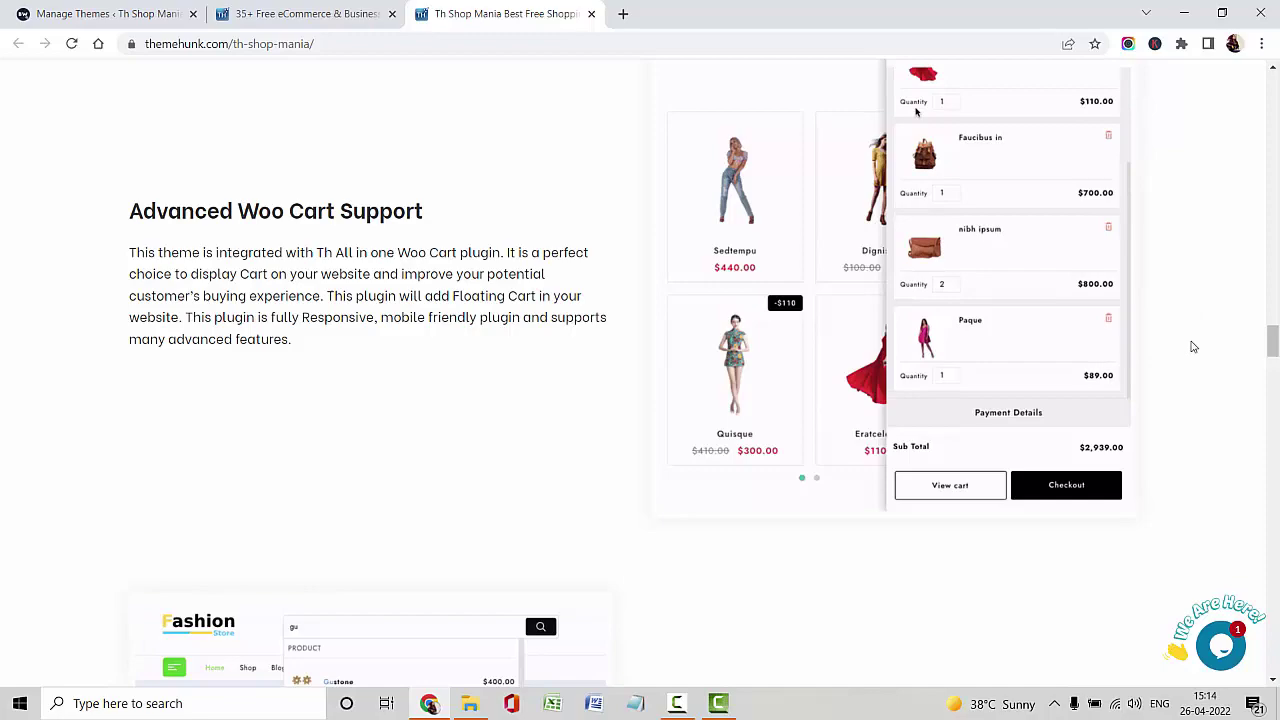
scroll(1194, 352, down, 4)
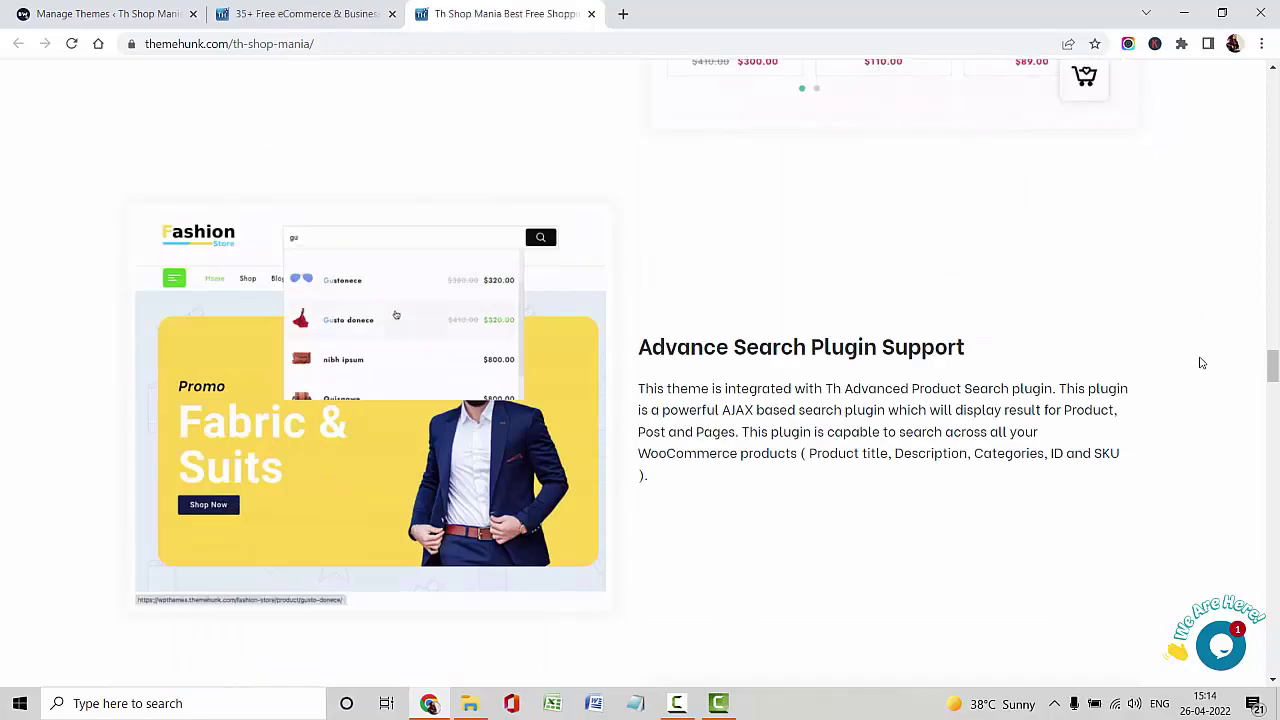
scroll(1202, 363, down, 8)
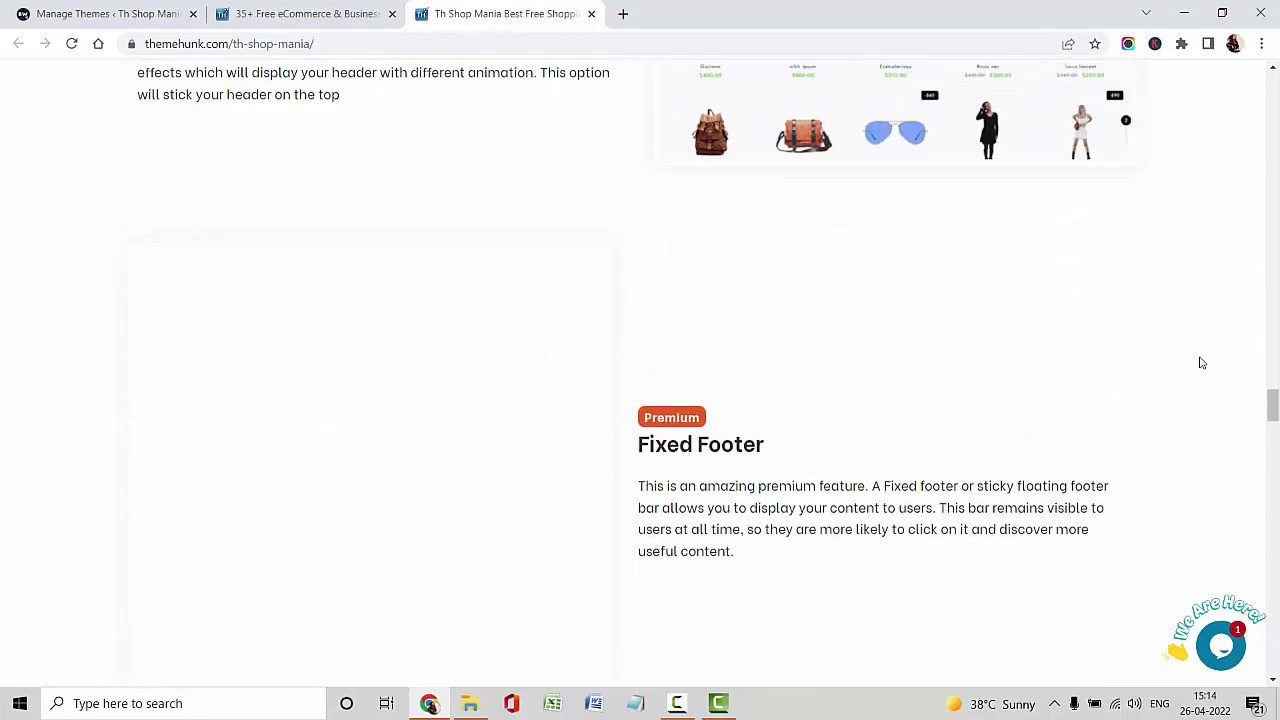
scroll(1202, 363, down, 10)
scroll(1202, 363, down, 10)
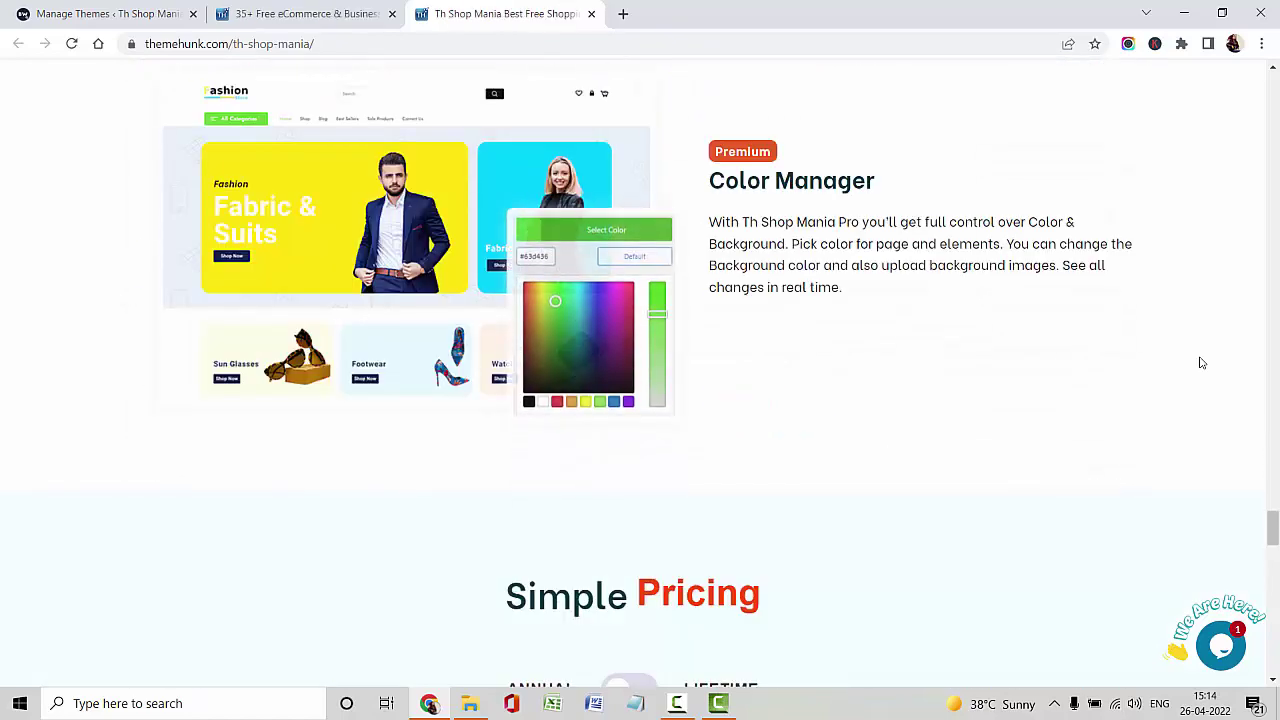
scroll(1202, 363, down, 6)
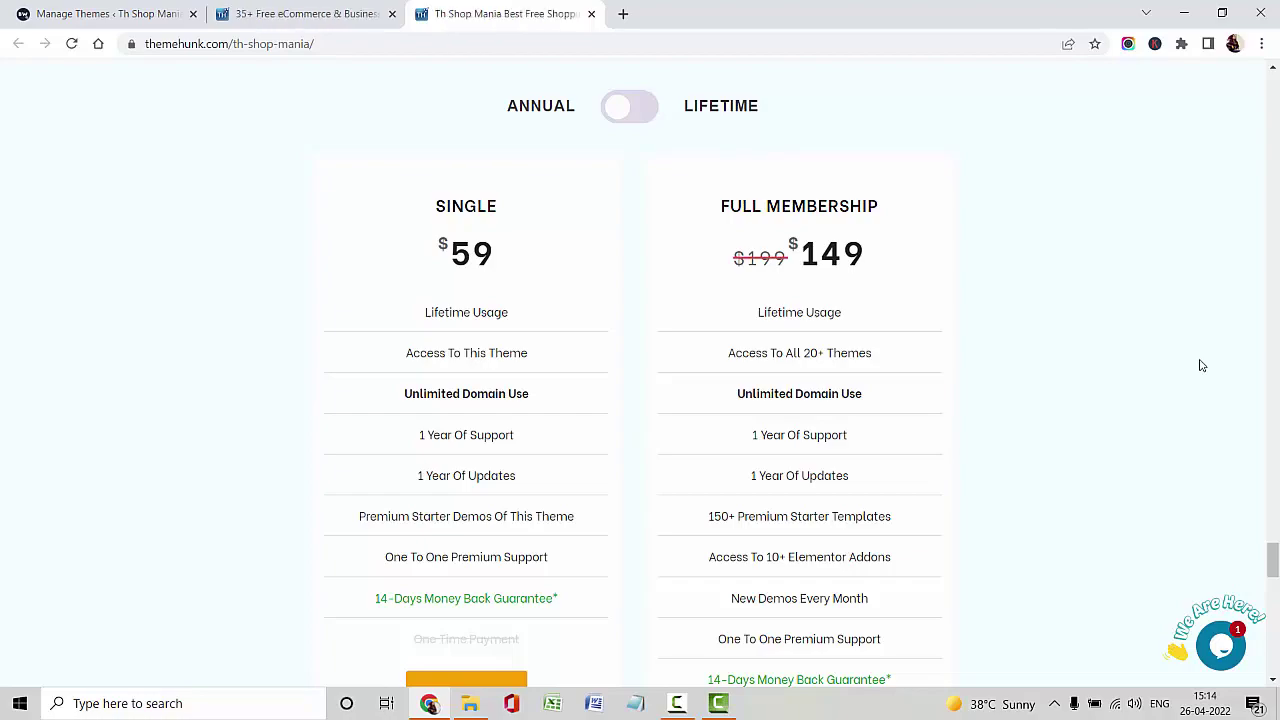
- Download the free Th Shop Mania theme and dismiss the subscription popup
scroll(1229, 428, up, 20)
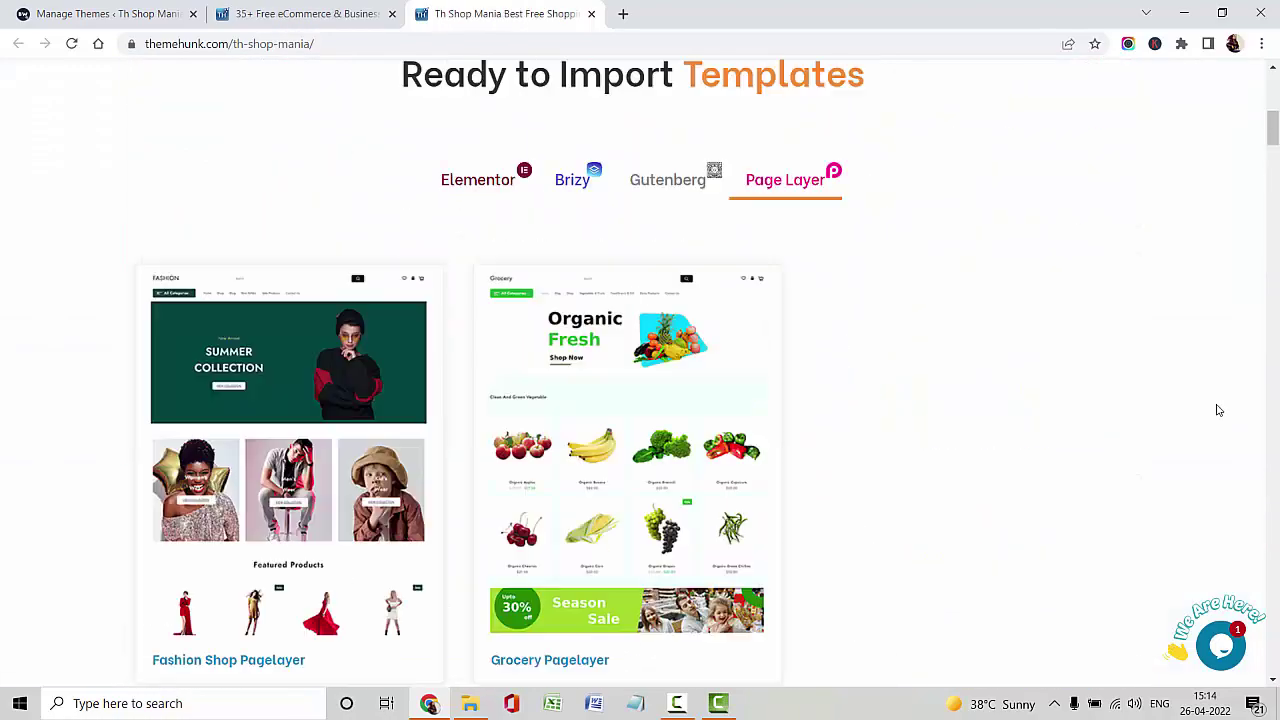
scroll(1218, 410, up, 15)
click(380, 521)
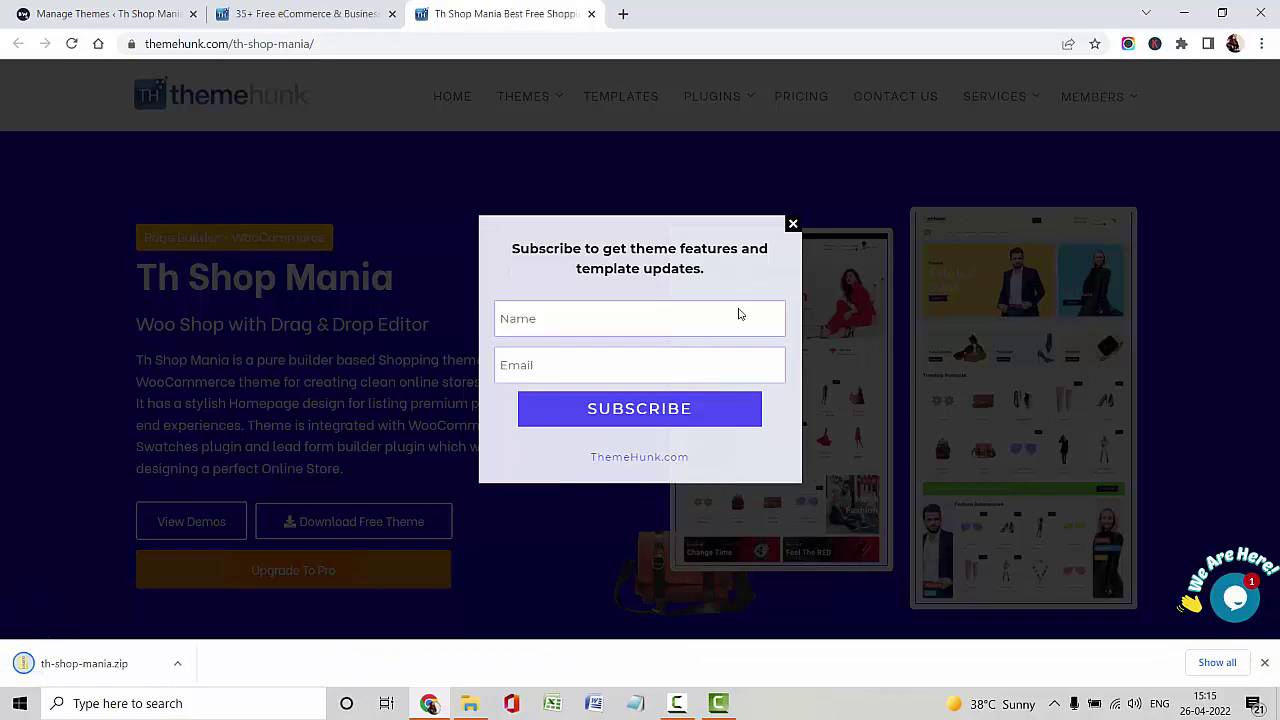
click(791, 225)
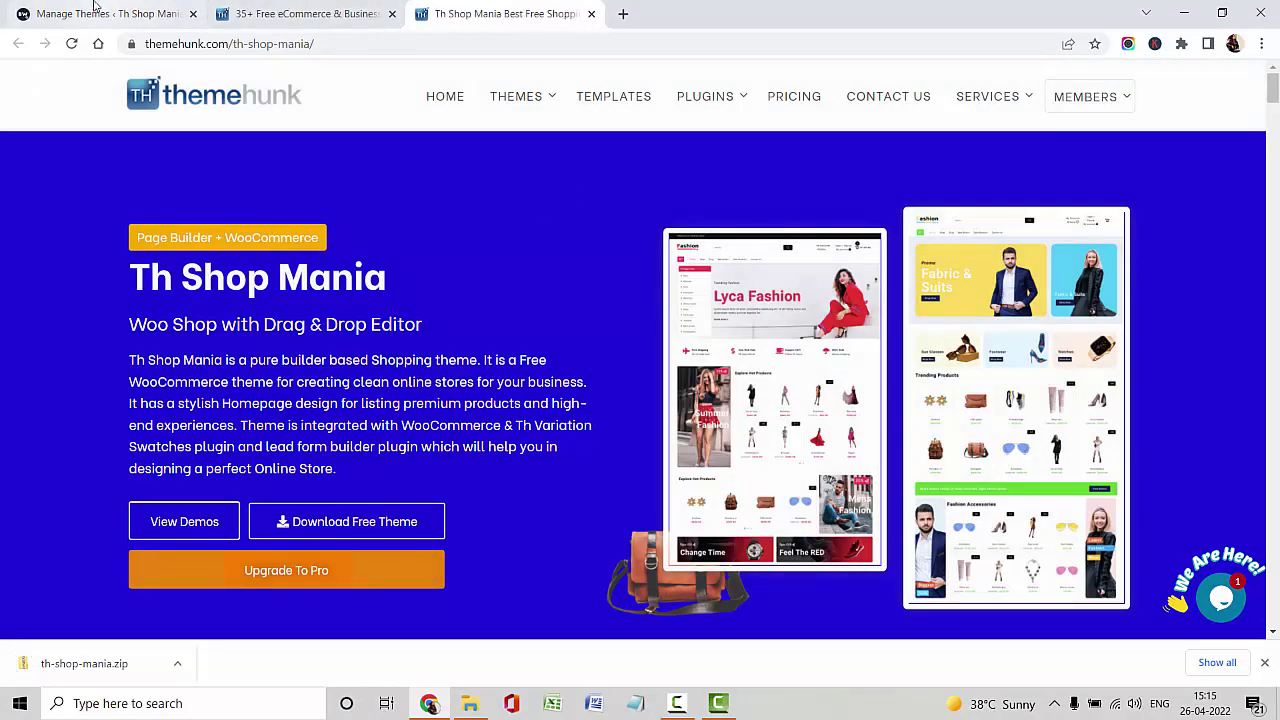
- Upload th-shop-mania.zip as a new theme on the WordPress site and install it
click(95, 12)
click(313, 115)
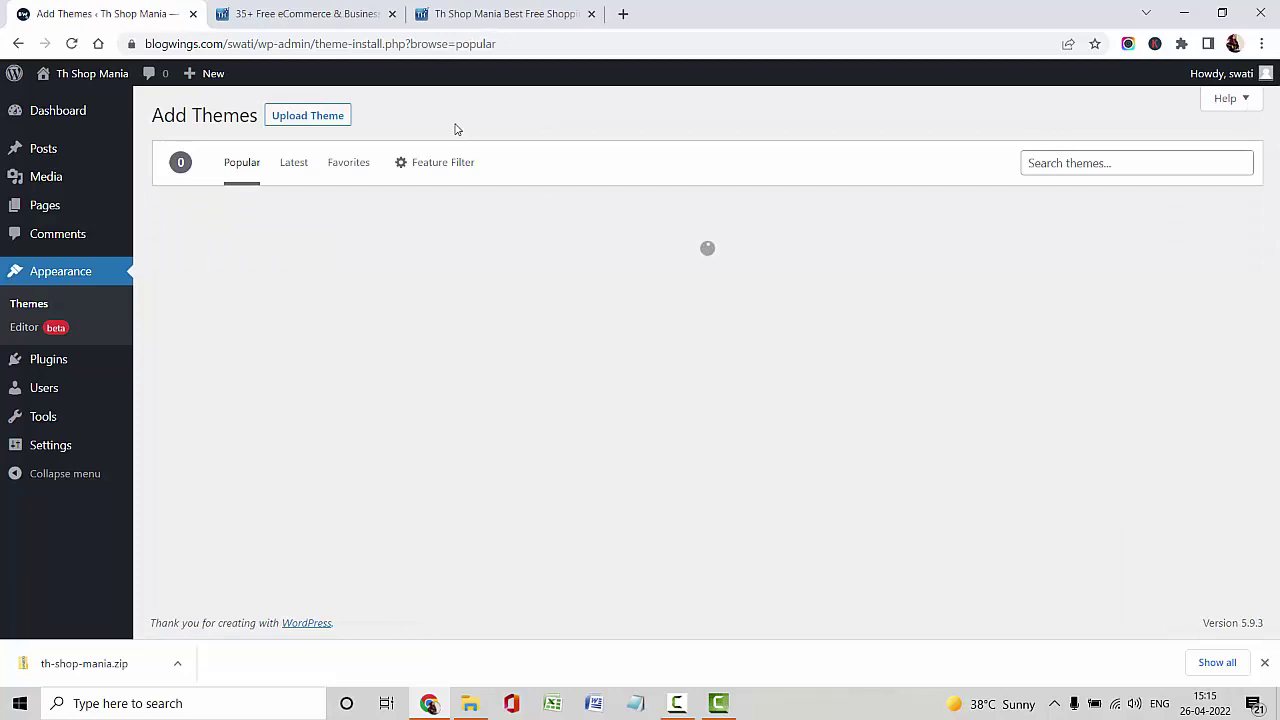
click(325, 116)
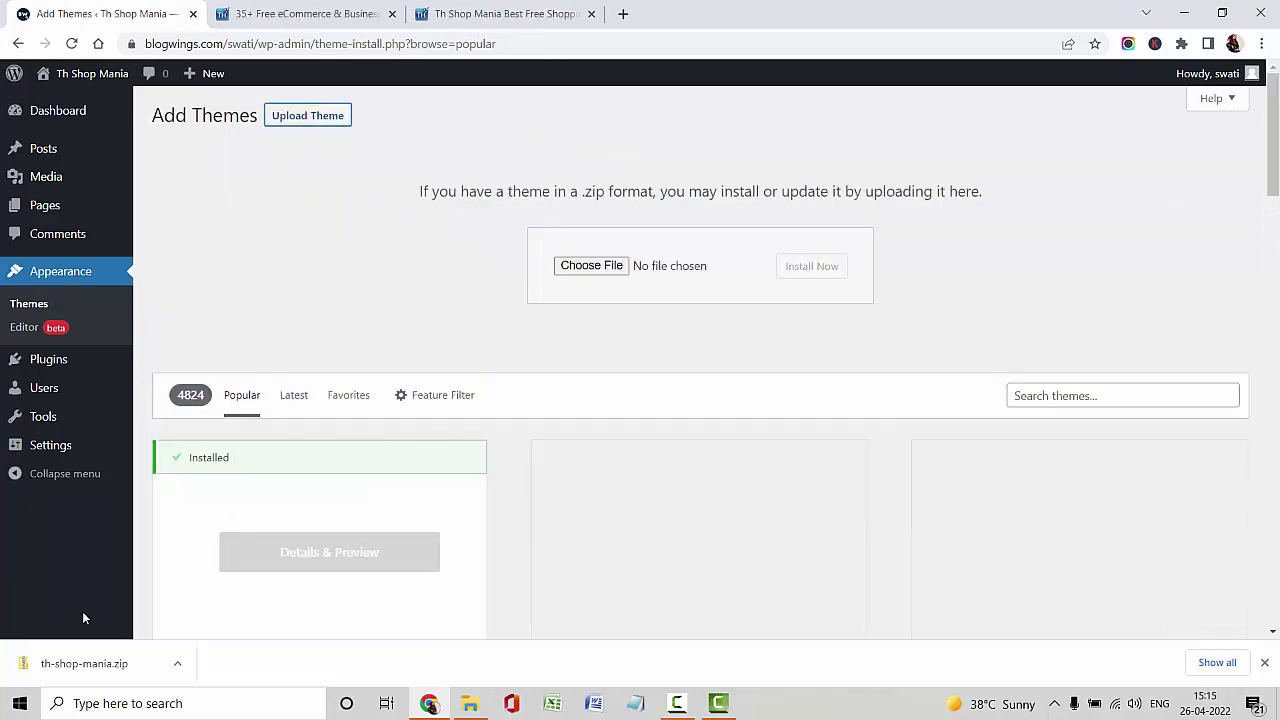
drag(68, 680, 360, 383)
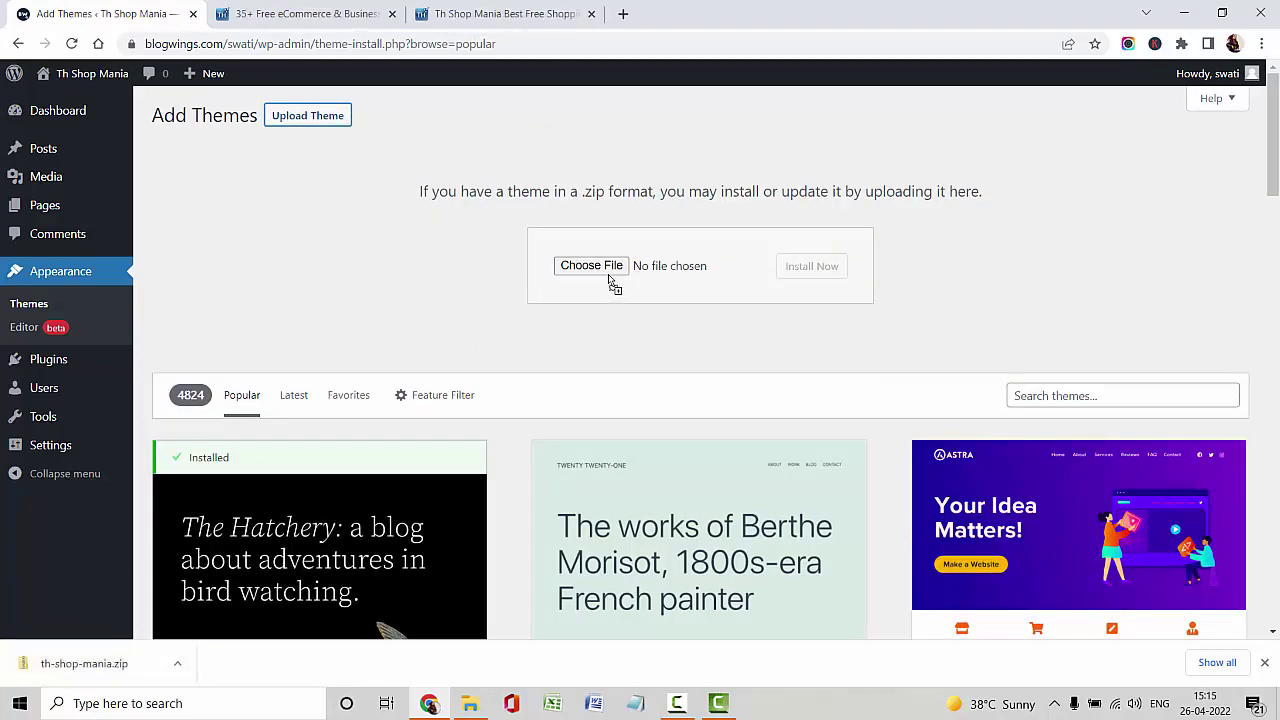
drag(610, 278, 610, 278)
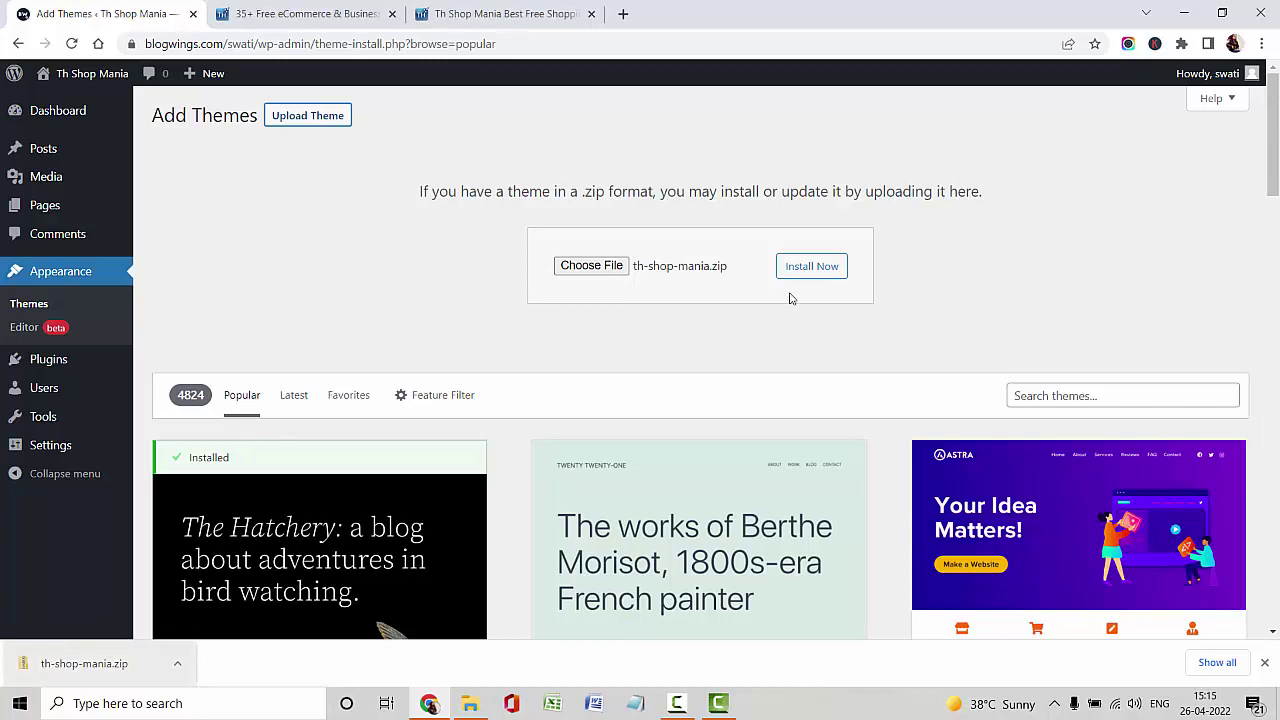
click(828, 269)
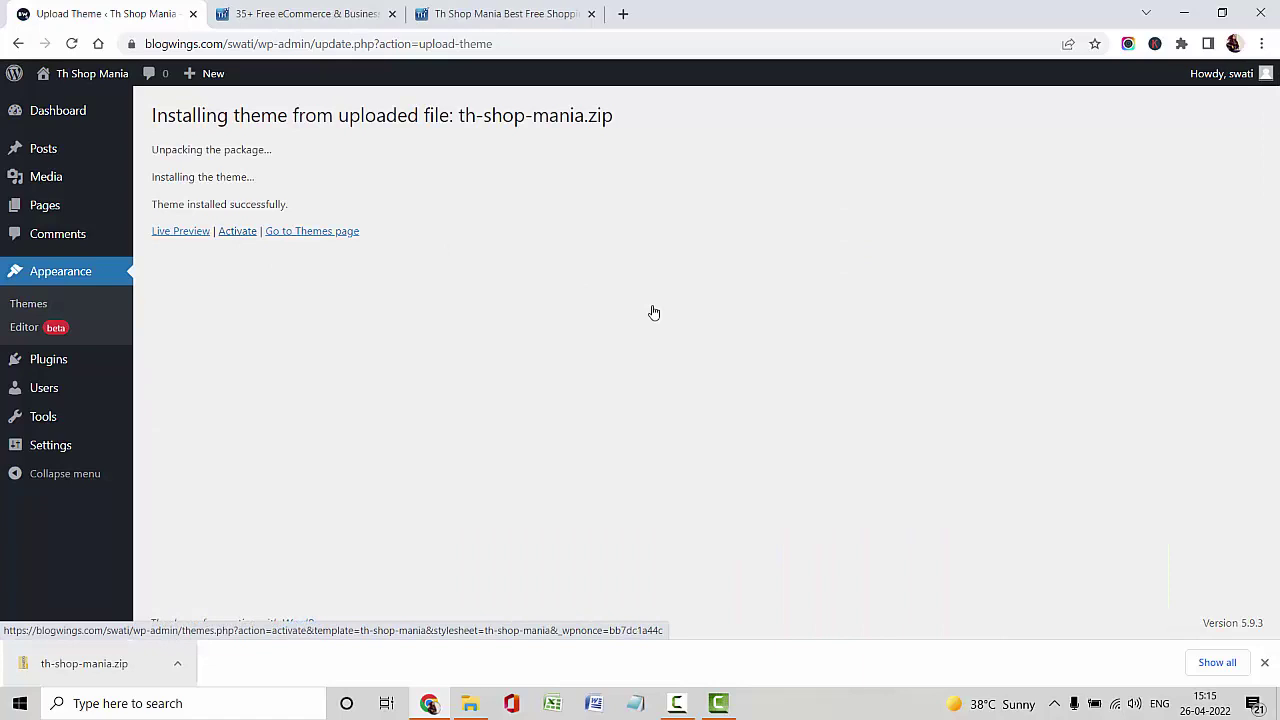
- Activate the installed Th Shop Mania theme and open its theme details
click(1265, 663)
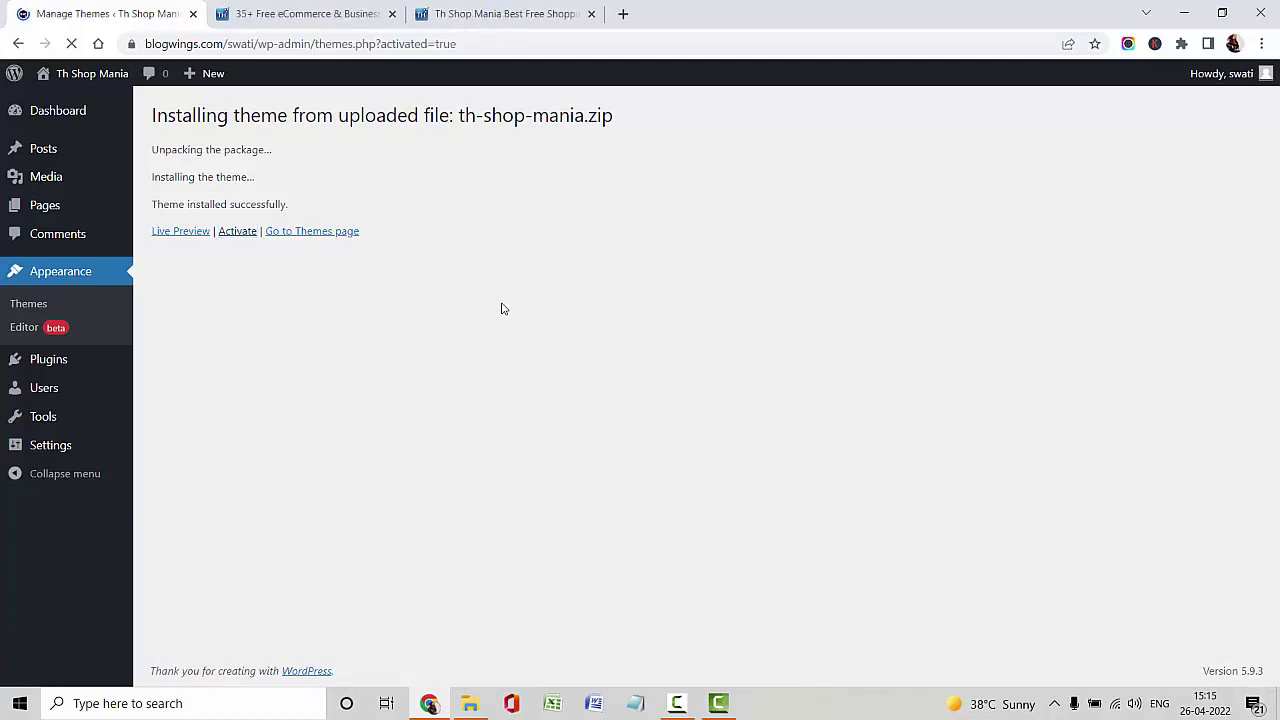
scroll(501, 310, down, 1)
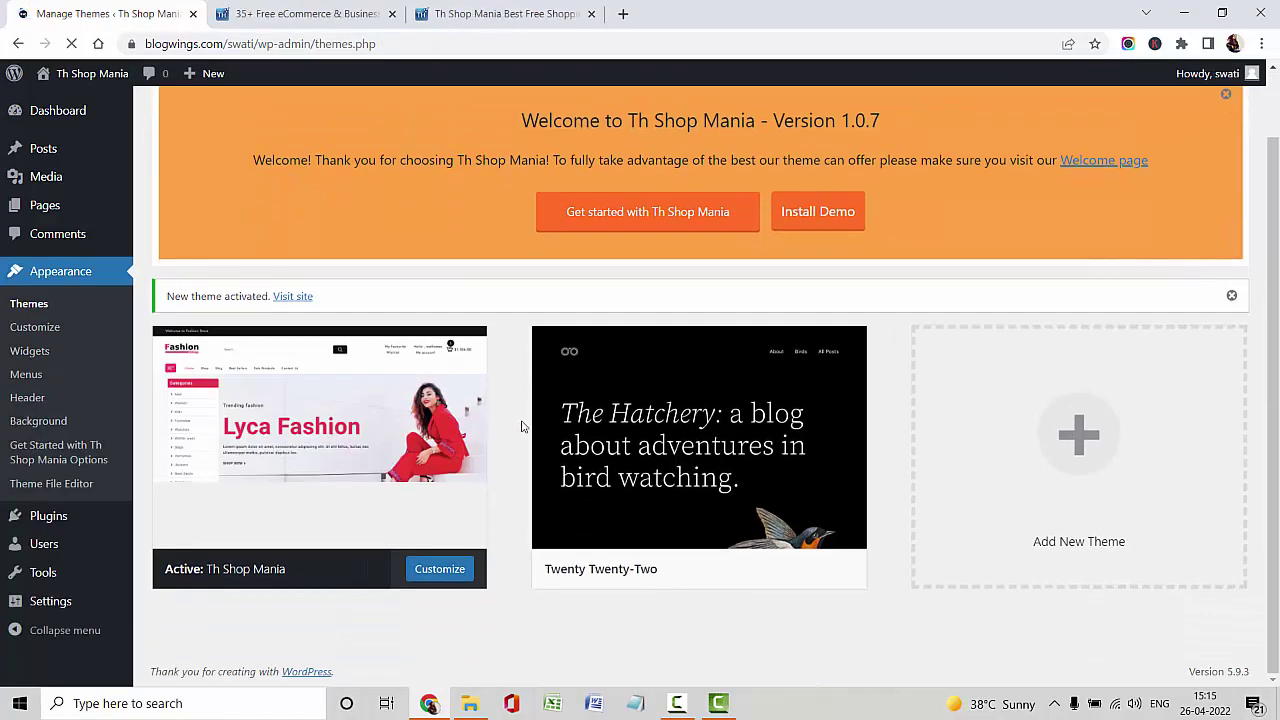
click(310, 450)
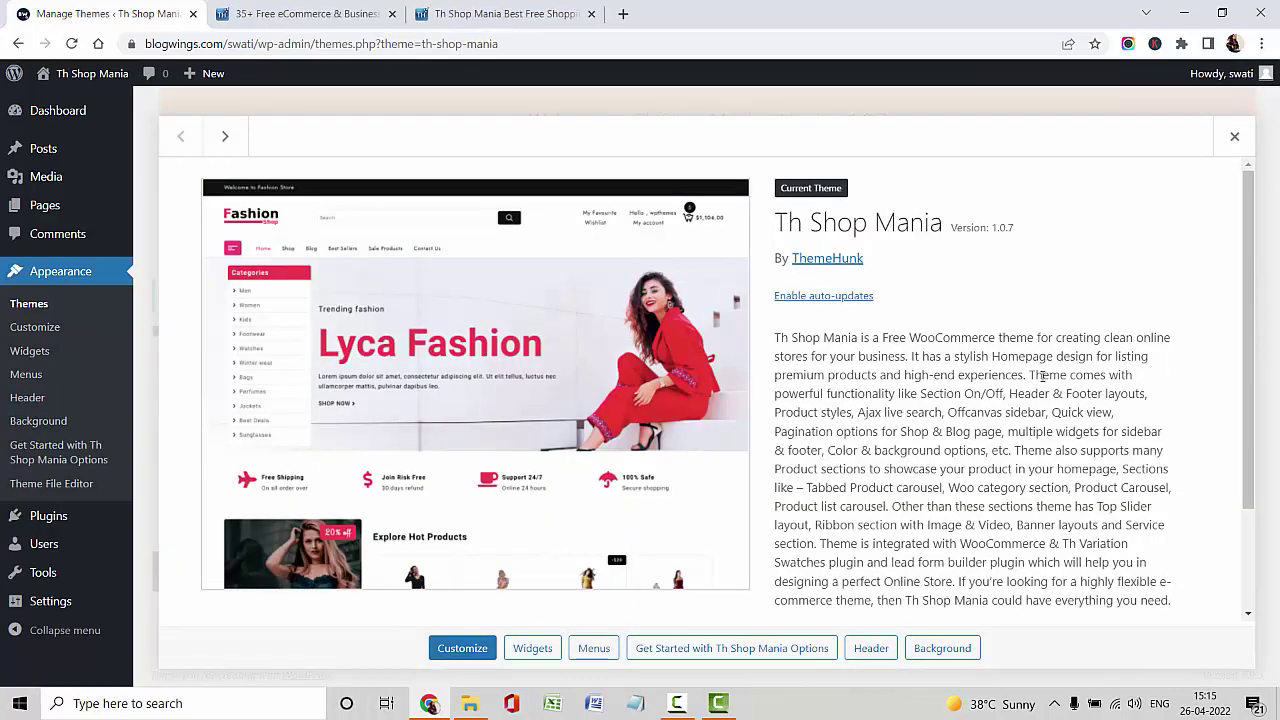
- Close the theme details and open the recommended plugins list in the Get Started with Th Shop Mania options
click(1234, 136)
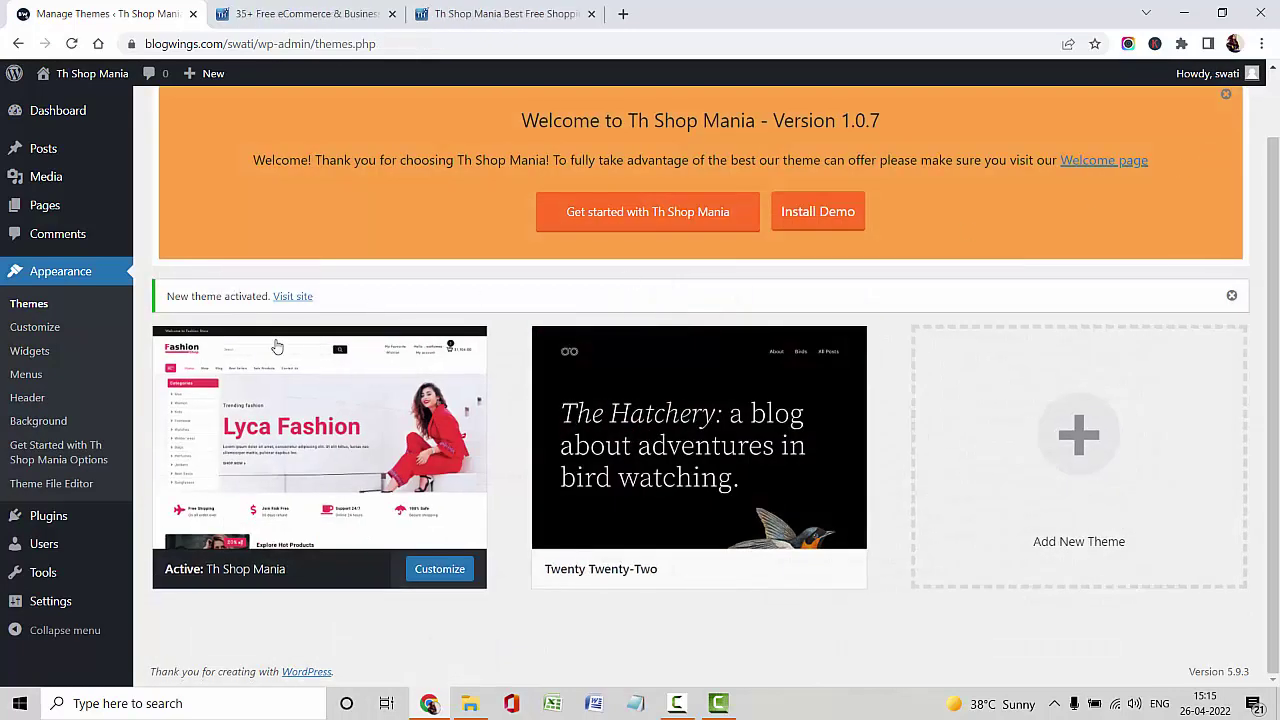
click(88, 456)
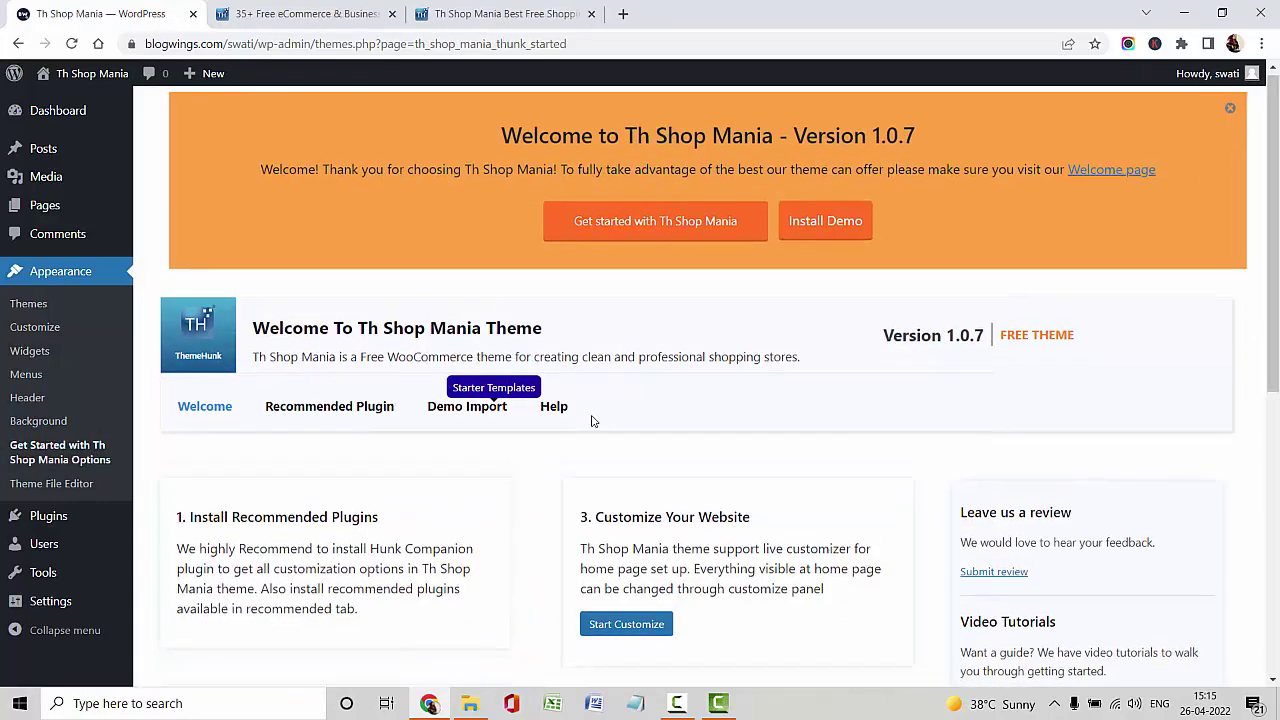
scroll(580, 418, down, 2)
click(320, 218)
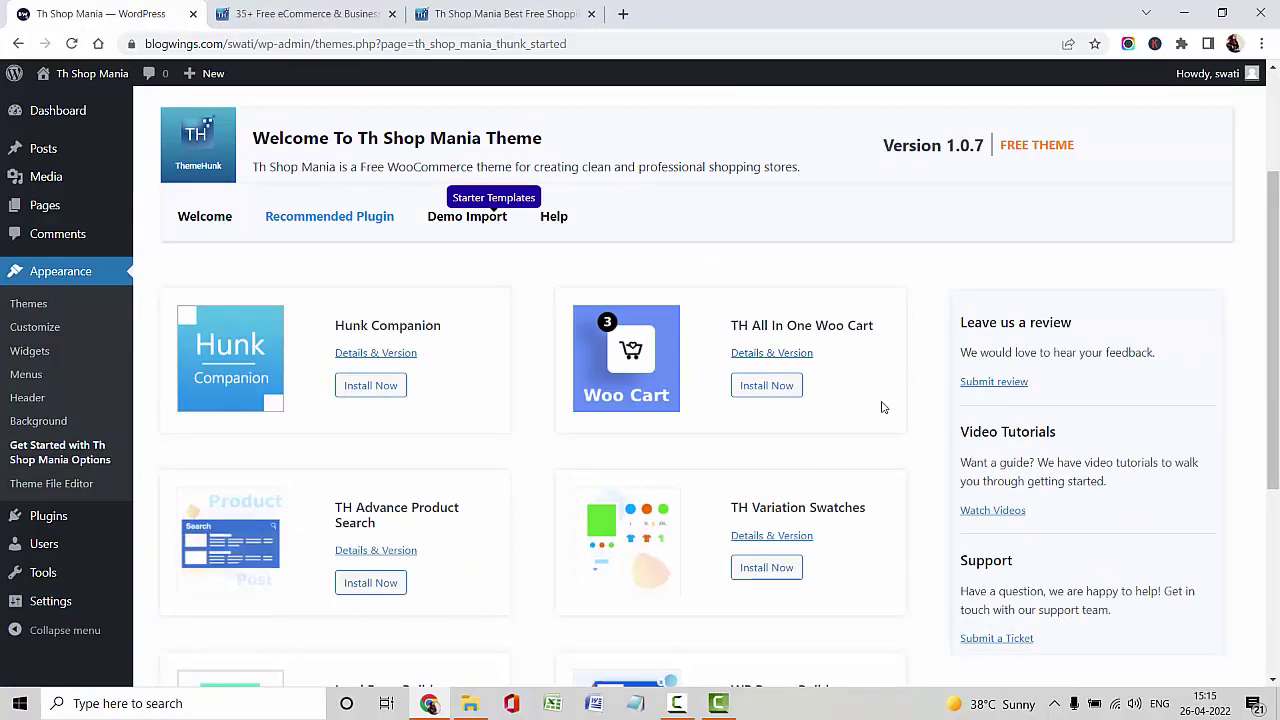
scroll(882, 407, down, 3)
scroll(882, 407, up, 4)
- Install the recommended plugins Hunk Companion, TH All In One Woo Cart, TH Advance Product Search and TH Variation Swatches
click(370, 410)
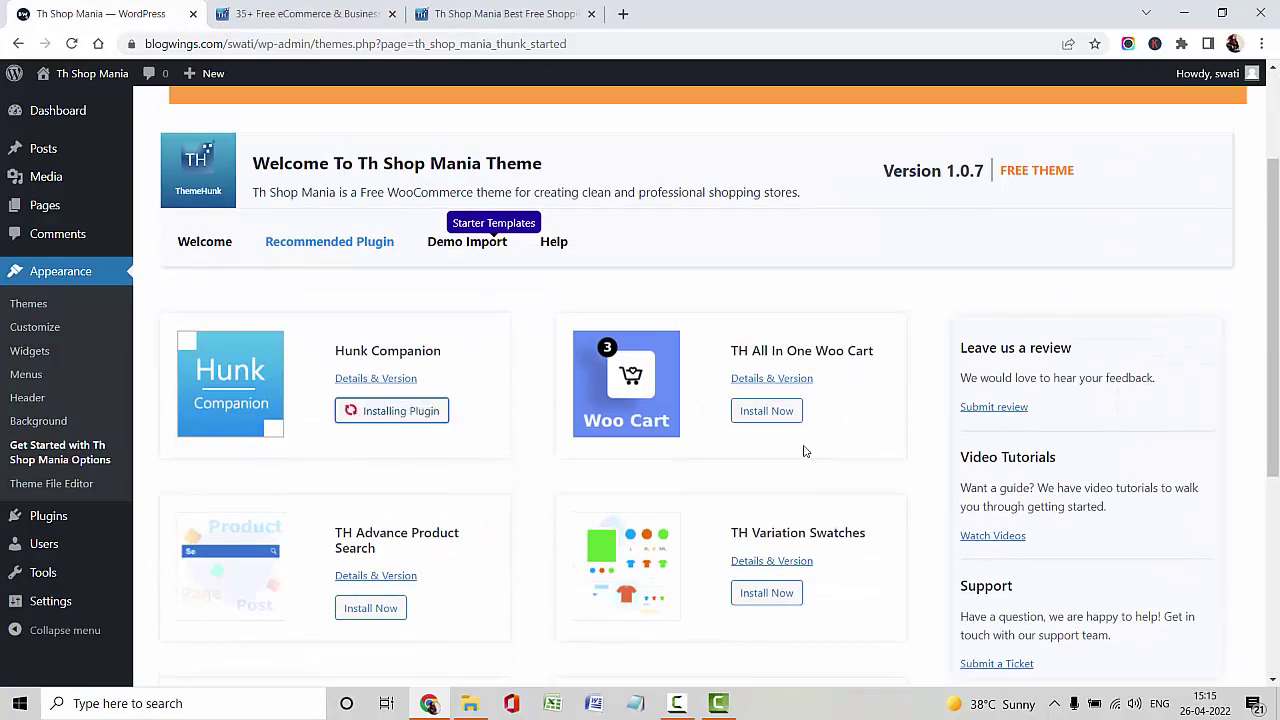
click(766, 411)
scroll(580, 451, down, 4)
click(390, 219)
click(783, 204)
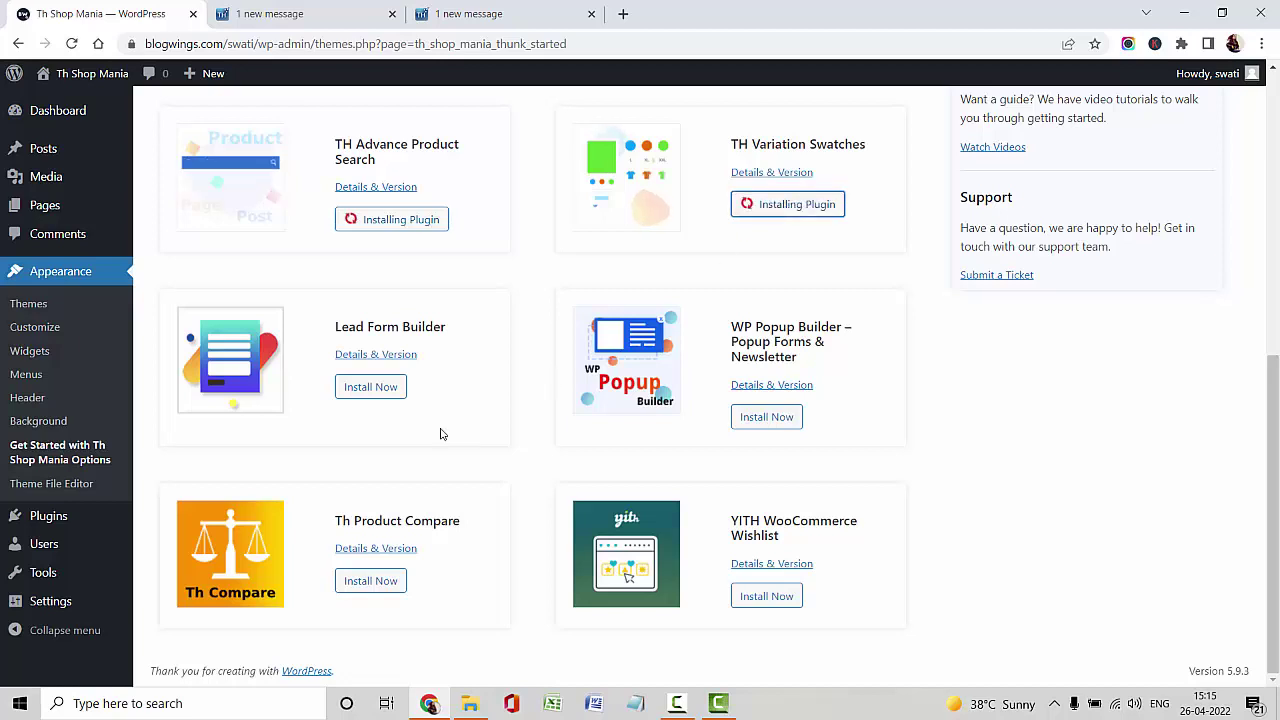
- Install the recommended plugins Lead Form Builder, WP Popup Builder, Th Product Compare and YITH WooCommerce Wishlist
click(388, 391)
click(767, 417)
click(372, 581)
click(785, 598)
- Check the installation and activation status of every recommended plugin in the list
scroll(853, 419, up, 1)
scroll(906, 451, up, 3)
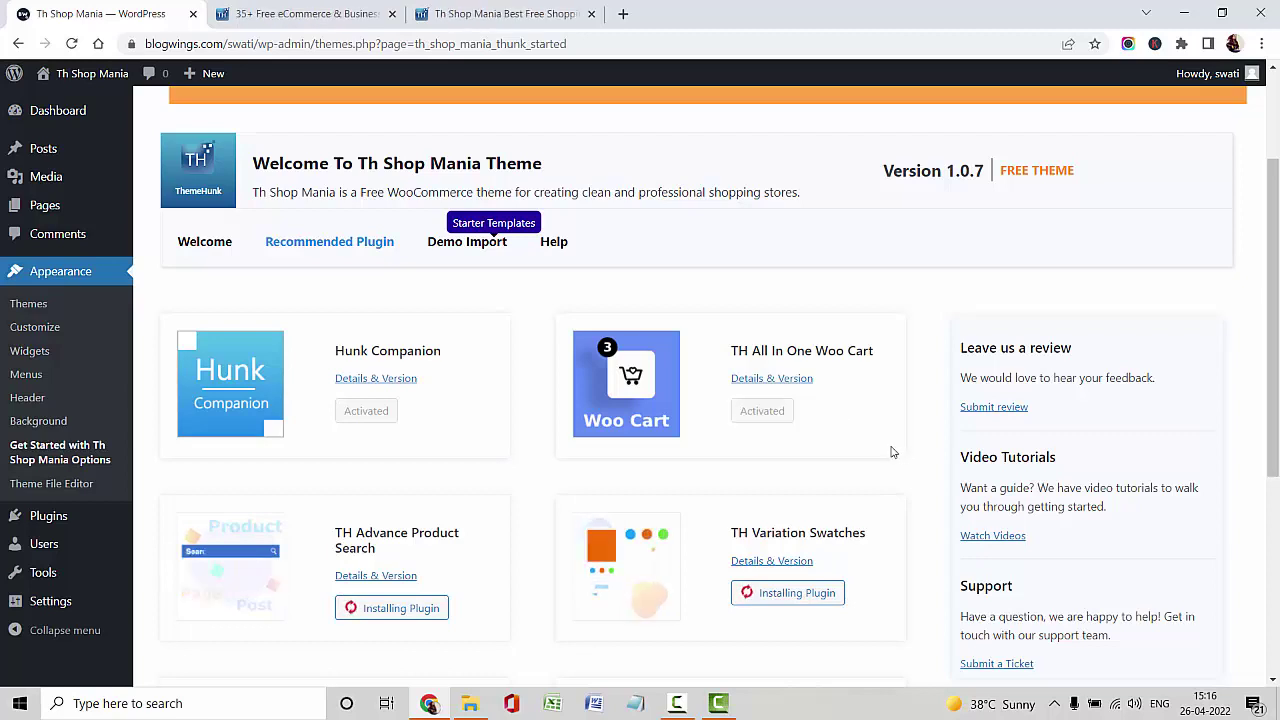
scroll(893, 452, down, 2)
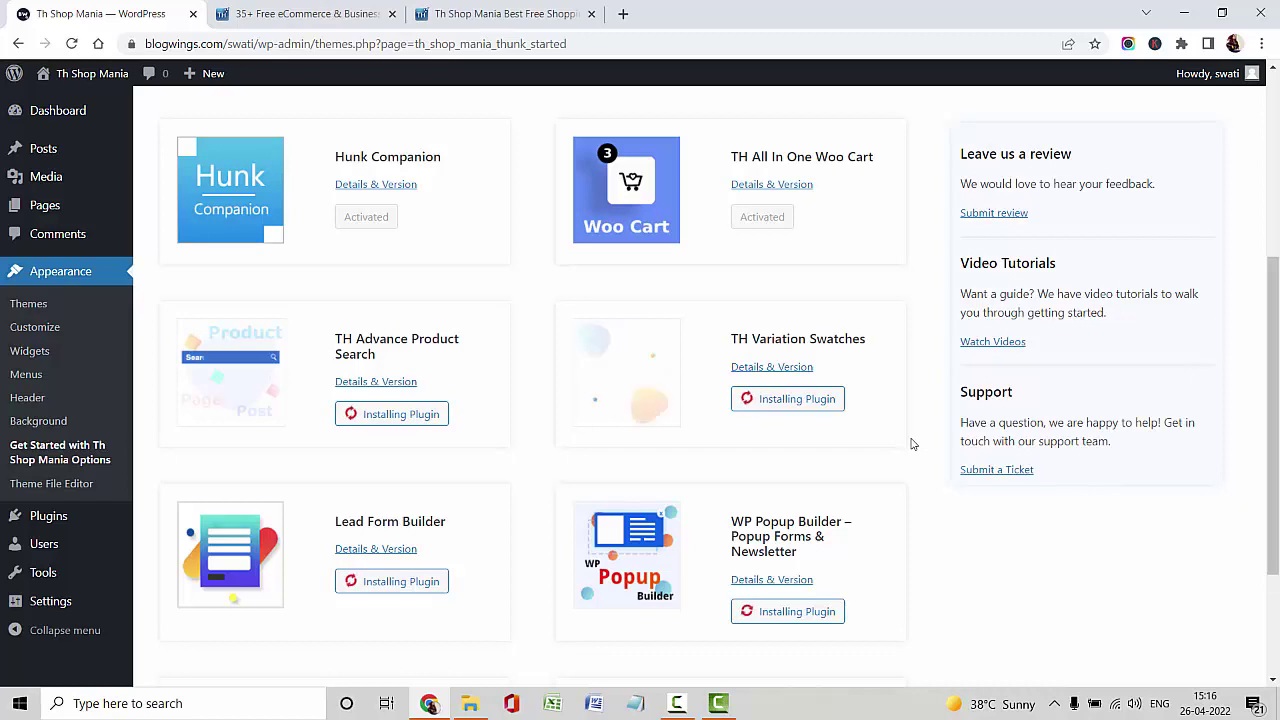
scroll(914, 450, down, 2)
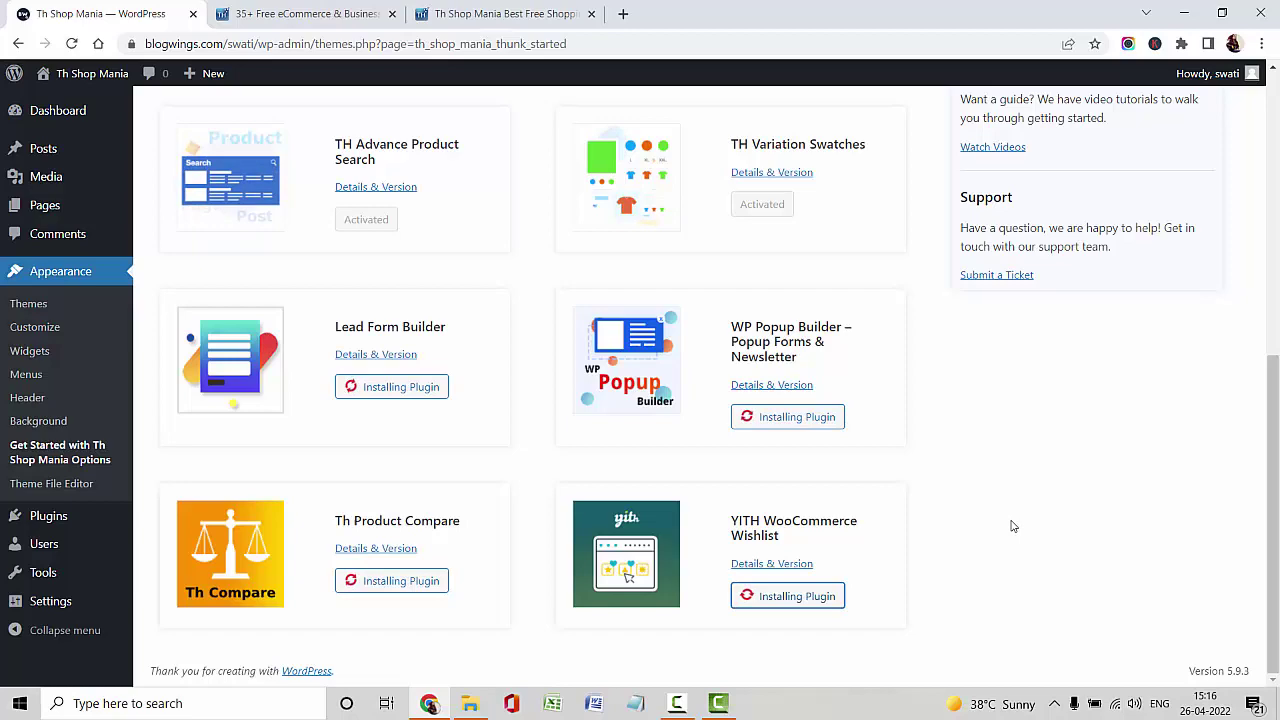
scroll(884, 506, up, 4)
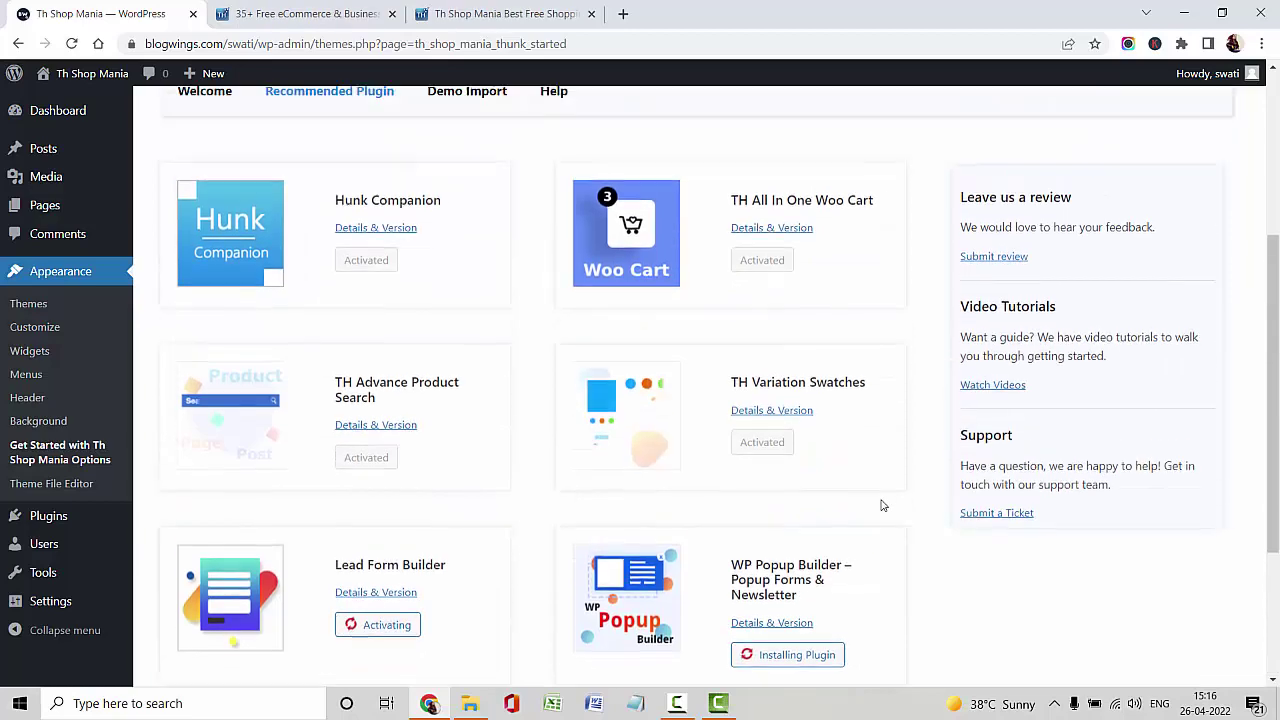
scroll(884, 506, down, 4)
scroll(893, 504, up, 5)
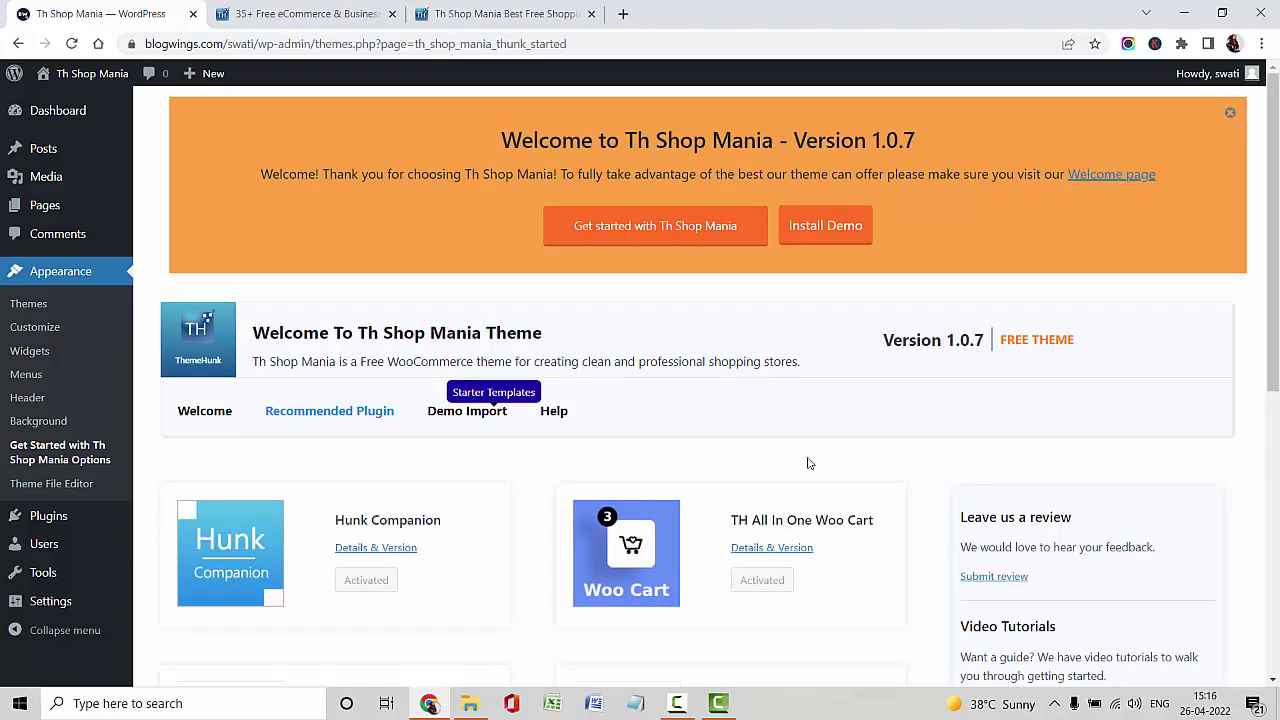
scroll(794, 431, down, 4)
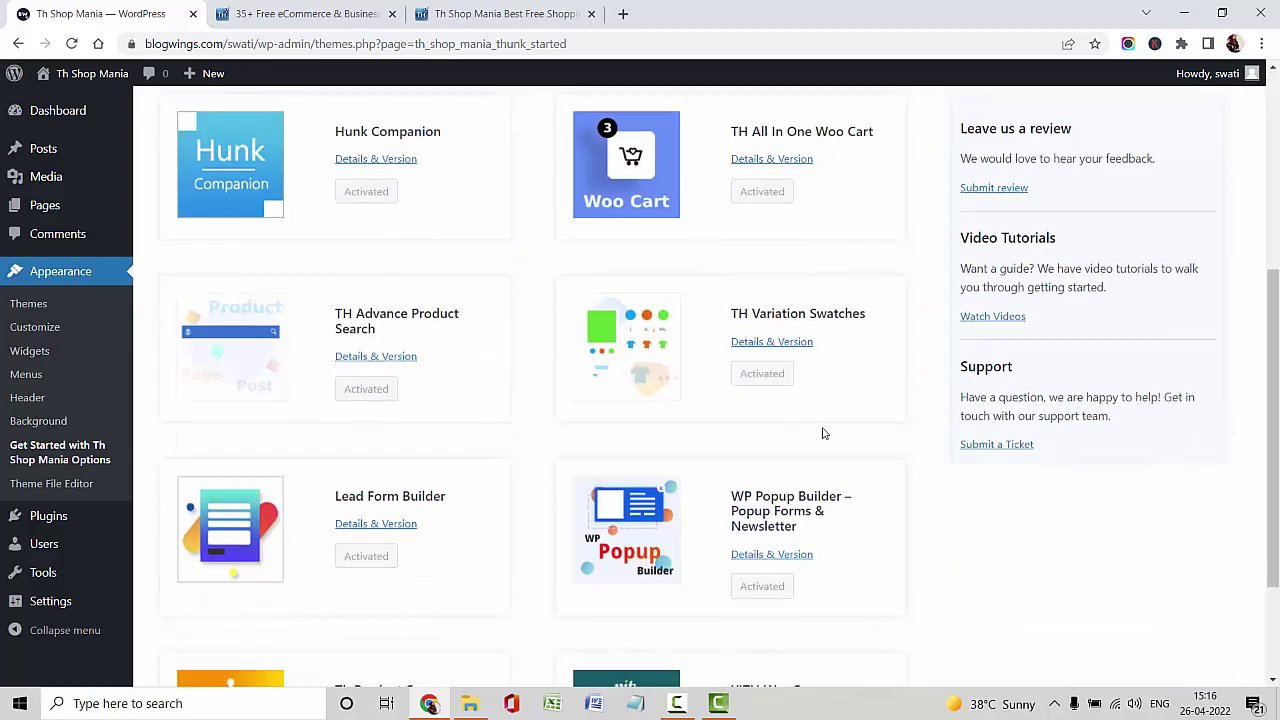
scroll(823, 434, up, 2)
scroll(800, 448, up, 2)
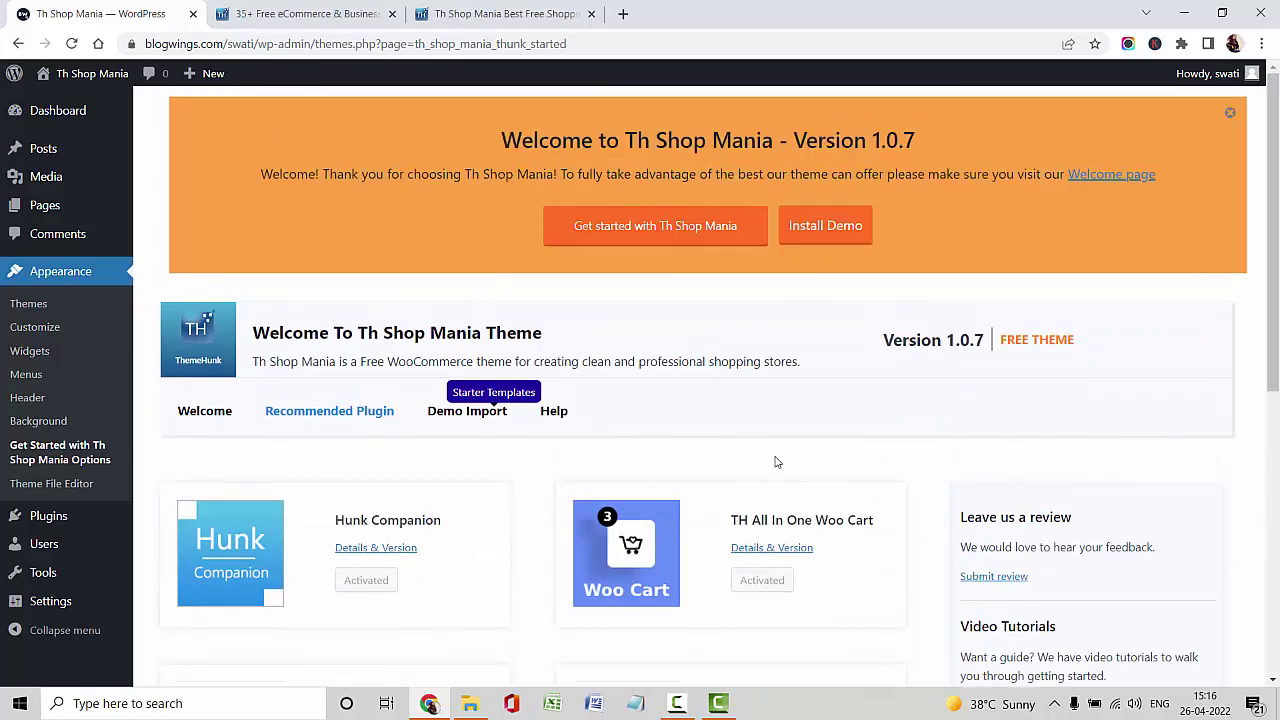
- Open the library of importable demo sites from the theme's Demo Import section
click(470, 412)
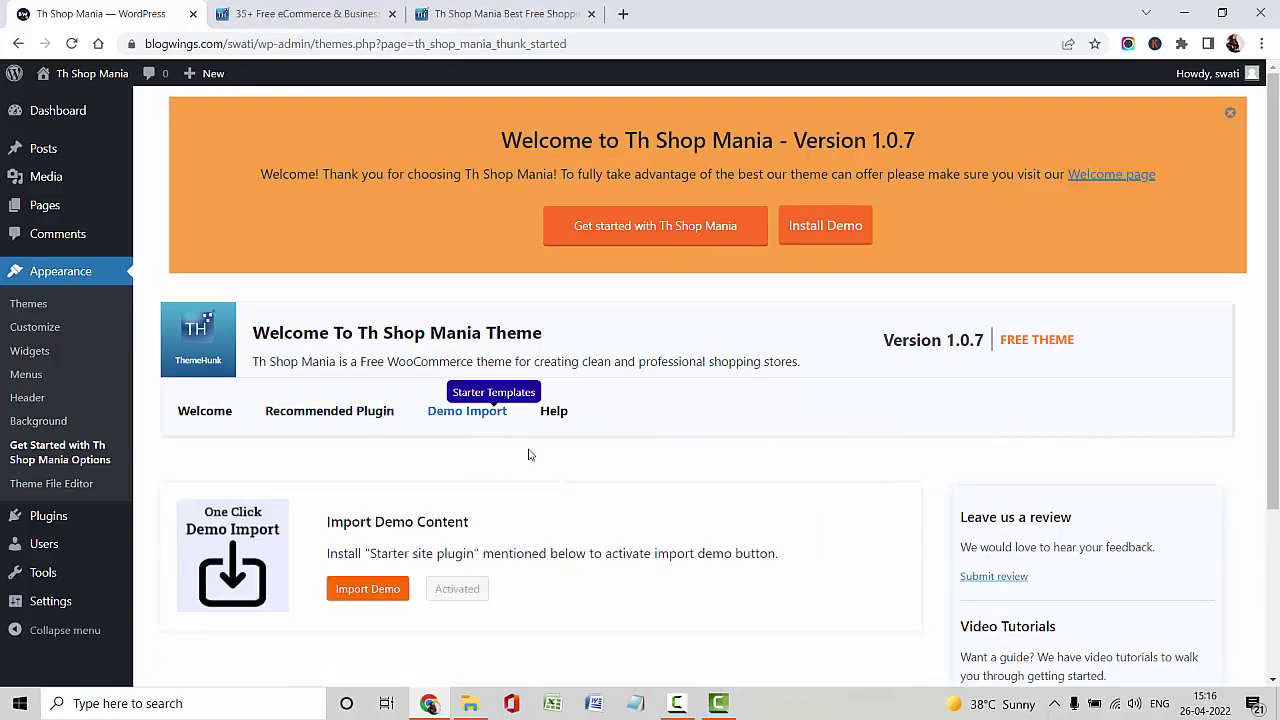
scroll(534, 476, down, 2)
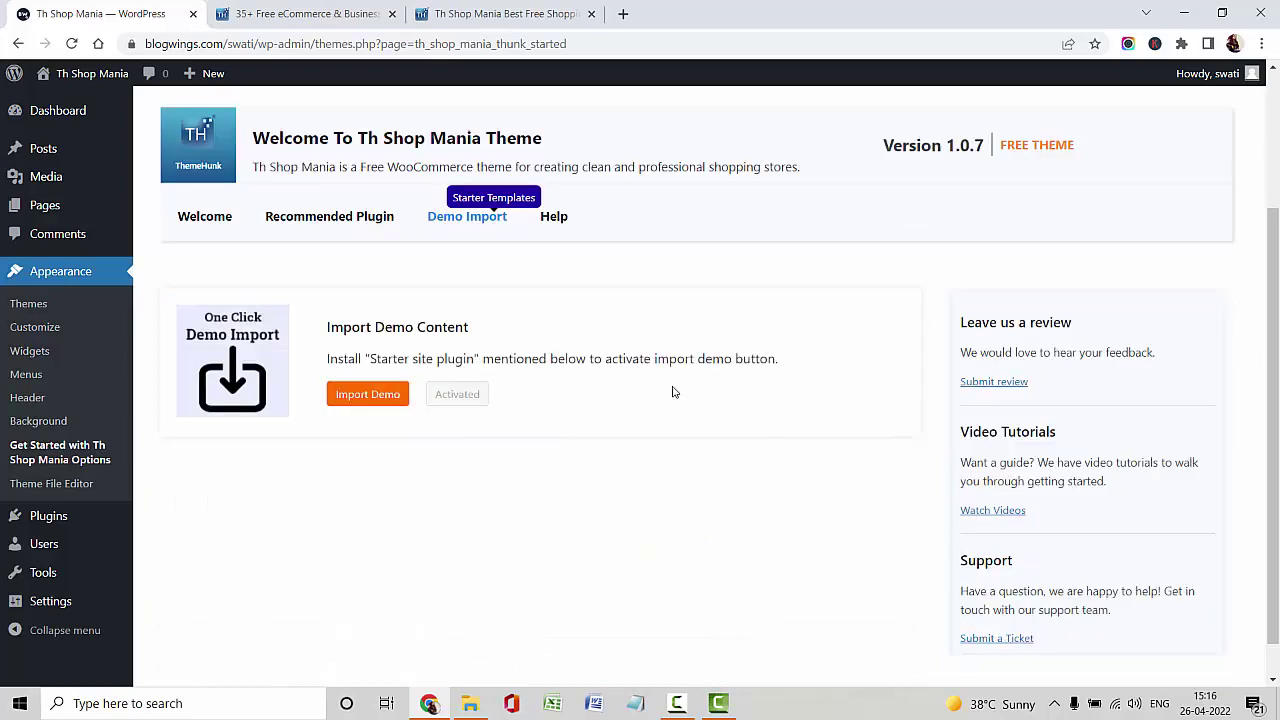
click(372, 400)
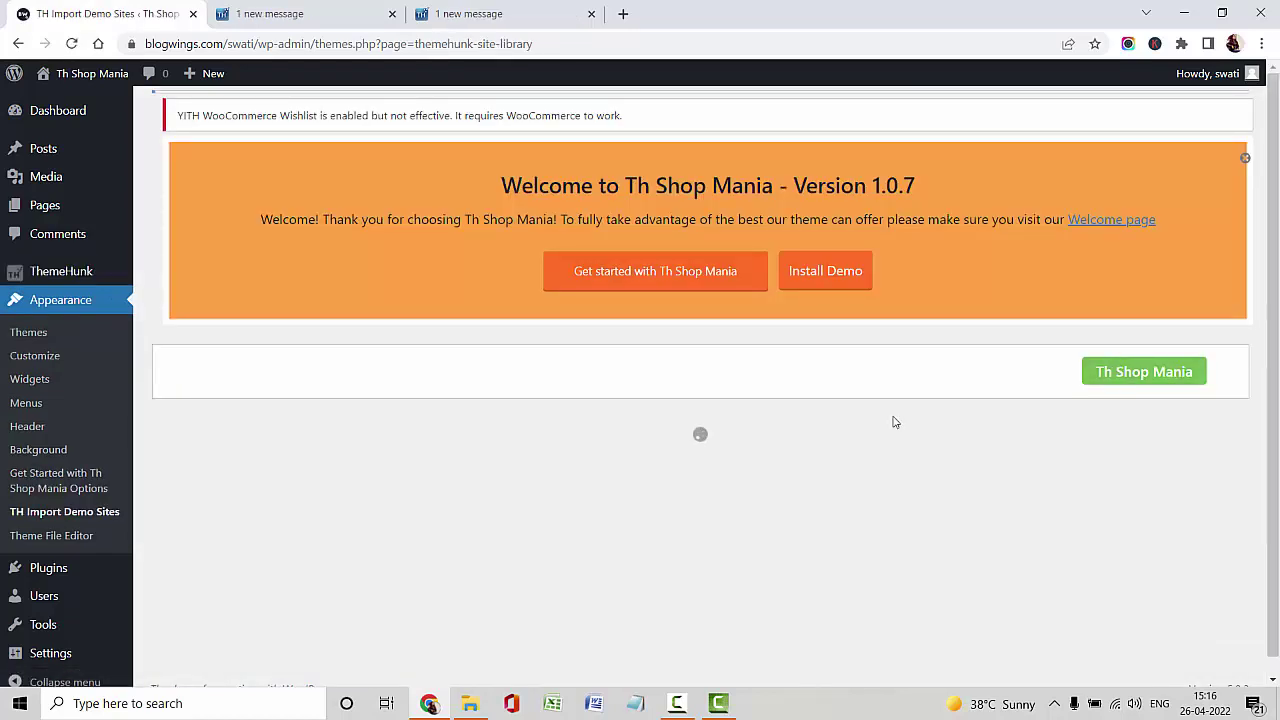
- Filter the demo sites to the Gutenberg builder and open the preview of the Fashion shop template
scroll(890, 425, down, 2)
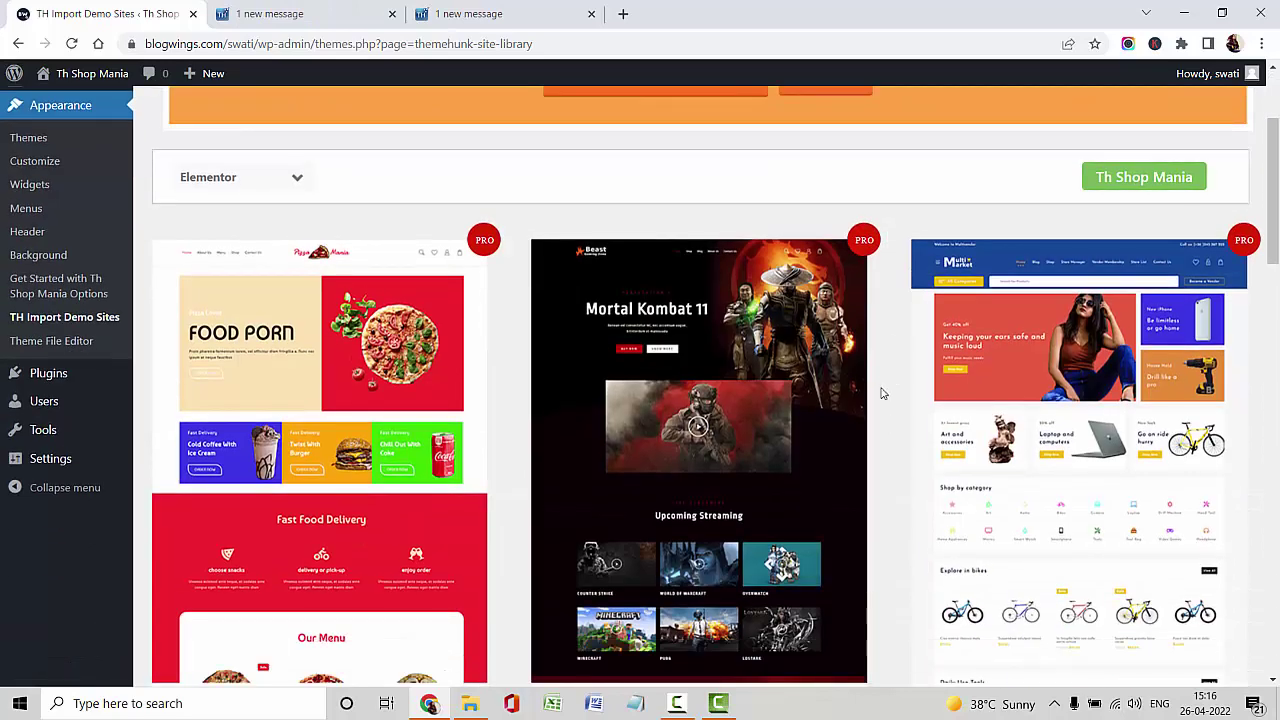
click(296, 177)
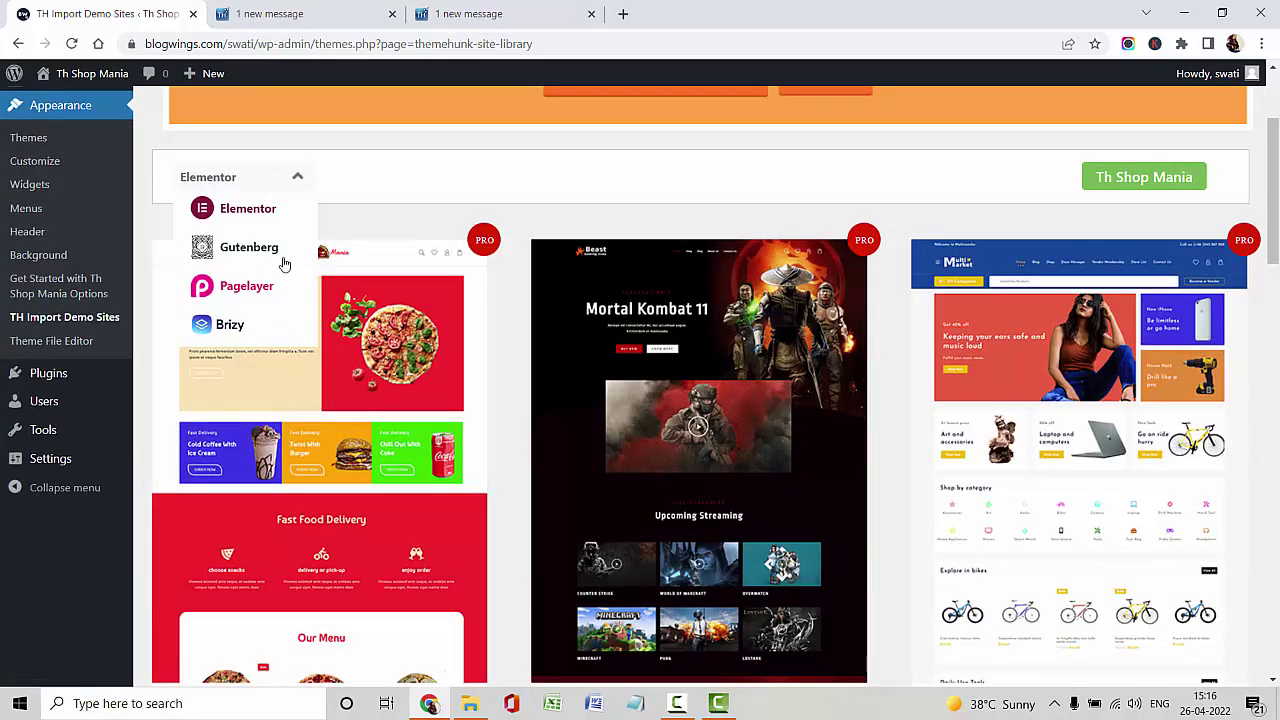
click(249, 247)
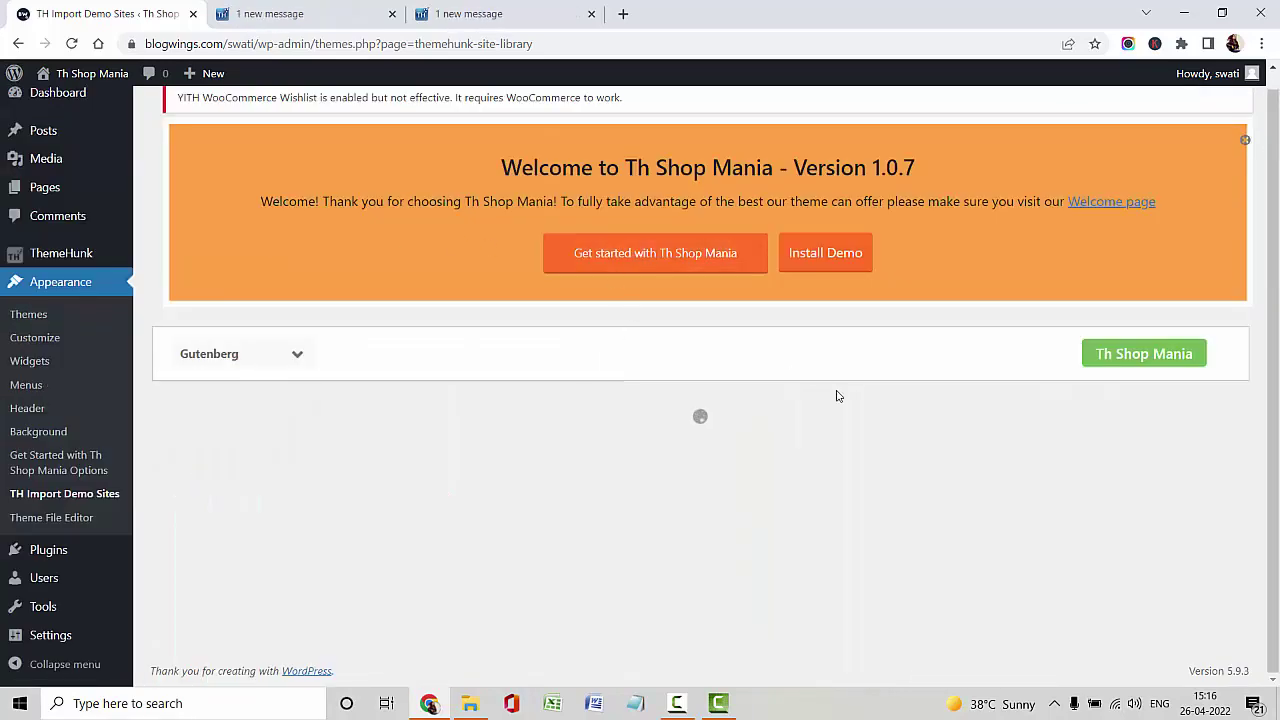
scroll(977, 428, down, 2)
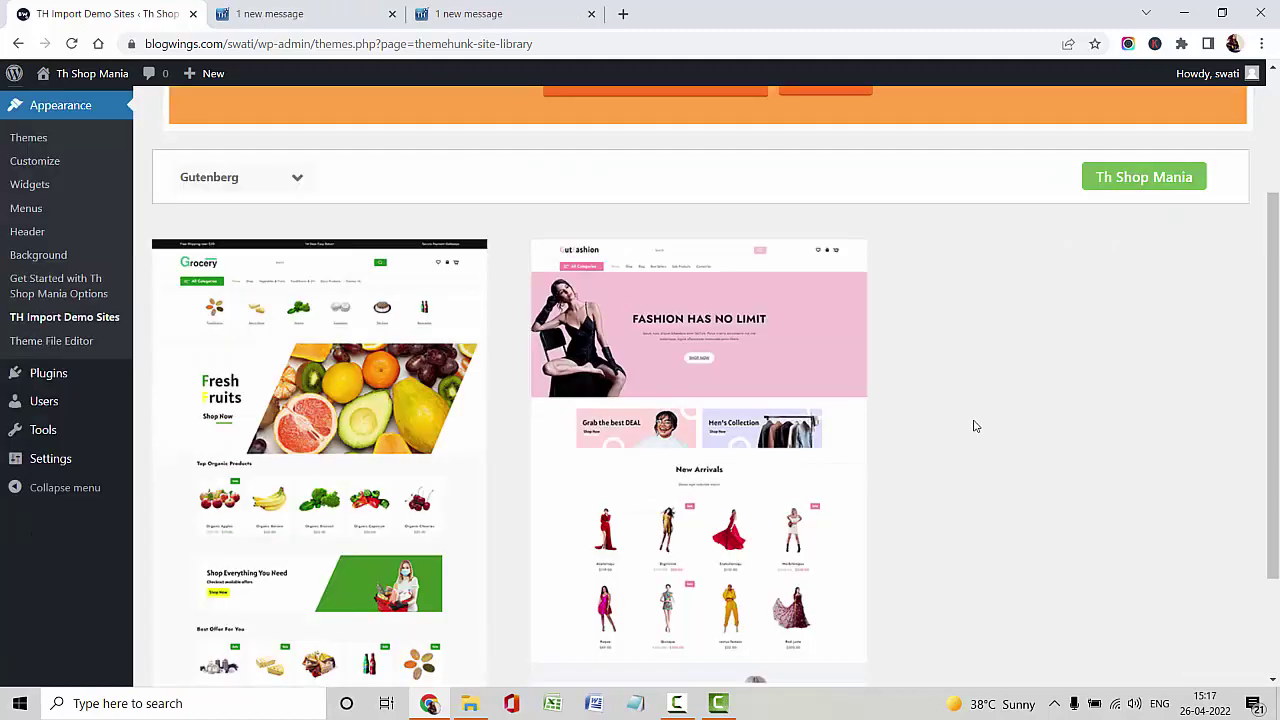
scroll(960, 423, down, 2)
scroll(704, 464, up, 2)
click(704, 464)
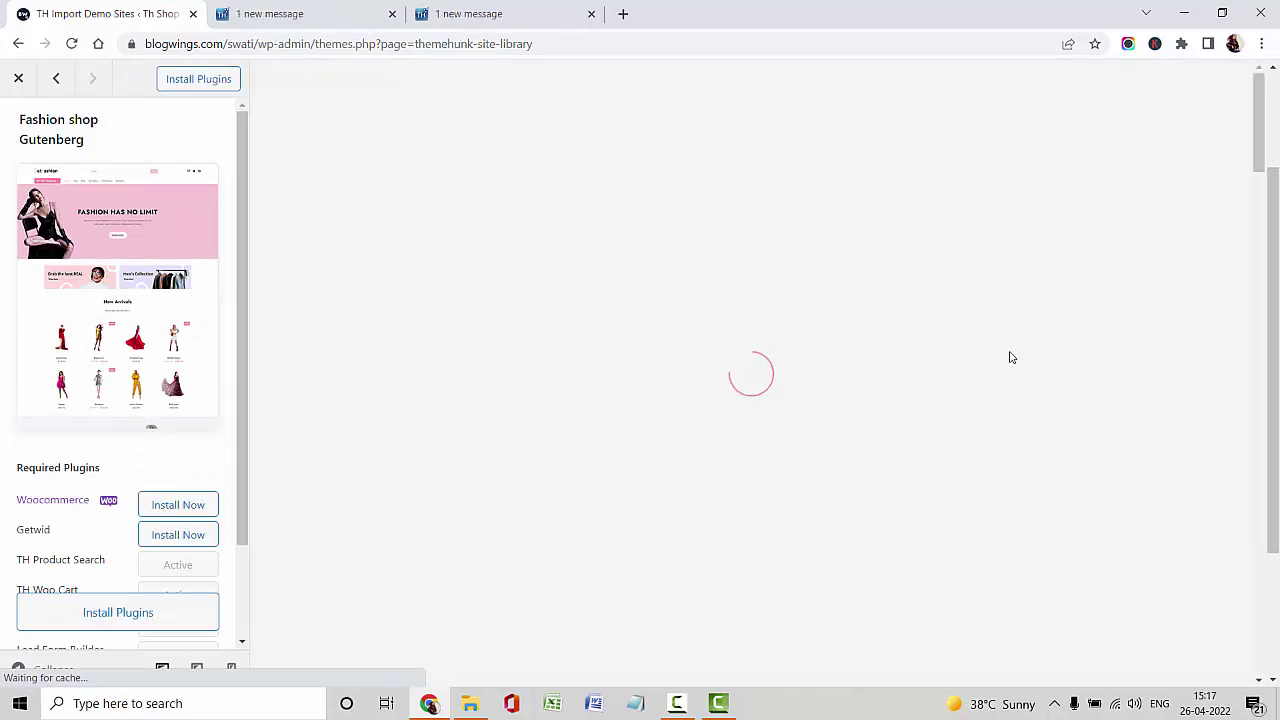
- Look through the Fashion shop demo's homepage preview from the banner down to the footer
scroll(1012, 359, down, 6)
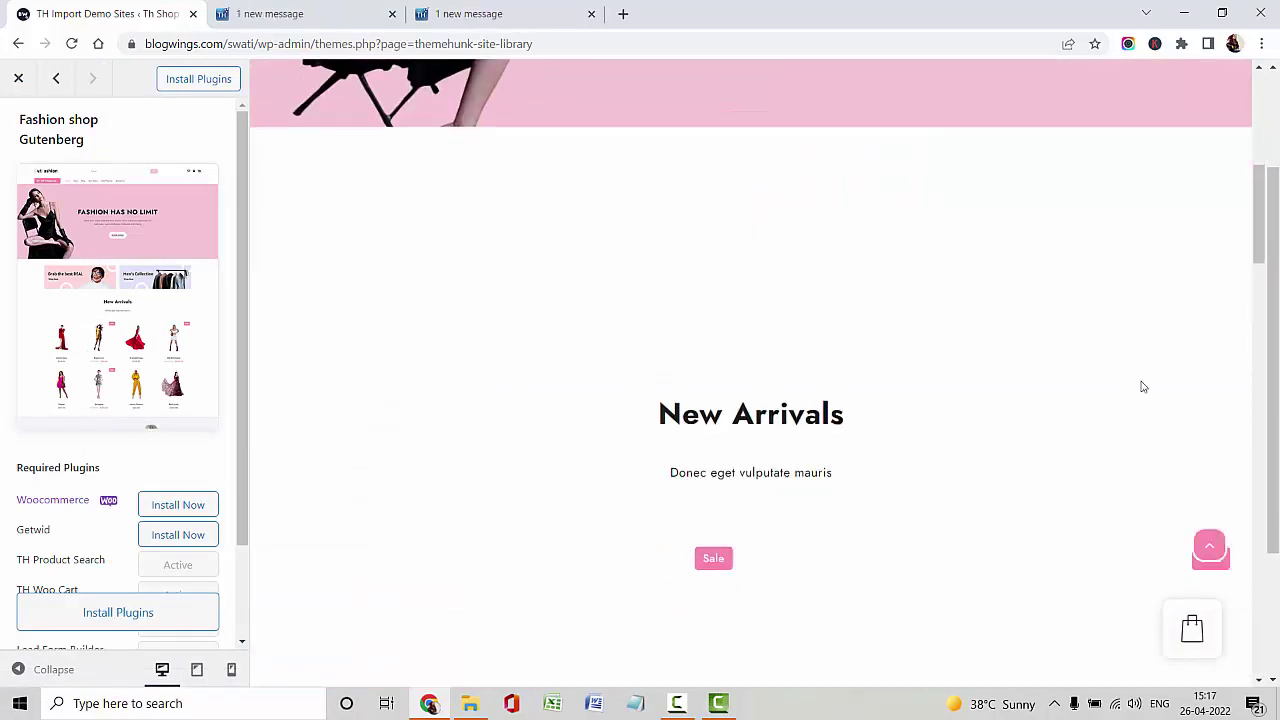
scroll(1160, 386, up, 2)
scroll(1160, 386, up, 2)
scroll(1163, 388, down, 4)
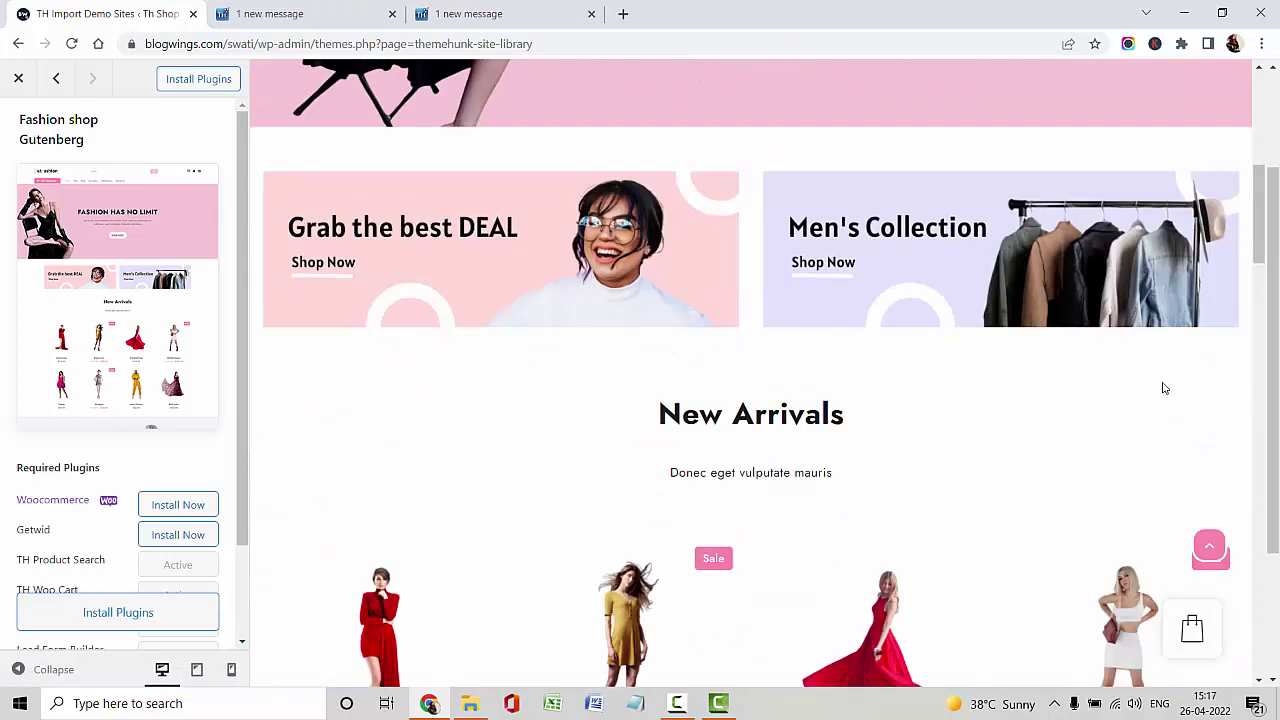
scroll(1163, 388, down, 5)
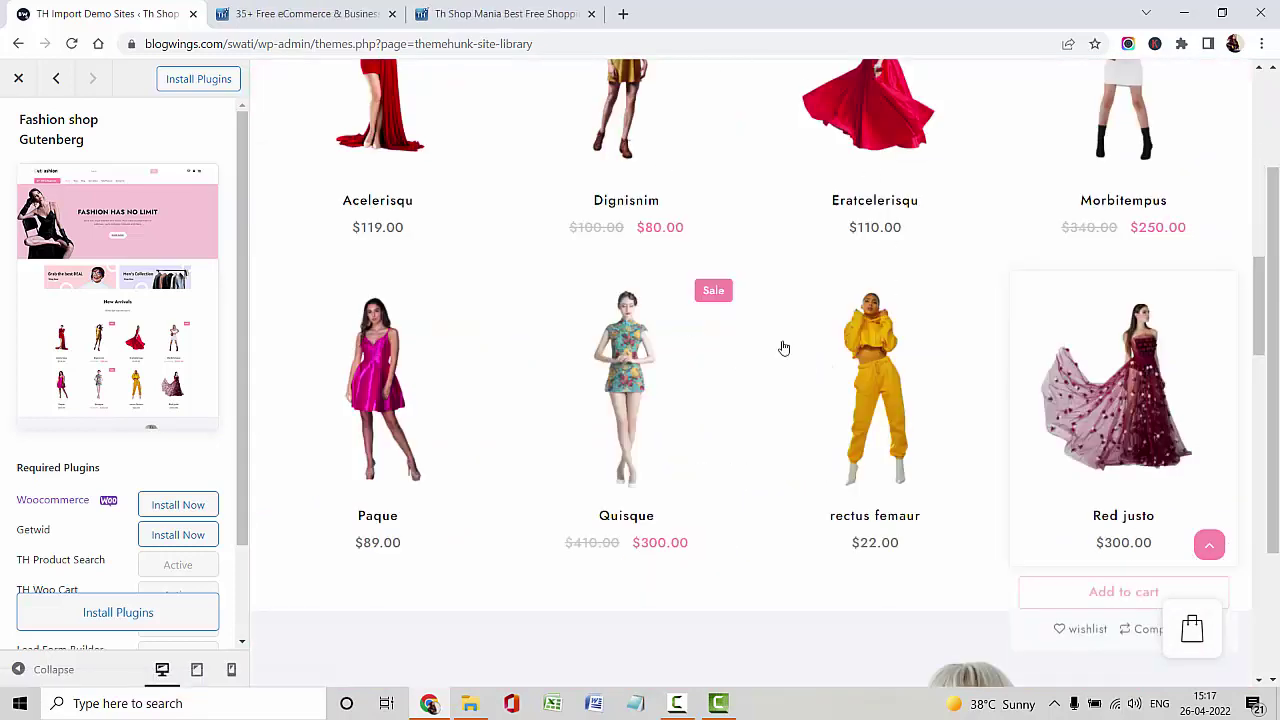
scroll(740, 315, up, 2)
scroll(903, 360, down, 6)
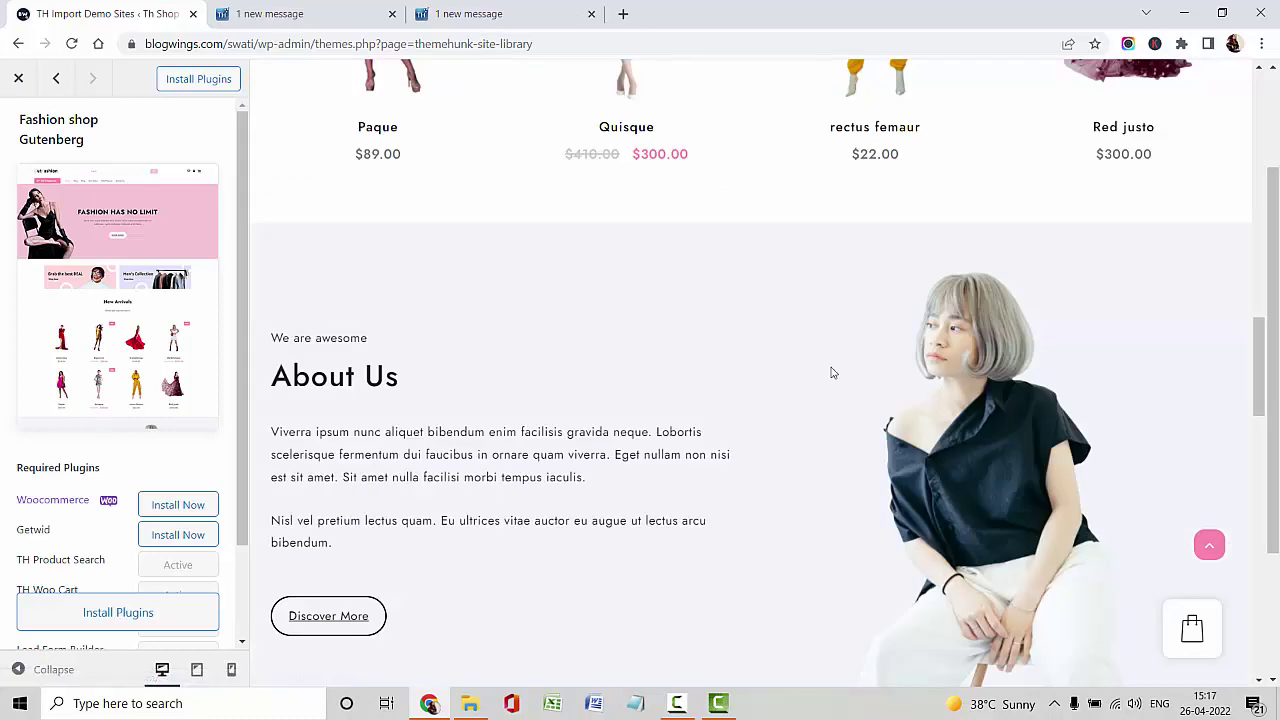
scroll(1050, 385, down, 8)
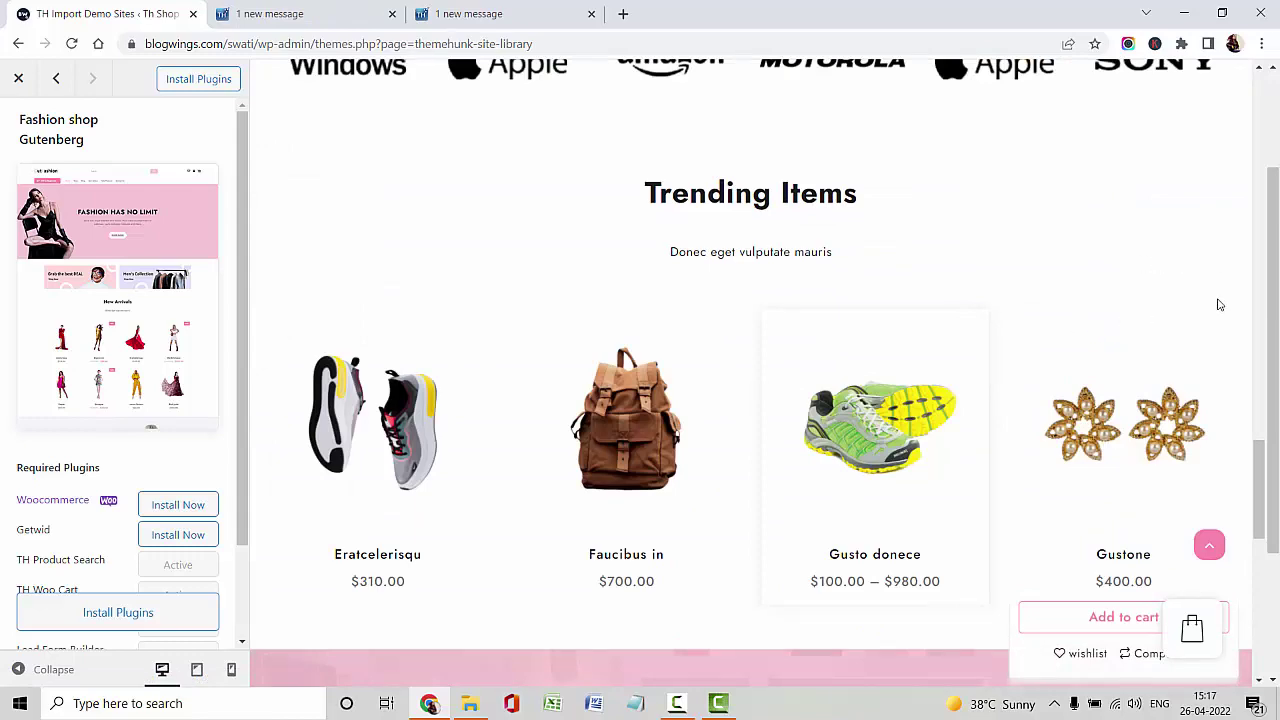
scroll(1220, 305, down, 2)
scroll(1256, 405, down, 4)
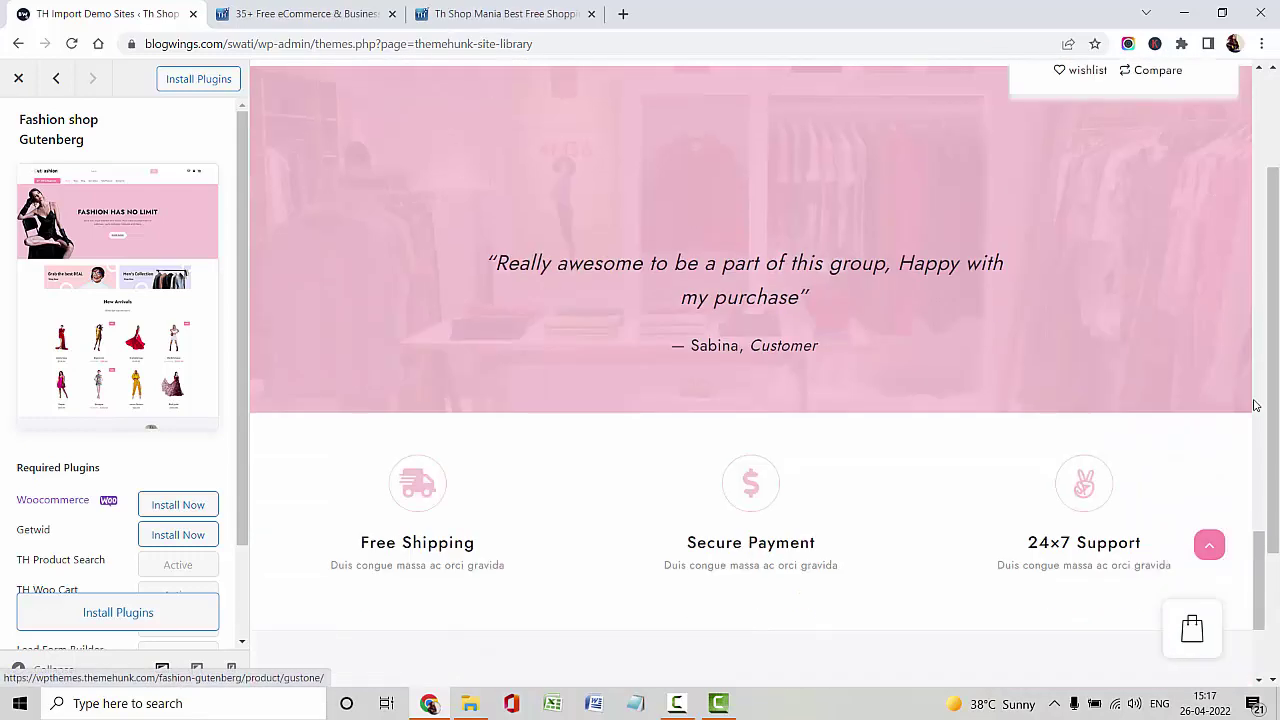
scroll(1256, 405, down, 3)
scroll(1256, 405, up, 15)
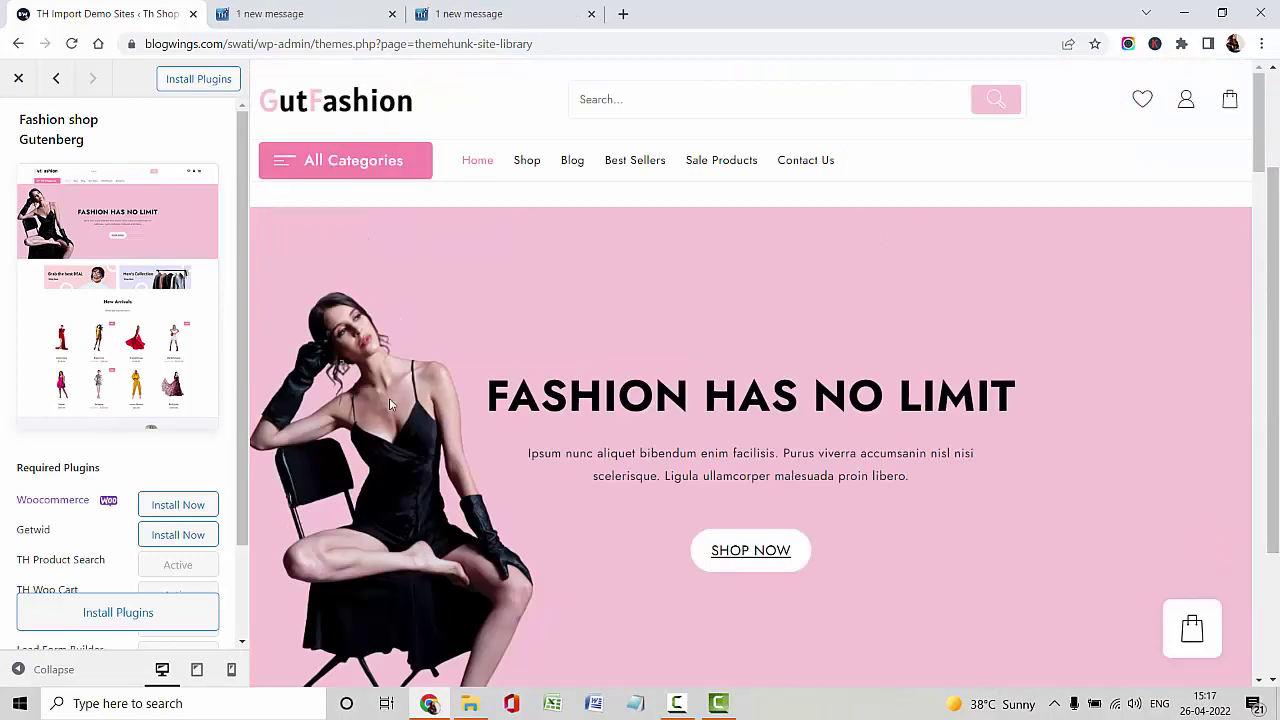
- Install the Fashion shop template's missing required plugins and start importing the demo site
click(71, 624)
scroll(90, 480, down, 2)
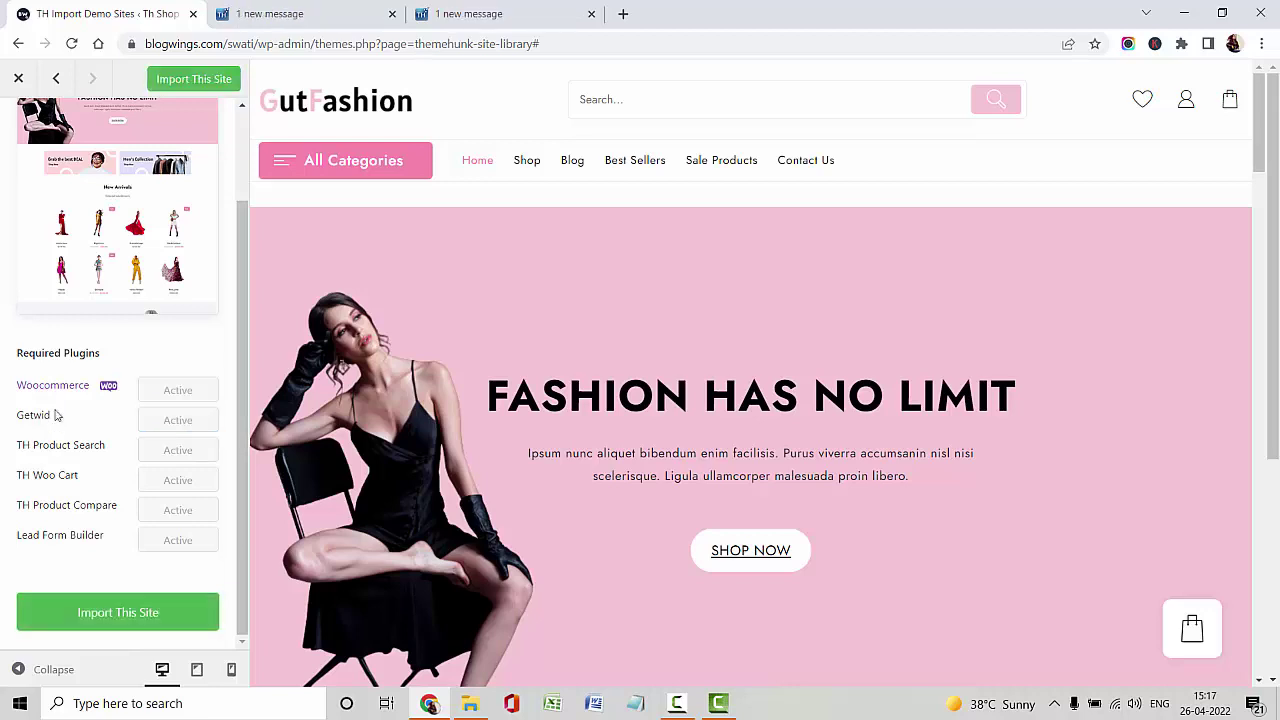
click(120, 612)
click(720, 280)
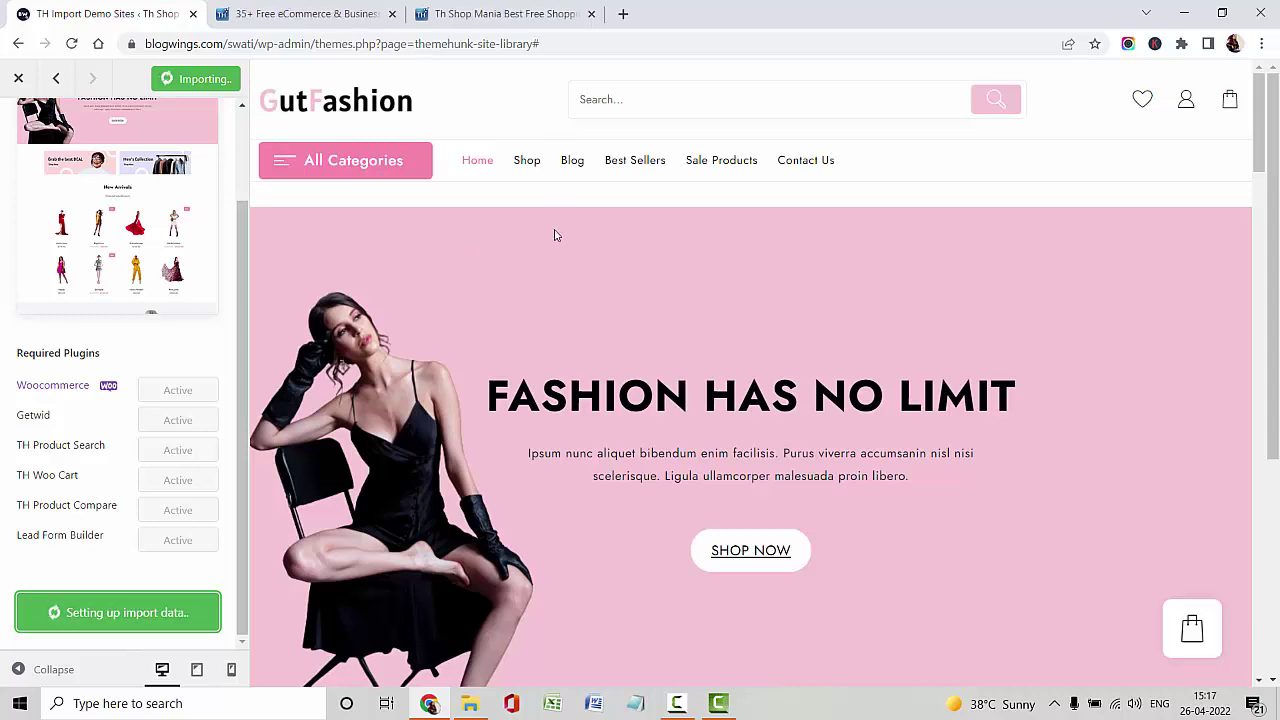
- Examine the Shop page and the homepage in the demo preview while the import runs
click(530, 165)
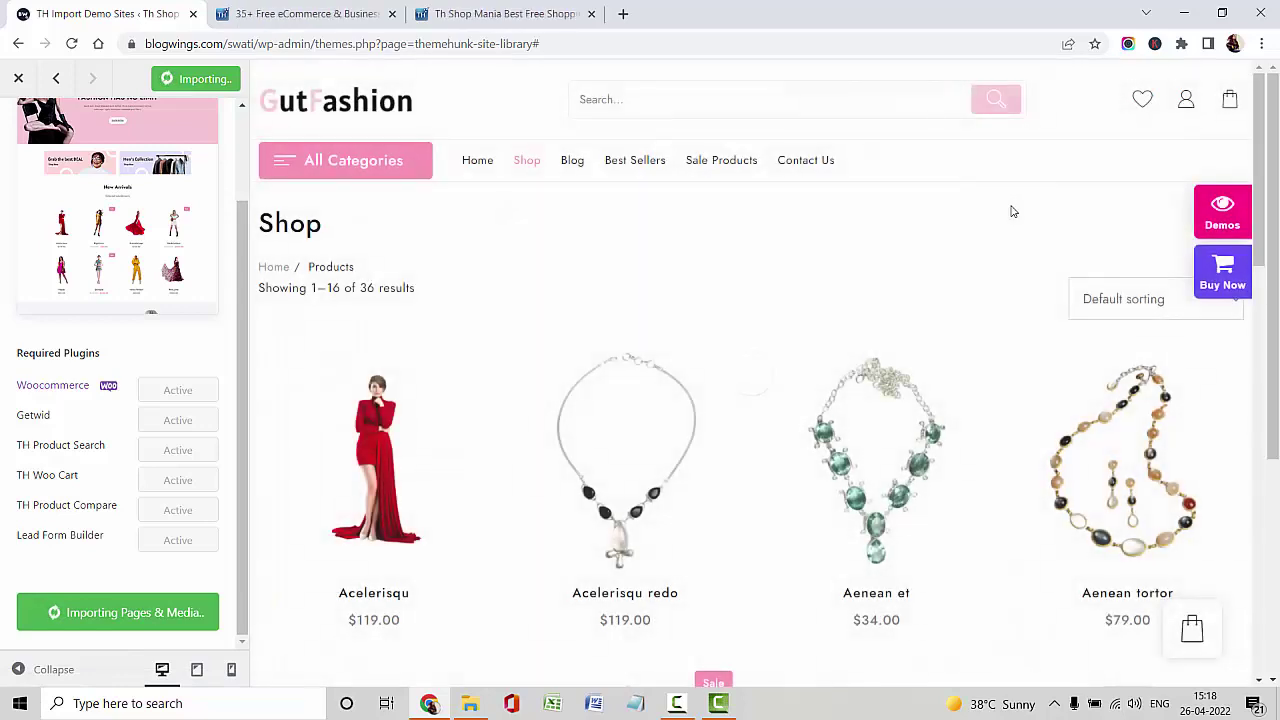
scroll(1006, 250, down, 4)
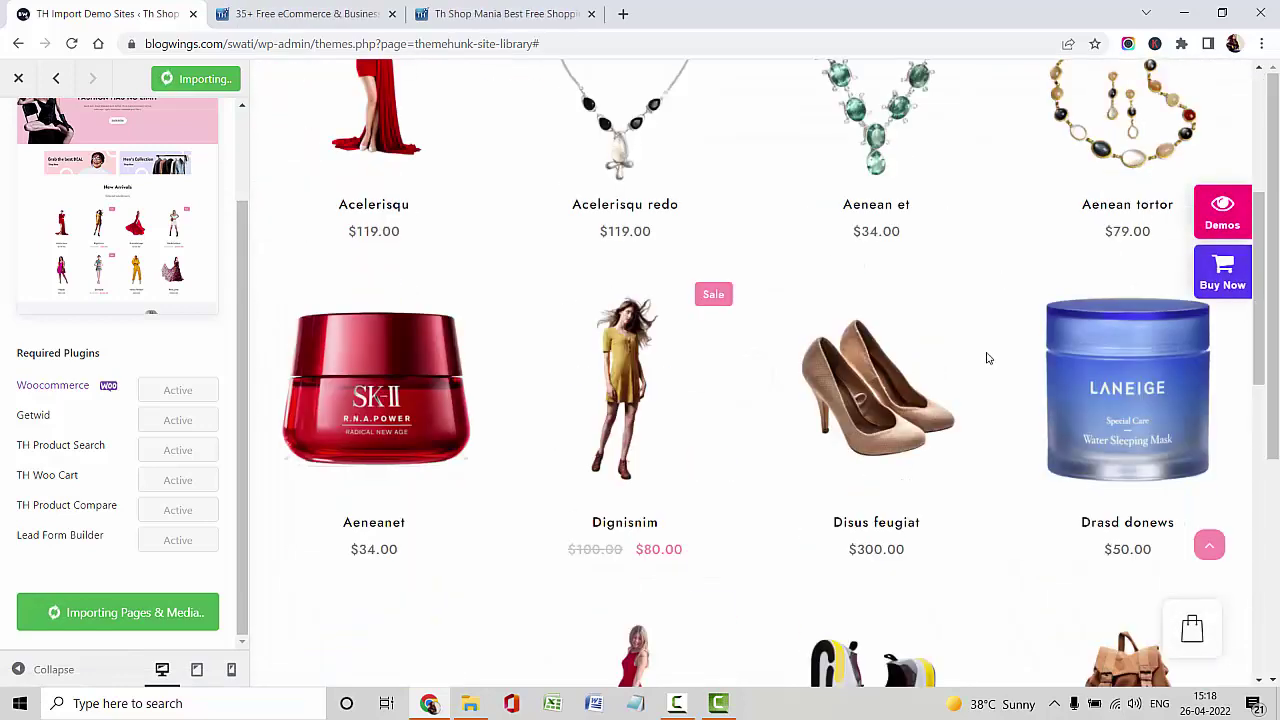
scroll(1093, 410, down, 10)
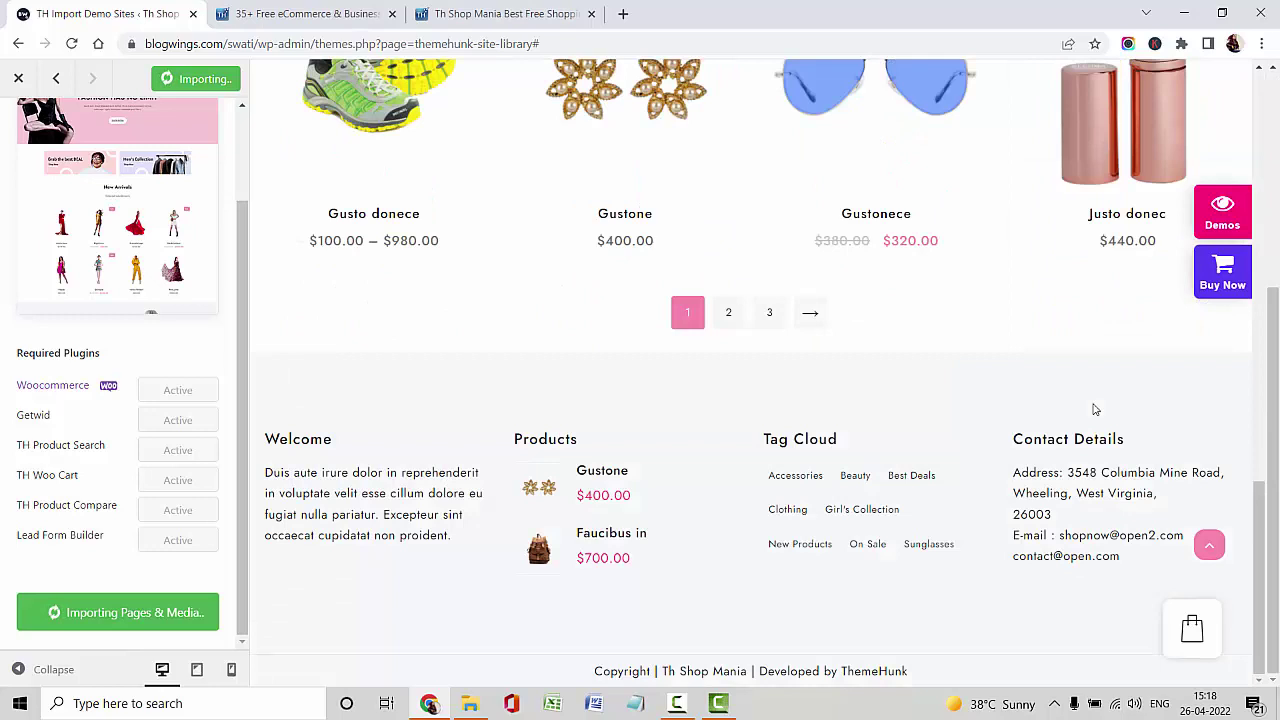
scroll(1091, 410, up, 13)
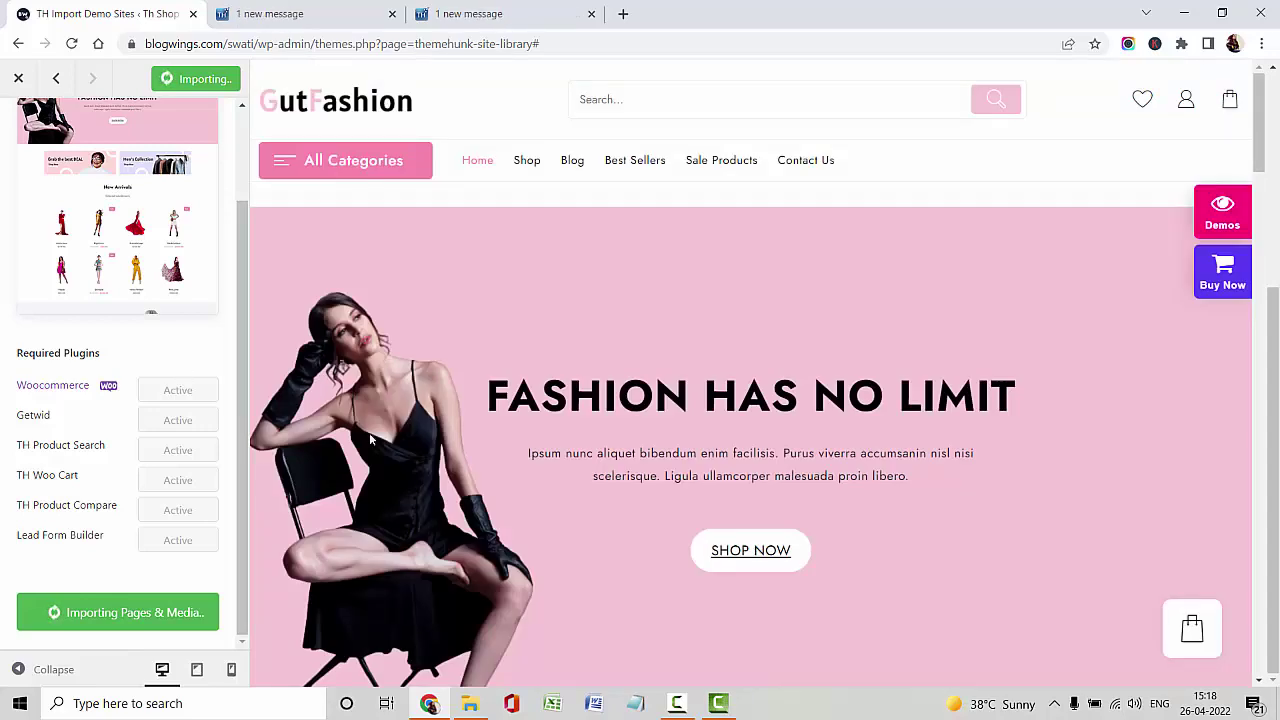
scroll(940, 485, down, 10)
scroll(940, 485, down, 15)
scroll(940, 485, up, 5)
scroll(940, 485, up, 15)
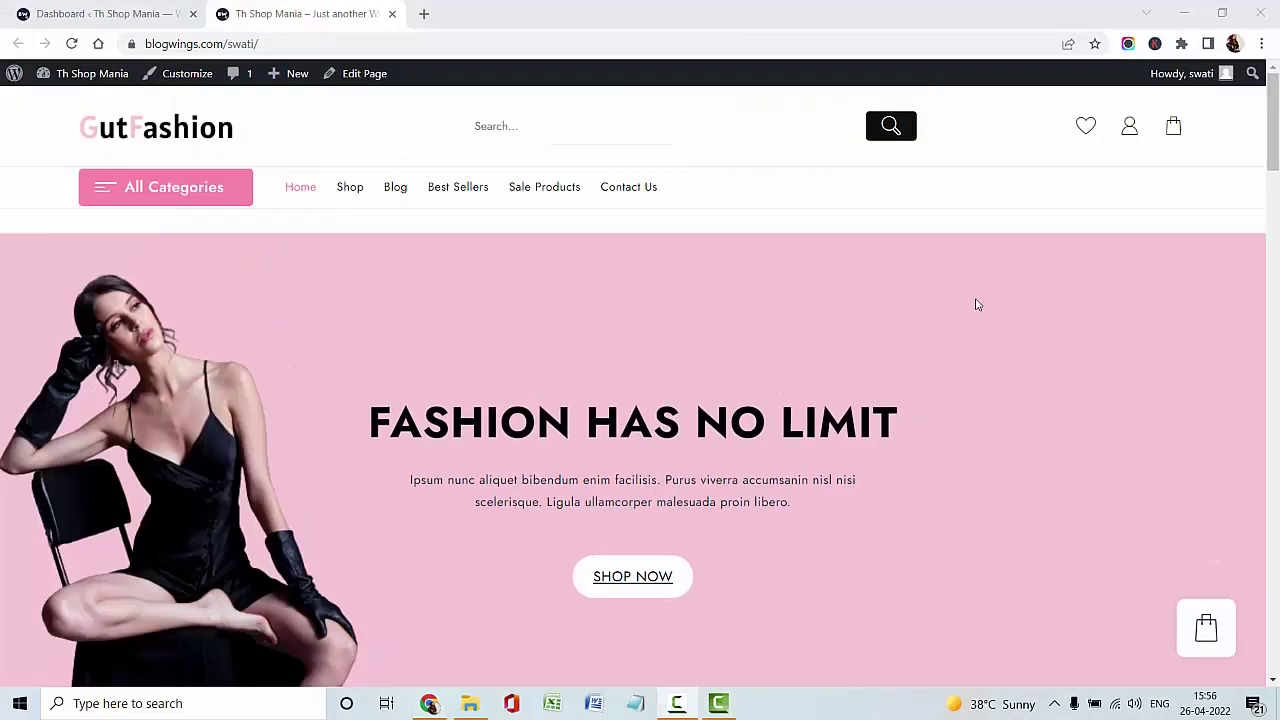
- Look through the imported store's live homepage down to the footer and return to its top
scroll(1028, 354, down, 10)
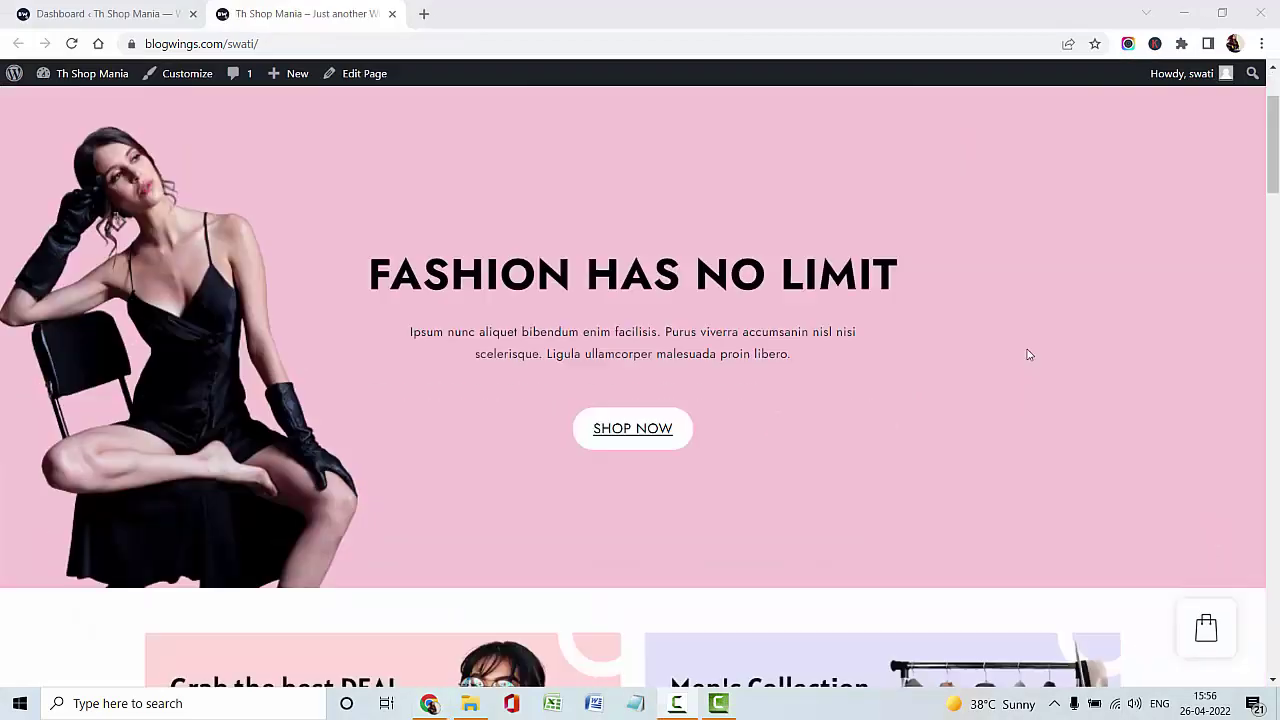
scroll(1125, 446, down, 8)
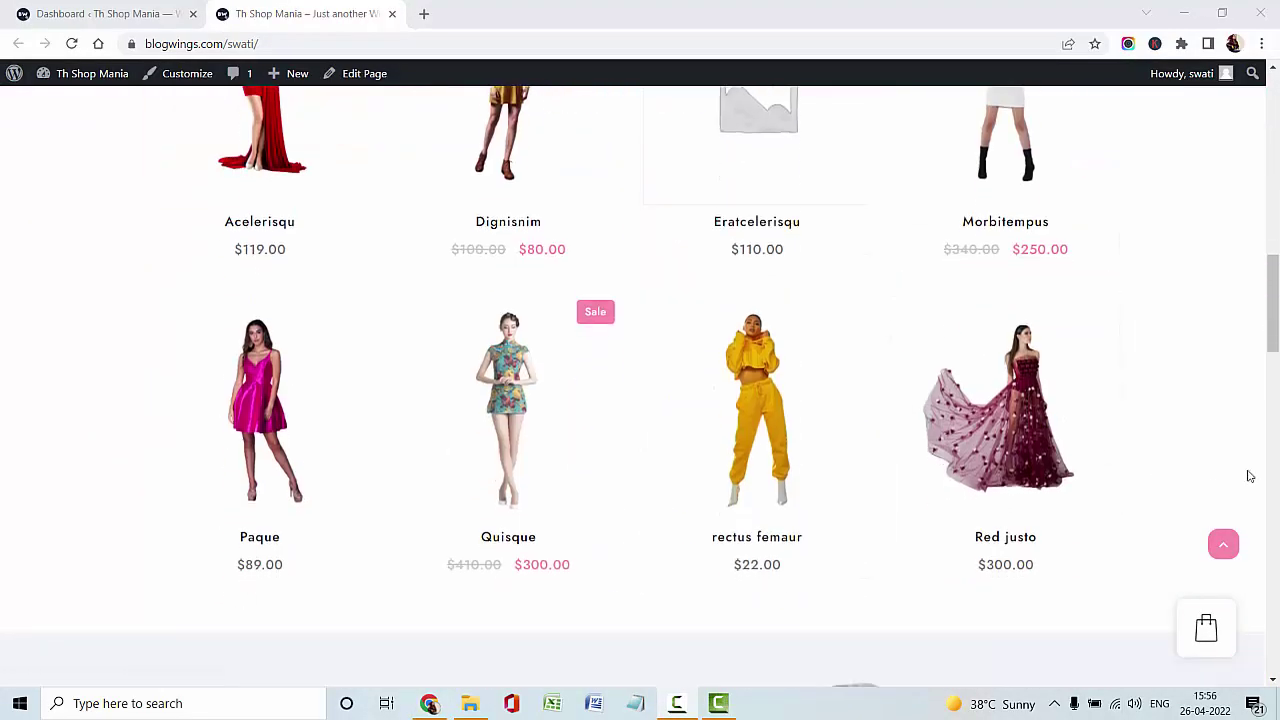
scroll(1210, 468, down, 10)
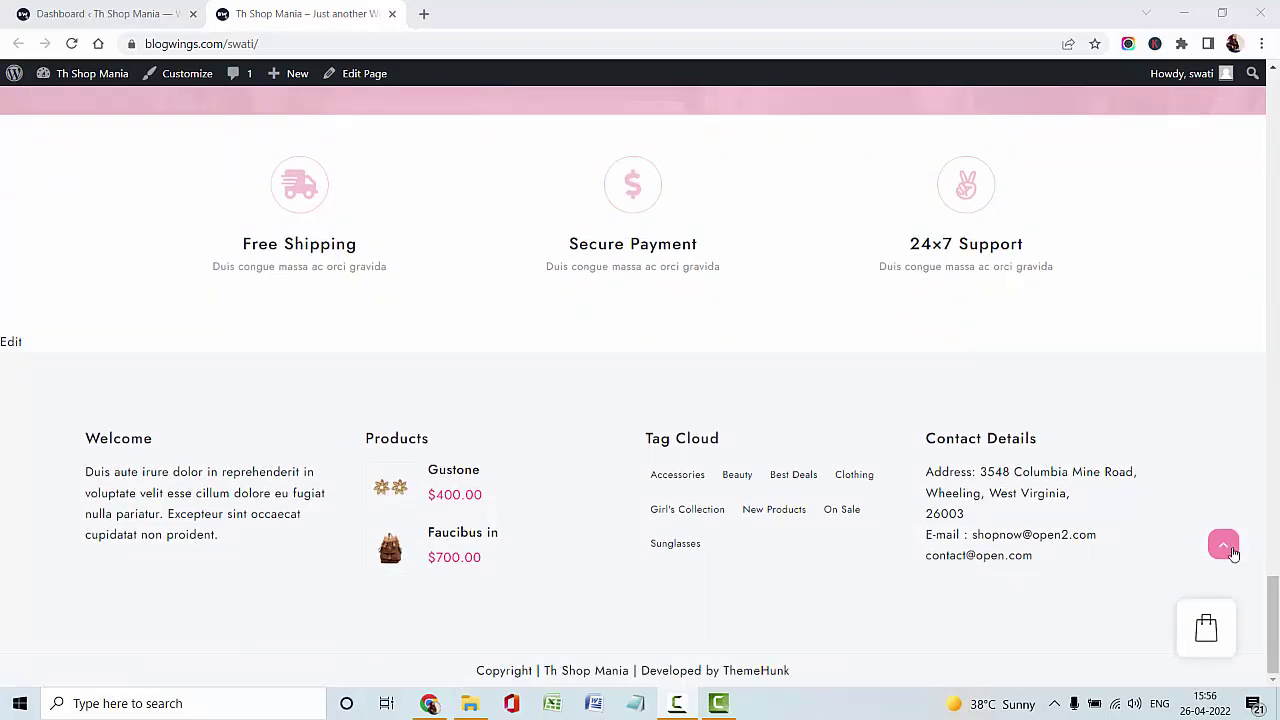
click(1224, 545)
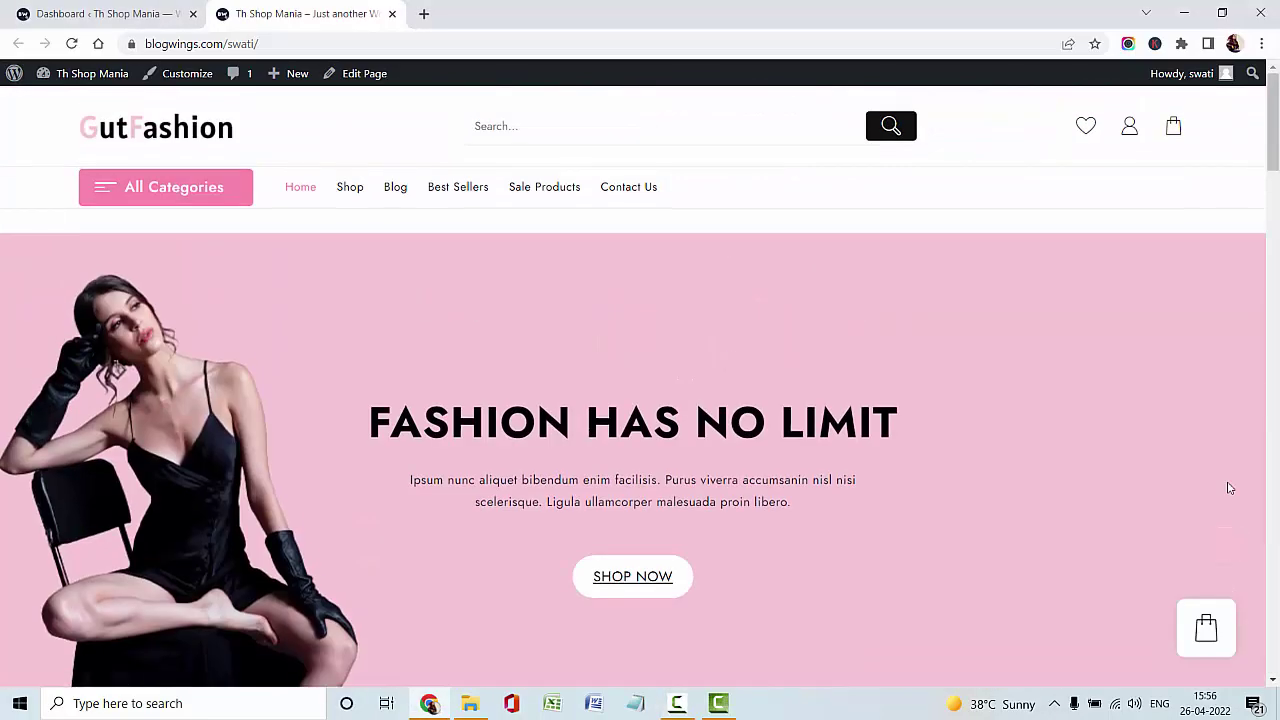
- Create a new blog post titled "Post 1" in the site's dashboard and paste the lorem ipsum paragraphs as its body
click(118, 12)
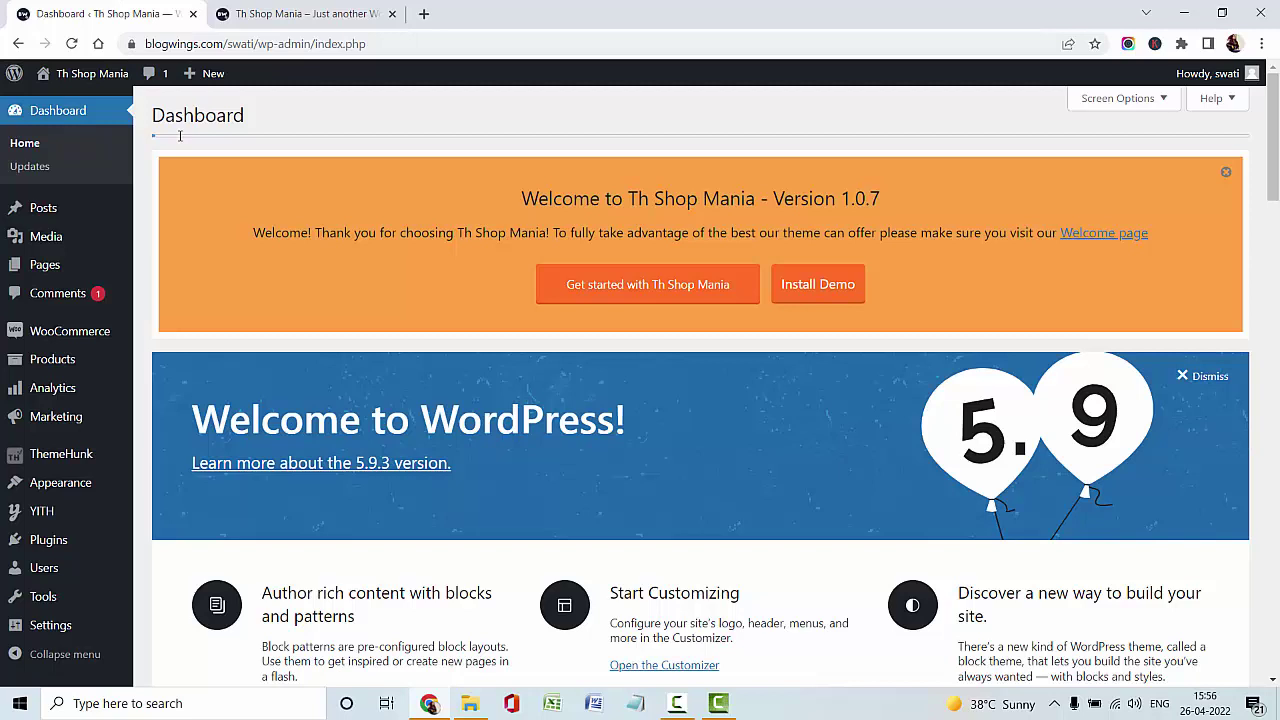
mouse_move(43, 208)
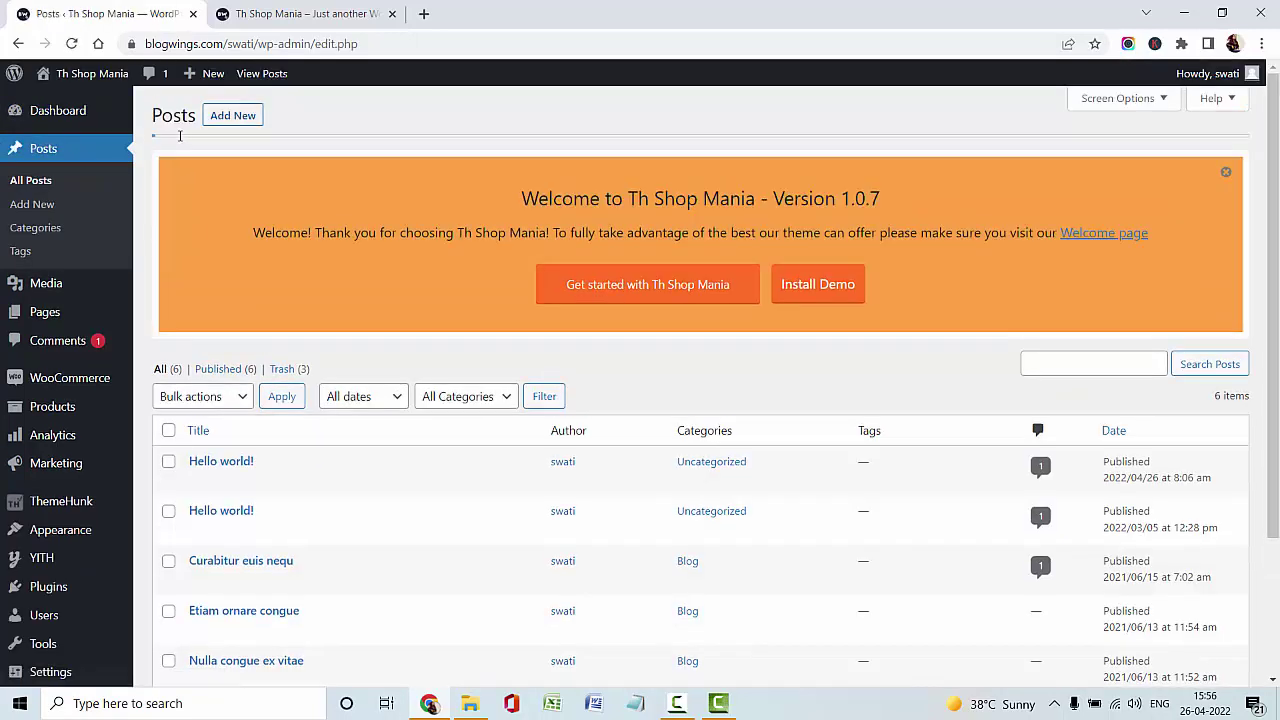
click(233, 115)
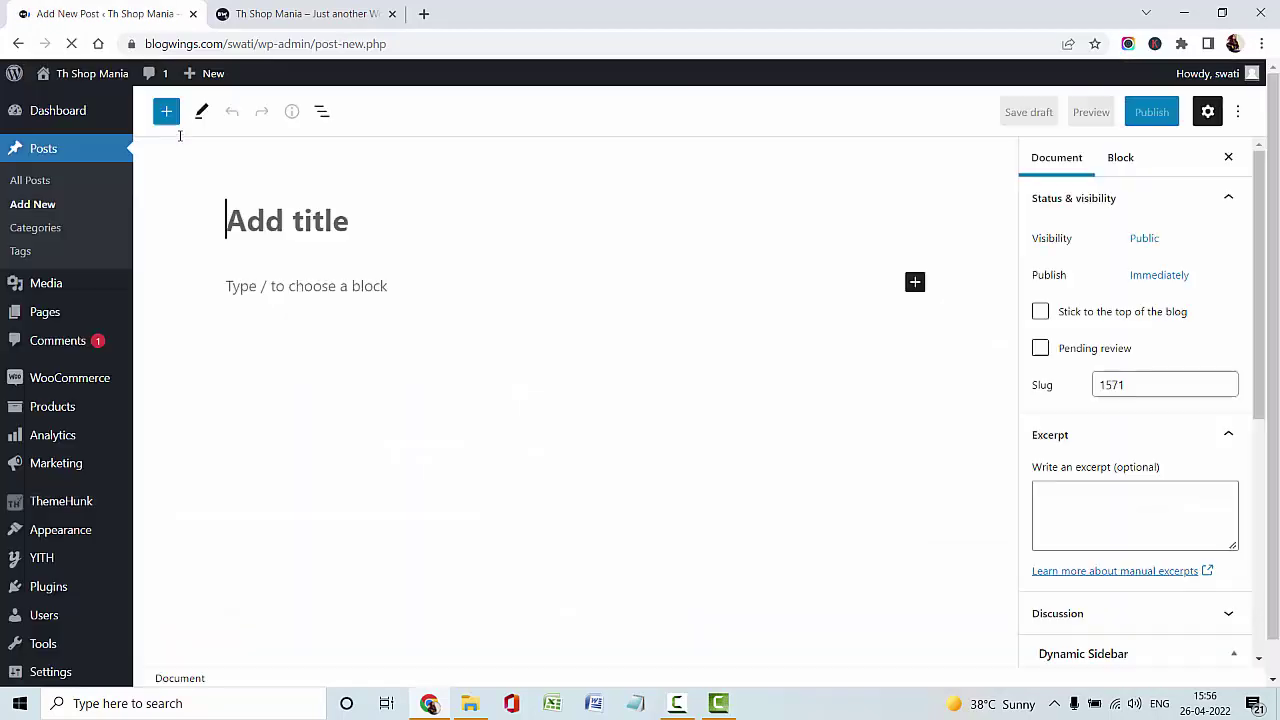
text(Post 1)
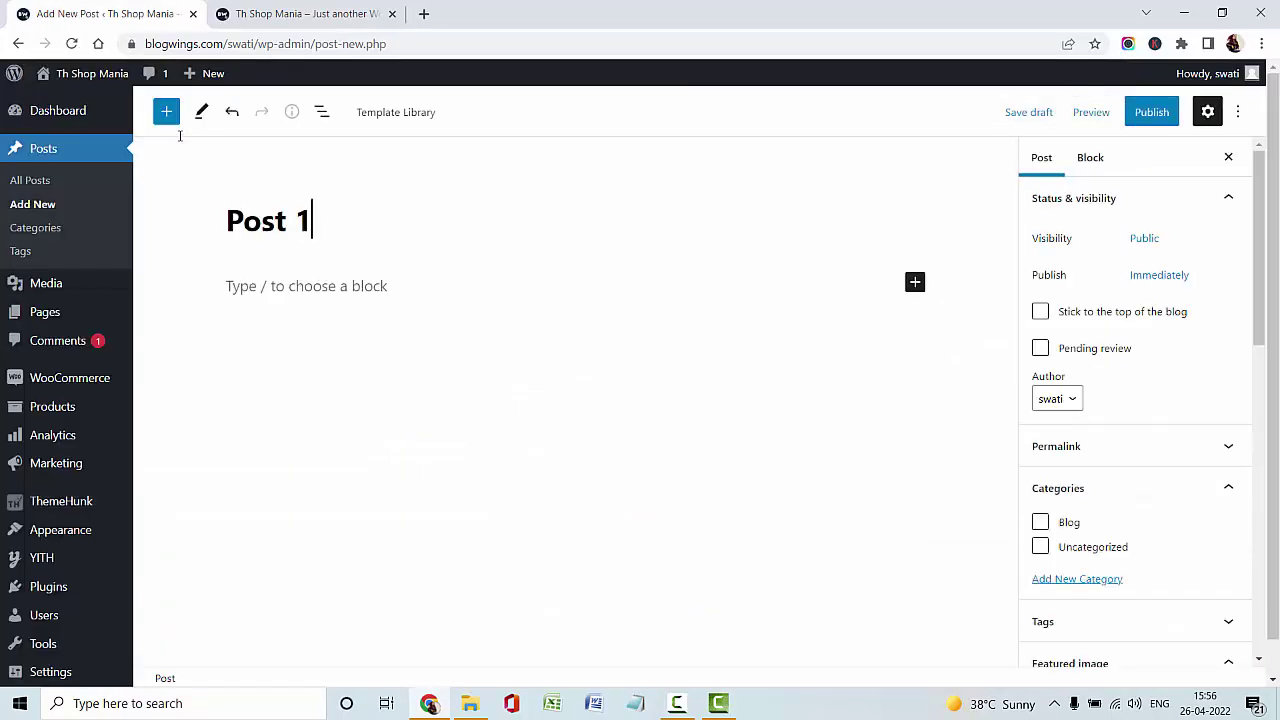
key(Return)
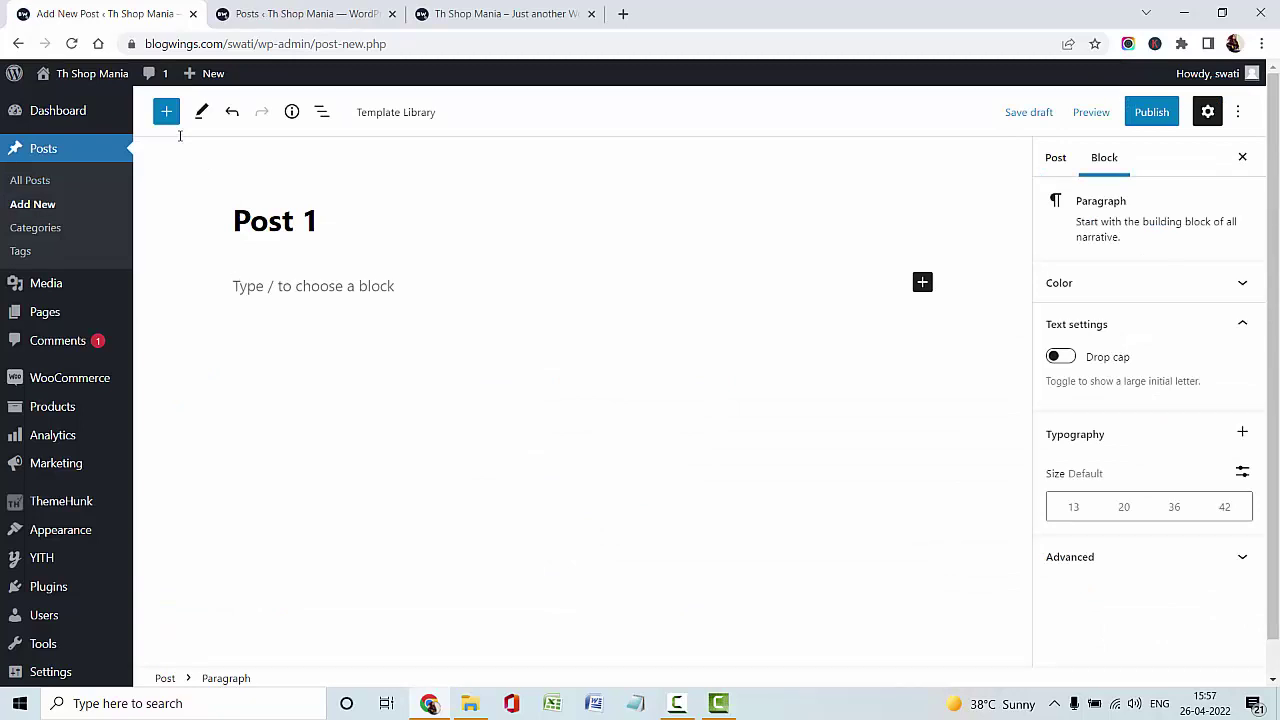
key(ctrl+v)
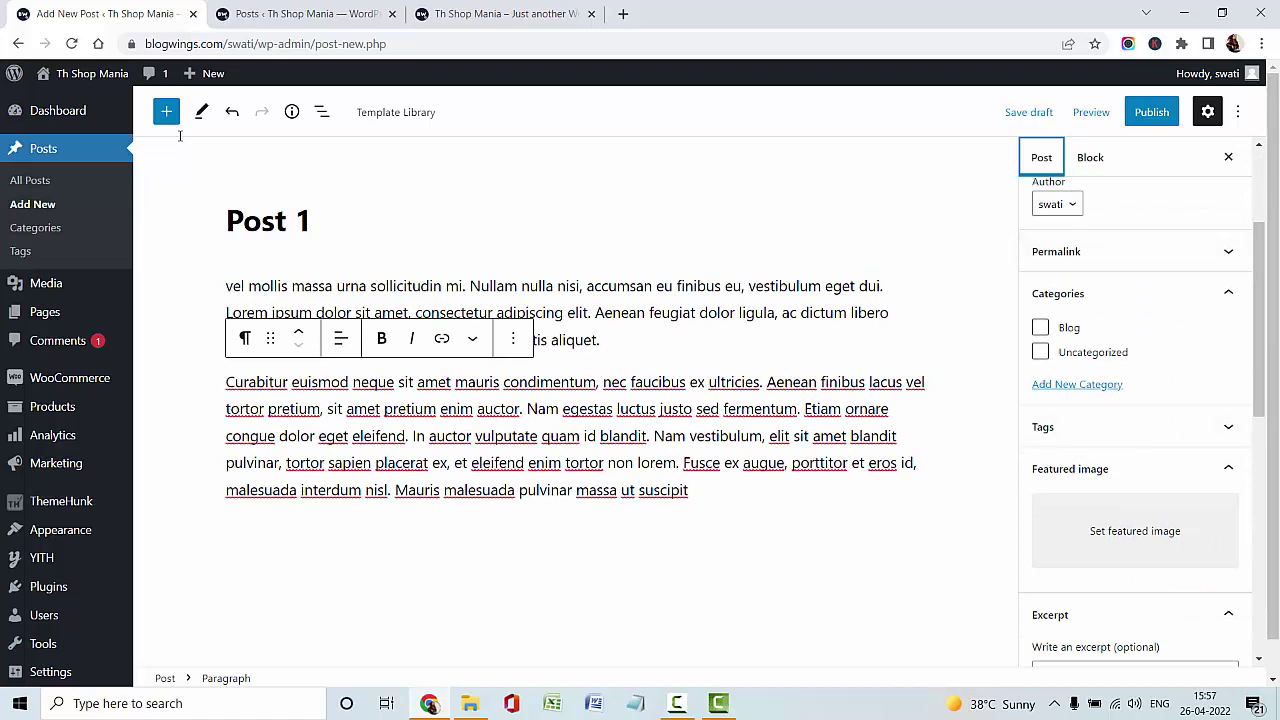
- Assign the post to the Blog category and set the clothing store interior photo from the media library as its featured image
click(1041, 328)
key(Tab)
key(Tab)
key(Tab)
key(Tab)
key(Tab)
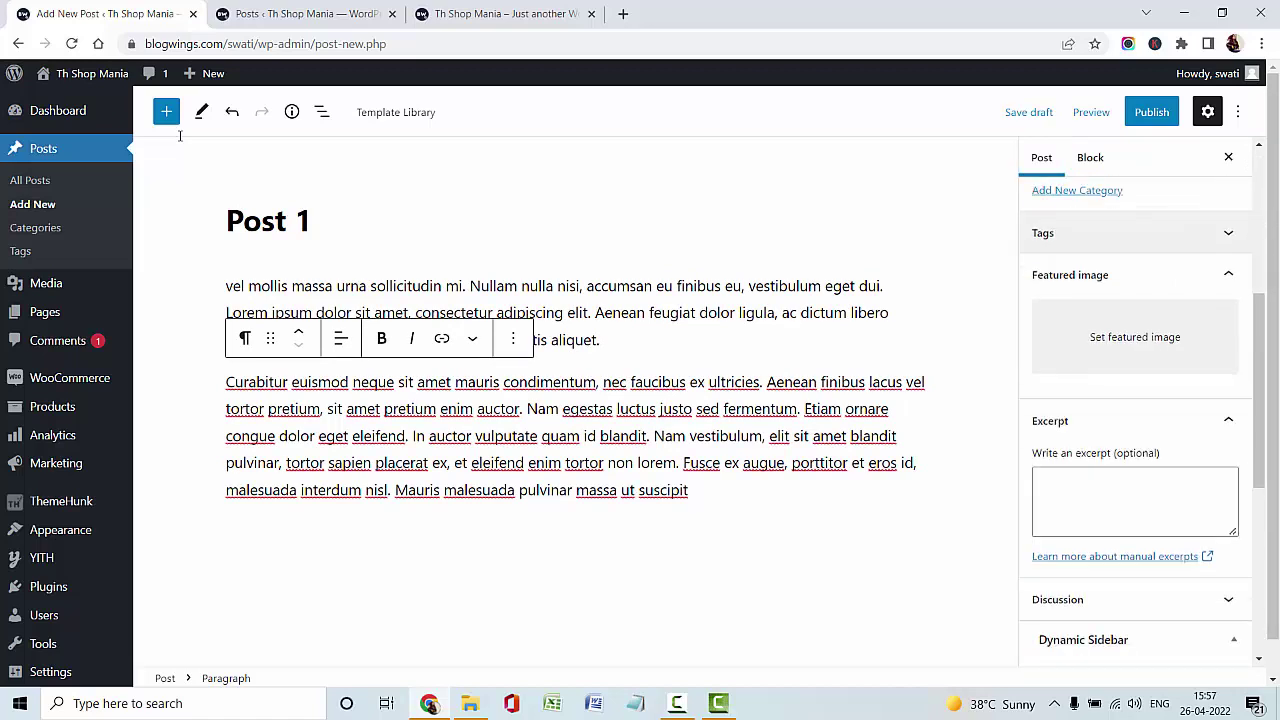
key(Return)
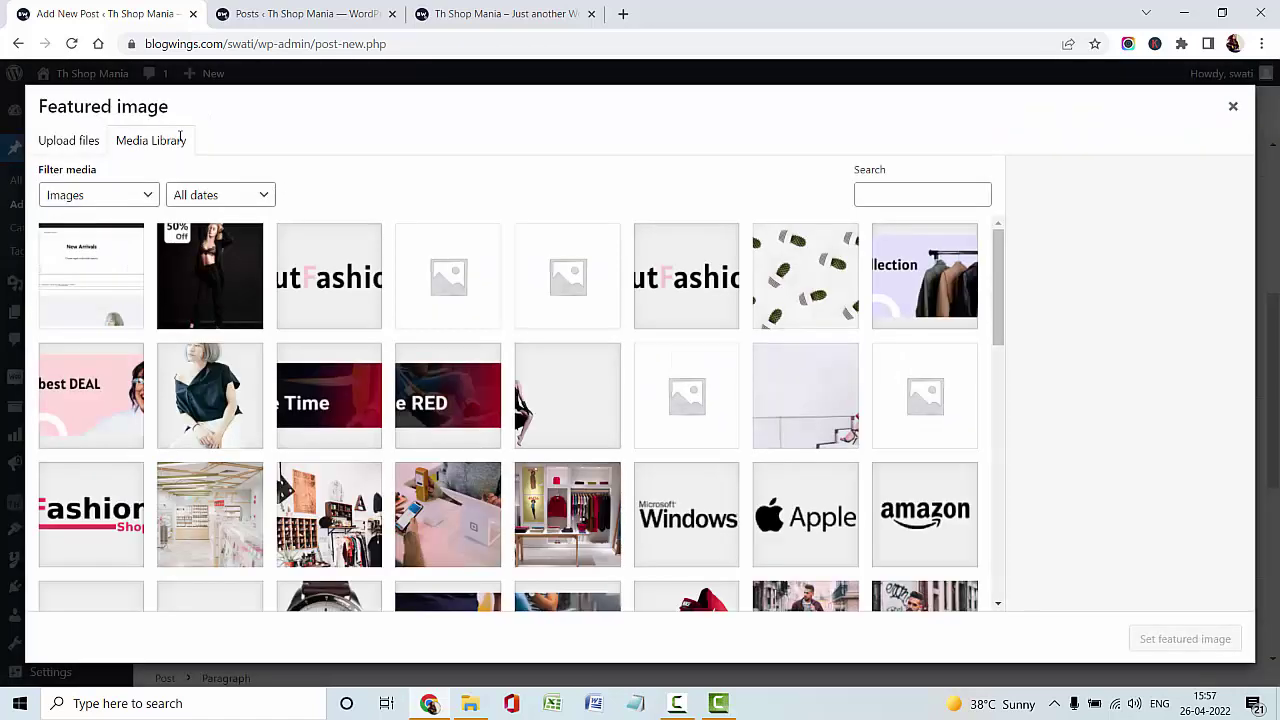
click(568, 515)
click(1185, 639)
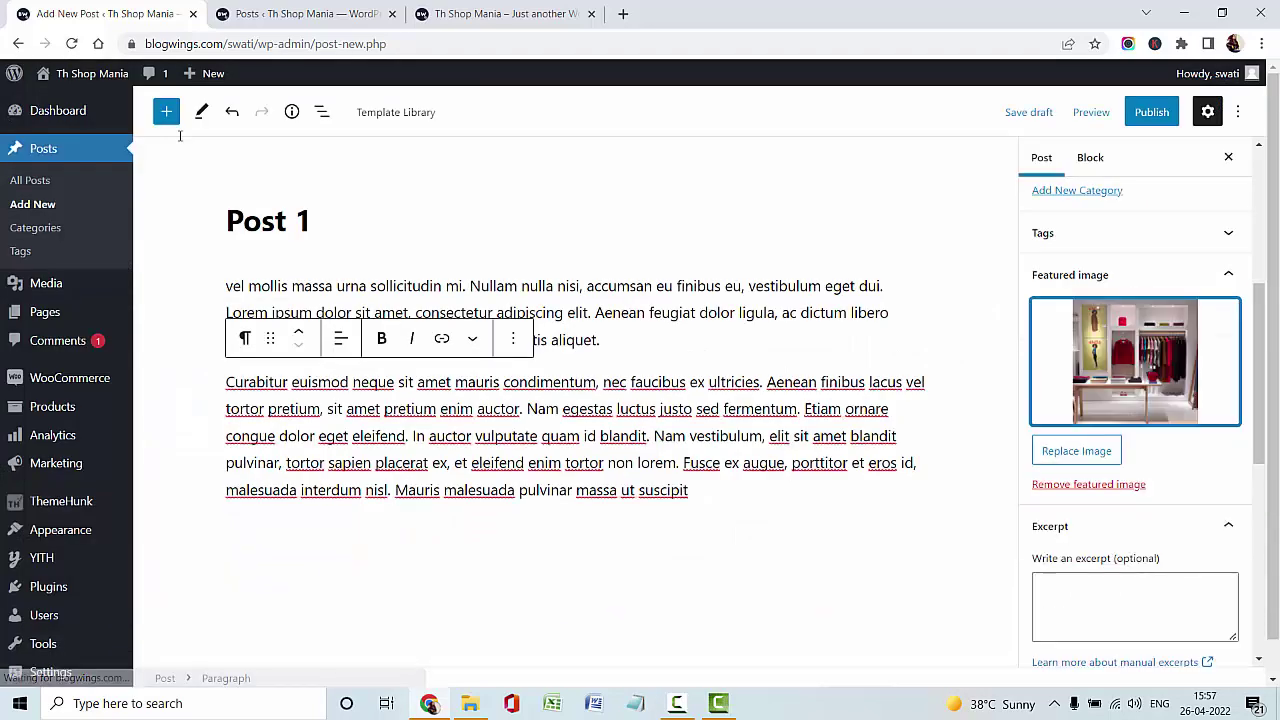
- Publish the post and return to the list of all posts
scroll(1135, 420, down, 2)
scroll(1135, 420, up, 6)
click(1151, 112)
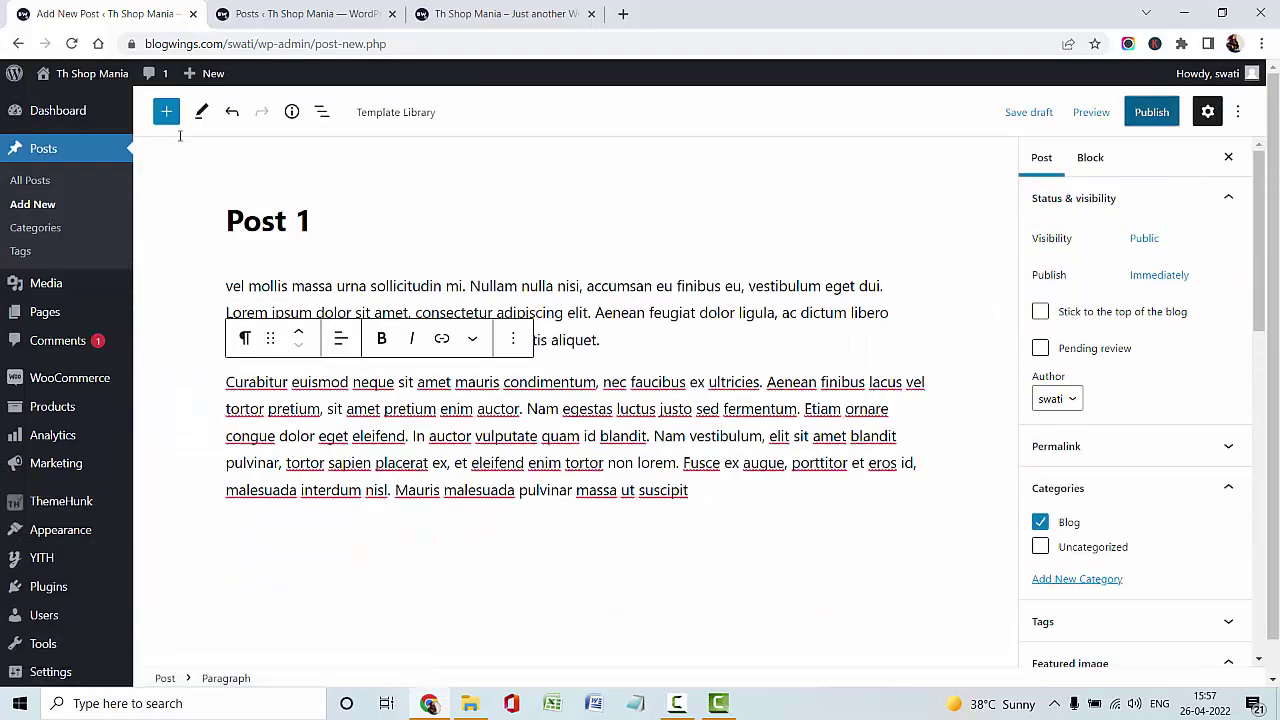
key(Tab)
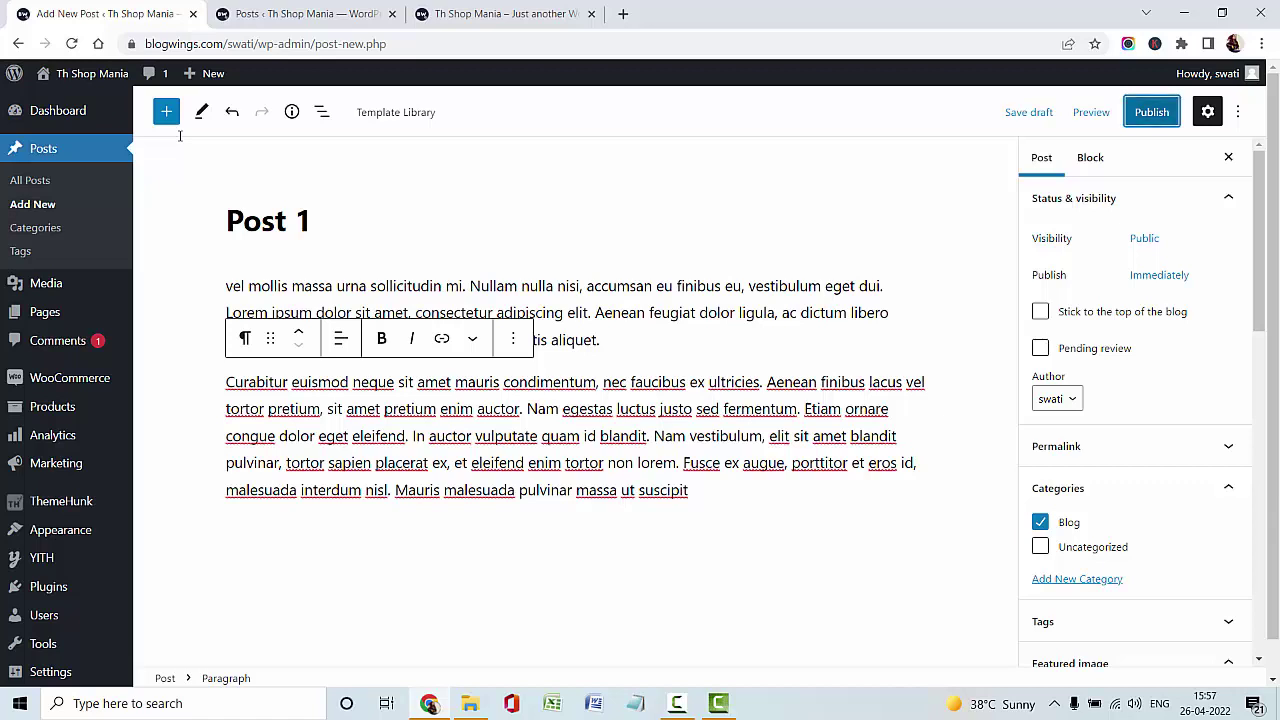
key(Return)
key(Return)
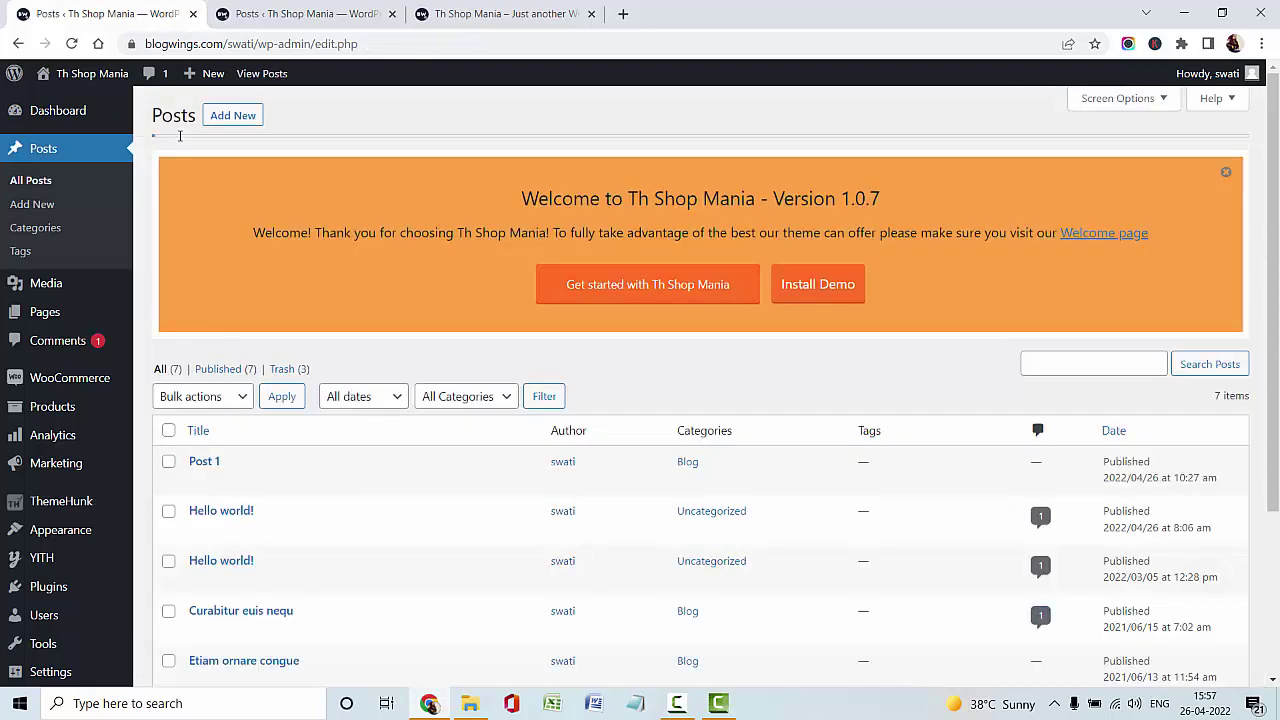
- Show the list of all pages and open the Home front page for editing in a separate browser tab
mouse_move(45, 312)
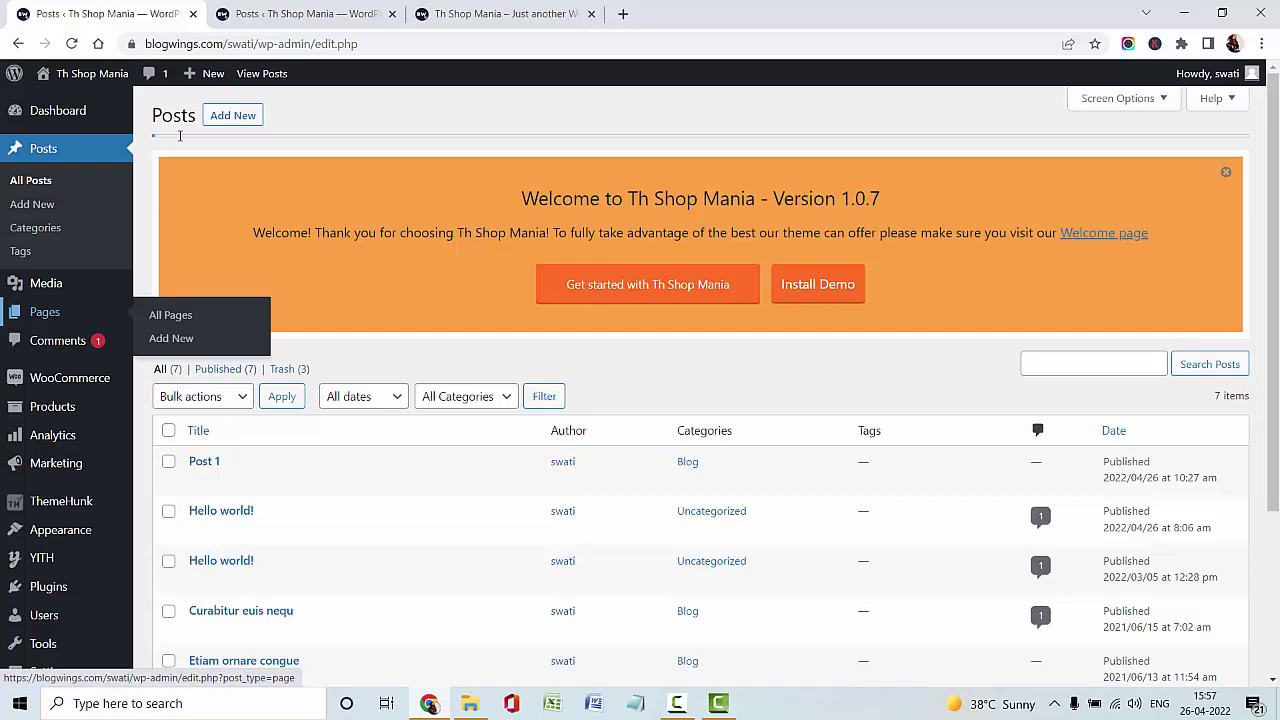
key(Return)
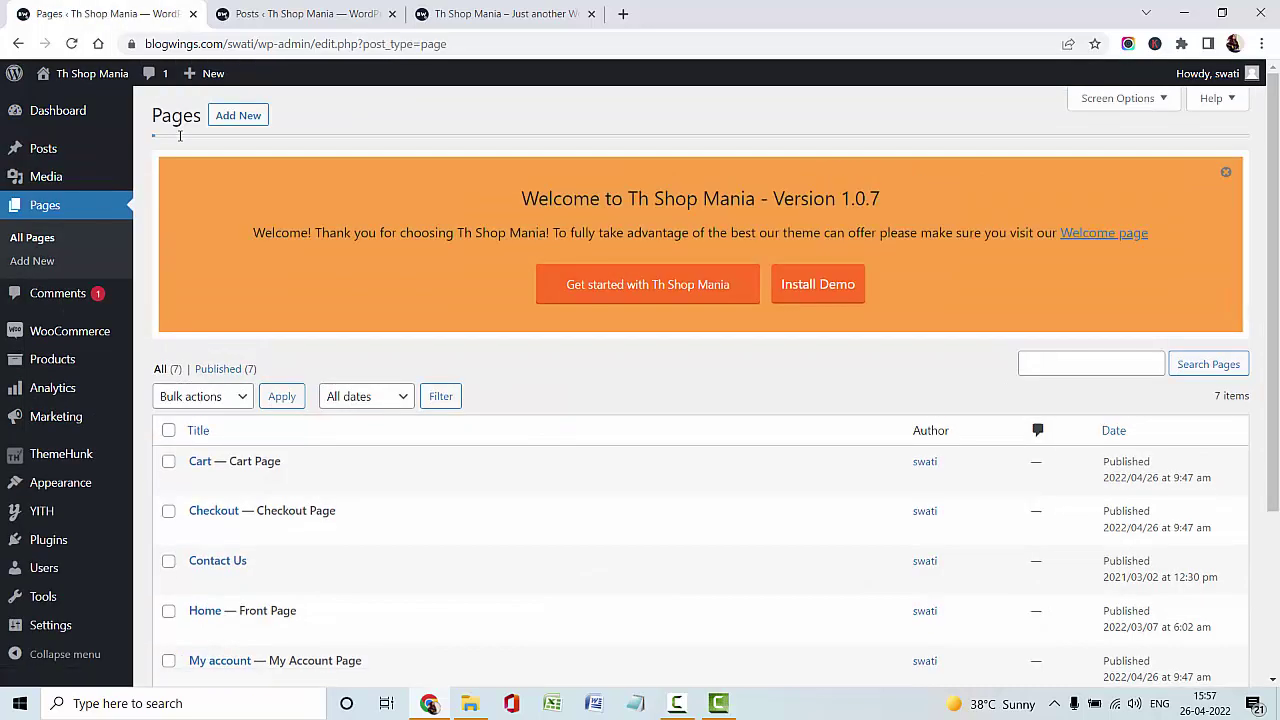
scroll(180, 135, down, 2)
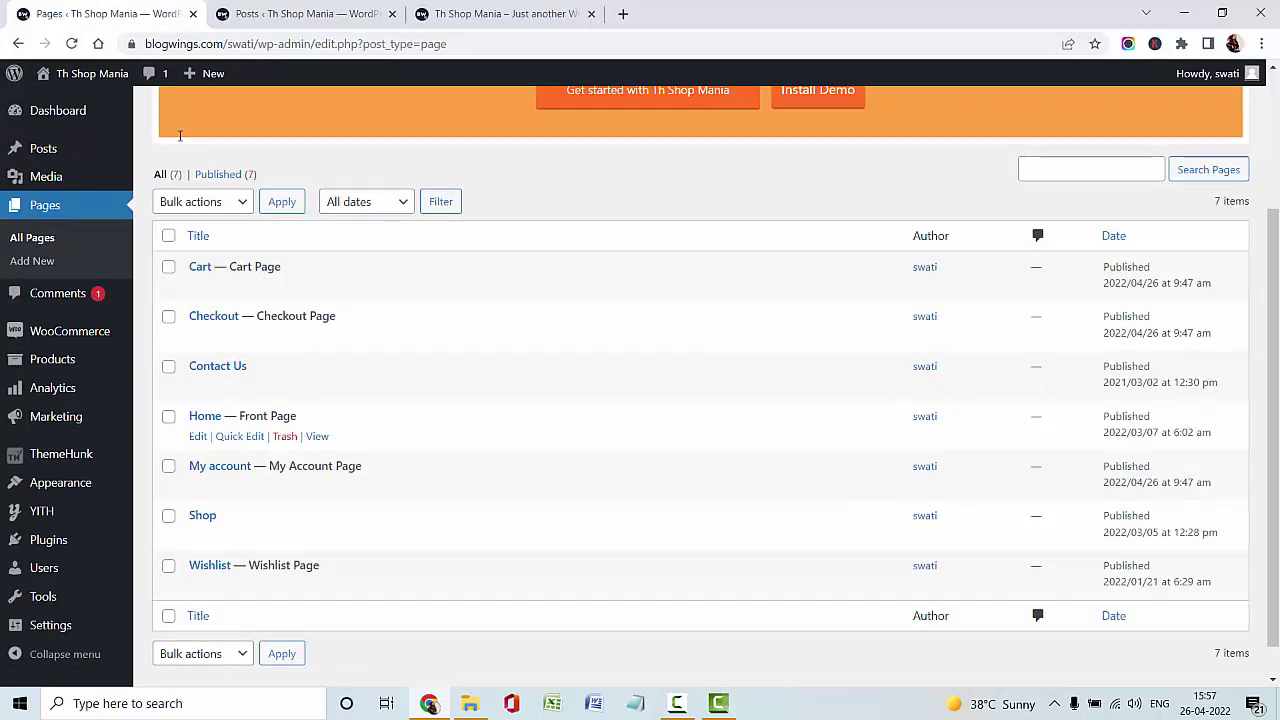
key(shift+Tab)
key(shift+Tab)
key(shift+Tab)
key(shift+Tab)
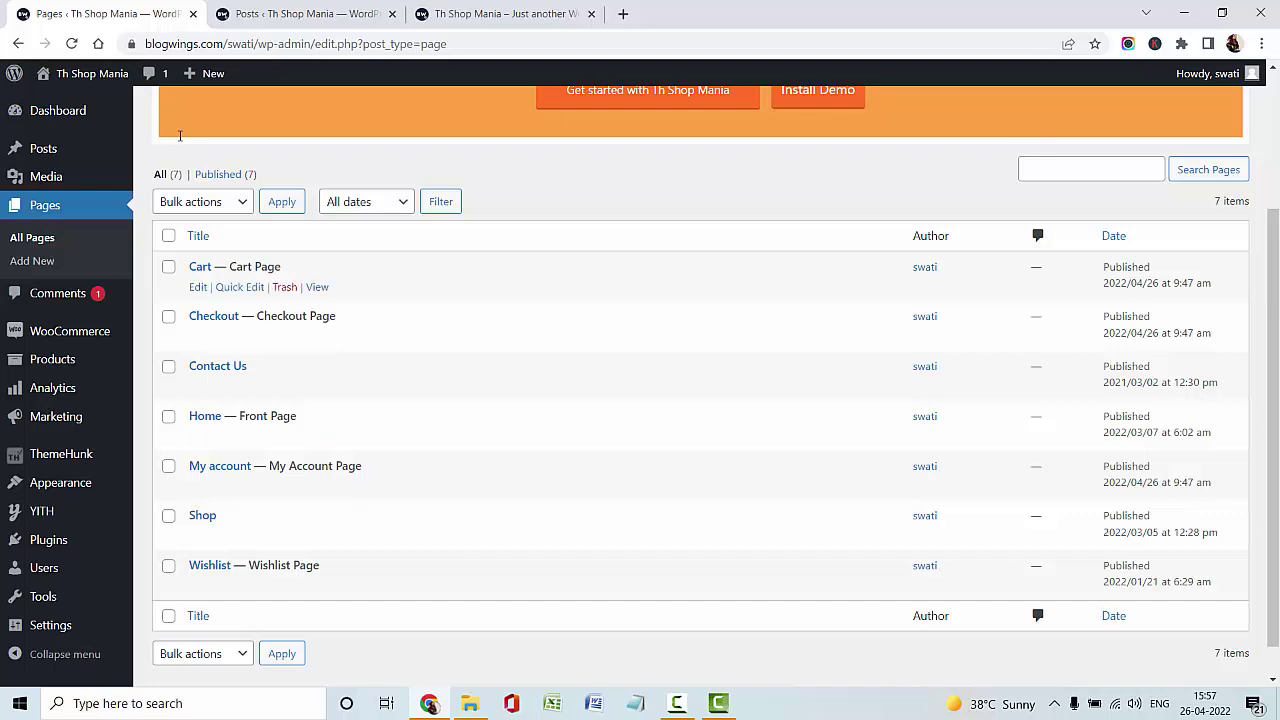
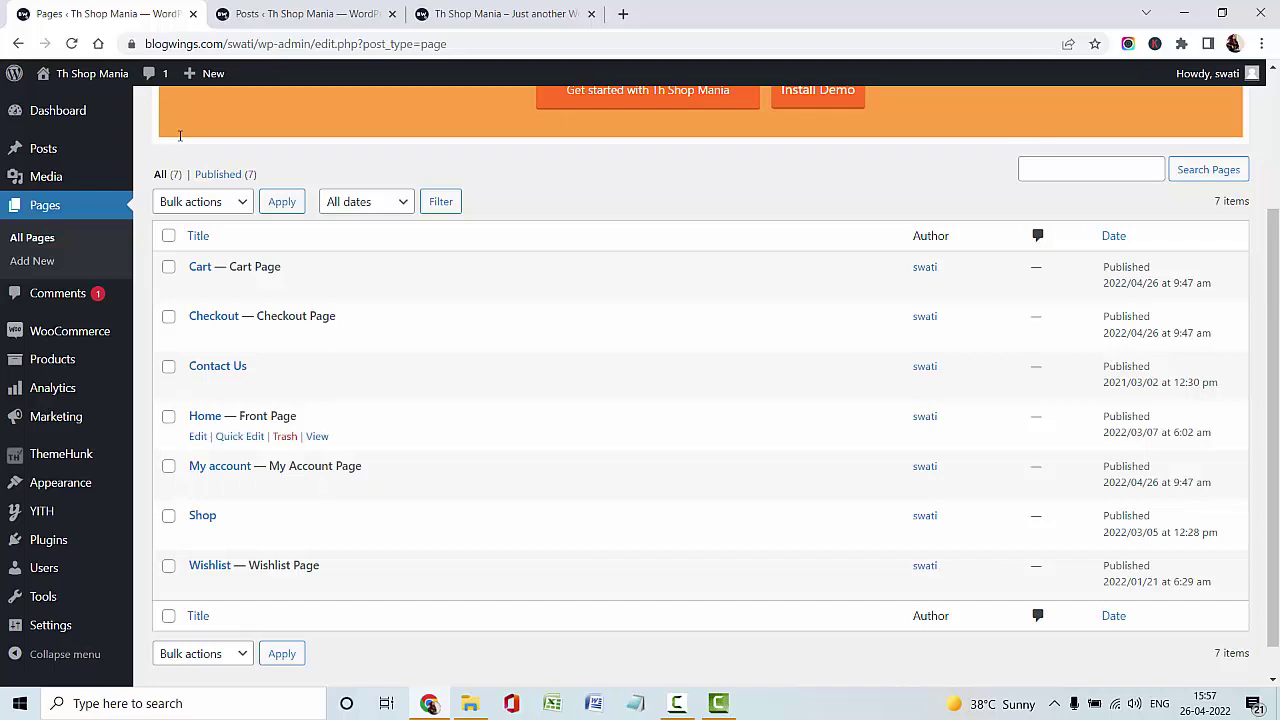
ctrl+click(198, 436)
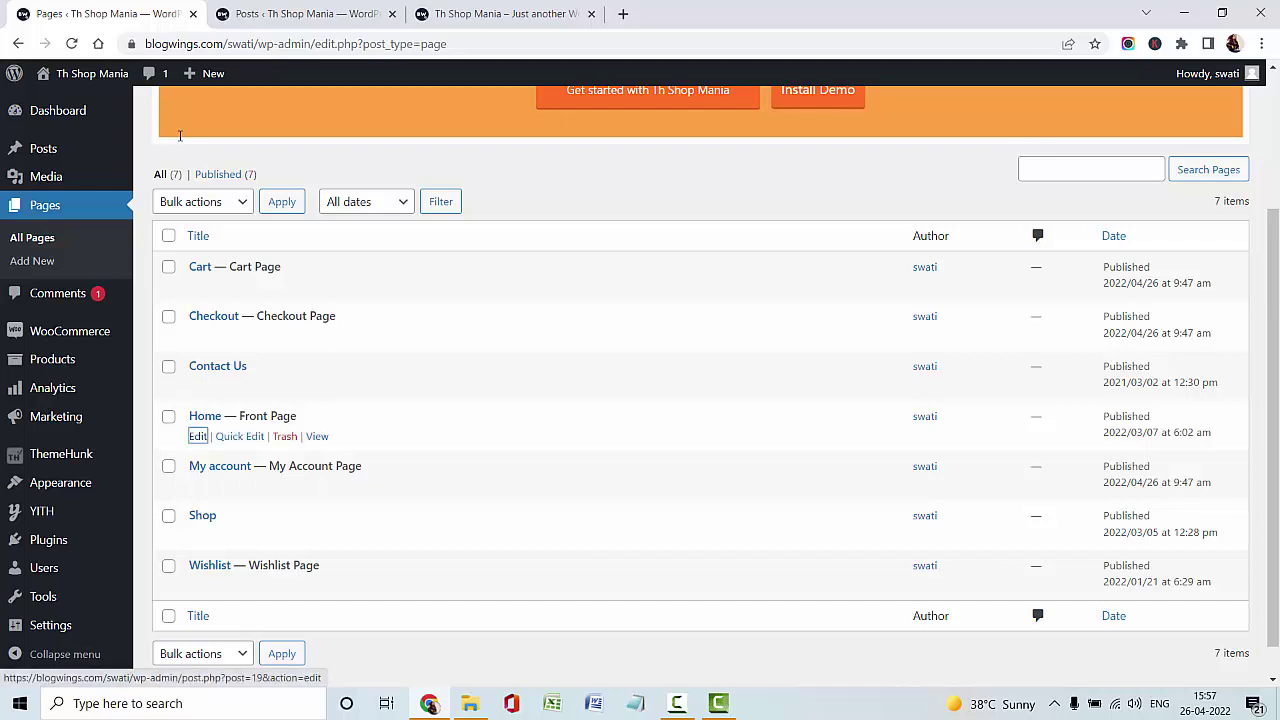
click(490, 14)
drag(474, 14, 290, 14)
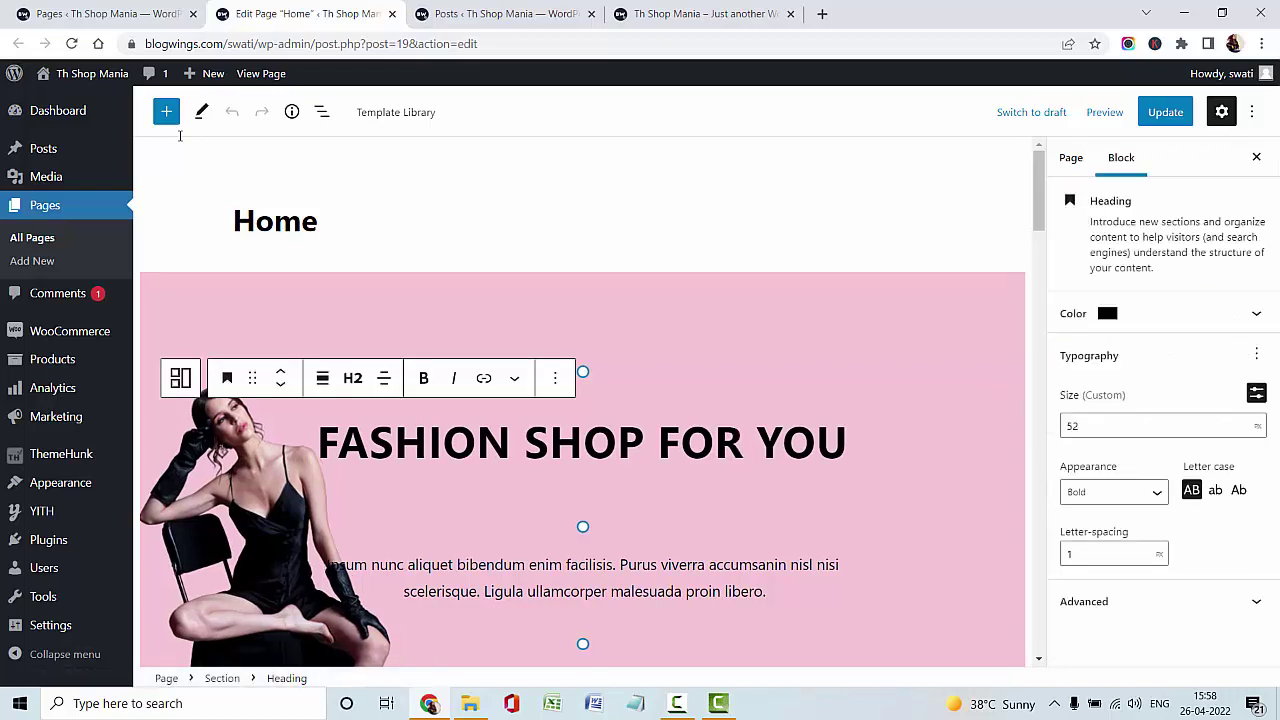
- Look through the Home page's sections in the block editor from the banner downwards and return to the start
scroll(180, 140, down, 4)
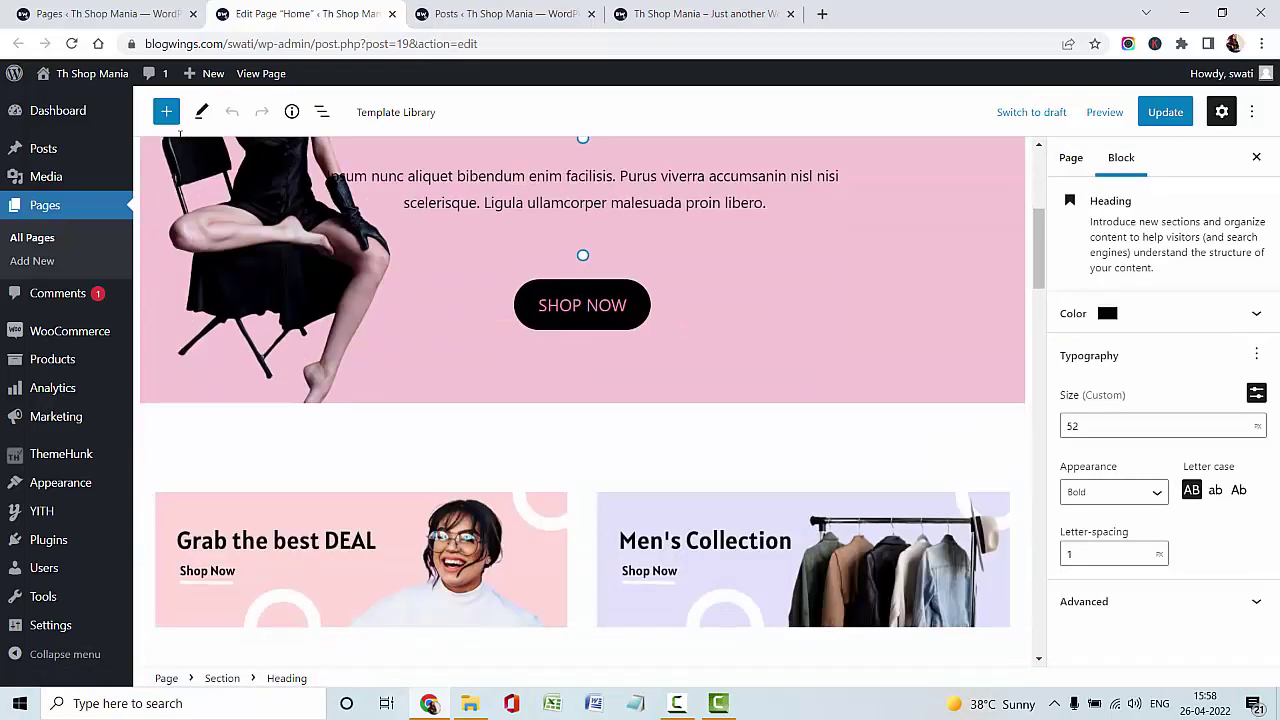
scroll(180, 135, down, 6)
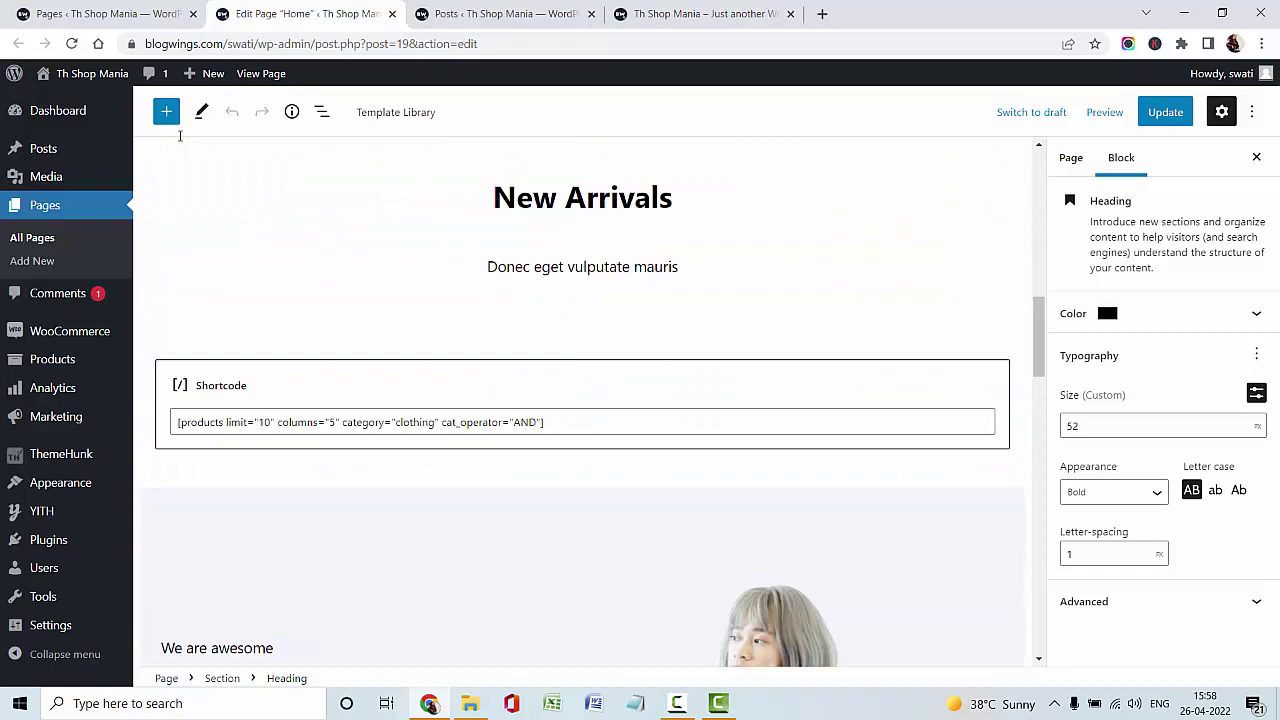
scroll(180, 135, down, 10)
scroll(180, 135, down, 8)
scroll(180, 135, up, 1)
scroll(180, 135, up, 20)
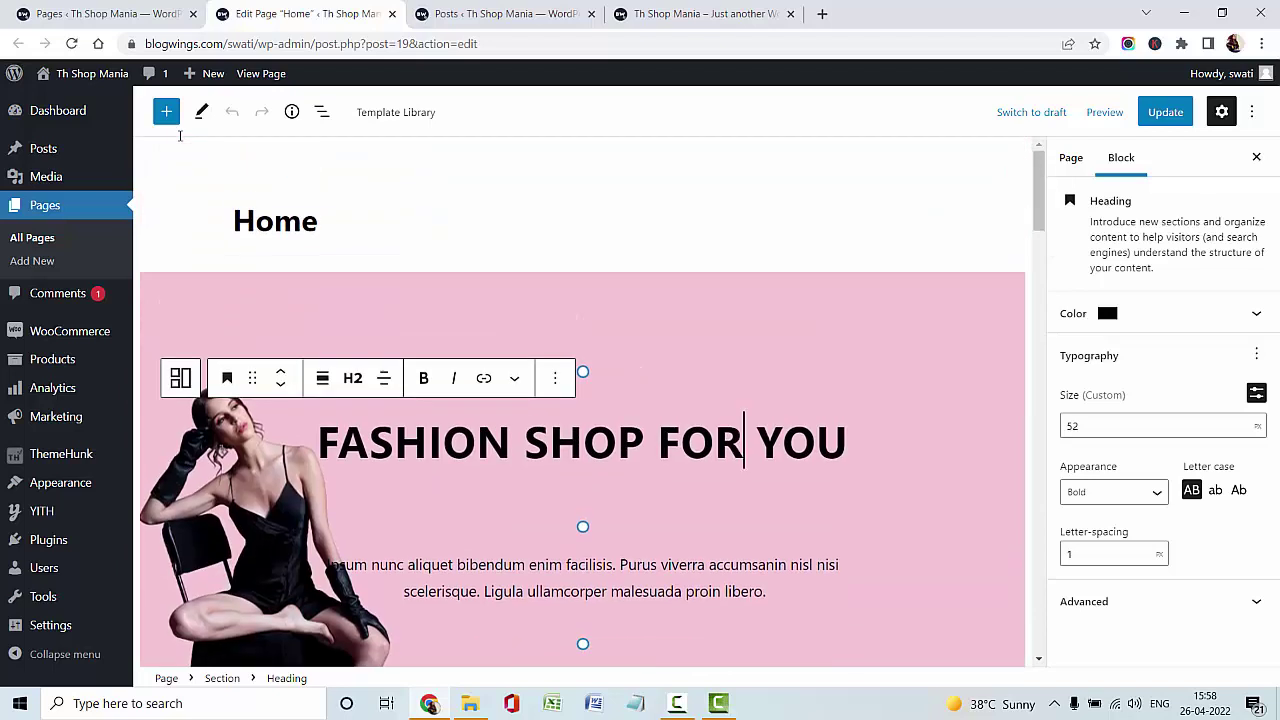
- Browse the block library for the available text, media, widget and theme blocks
click(166, 112)
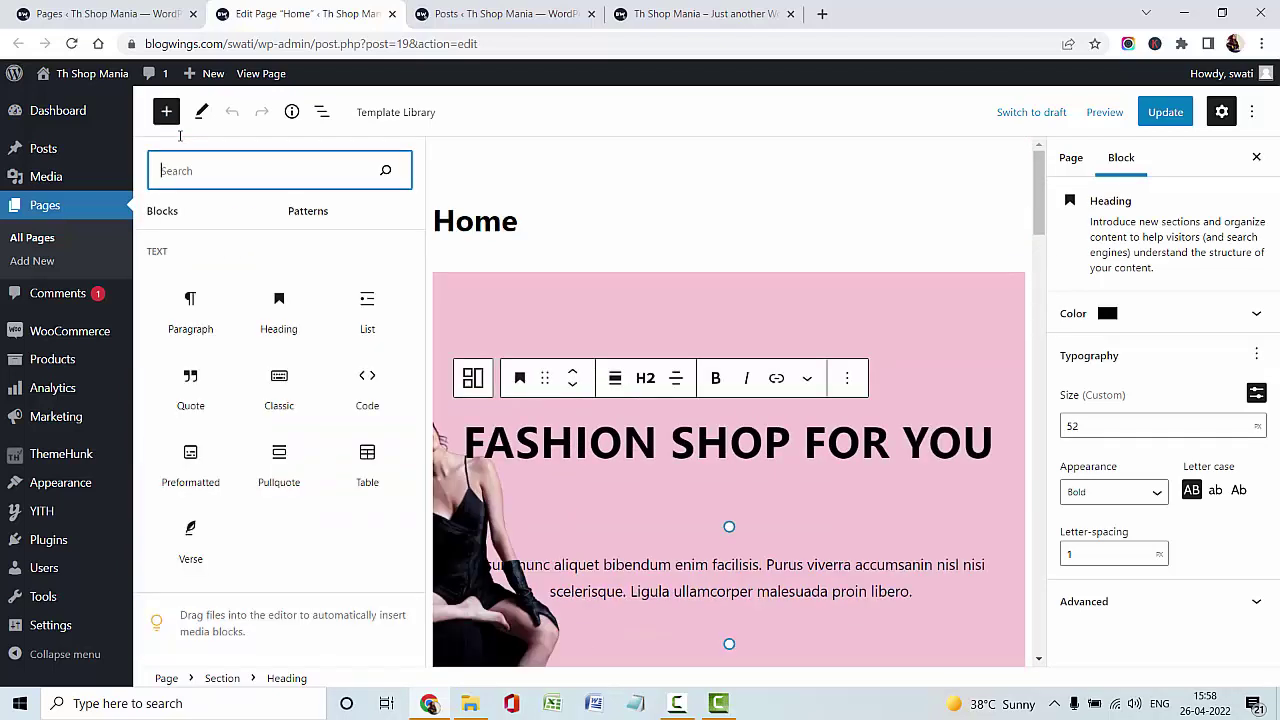
scroll(356, 440, down, 1)
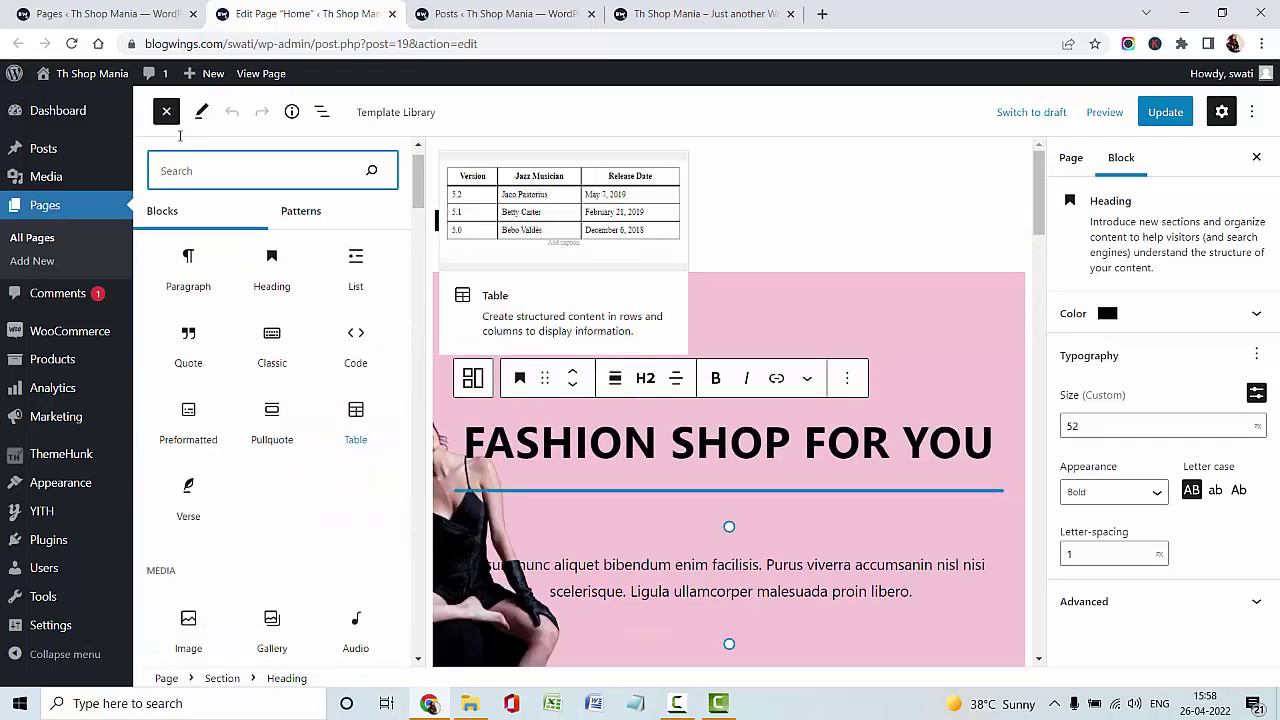
scroll(356, 448, down, 2)
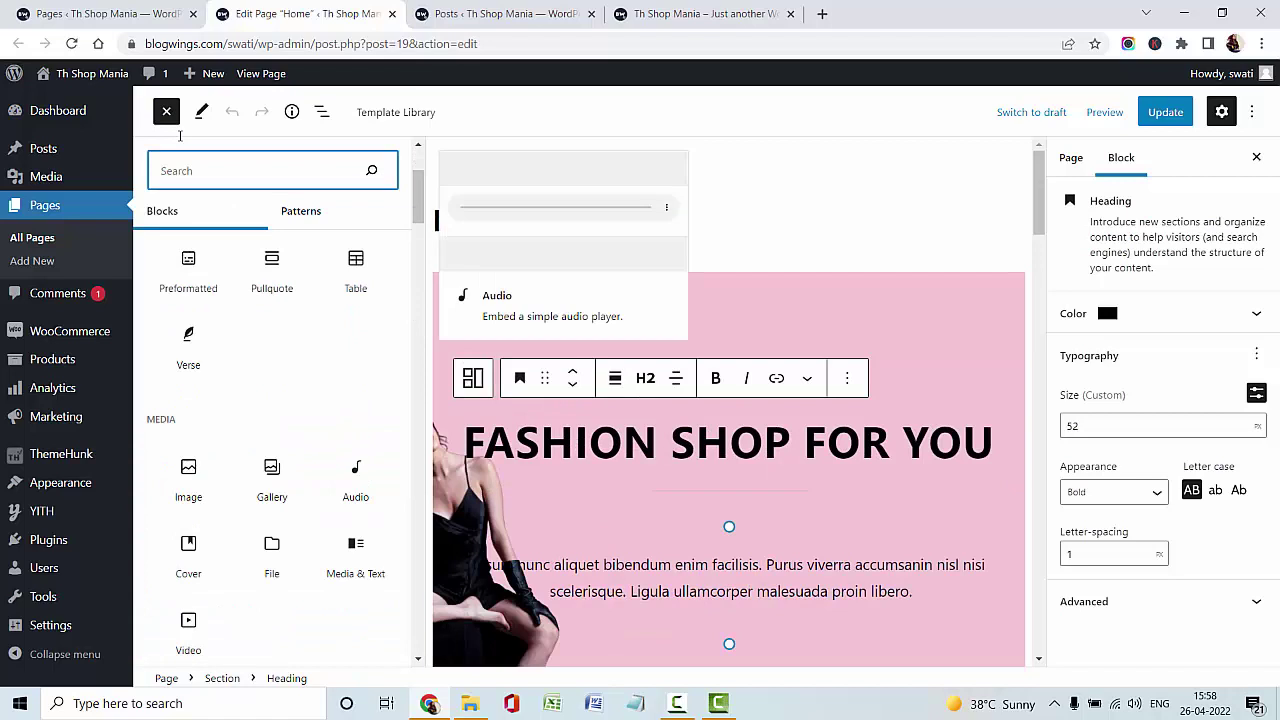
key(Down)
key(Down)
key(Down)
key(Down)
key(Down)
key(Down)
key(Down)
key(Down)
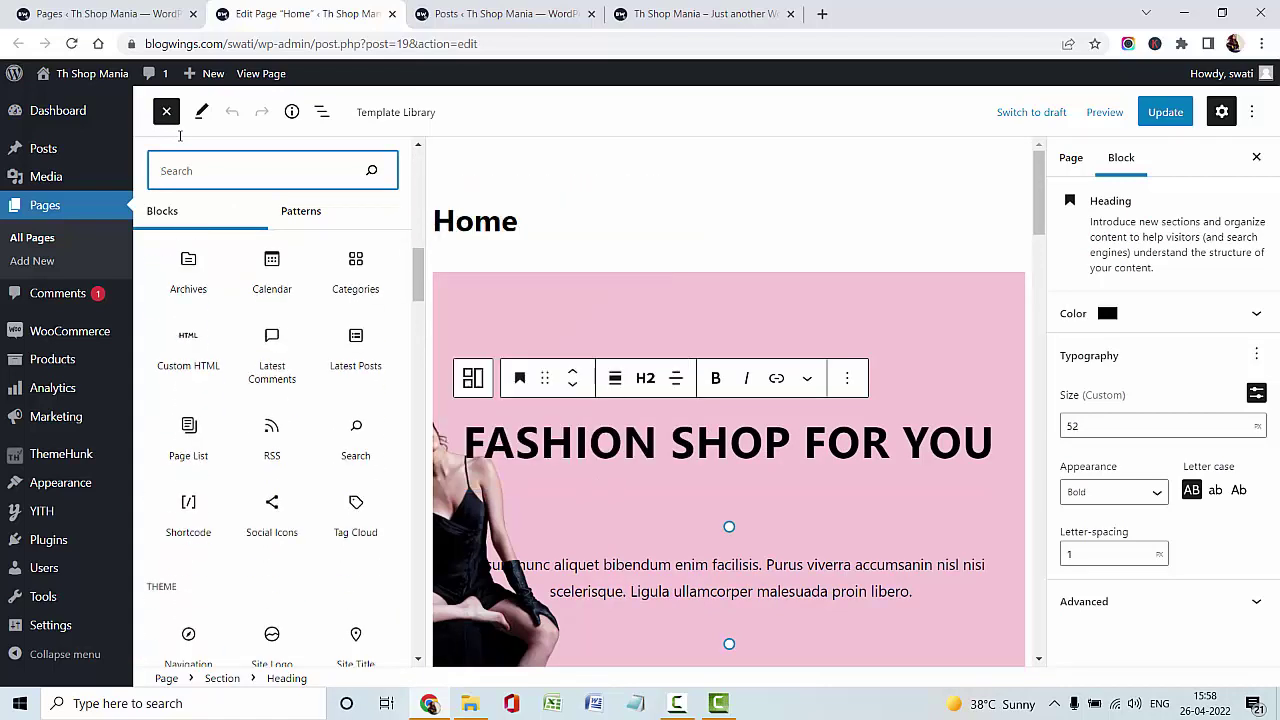
scroll(272, 440, down, 4)
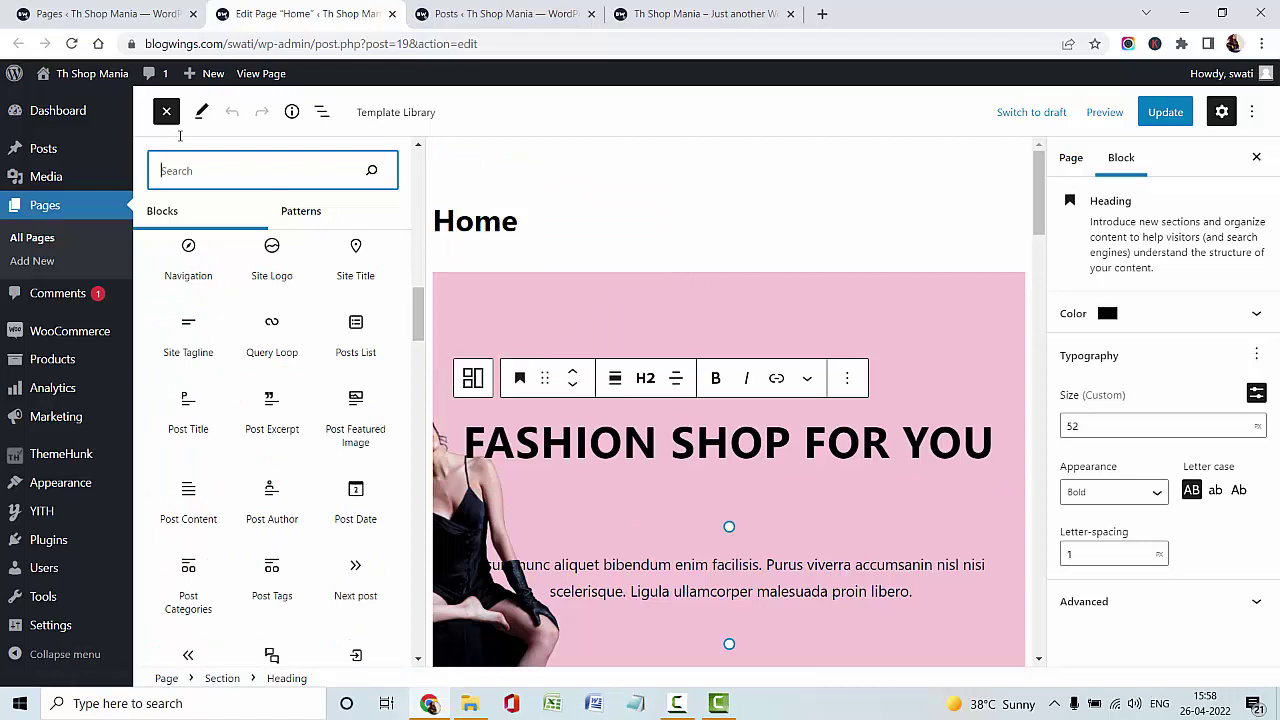
scroll(180, 136, down, 8)
scroll(180, 136, up, 10)
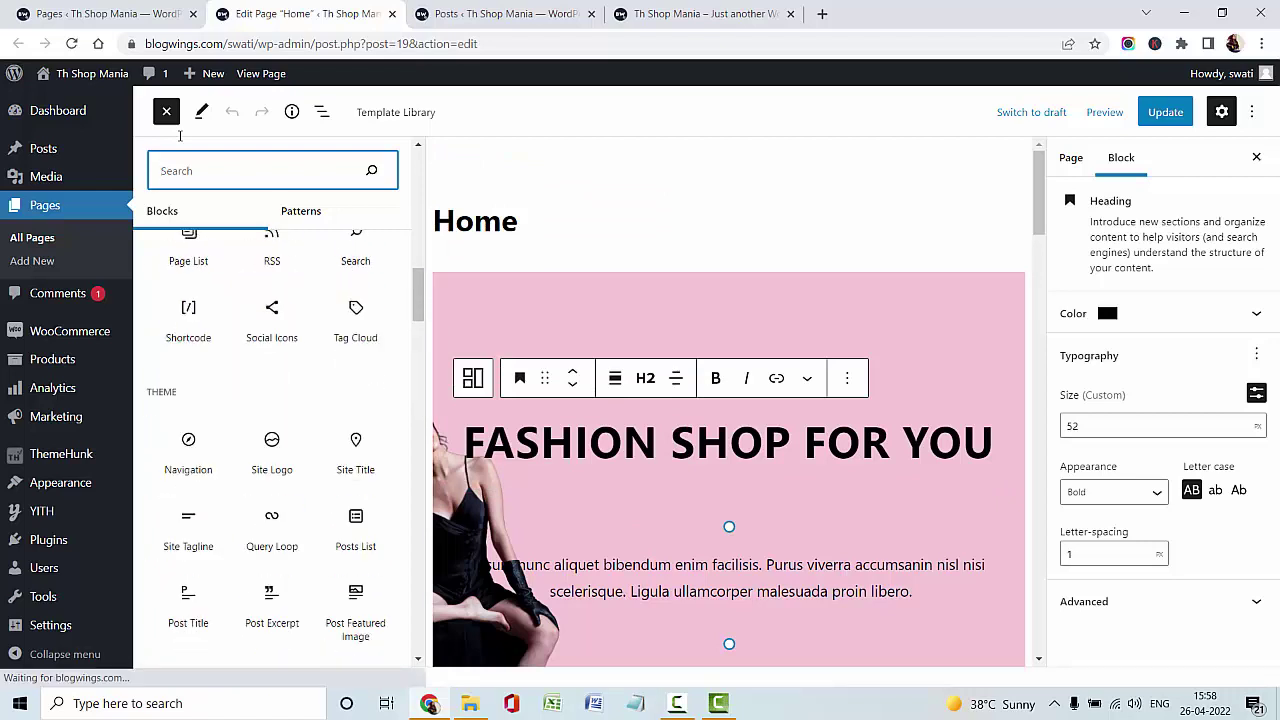
- Replace the banner heading text with "FASHION STORE FOR EVERYONE"
click(728, 325)
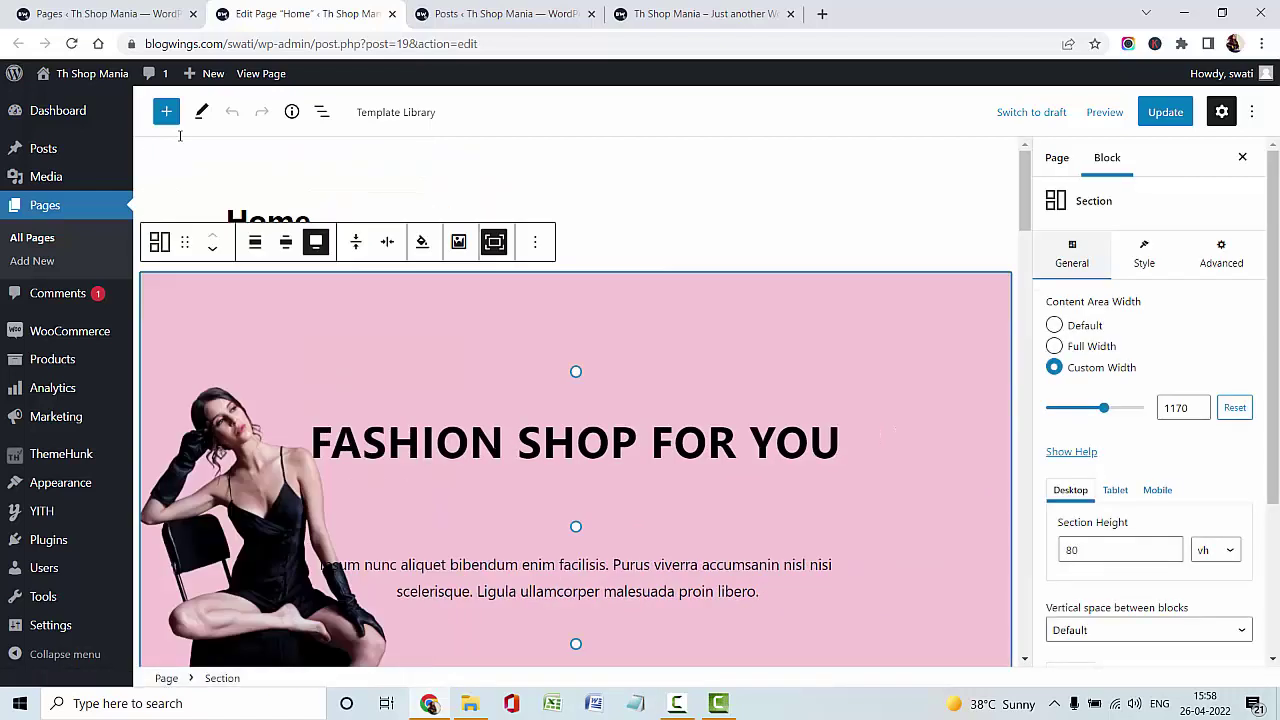
drag(852, 442, 317, 442)
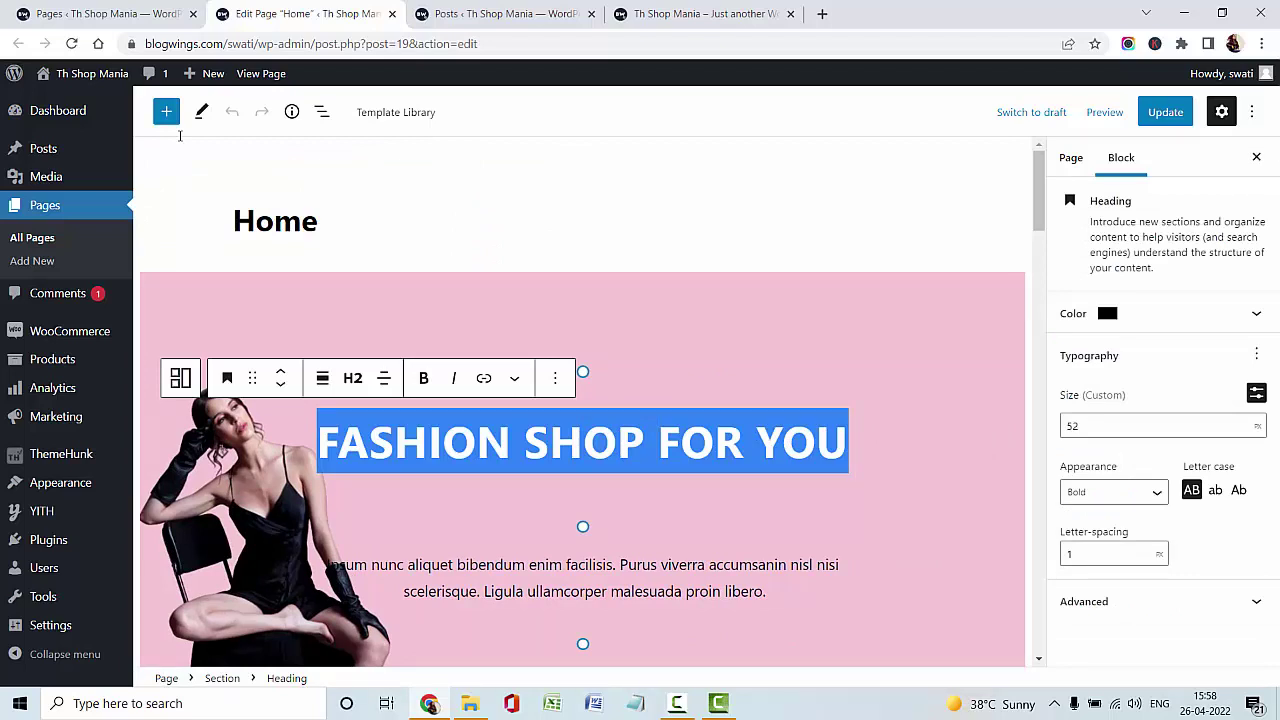
key(BackSpace)
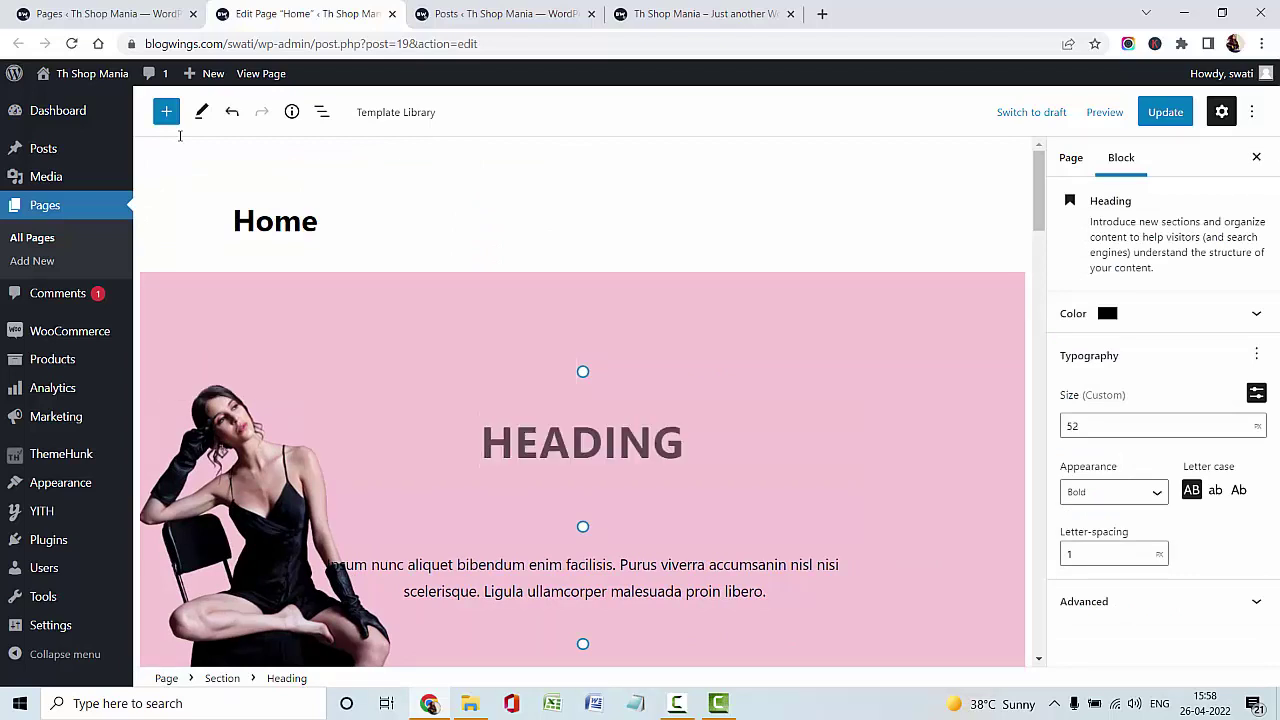
text(FASHIO)
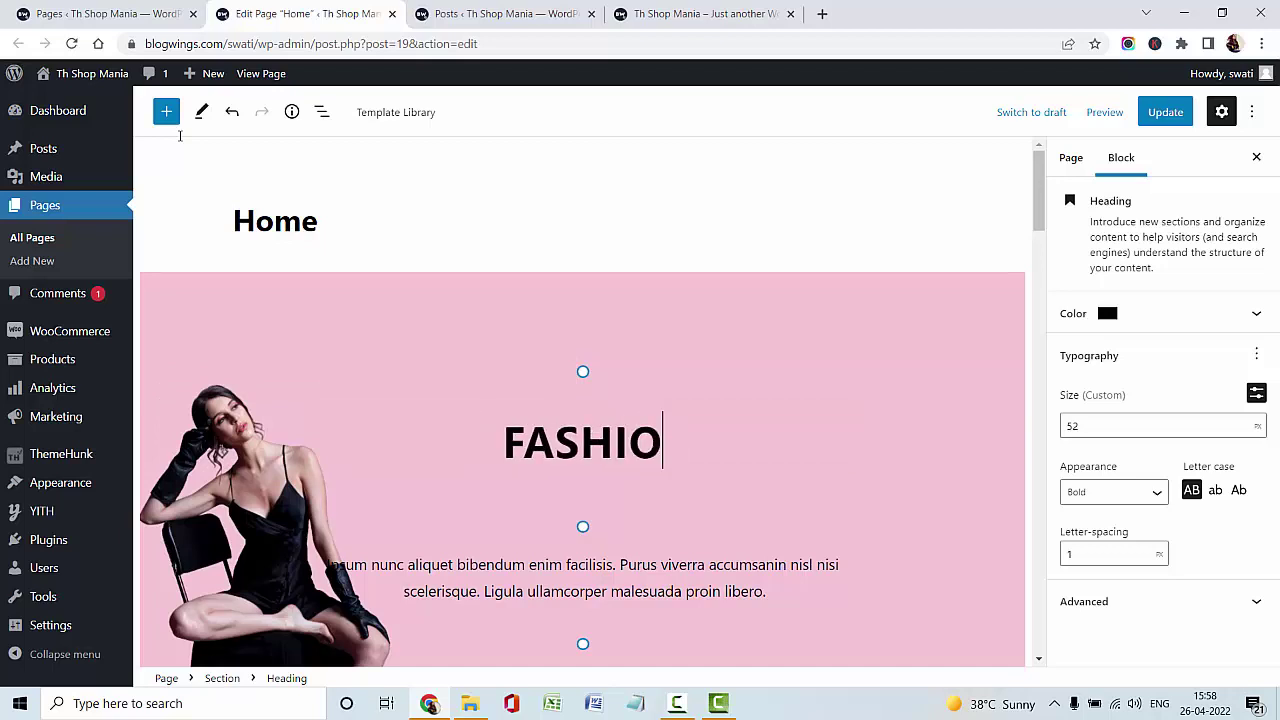
text(N STORE)
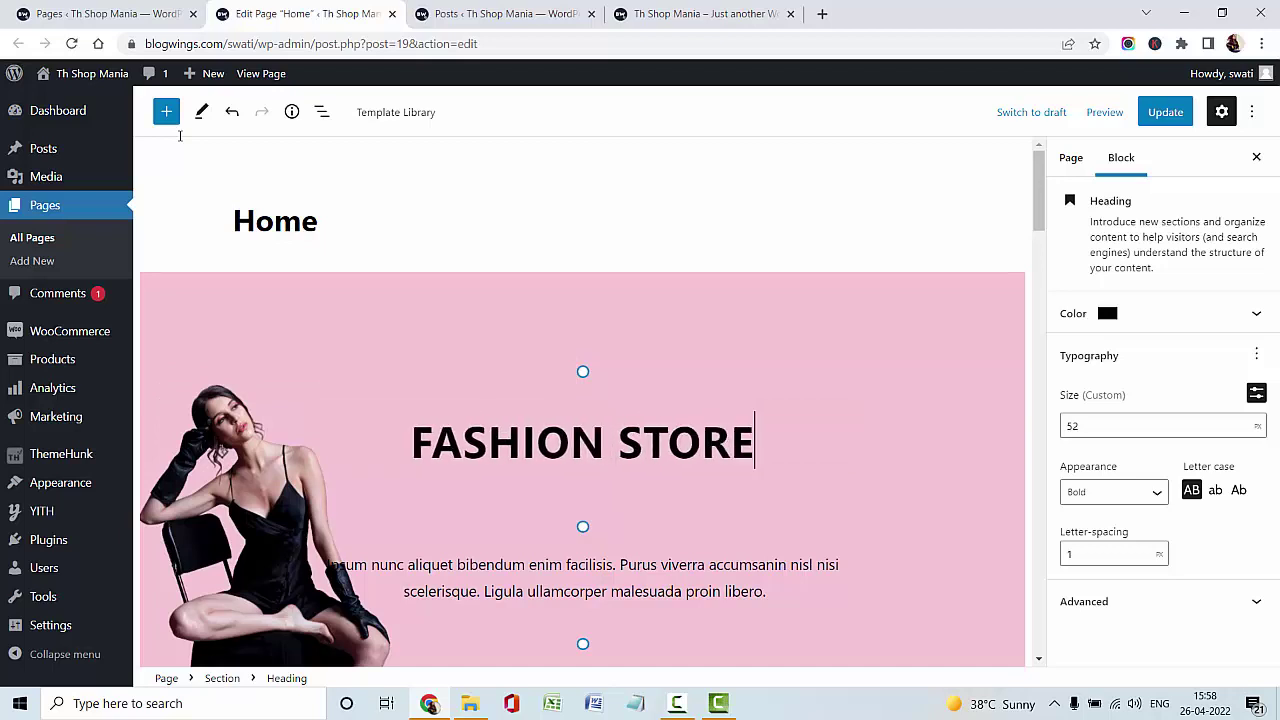
text( FOR EVE)
key(BackSpace)
text(VE)
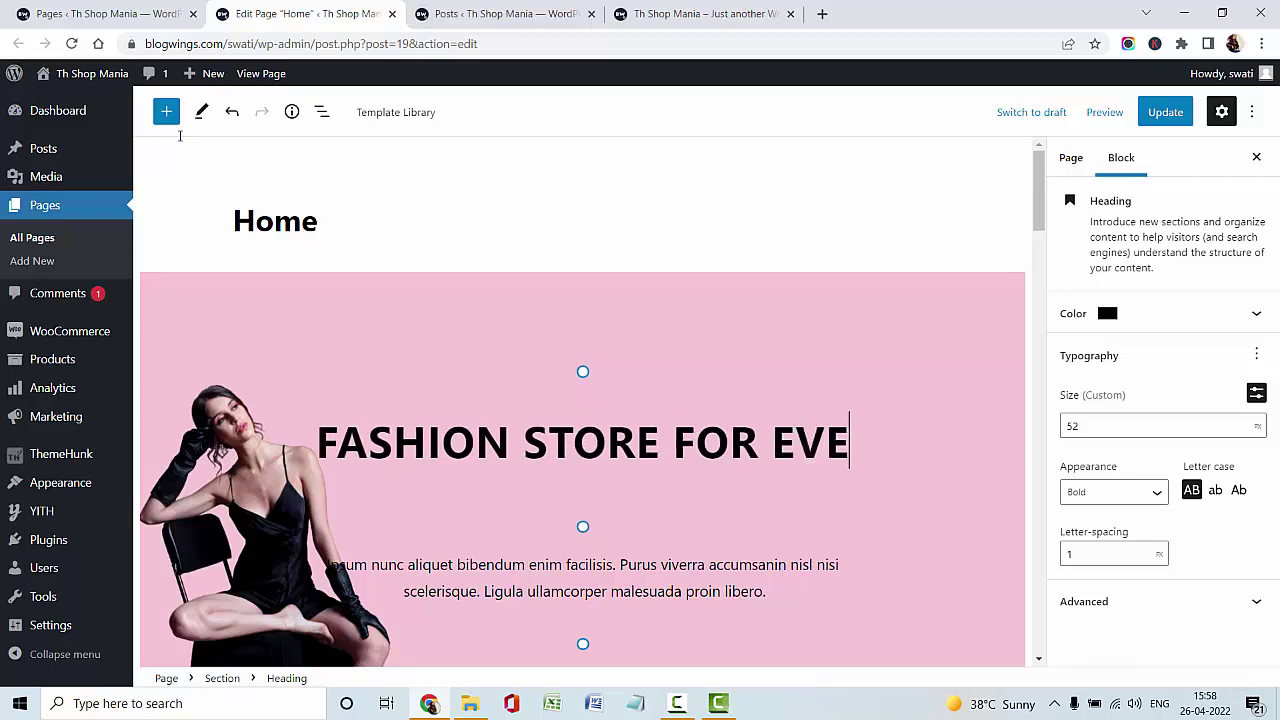
text(RYONE)
- Recolor the banner's SHOP NOW button with red text on a white background
scroll(180, 136, down, 2)
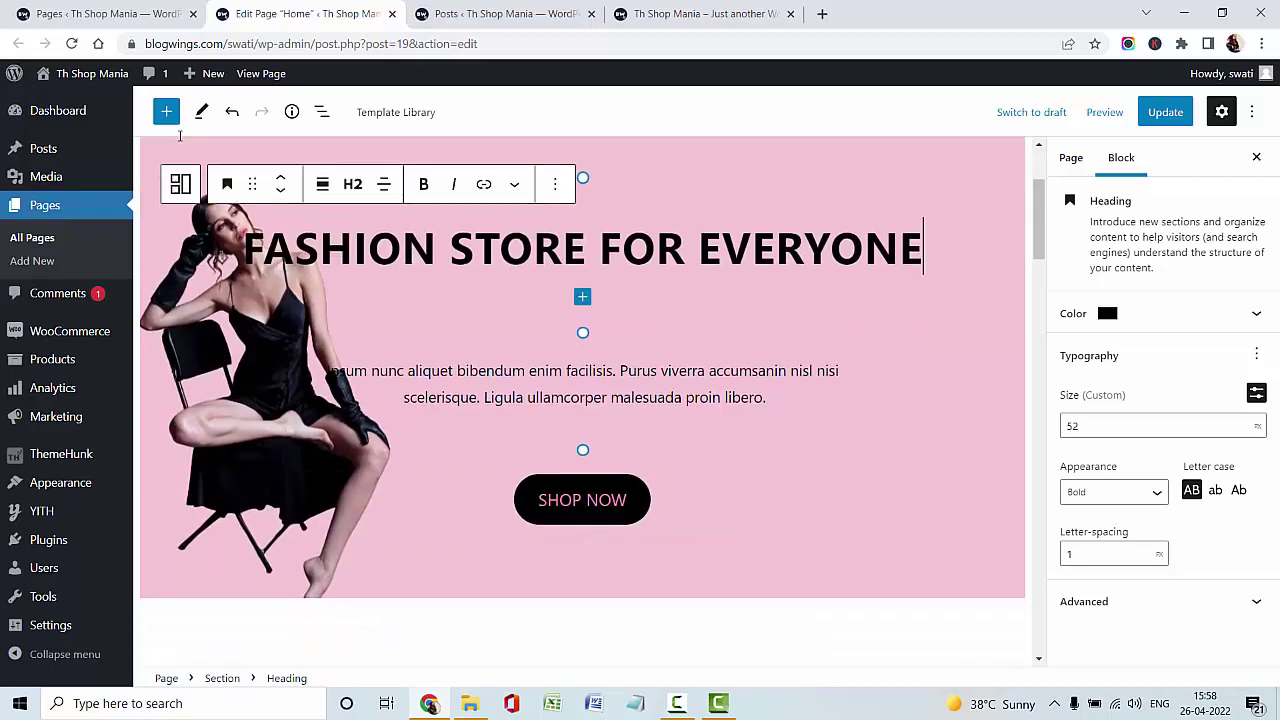
click(625, 500)
click(1149, 499)
click(1105, 543)
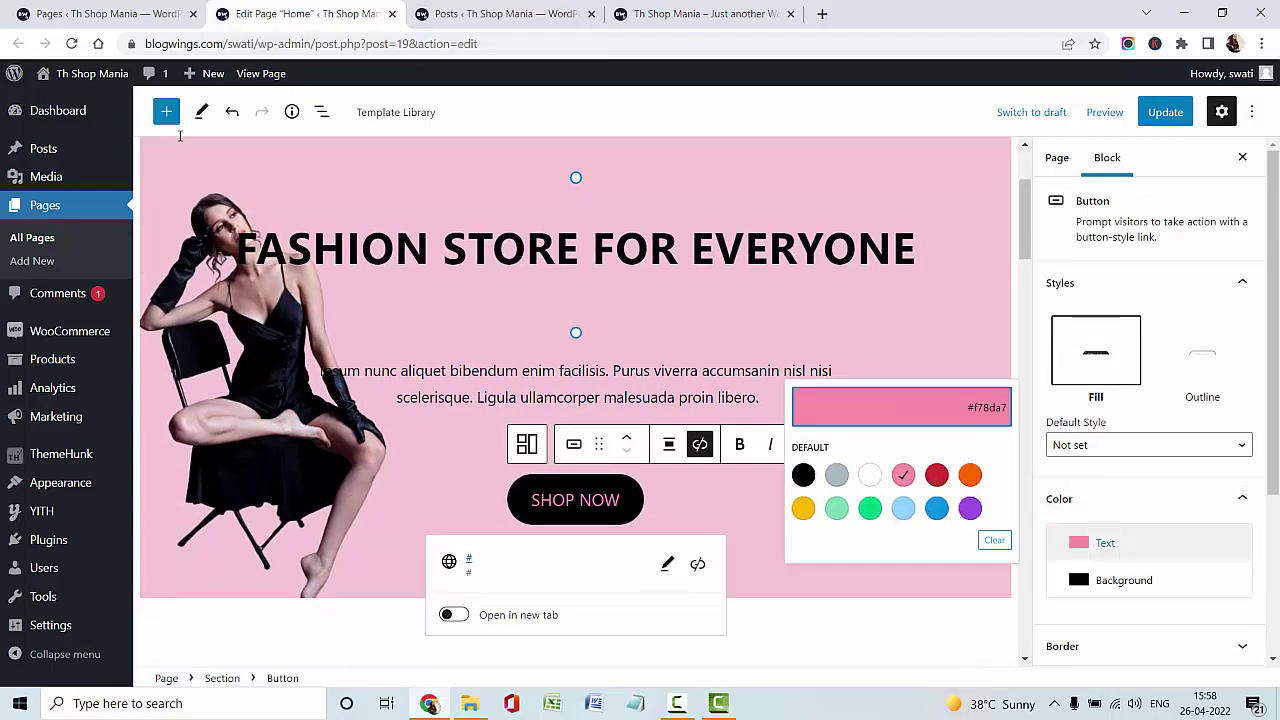
key(Right)
key(Escape)
key(Tab)
key(Return)
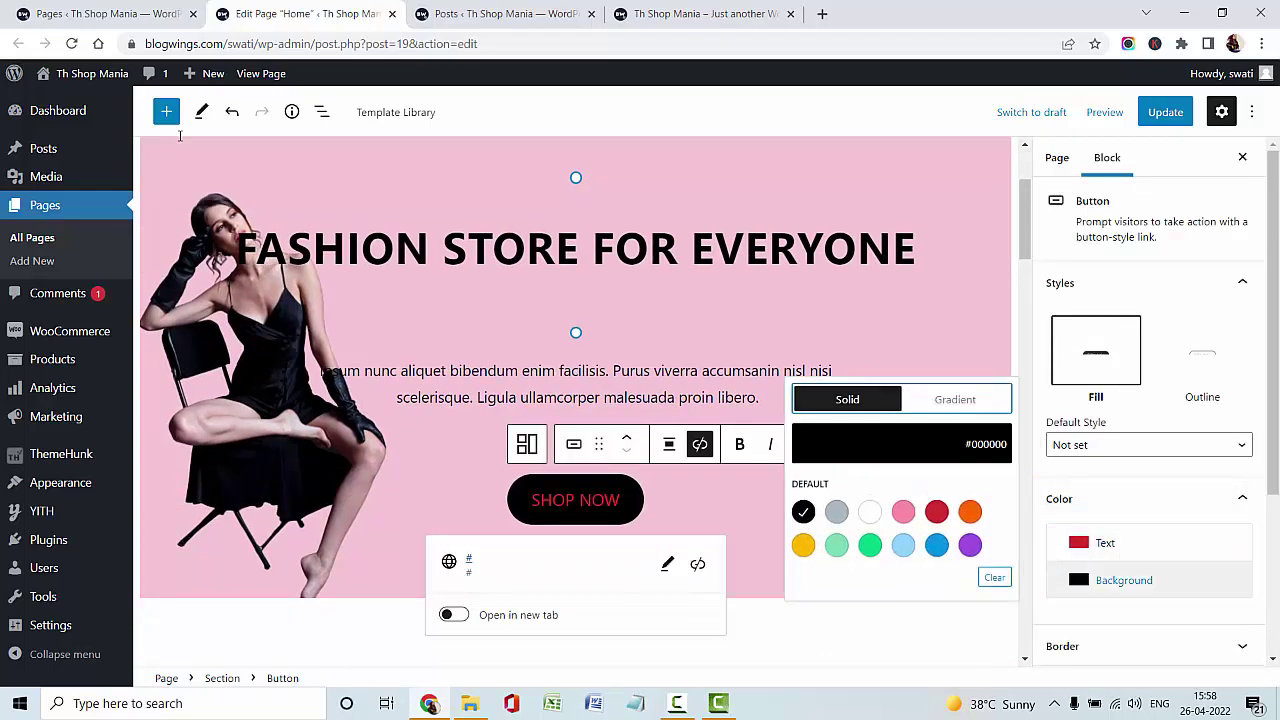
click(180, 136)
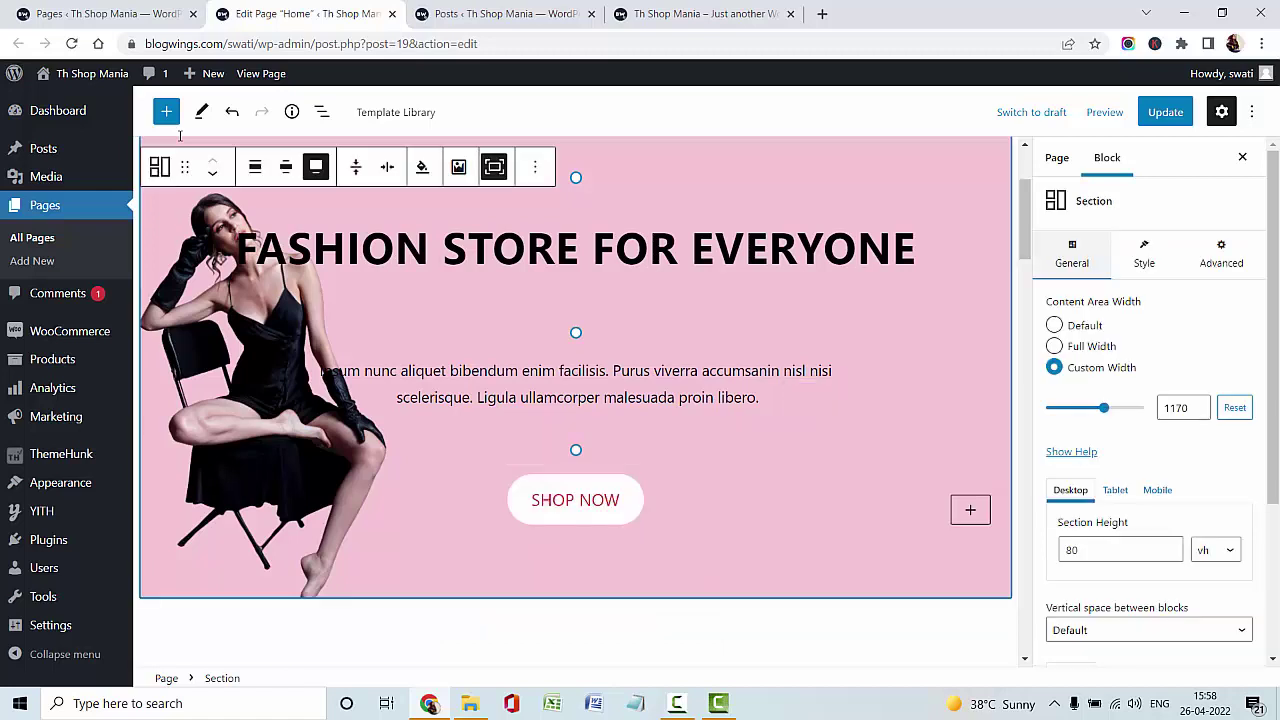
- Apply the Rounded style to the "Grab the best DEAL" and "Men's Collection" promo images
scroll(180, 136, down, 2)
scroll(180, 136, down, 2)
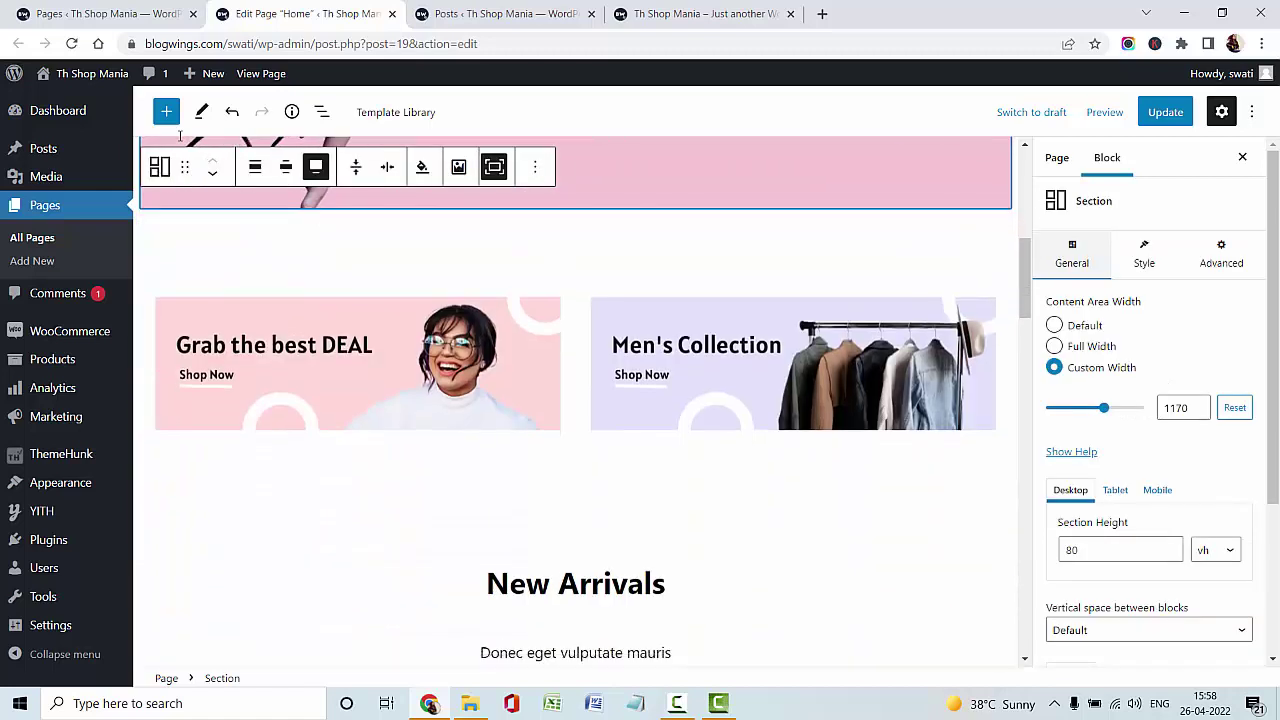
click(358, 364)
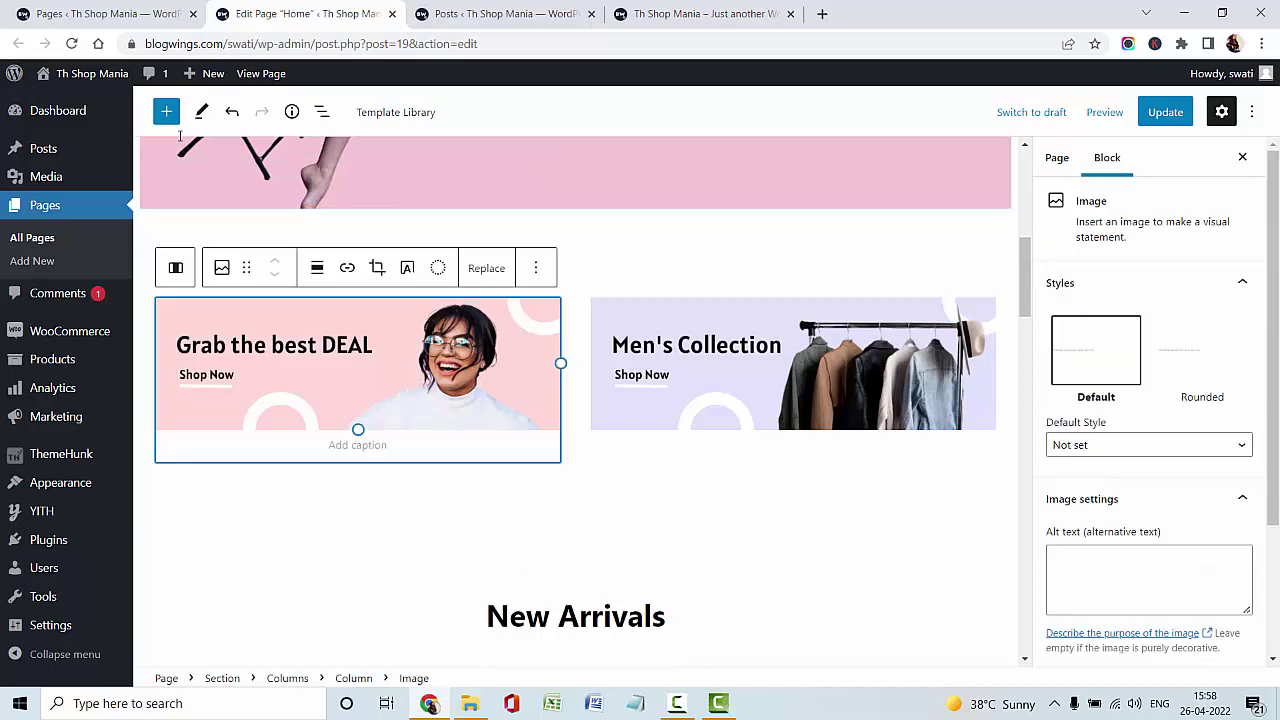
click(1202, 351)
click(793, 364)
click(1202, 351)
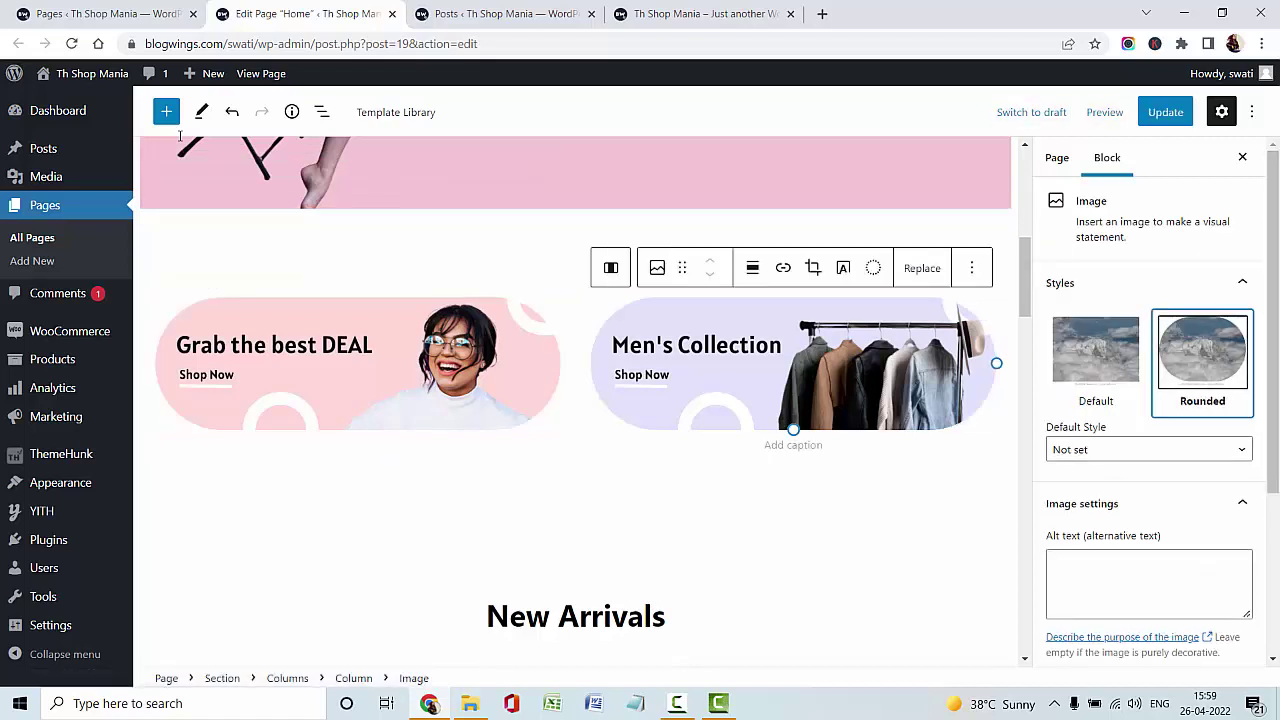
scroll(1180, 390, down, 3)
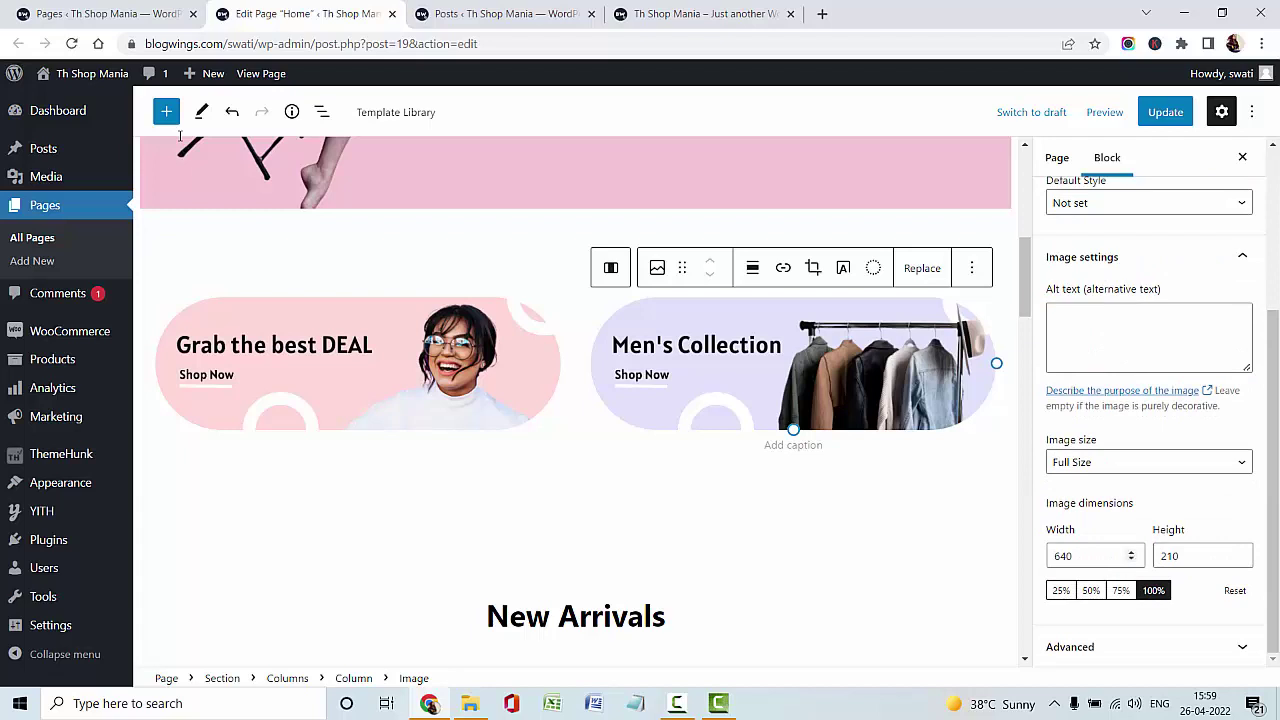
scroll(1150, 400, up, 3)
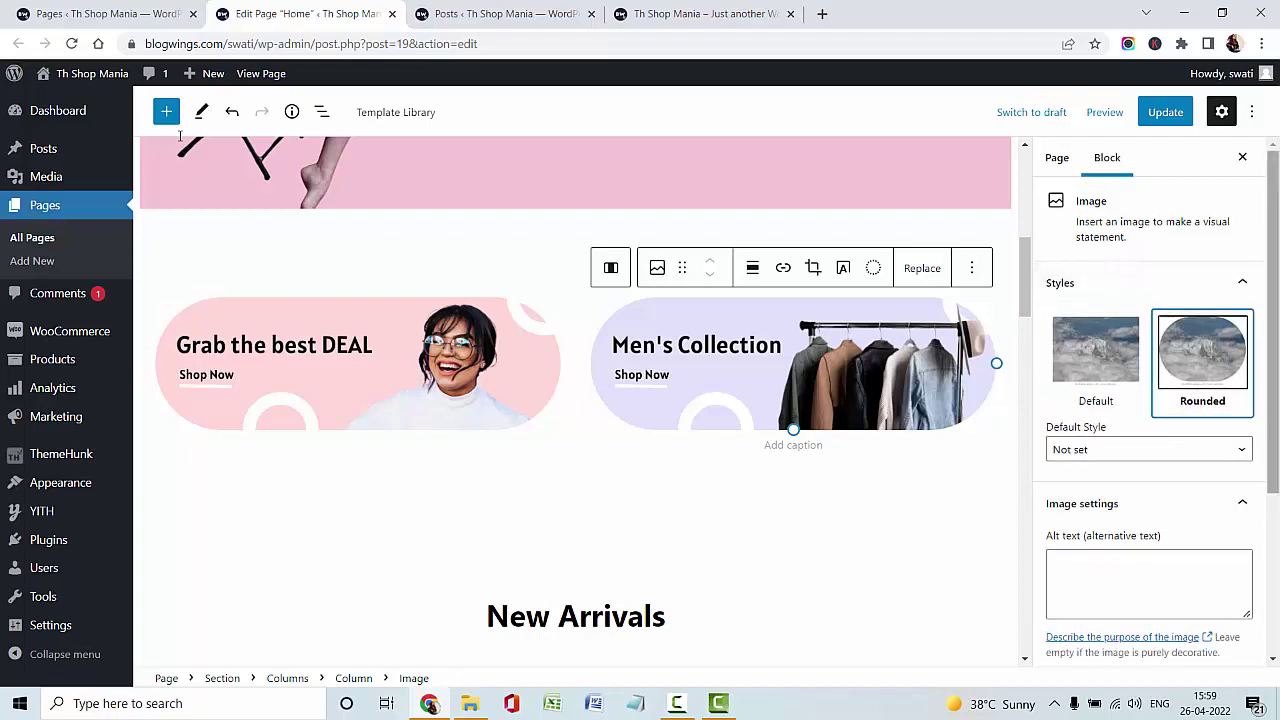
- Examine the product shortcode block below the New Arrivals heading
scroll(180, 140, down, 2)
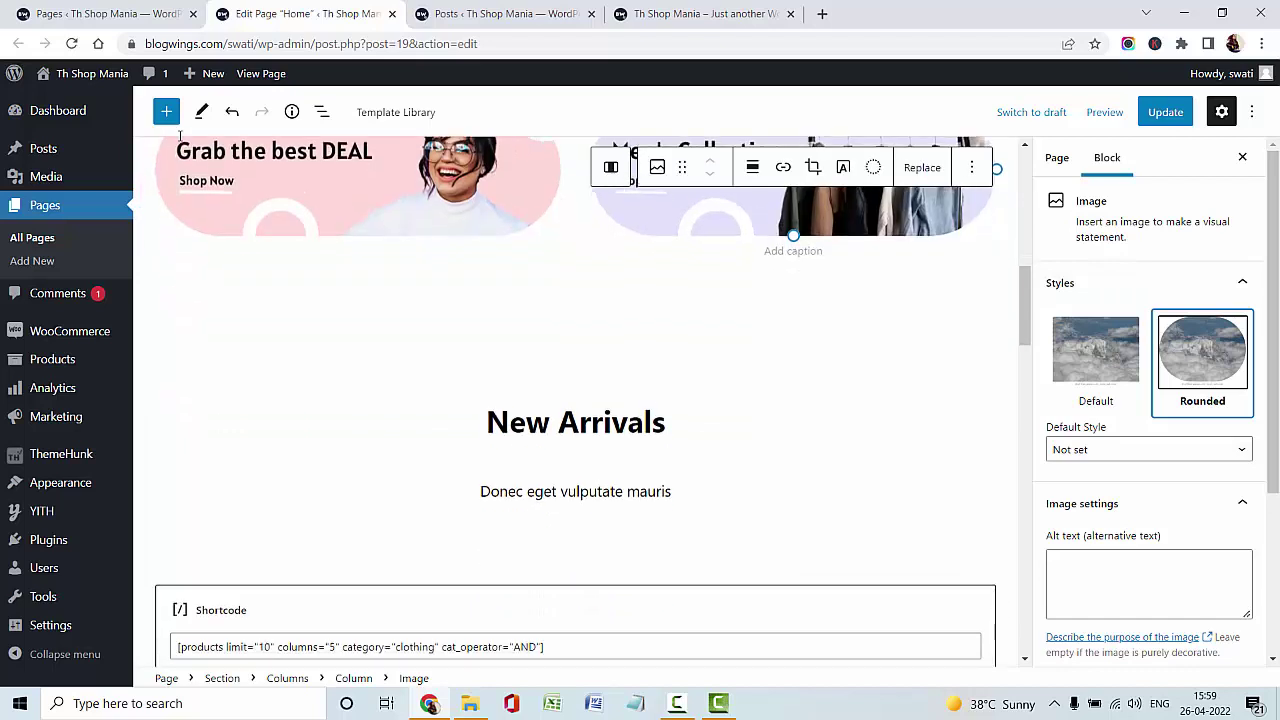
scroll(180, 137, down, 2)
click(548, 452)
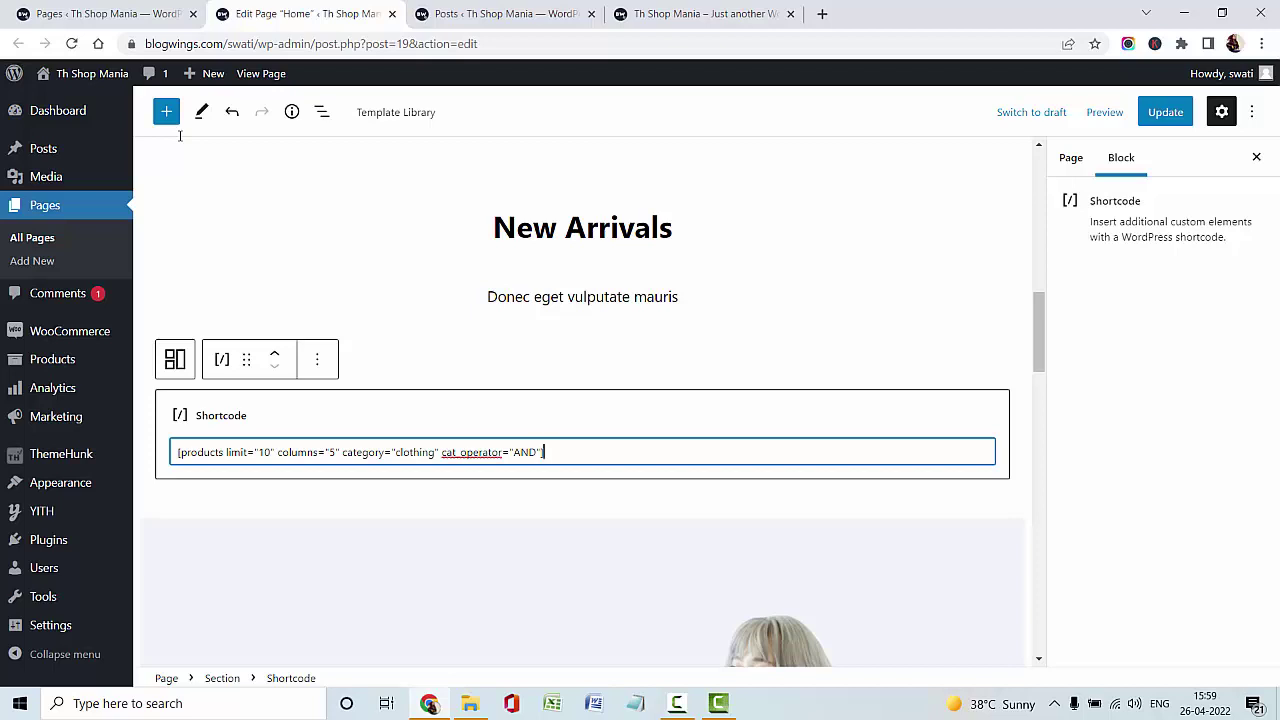
- Set the image size of the About Us section's picture to Full Size
scroll(180, 136, down, 4)
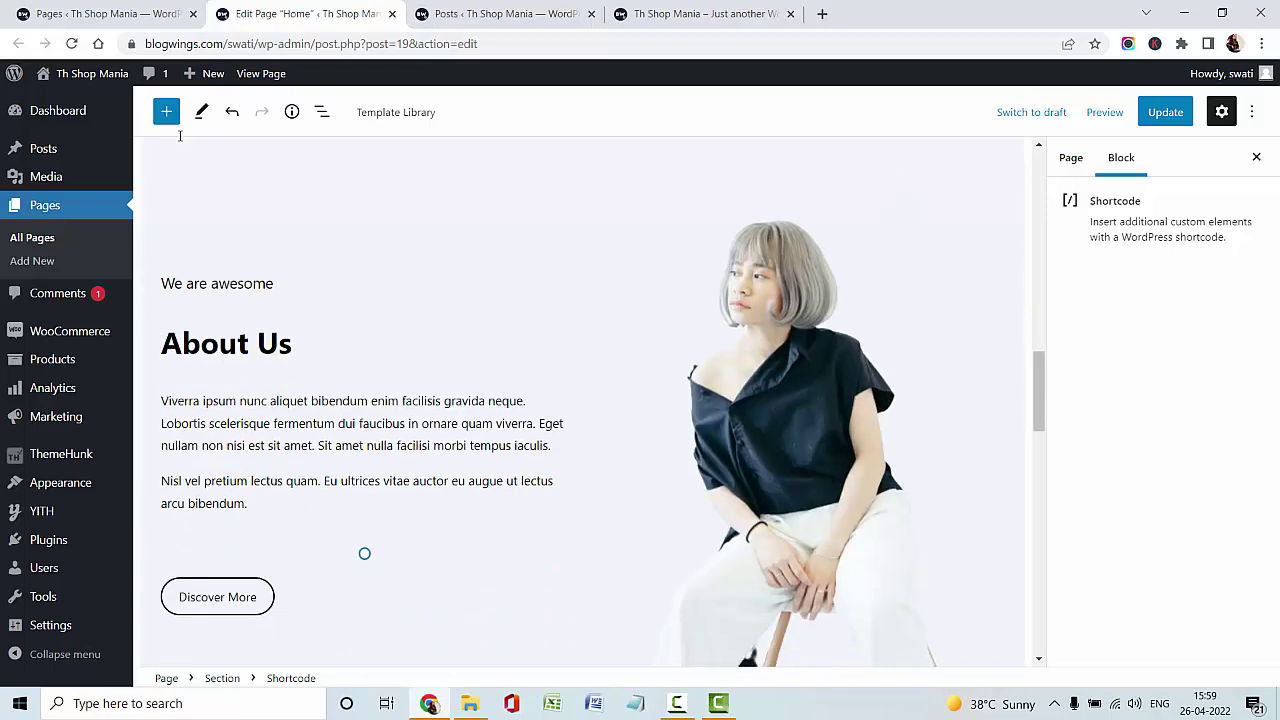
click(798, 420)
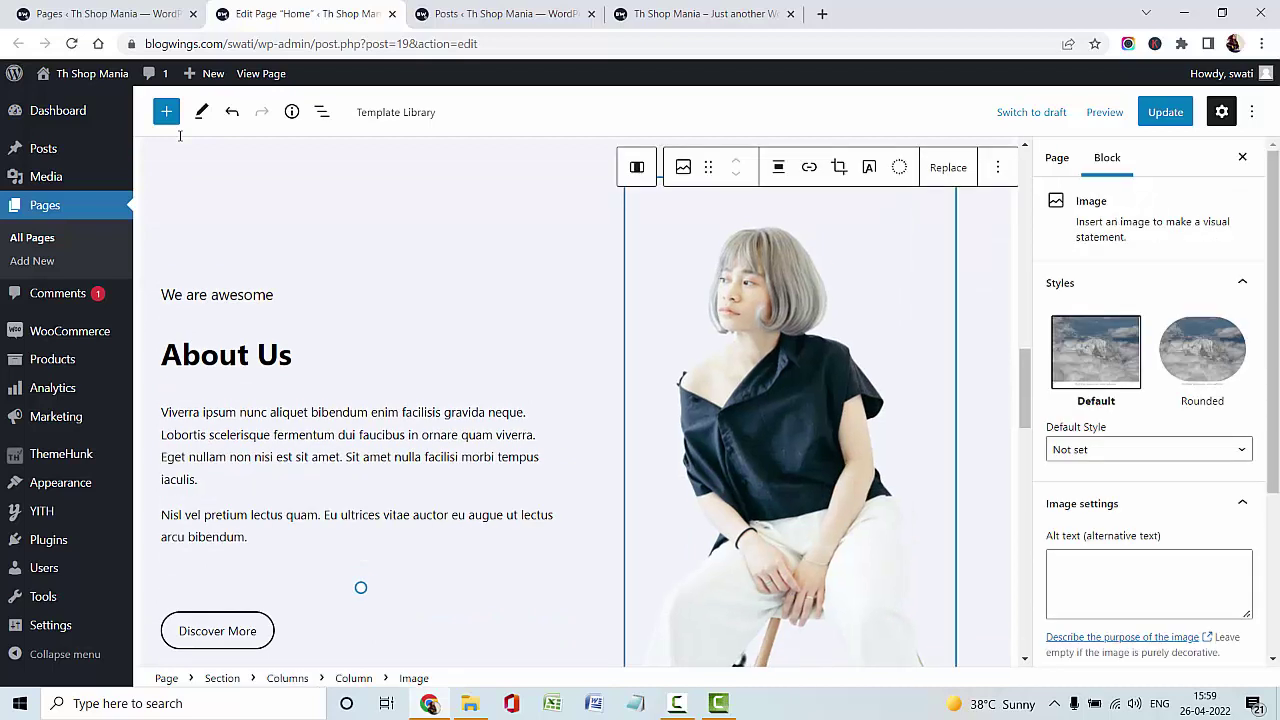
scroll(1149, 420, down, 2)
click(1148, 514)
click(1080, 564)
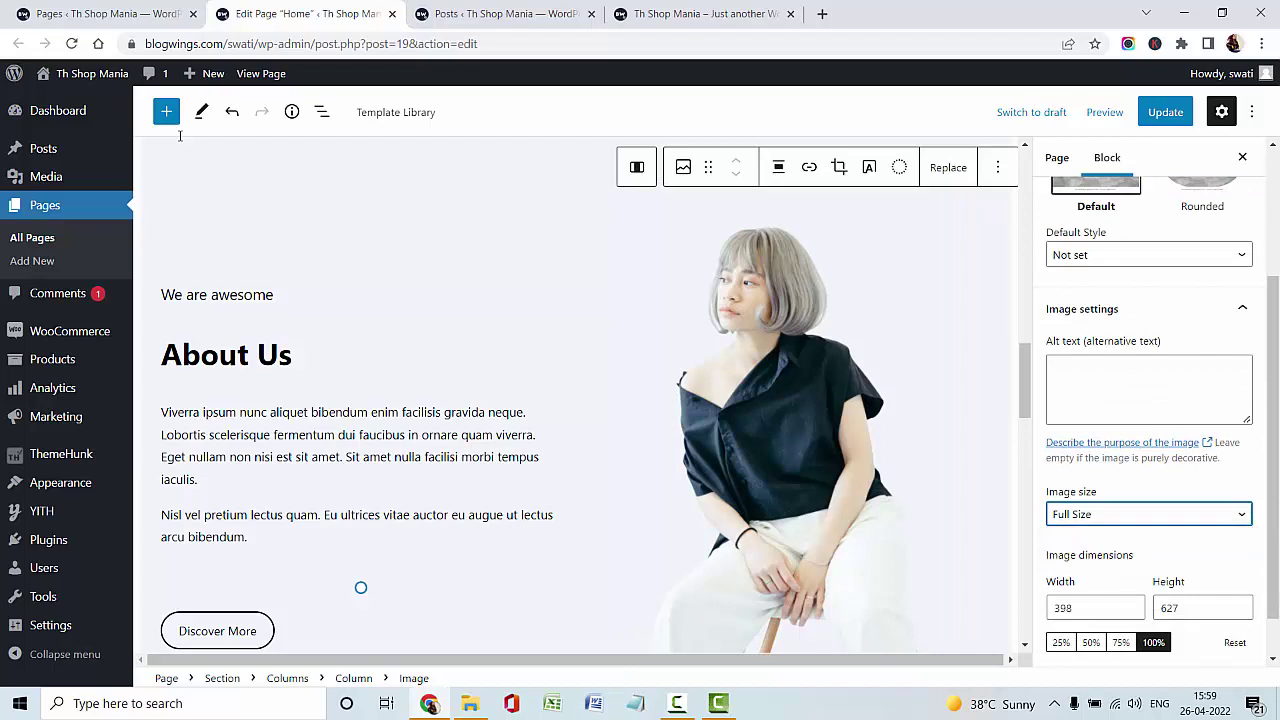
click(1148, 514)
click(1080, 564)
- Give the Secure Payment icon box the Amazon "a" icon and set its layout to Default
scroll(580, 400, down, 6)
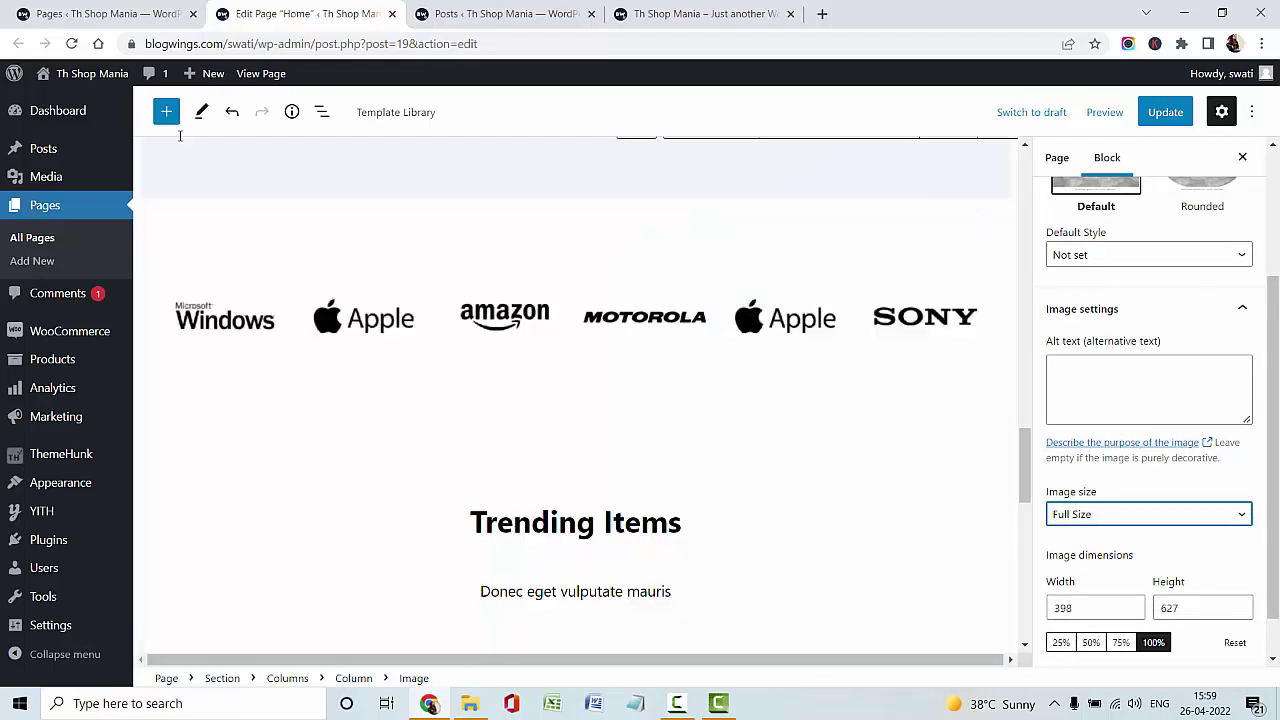
scroll(180, 140, down, 4)
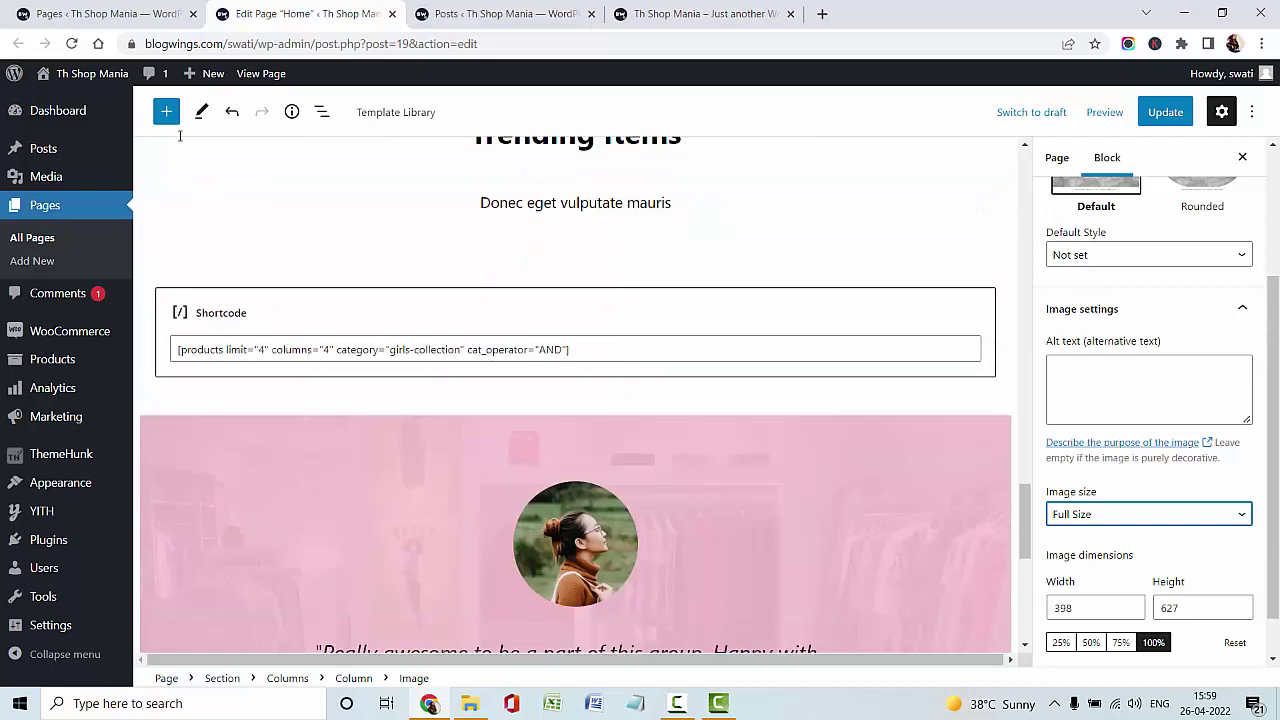
scroll(180, 136, down, 6)
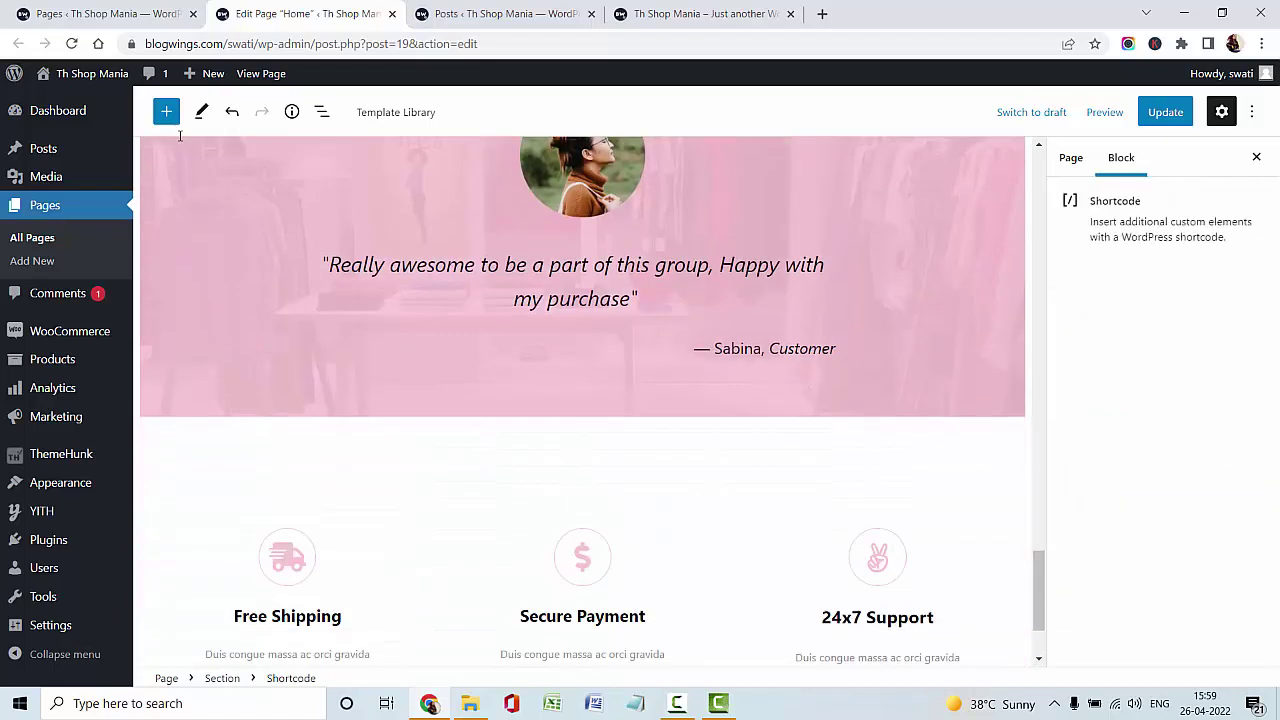
click(582, 418)
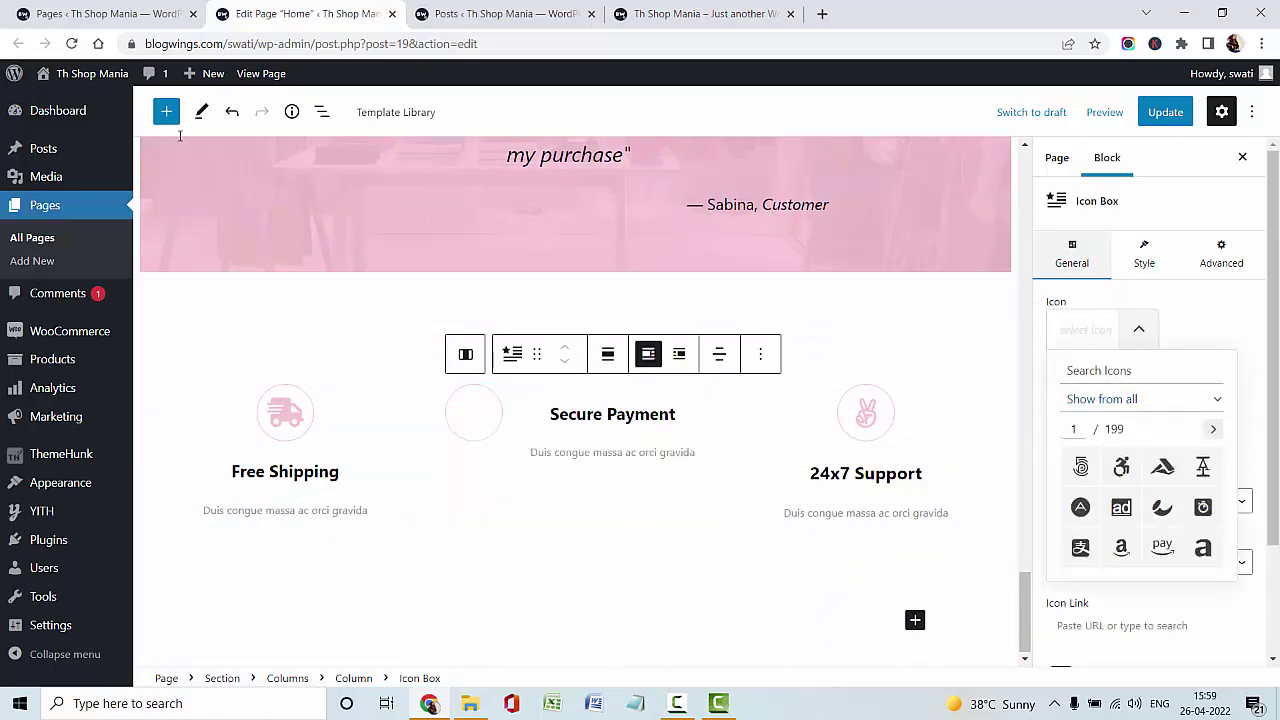
scroll(1132, 390, up, 3)
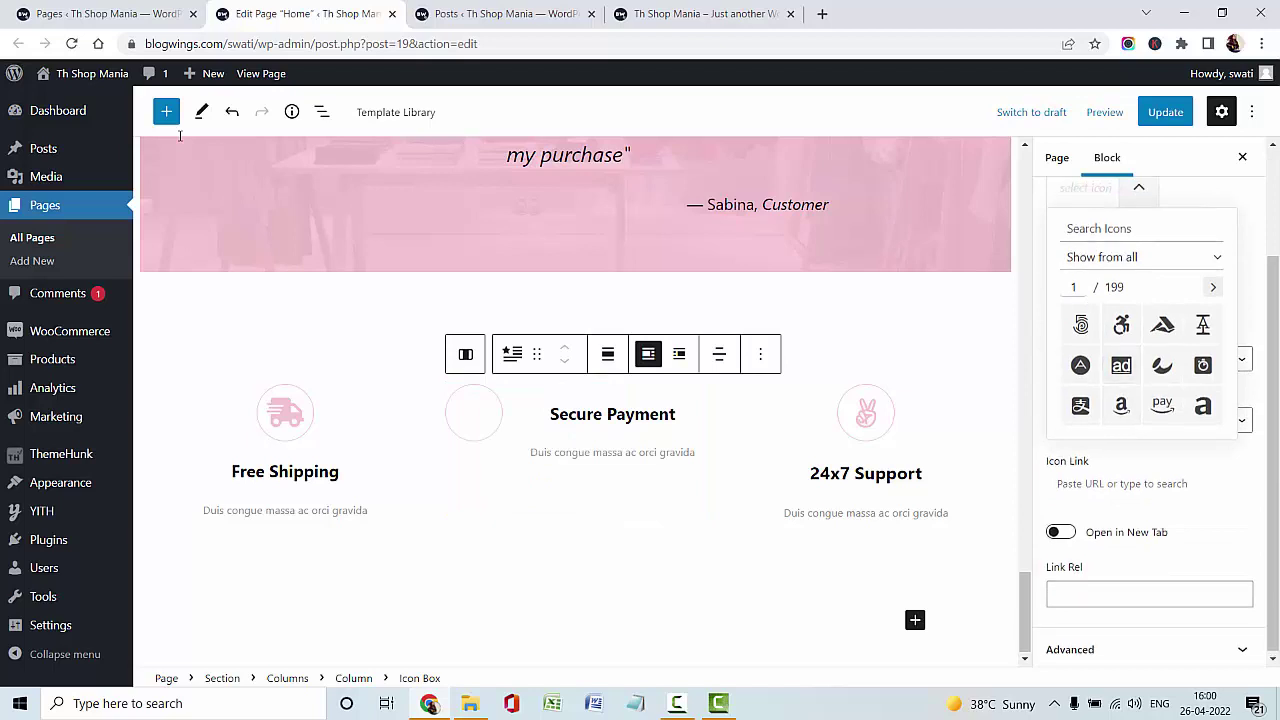
click(1121, 547)
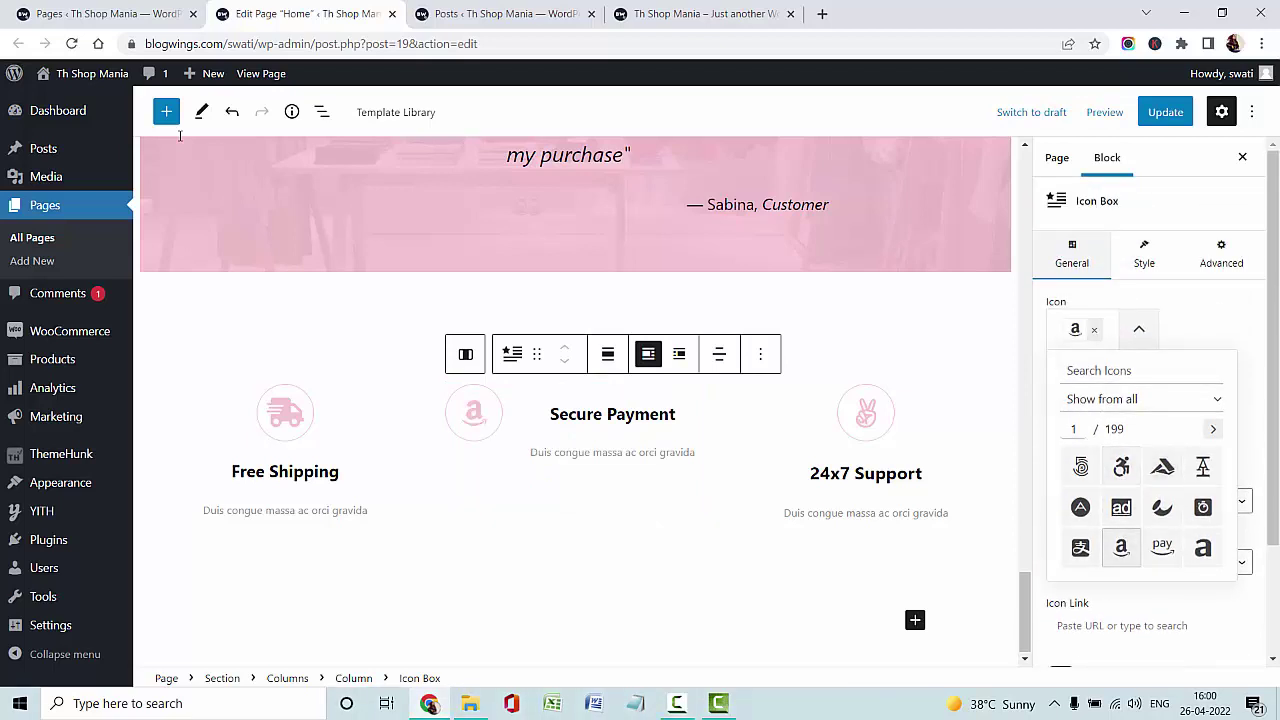
click(1139, 329)
click(1055, 402)
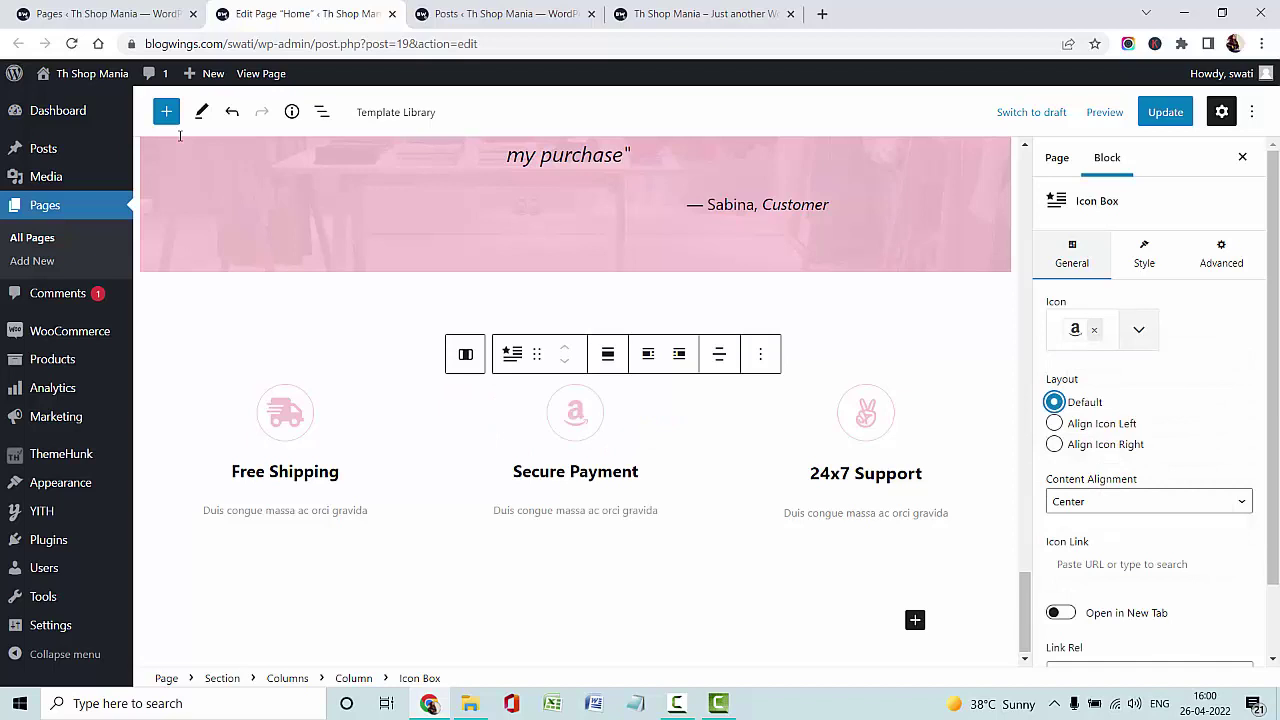
- Update the Home page and return to the list of all pages
key(ctrl+s)
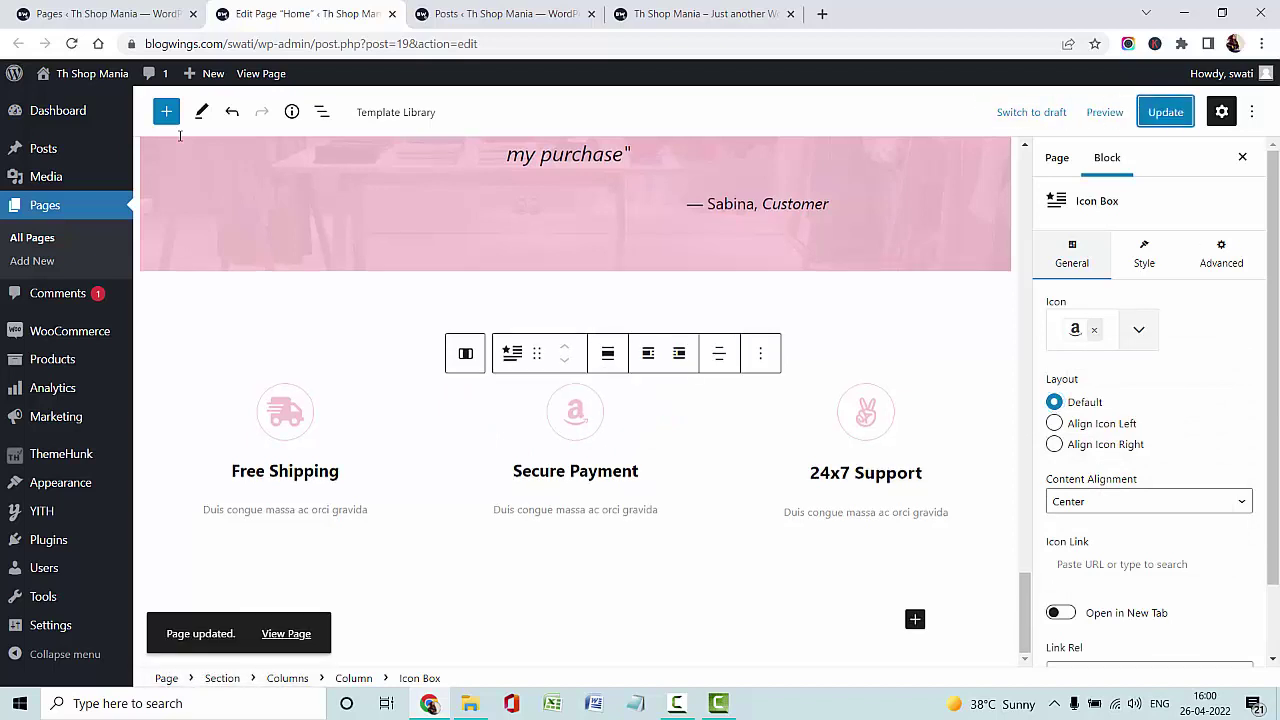
scroll(180, 136, up, 20)
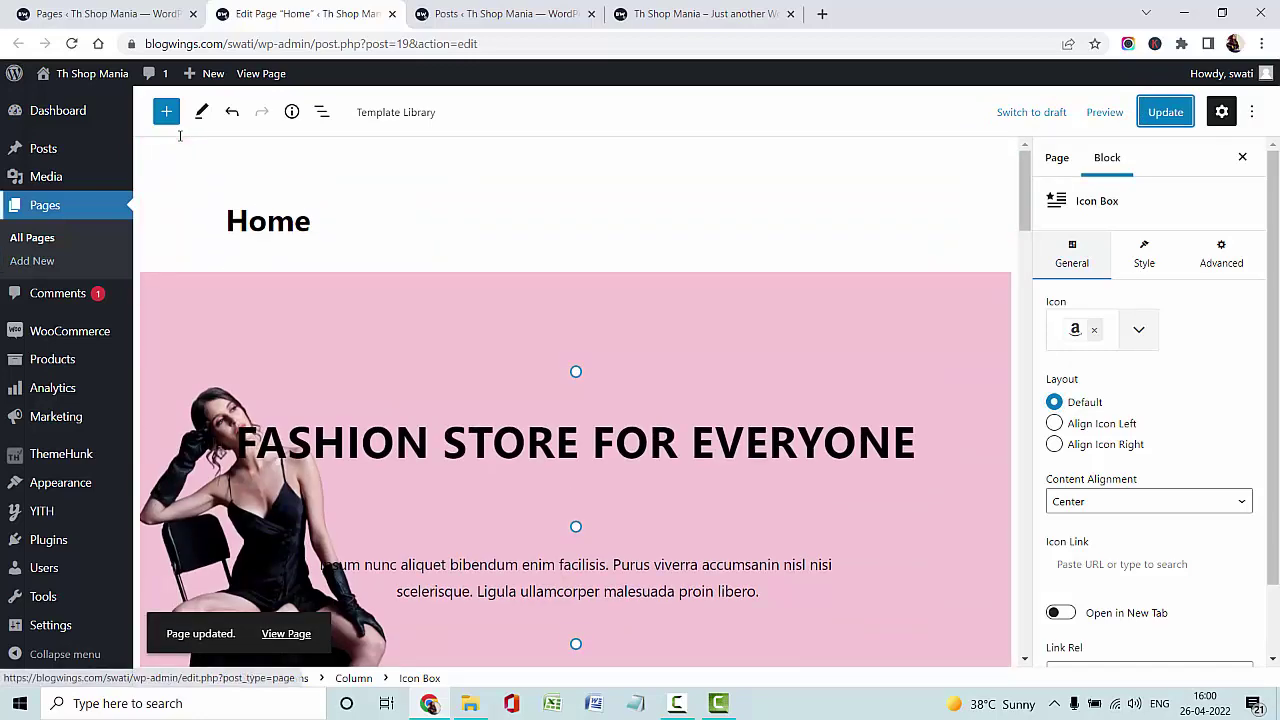
click(45, 206)
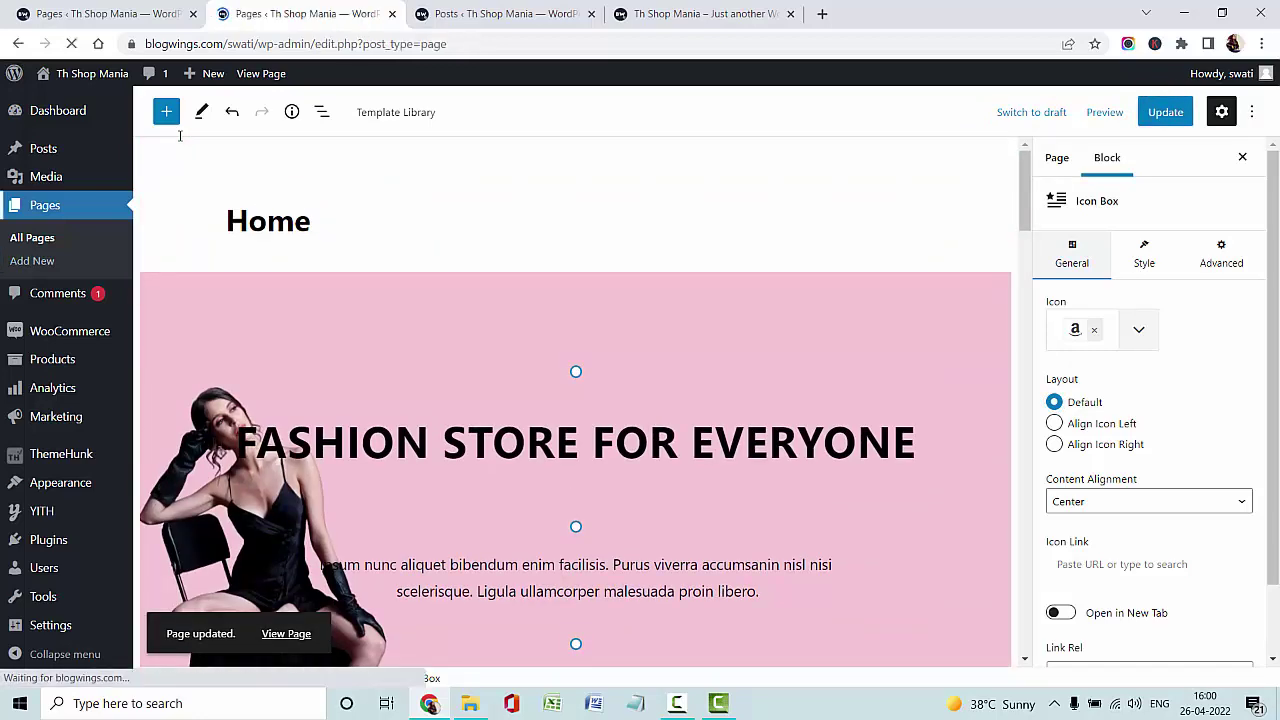
- Open the Cart page's editor in a separate browser tab, examine its shortcode block and close that tab
scroll(180, 136, down, 3)
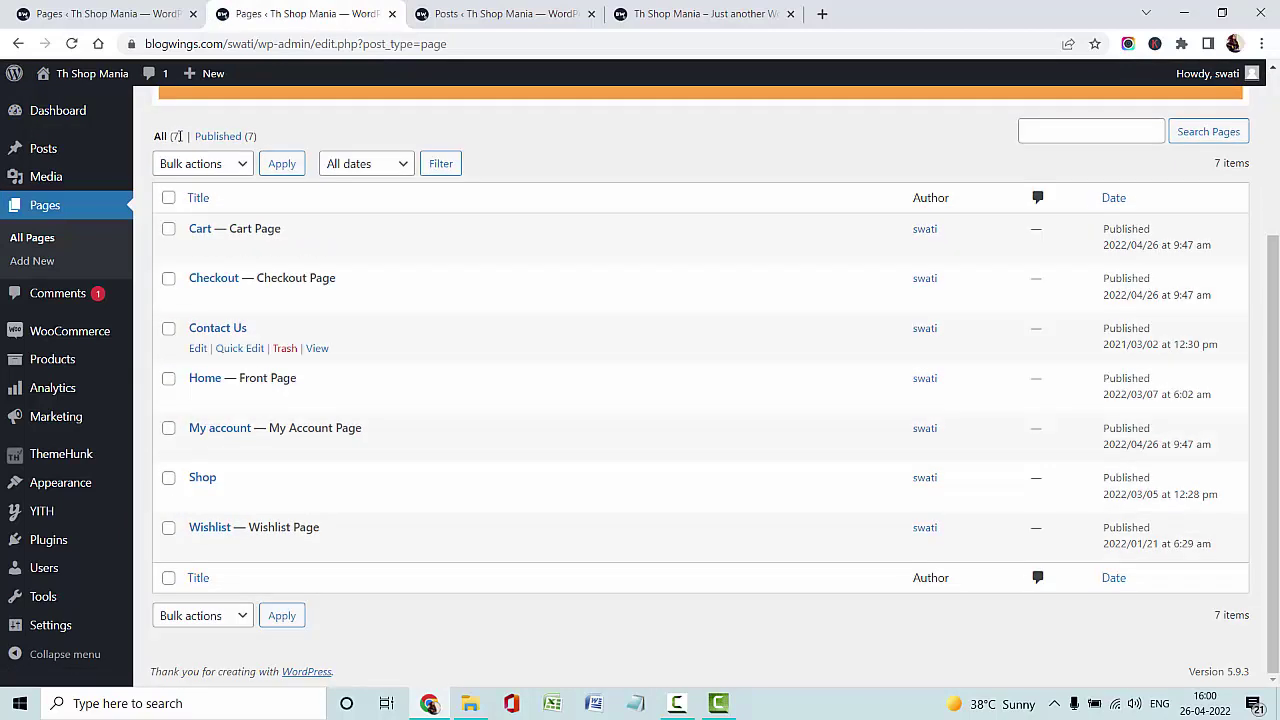
key(Tab)
key(Tab)
key(Tab)
key(Return)
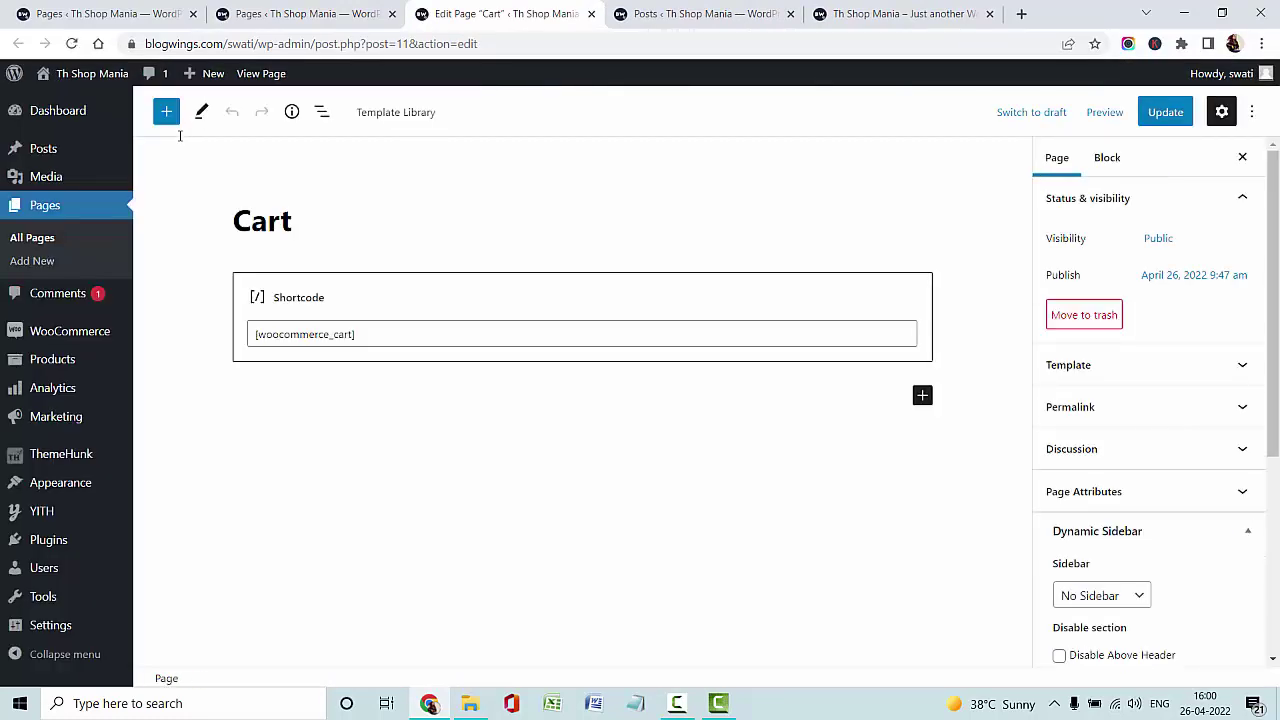
key(Tab)
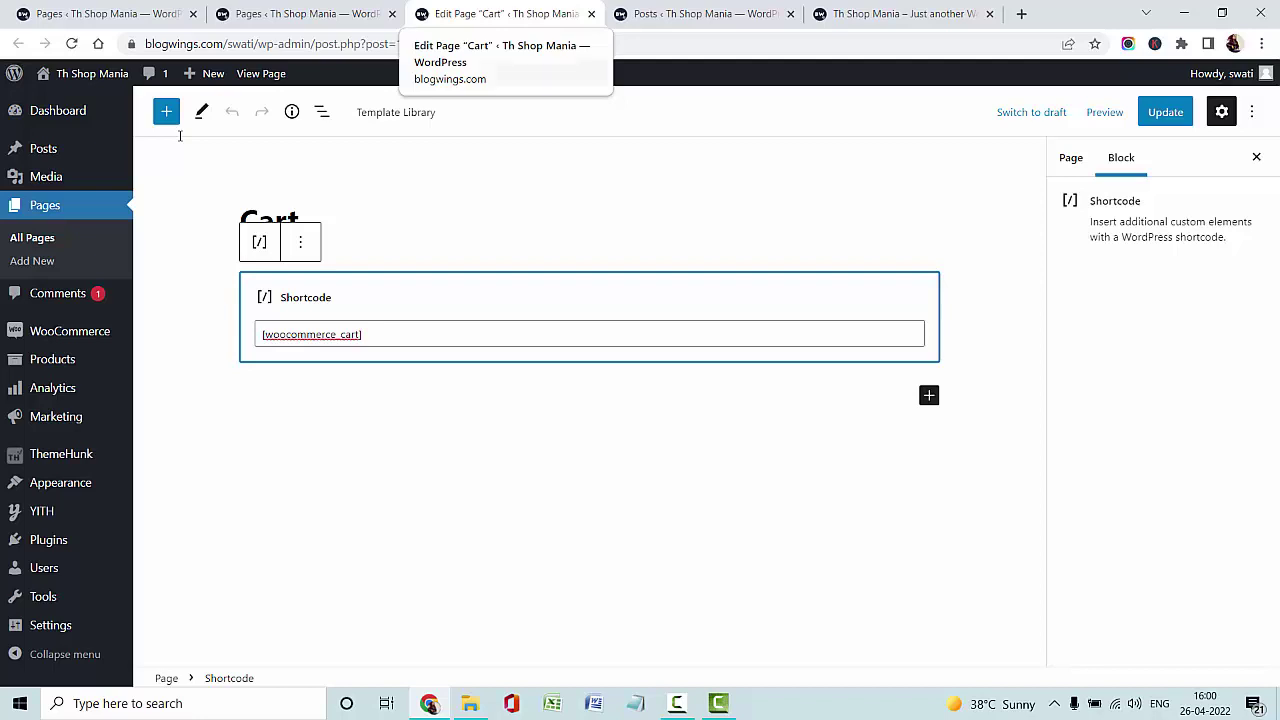
key(ctrl+w)
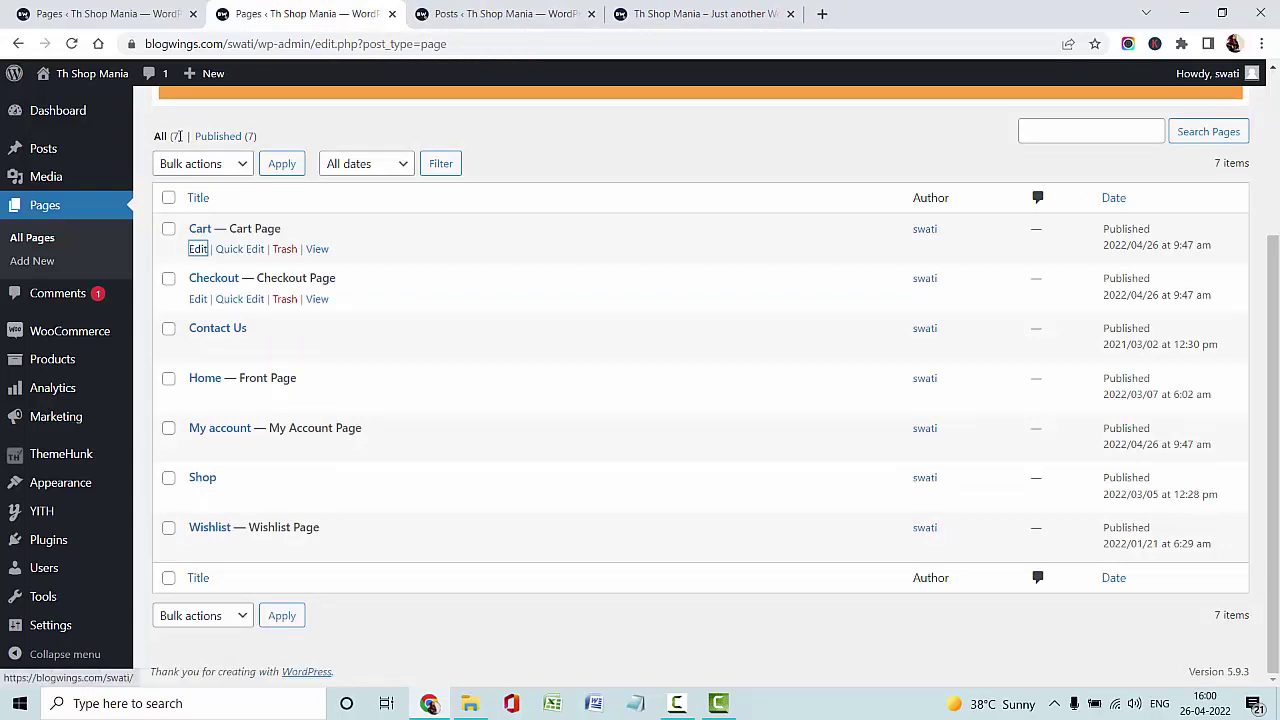
- Open the WooCommerce settings
mouse_move(70, 331)
click(168, 452)
click(168, 451)
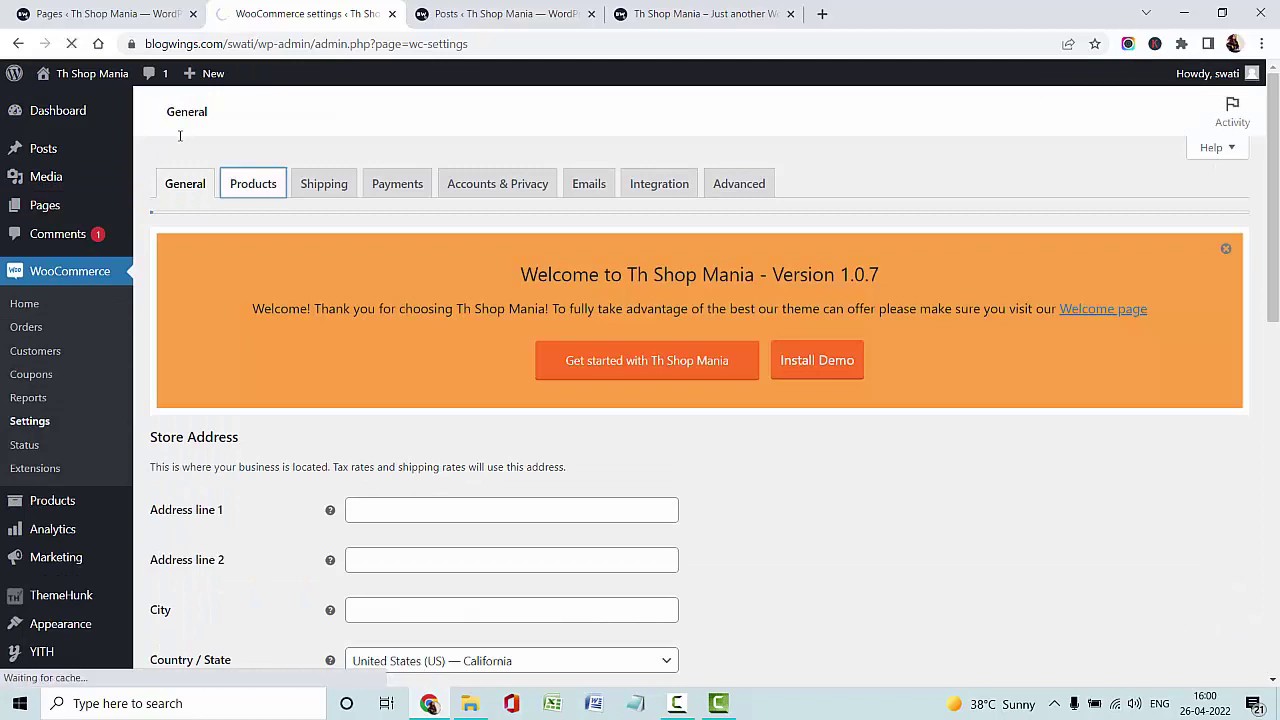
- In the WooCommerce product settings, assign the Shop page as the store's shop page and save the changes
scroll(180, 135, down, 4)
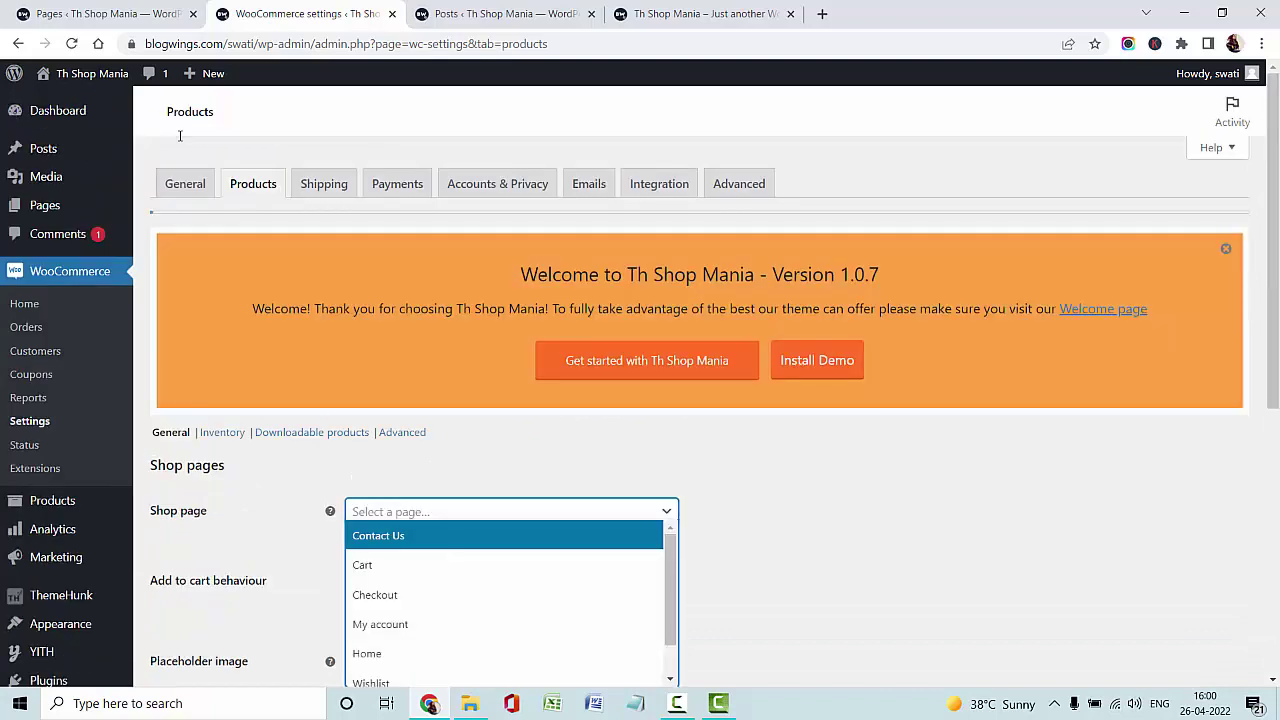
key(Down)
key(Down)
key(Down)
key(Down)
key(Down)
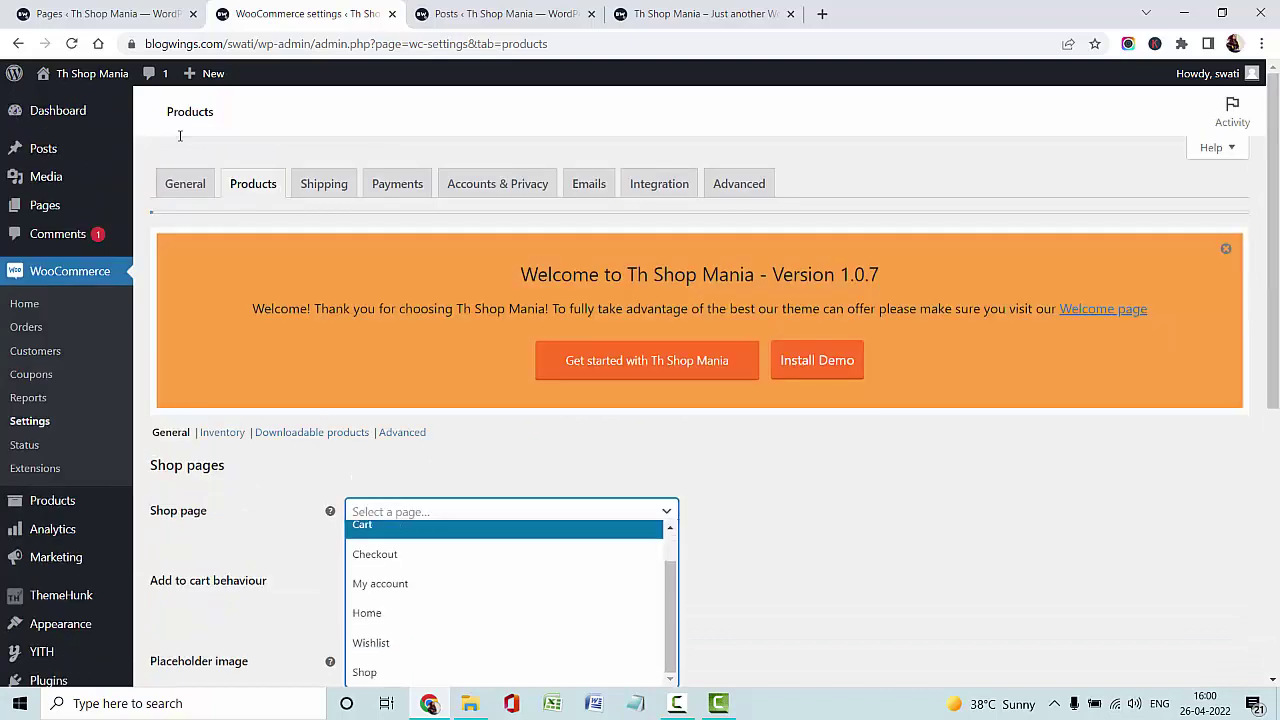
scroll(180, 135, down, 2)
click(365, 478)
scroll(365, 478, down, 3)
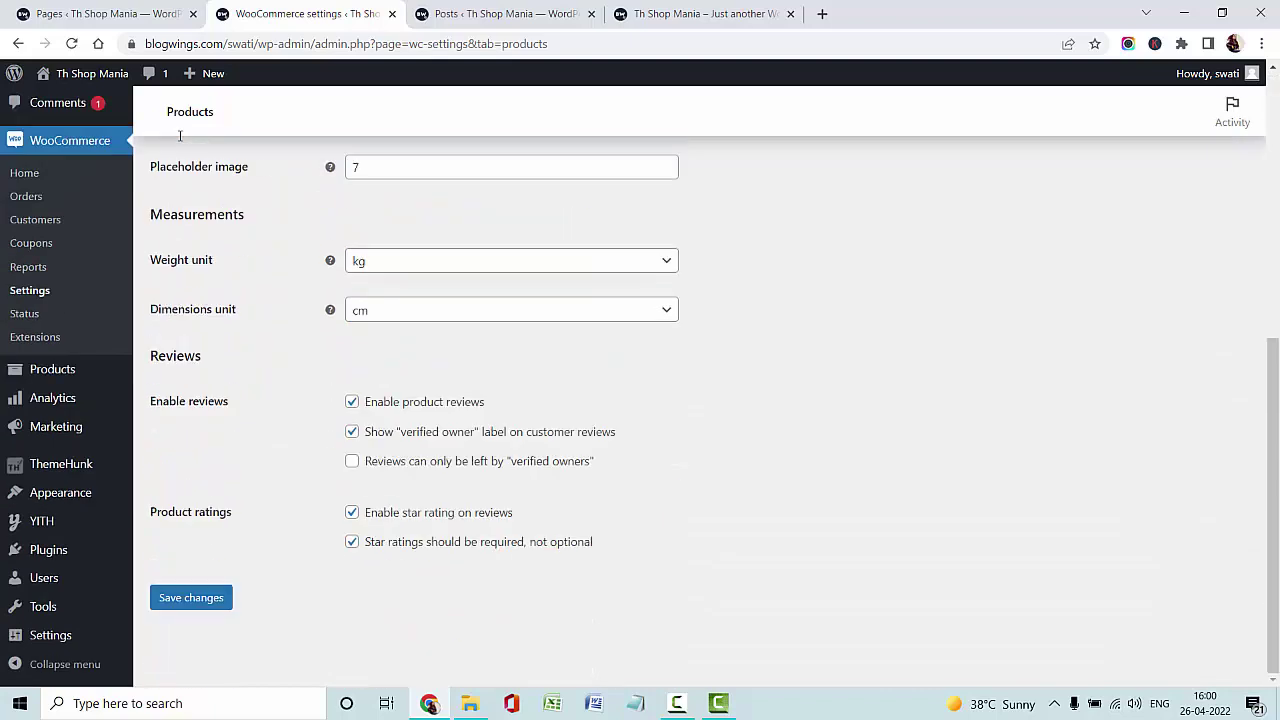
click(191, 597)
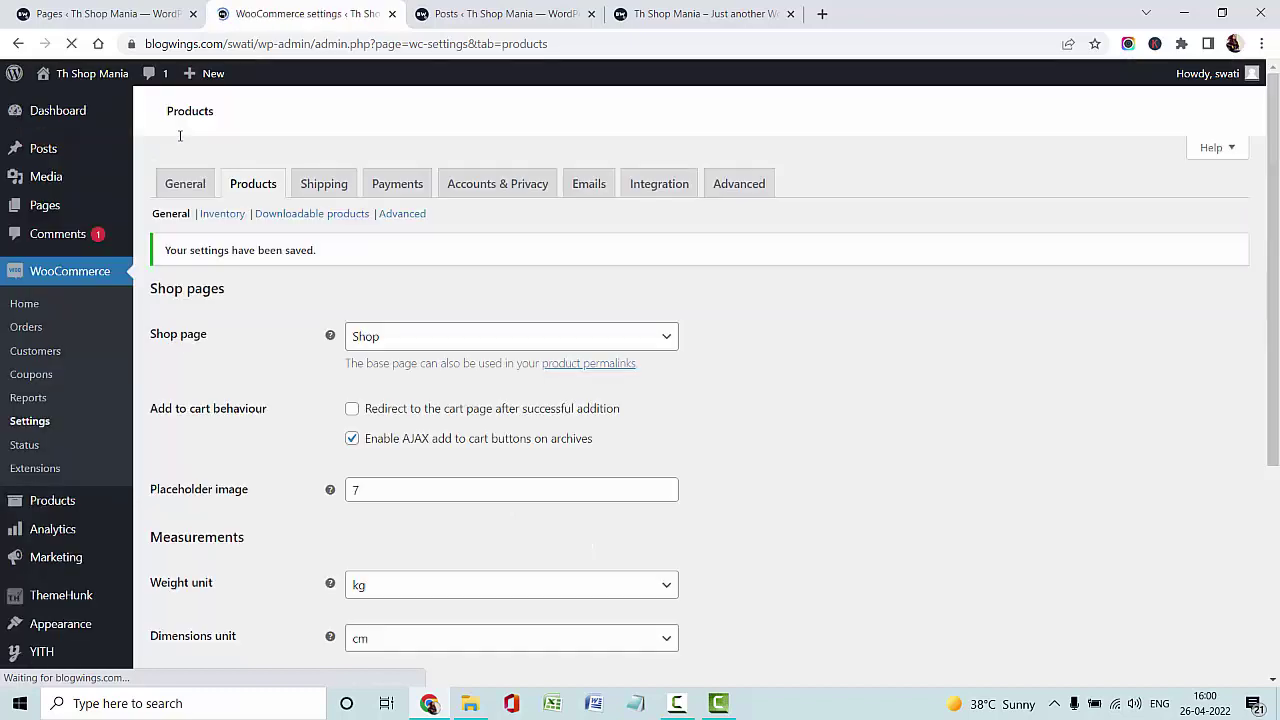
- In the advanced WooCommerce page setup, search for "cart" and assign the Cart page as the cart page
key(Return)
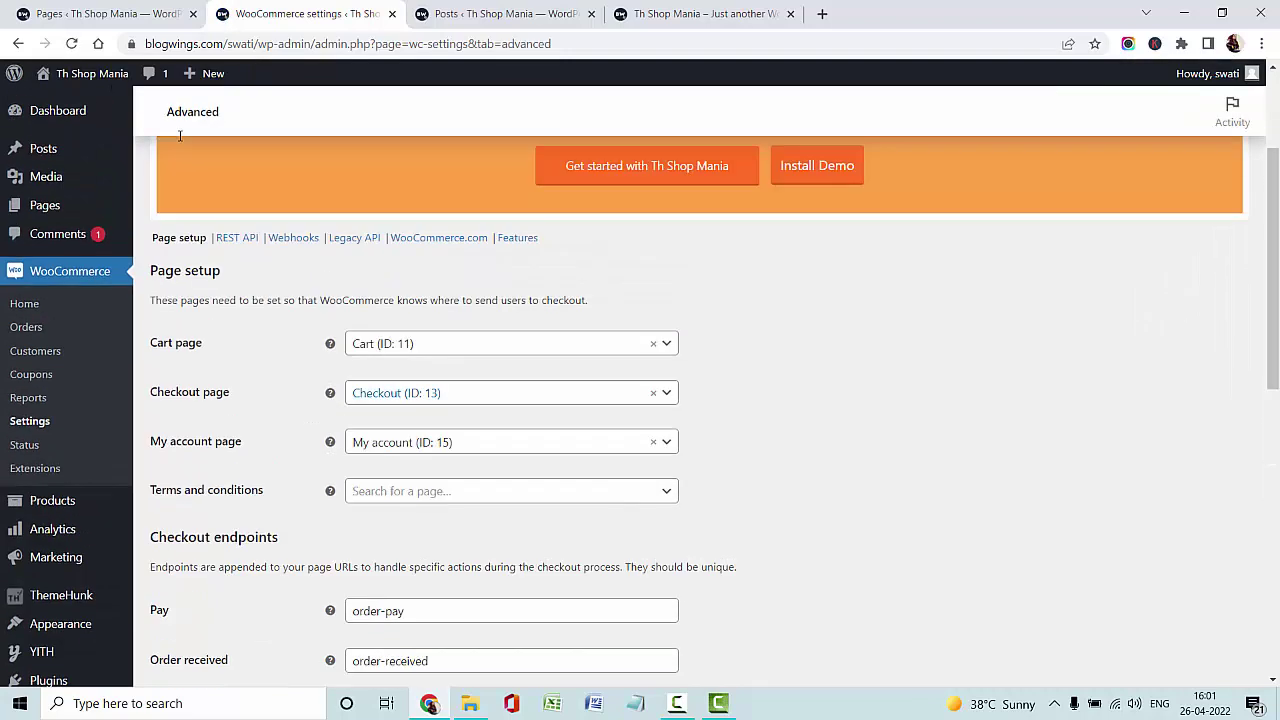
click(500, 343)
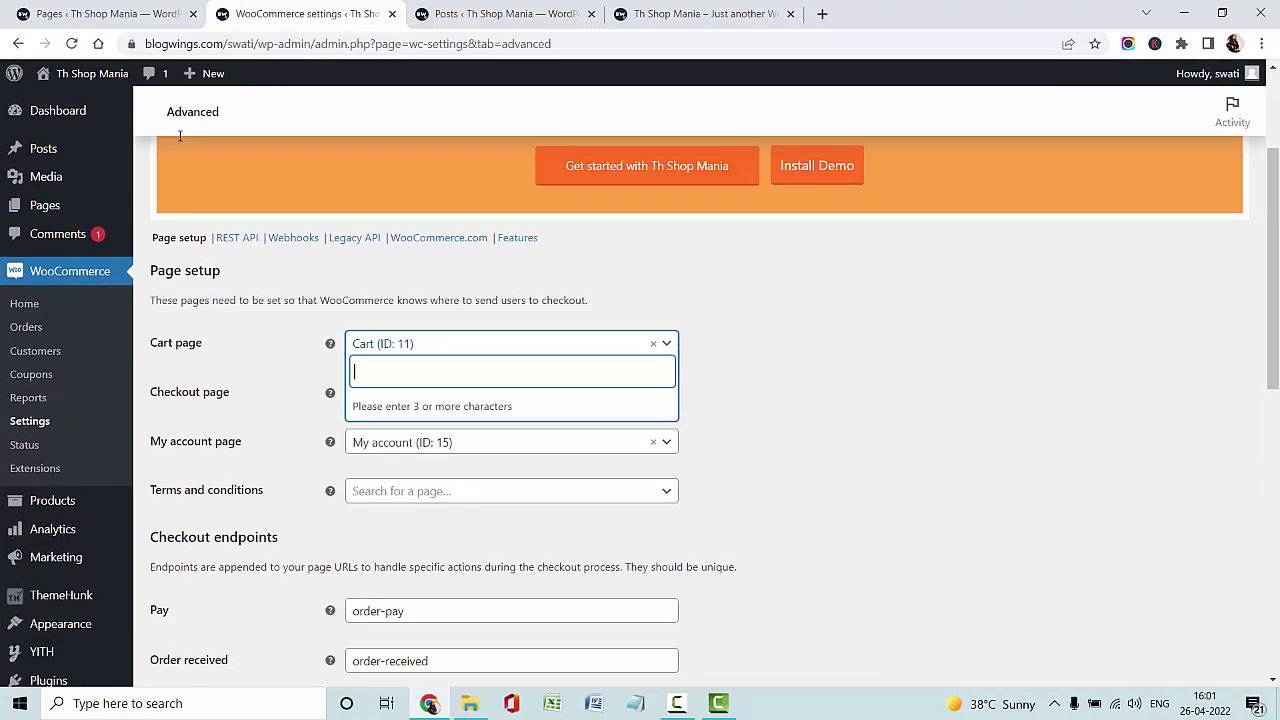
key(Escape)
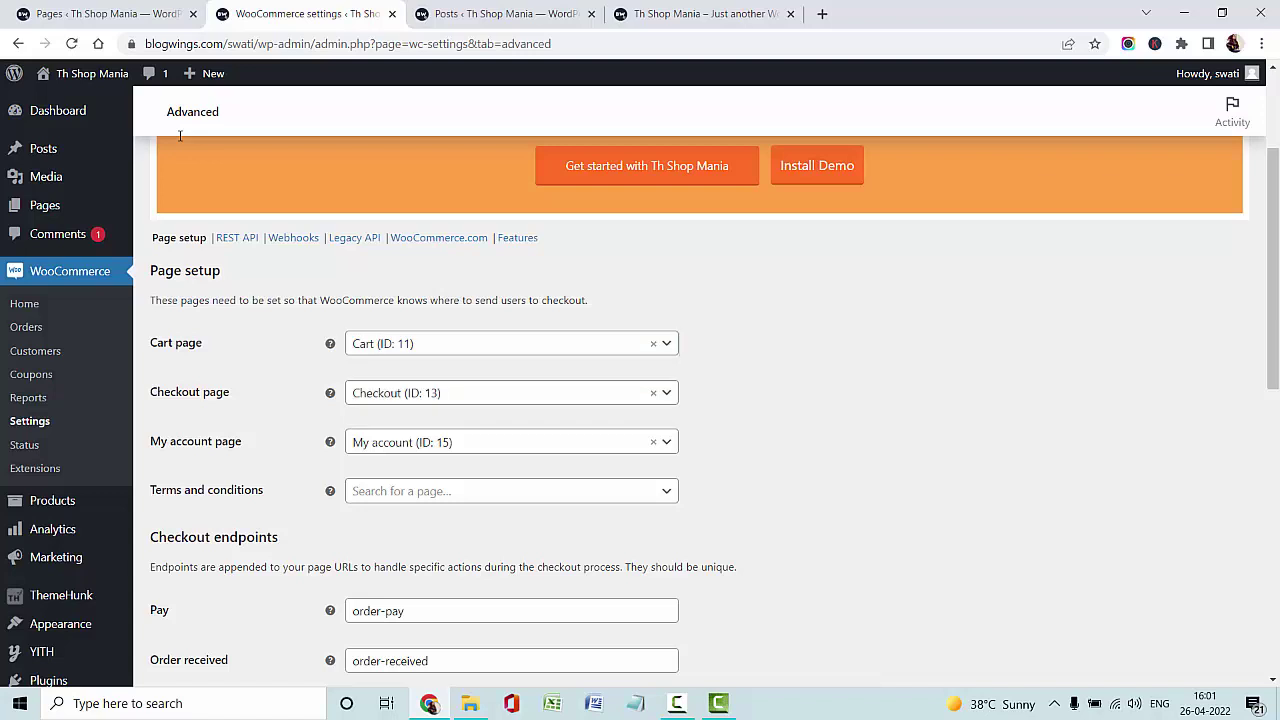
key(Return)
text(cart)
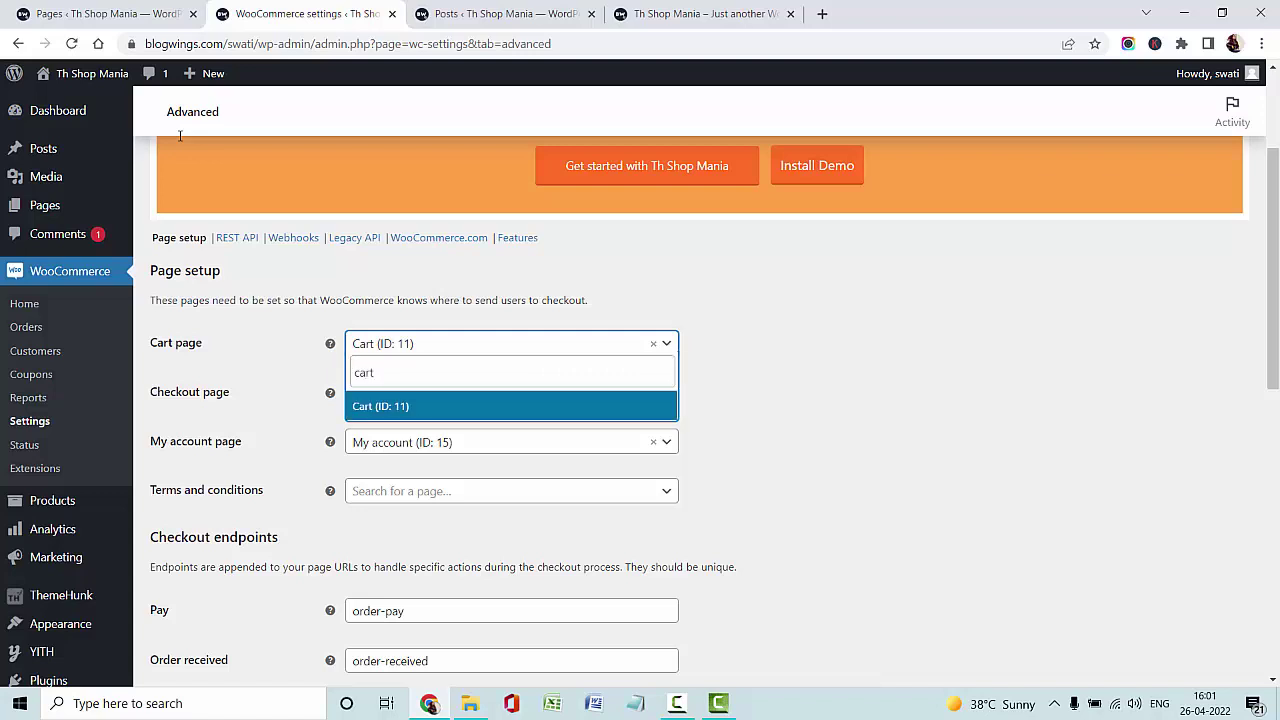
key(Return)
- Search for "check" and assign the Checkout page as the store's checkout page
key(Tab)
key(Return)
text(check)
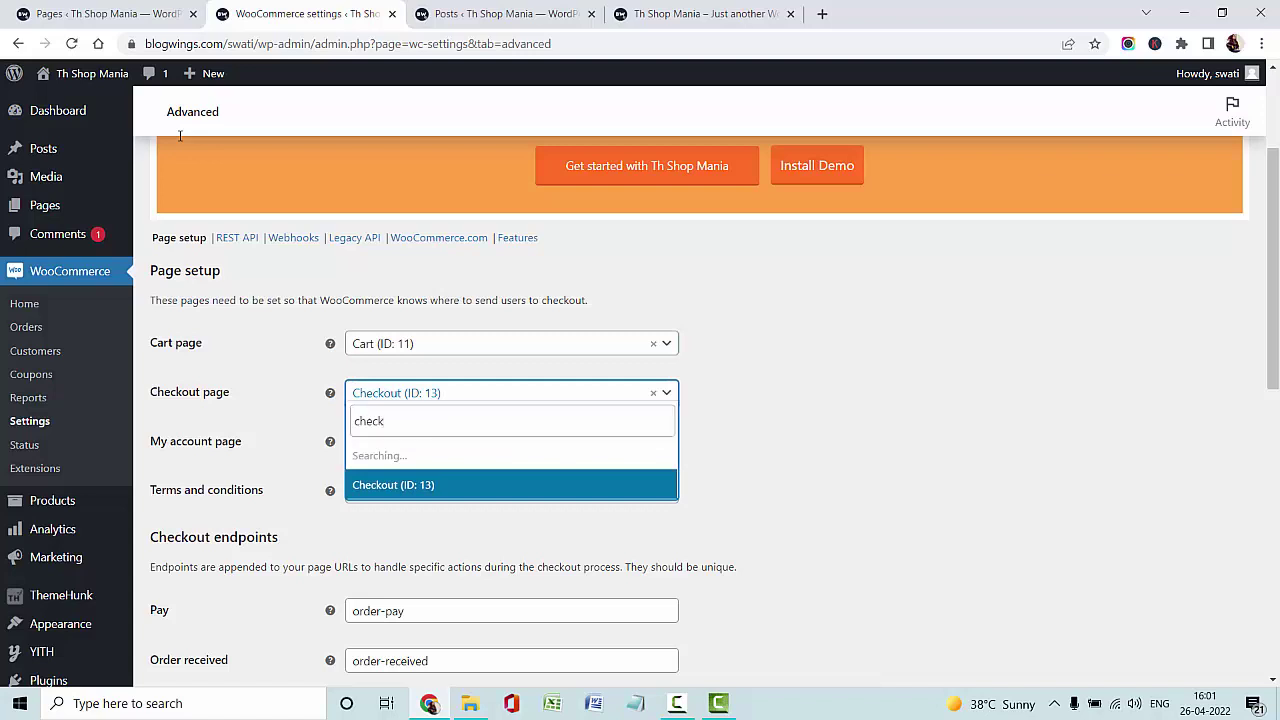
key(Return)
- Search for "my ac", assign My account as the account page and save the advanced settings
key(Tab)
key(Return)
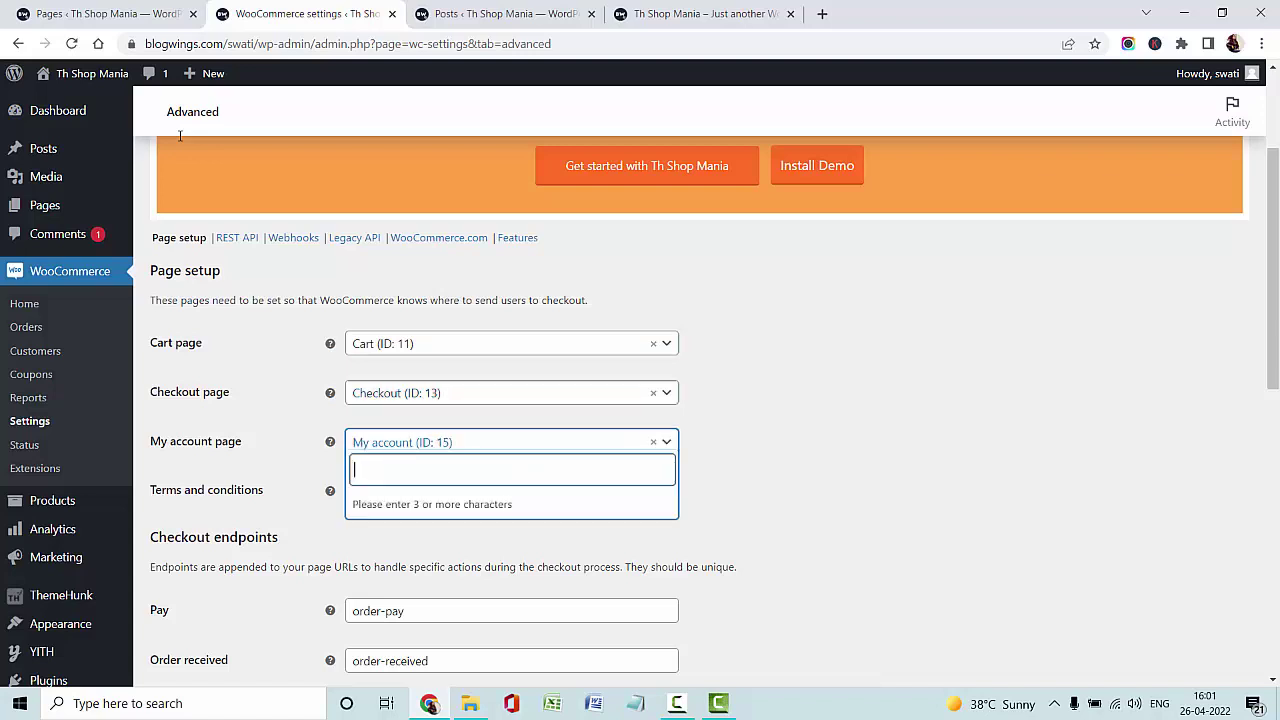
text(my ac)
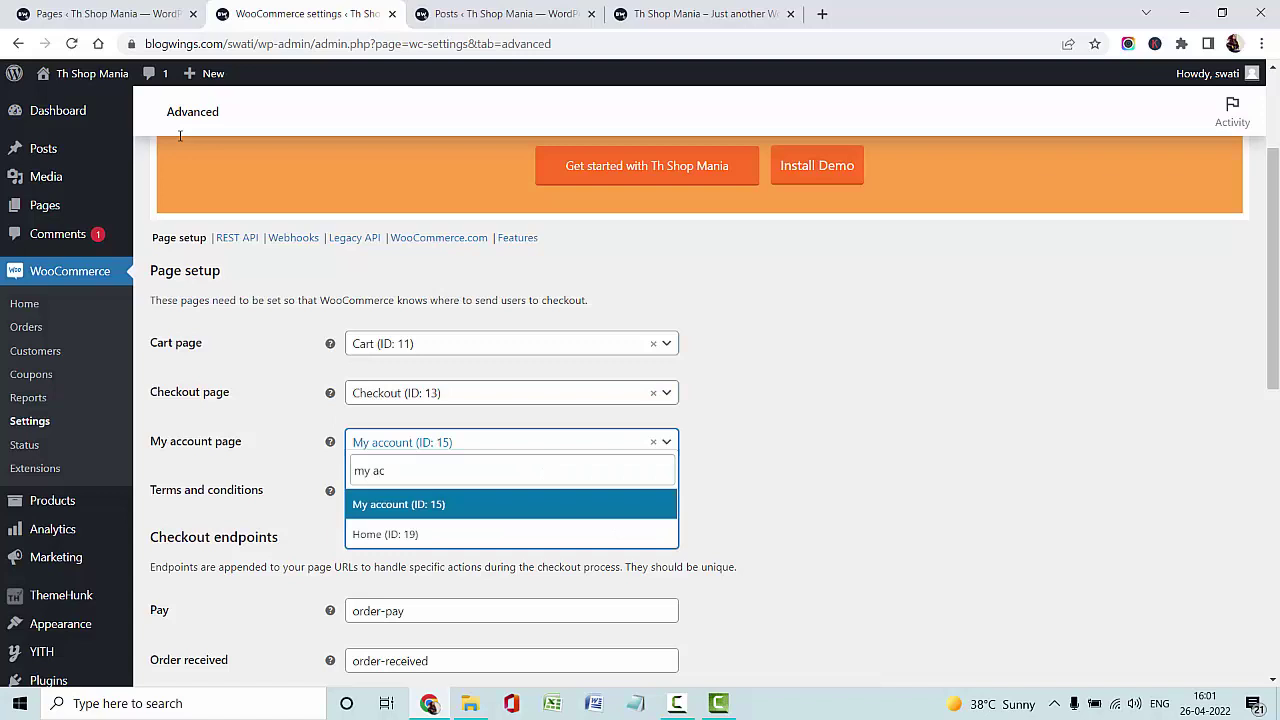
key(Return)
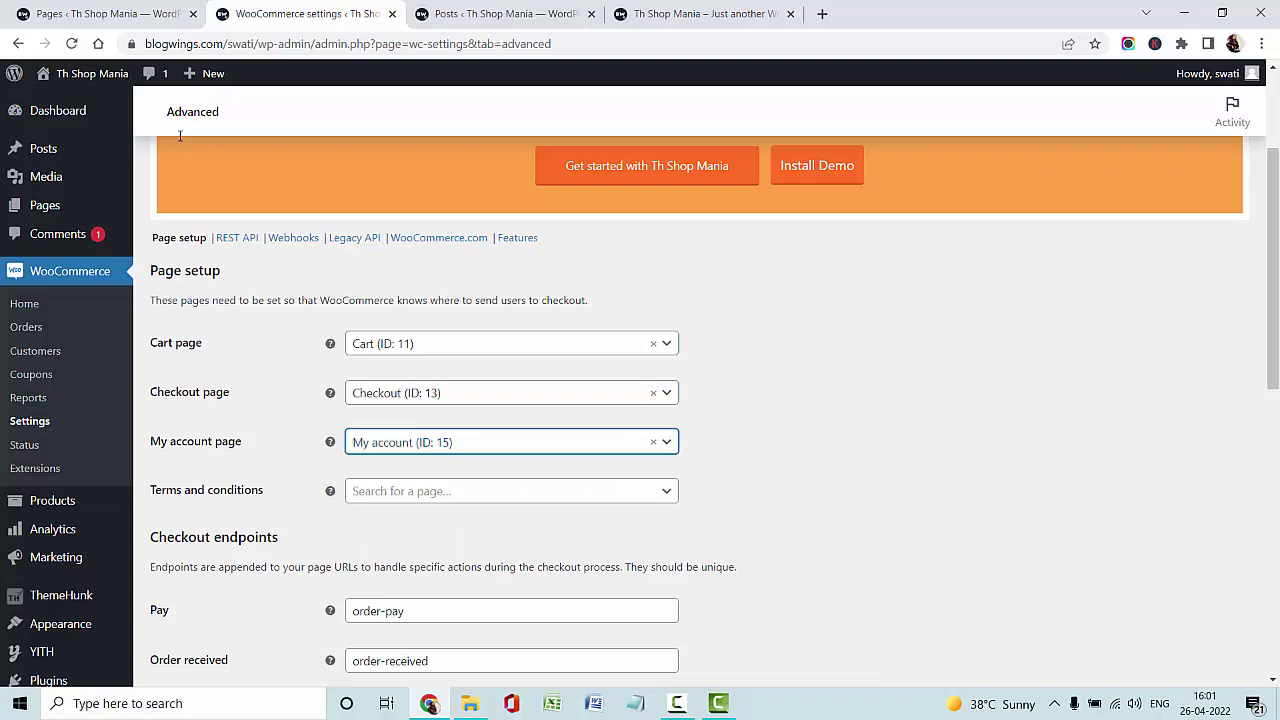
key(Return)
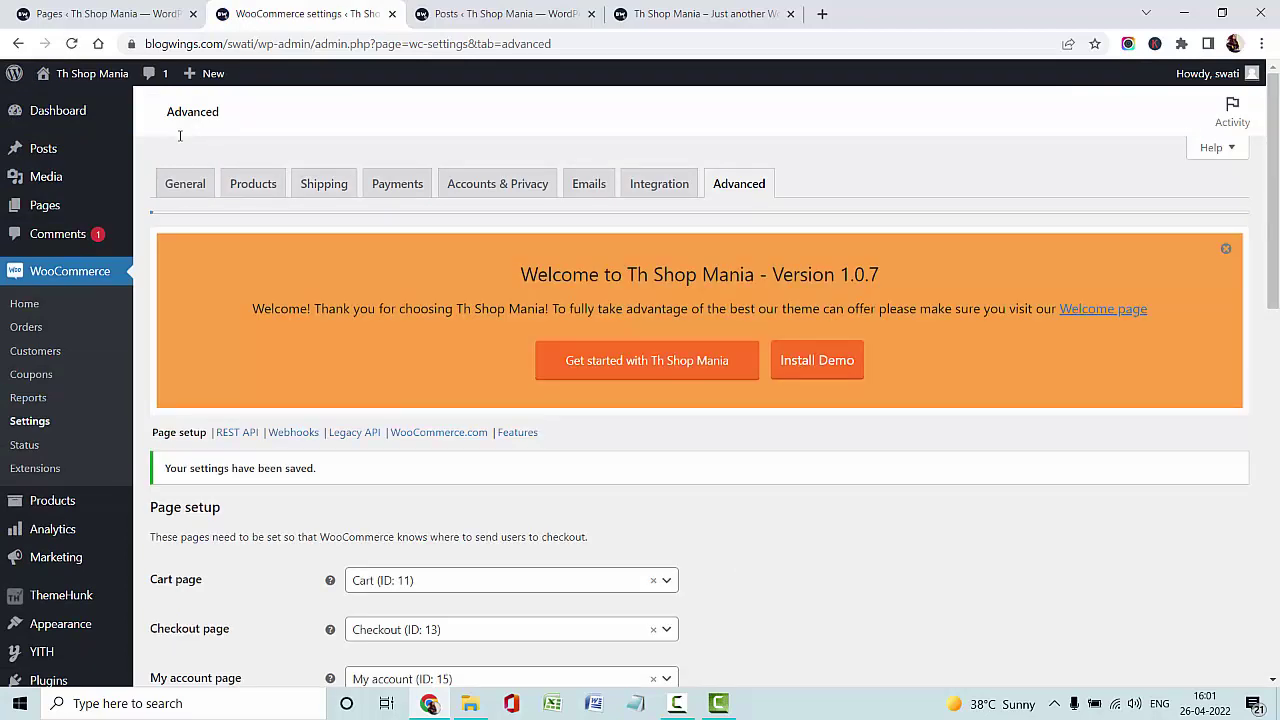
- Add a product category named "New Category" with the remaining fields left at their defaults
scroll(180, 135, down, 2)
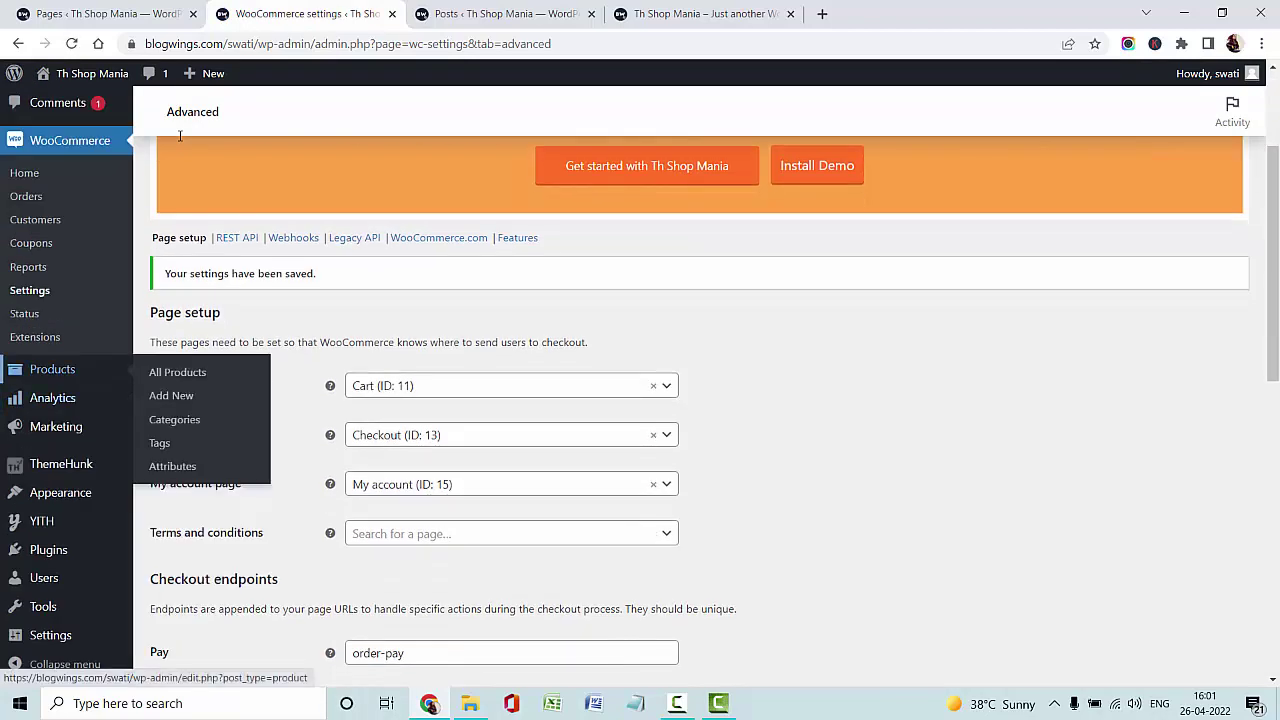
click(52, 369)
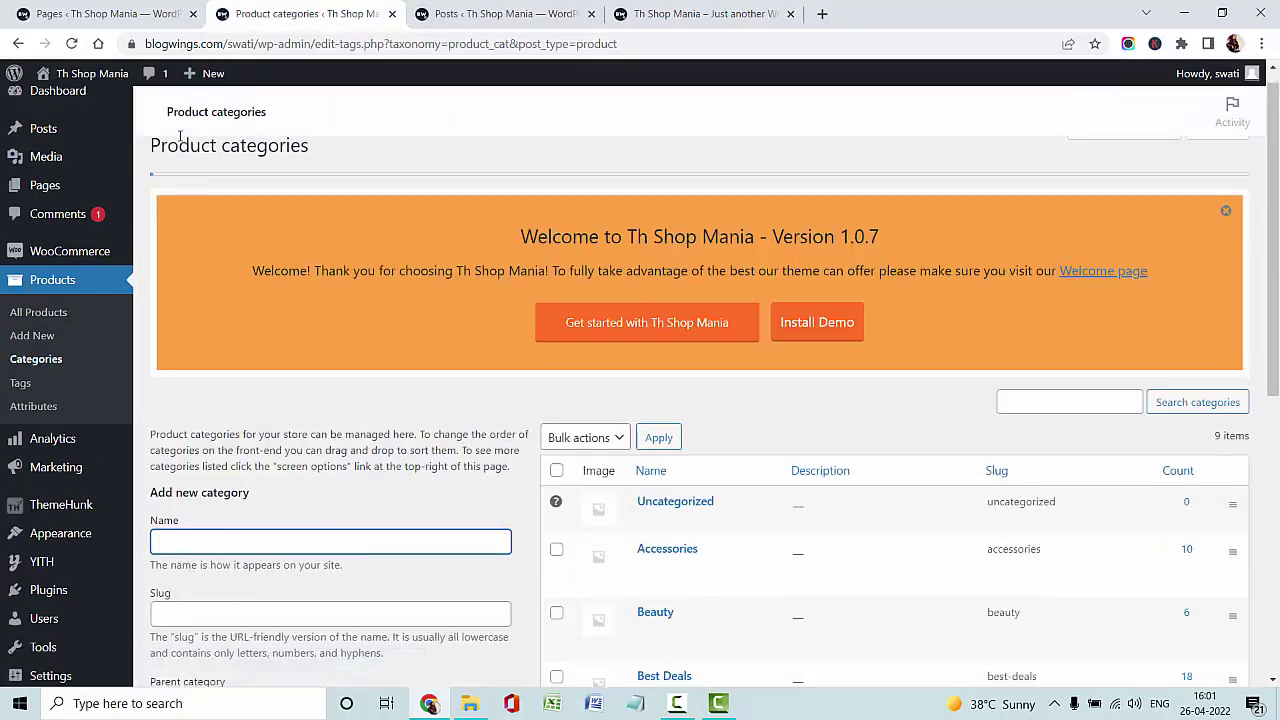
scroll(180, 135, down, 2)
text(New Category)
scroll(180, 136, down, 5)
click(202, 511)
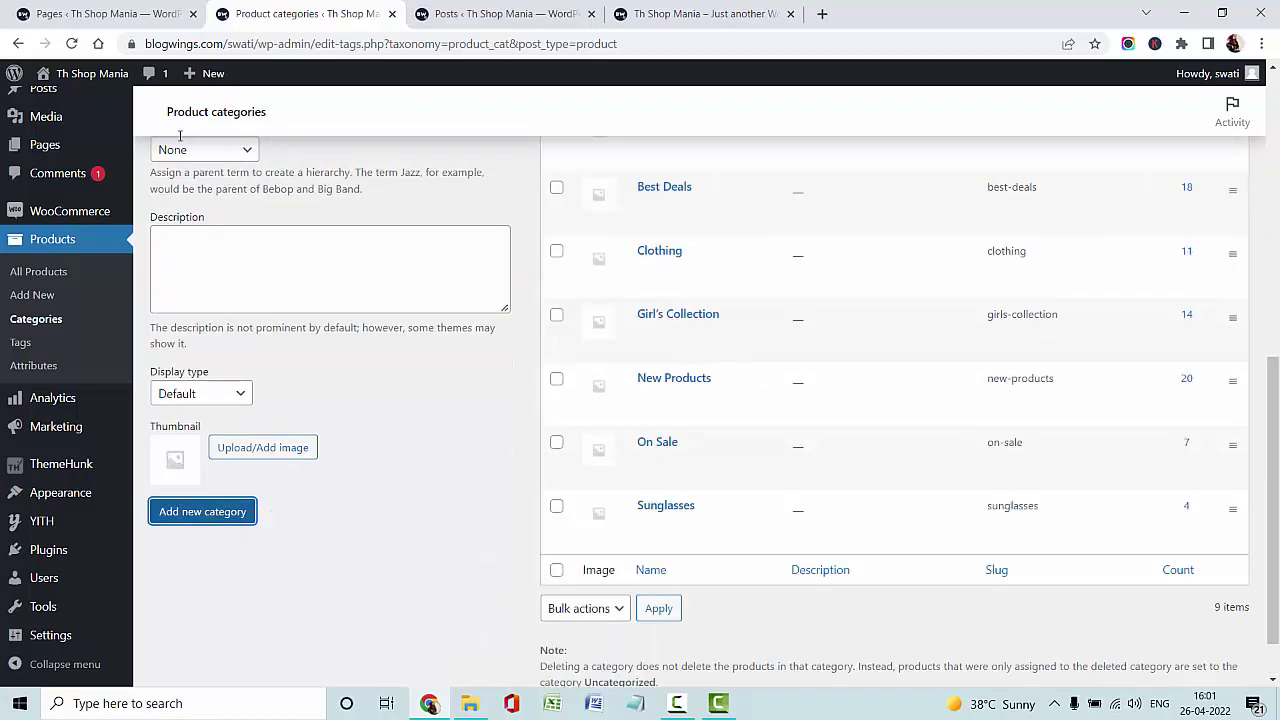
scroll(180, 136, up, 4)
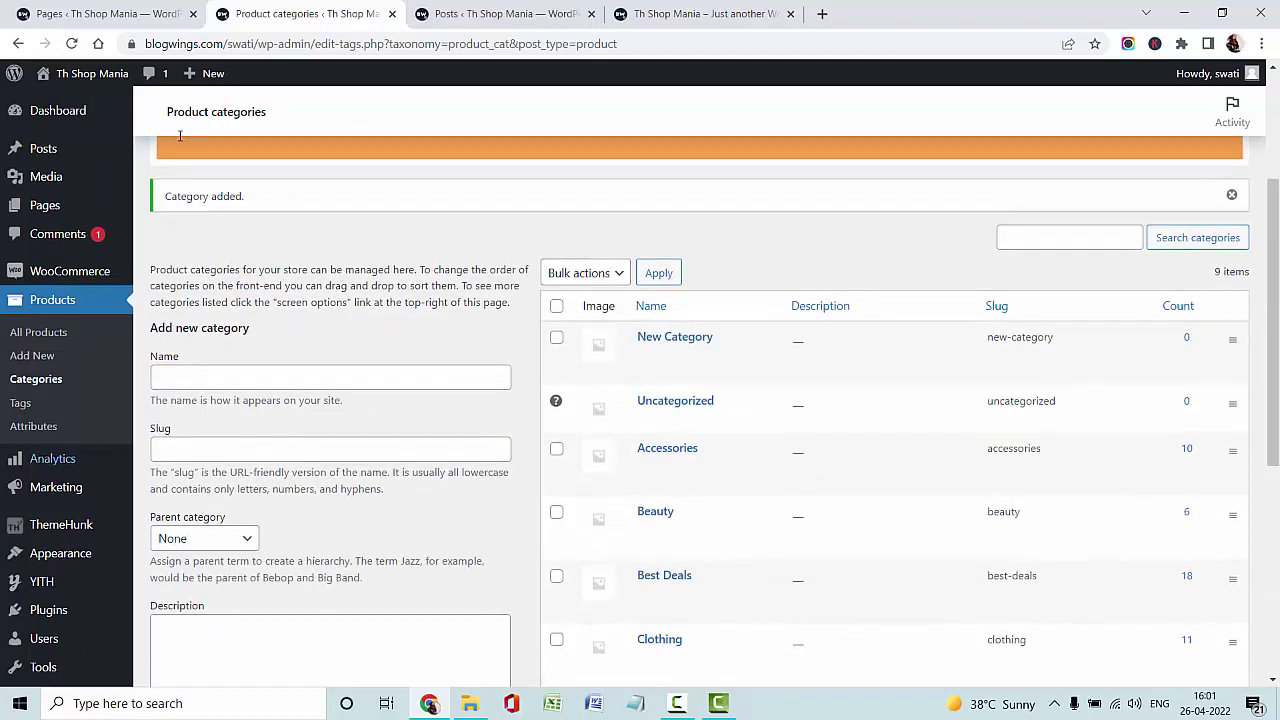
- Look through the product list, start a new product named "Product 1" and paste the placeholder text as its description
click(38, 332)
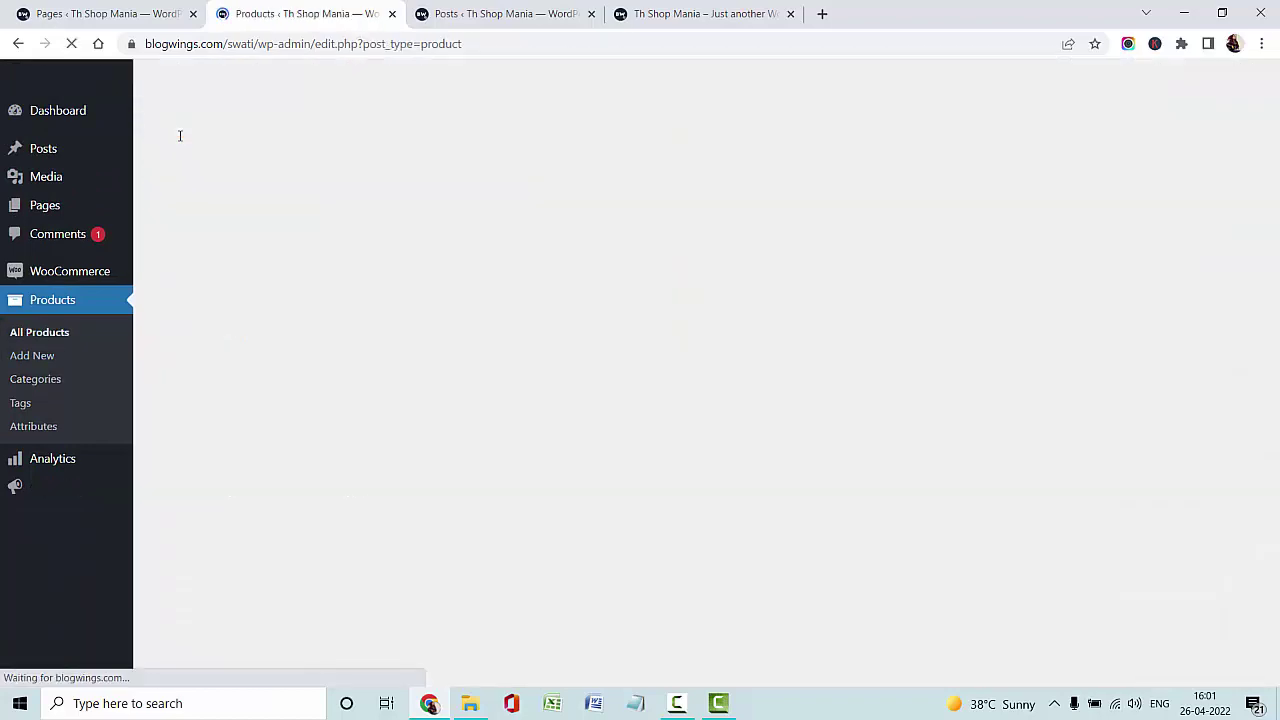
scroll(180, 135, down, 3)
scroll(180, 135, up, 3)
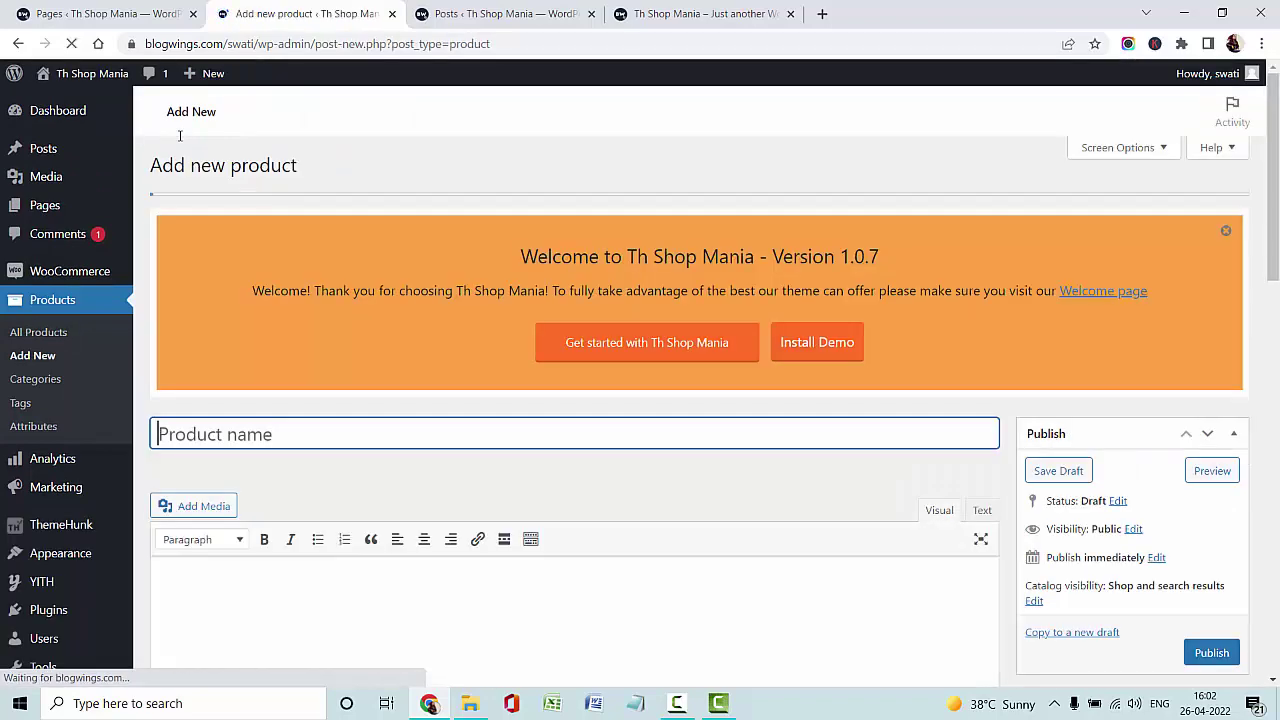
text(Pro)
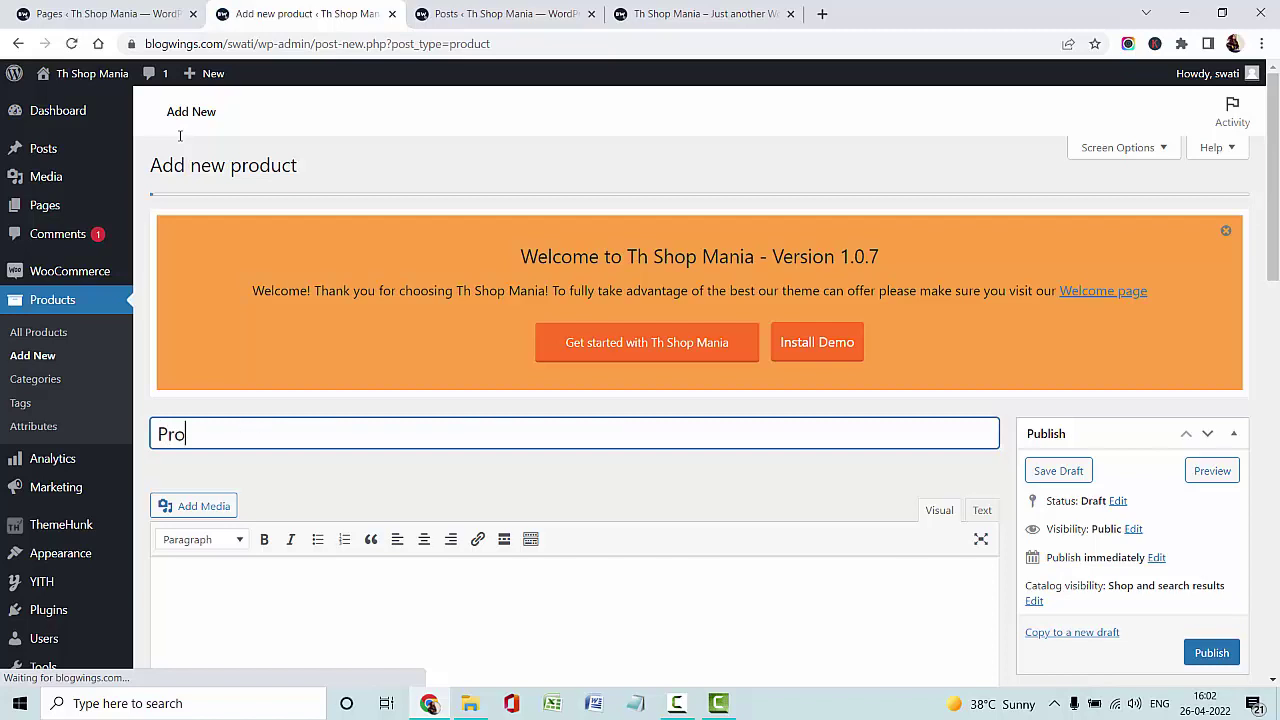
text(duct 1)
key(Tab)
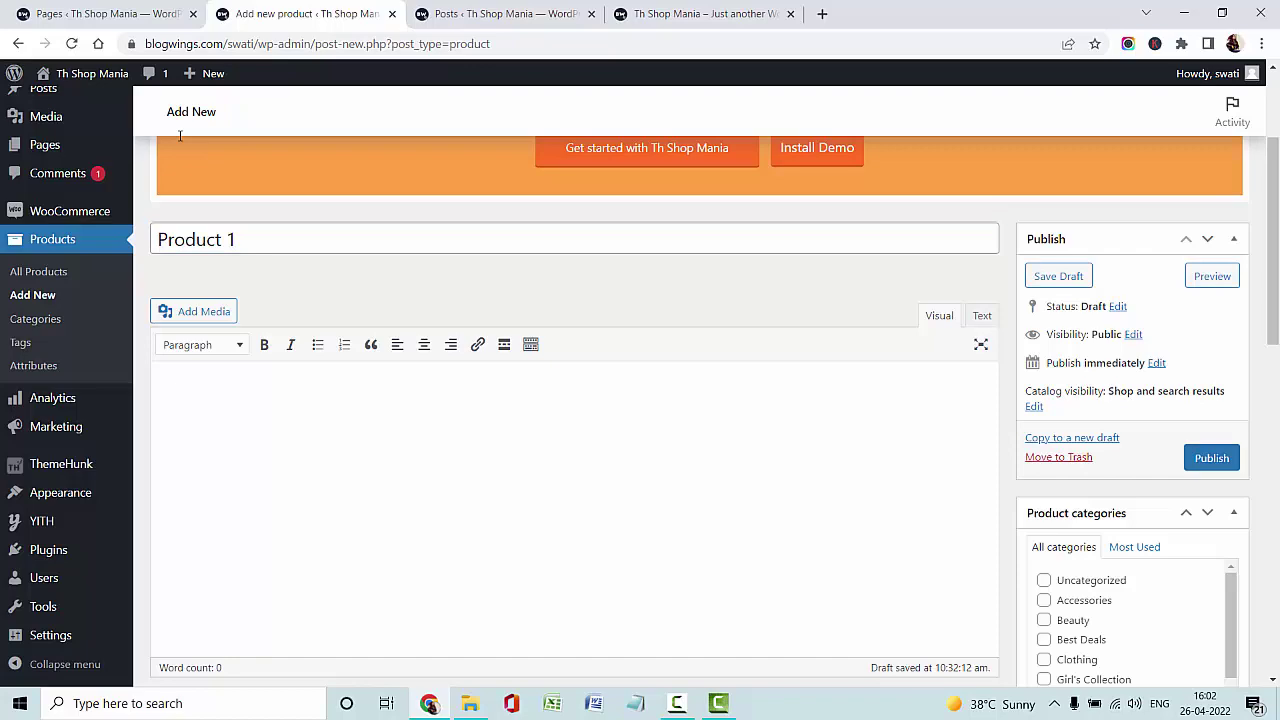
key(ctrl+v)
- Set the product's regular price to $750 and sale price to $600, and paste the placeholder text as its short description
scroll(180, 136, down, 4)
click(586, 374)
text(750)
key(Tab)
text(600)
scroll(180, 136, down, 4)
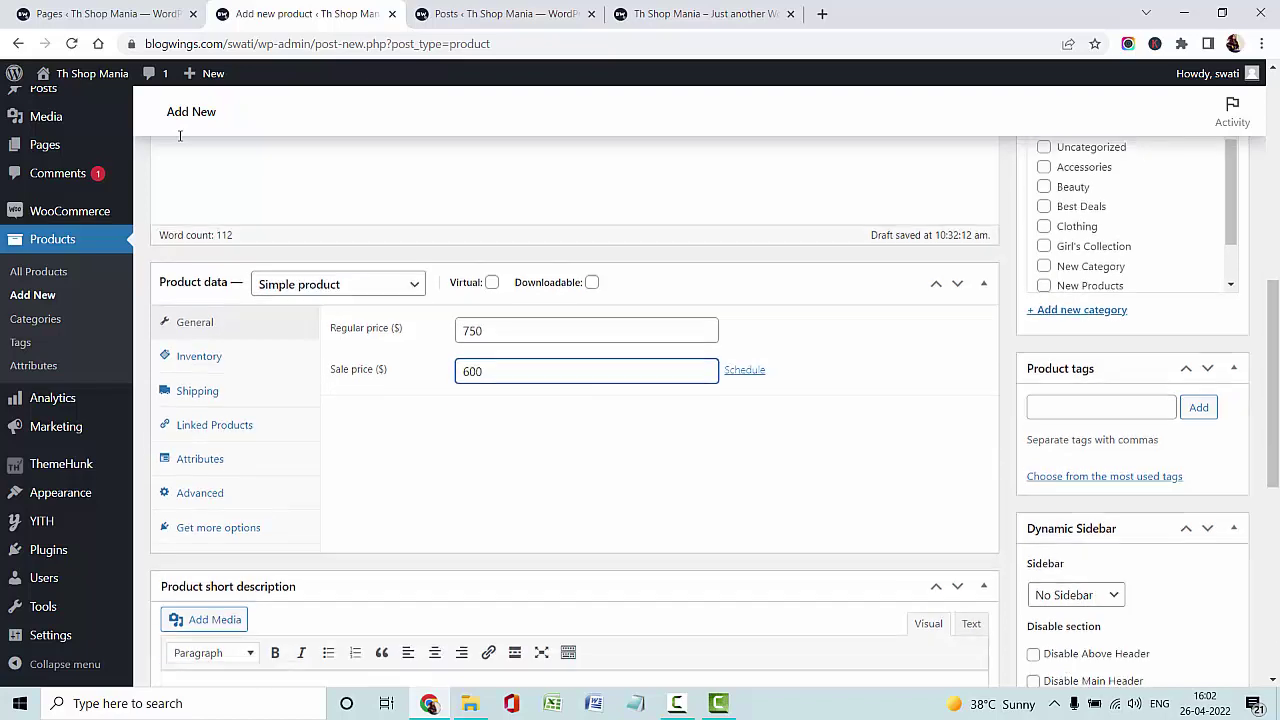
key(ctrl+v)
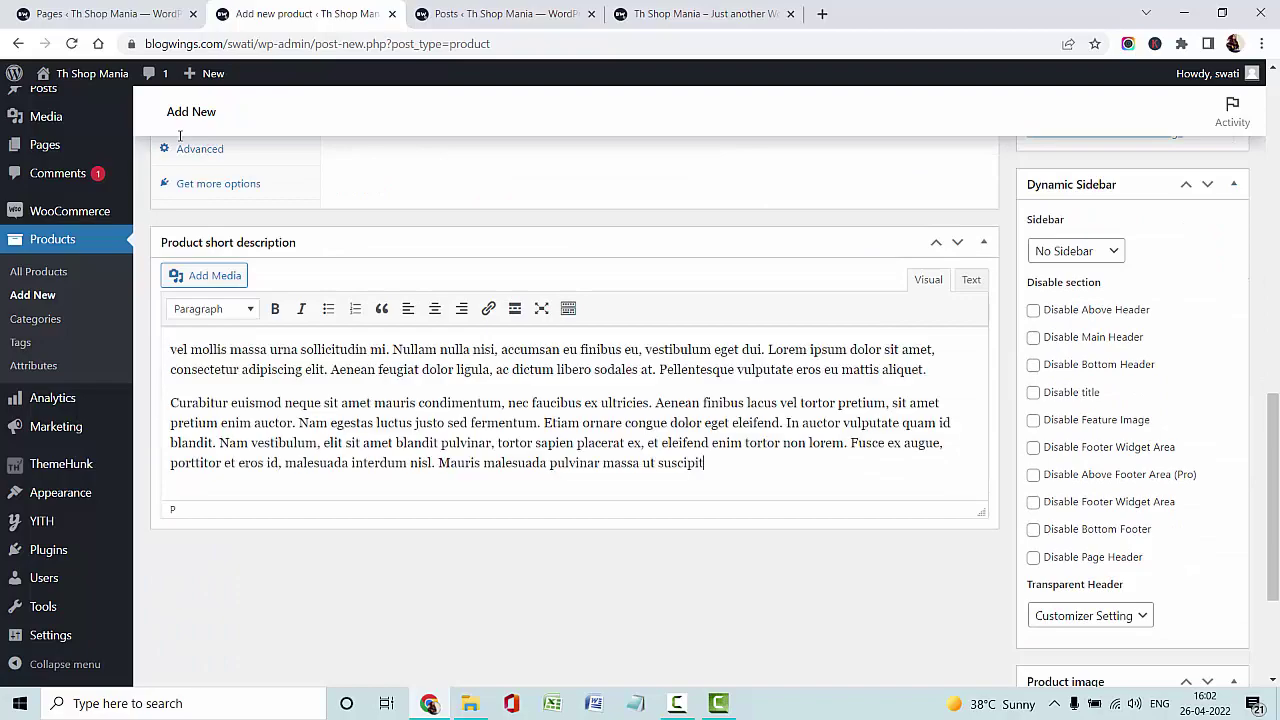
- Assign the product to the New Category and Girl's Collection categories
scroll(180, 136, up, 10)
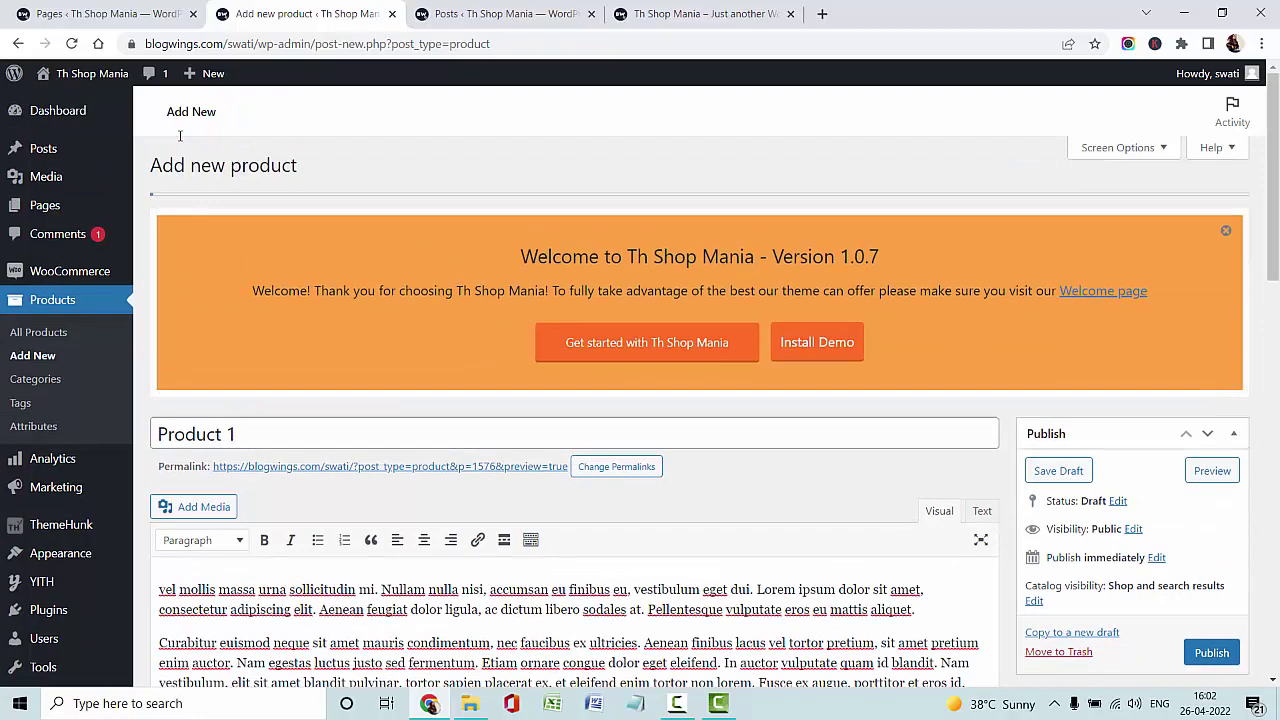
scroll(180, 136, down, 4)
scroll(1132, 448, down, 1)
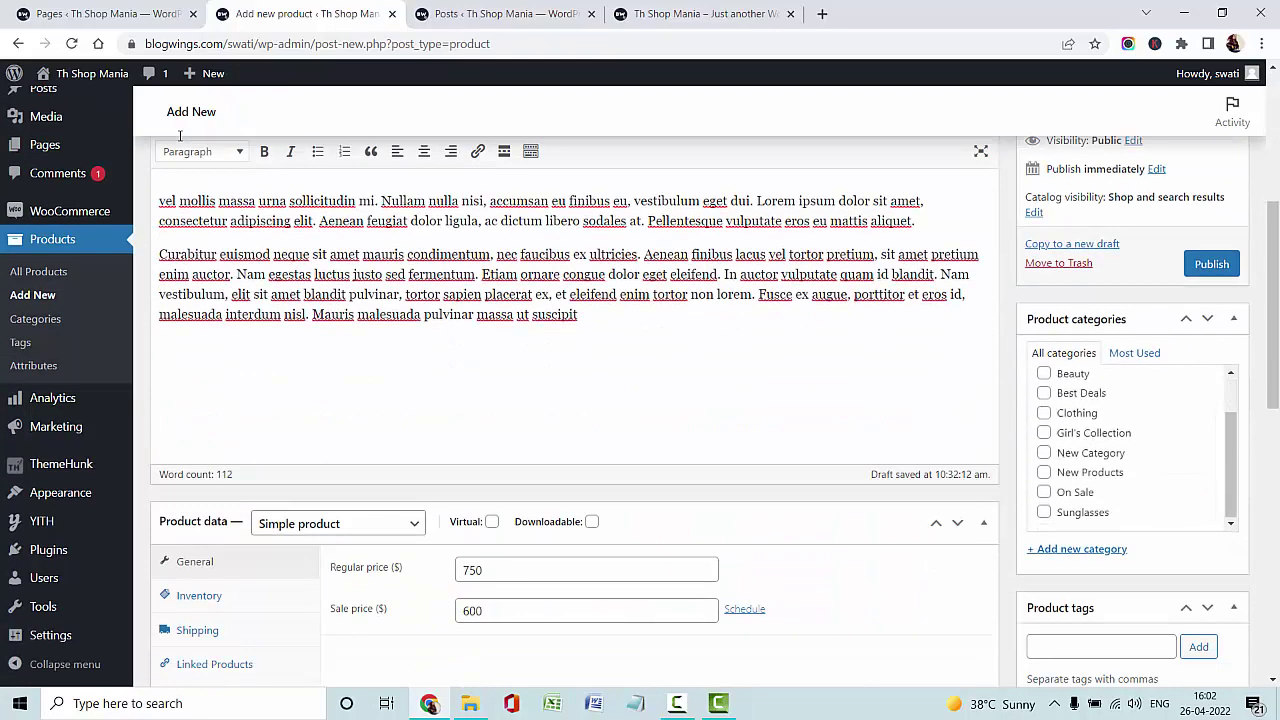
click(1044, 453)
click(1044, 433)
- Add the product tags "fashion", "girld" and "boys", and set the product's sidebar to Right Sidebar
scroll(180, 135, down, 3)
click(1101, 452)
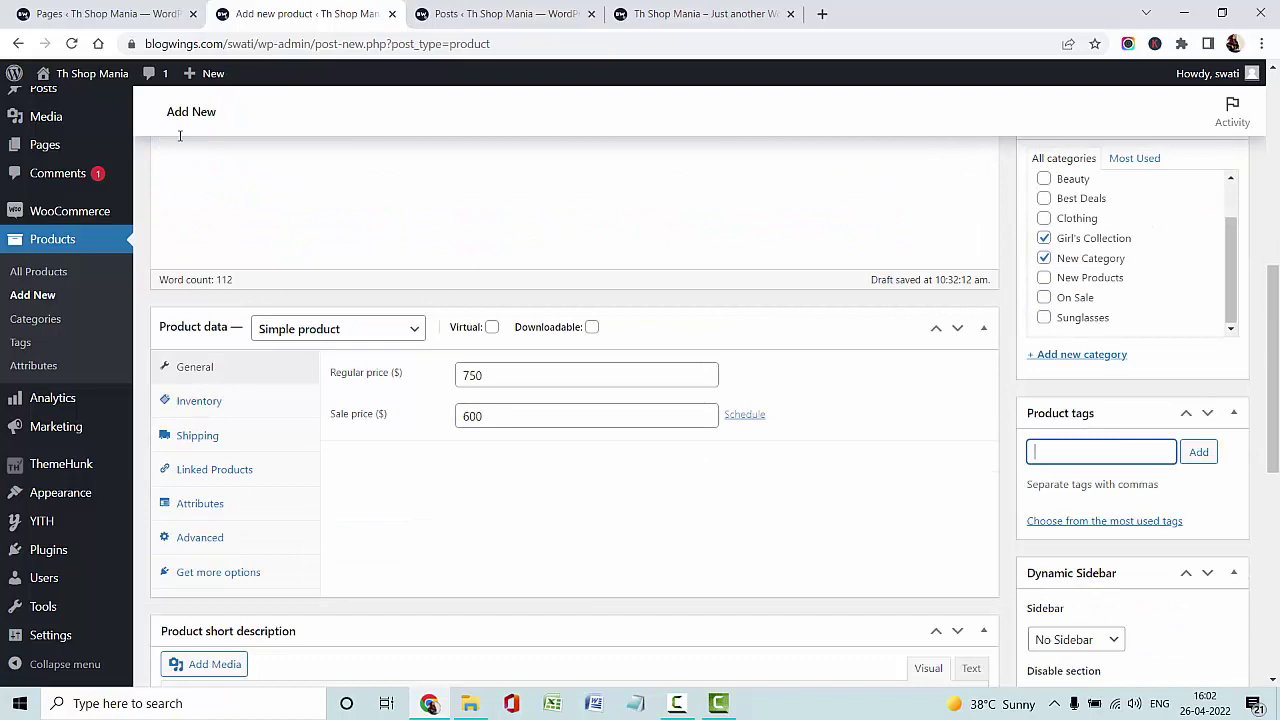
text(fashion)
key(Return)
text(girld)
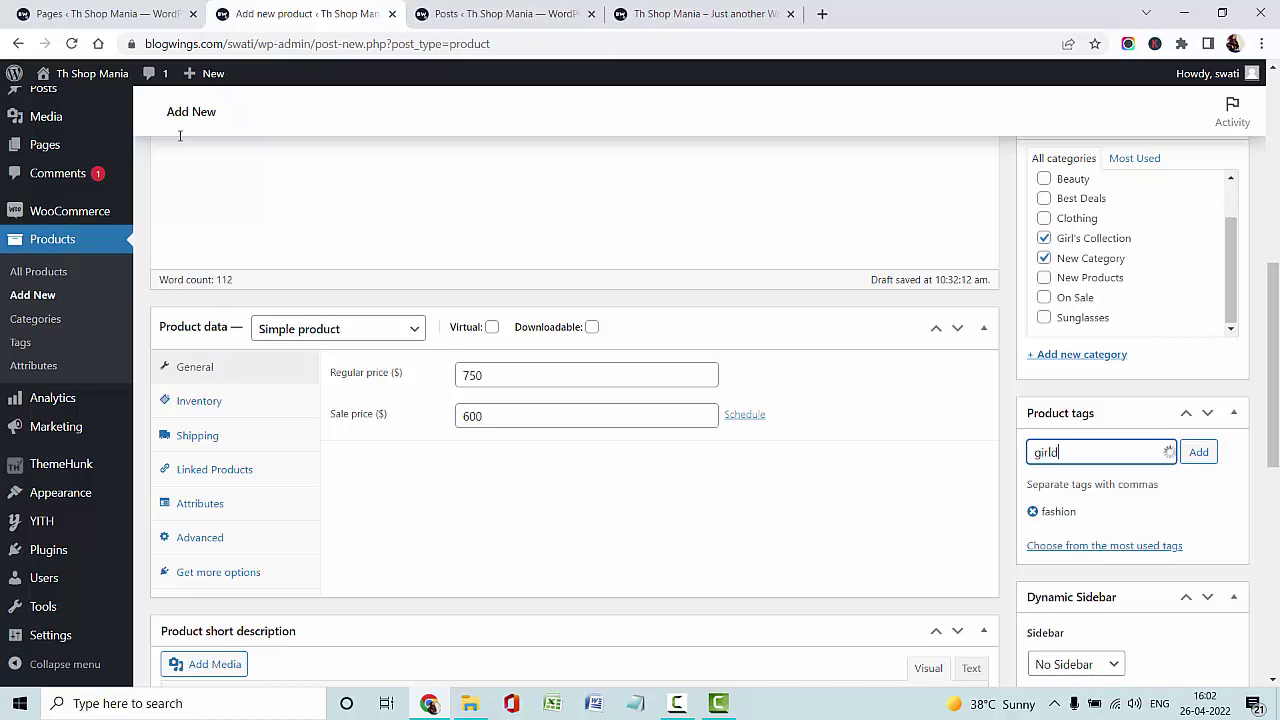
key(Return)
text(boys)
key(Return)
scroll(180, 135, down, 4)
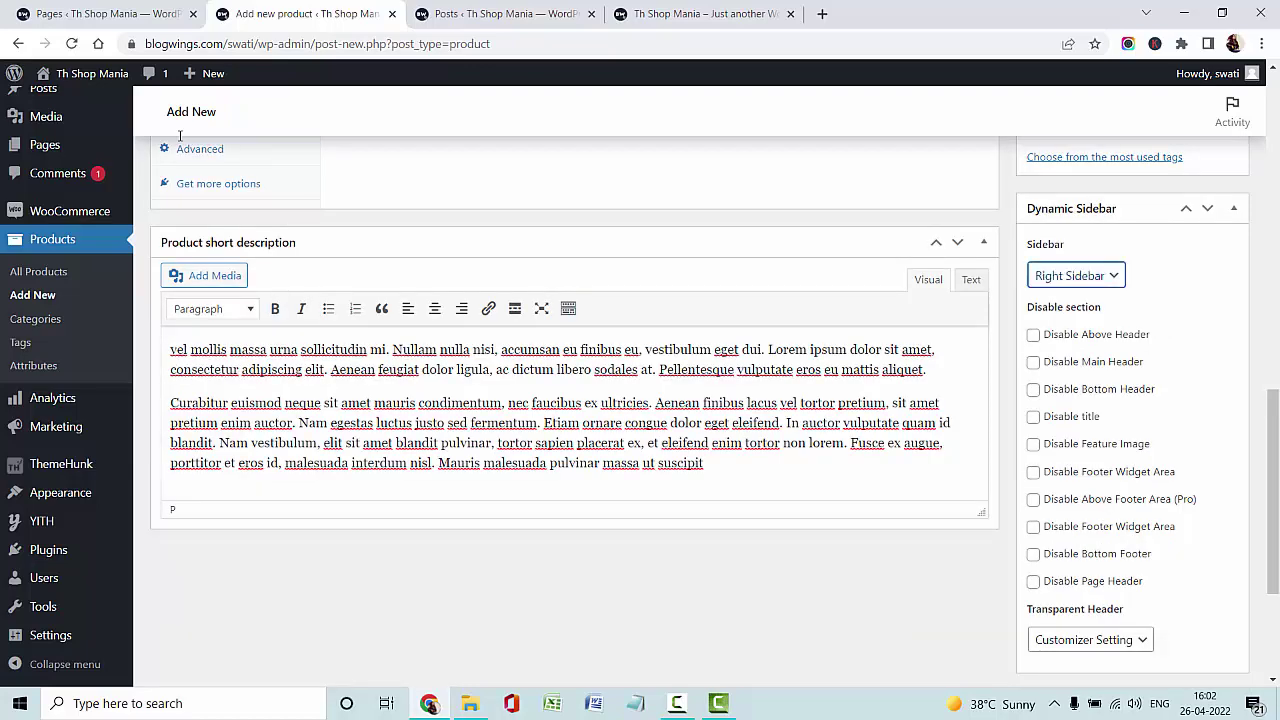
- Set the media library photo 9-24.png, the woman in the white outfit with black boots, as the product image
scroll(180, 135, down, 3)
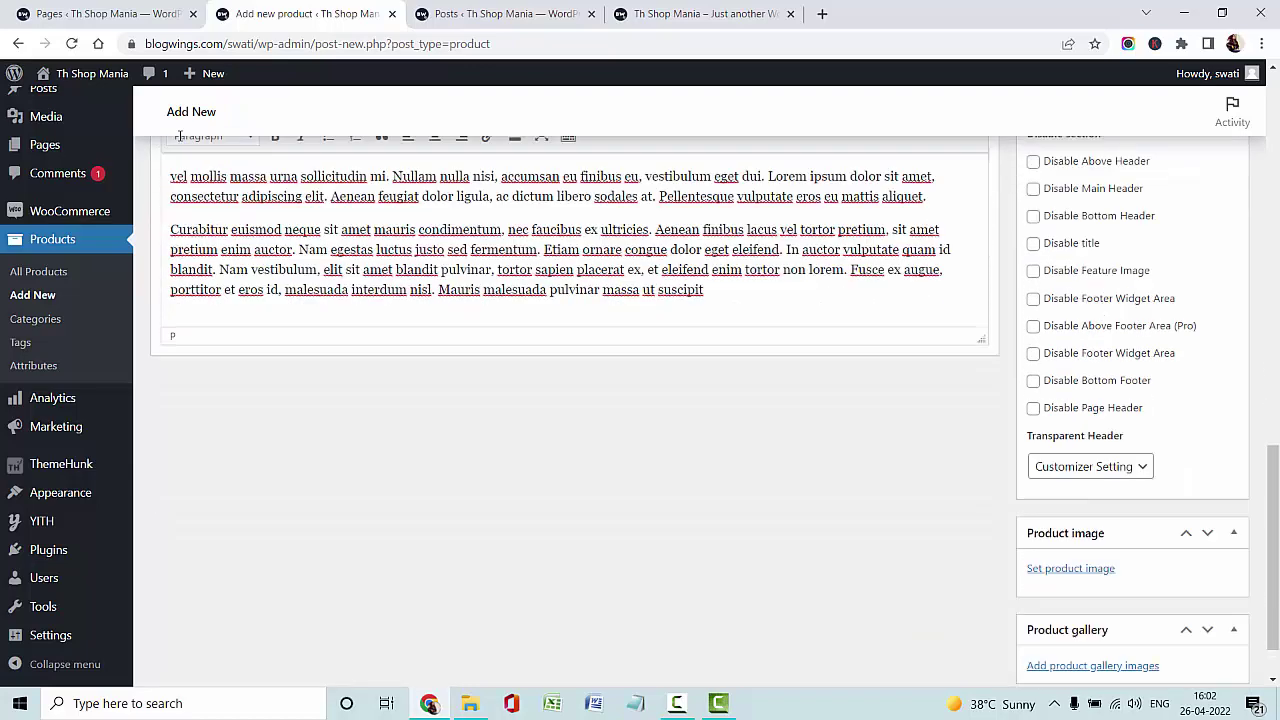
click(1071, 497)
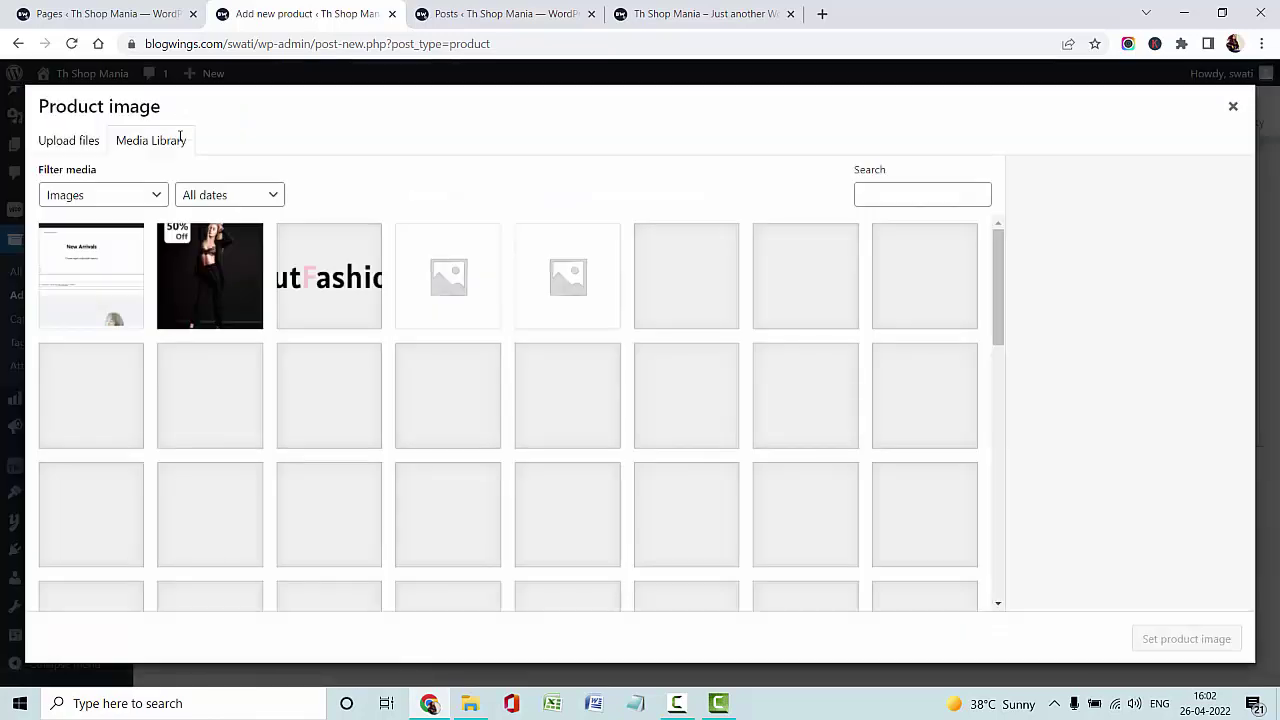
scroll(508, 412, down, 5)
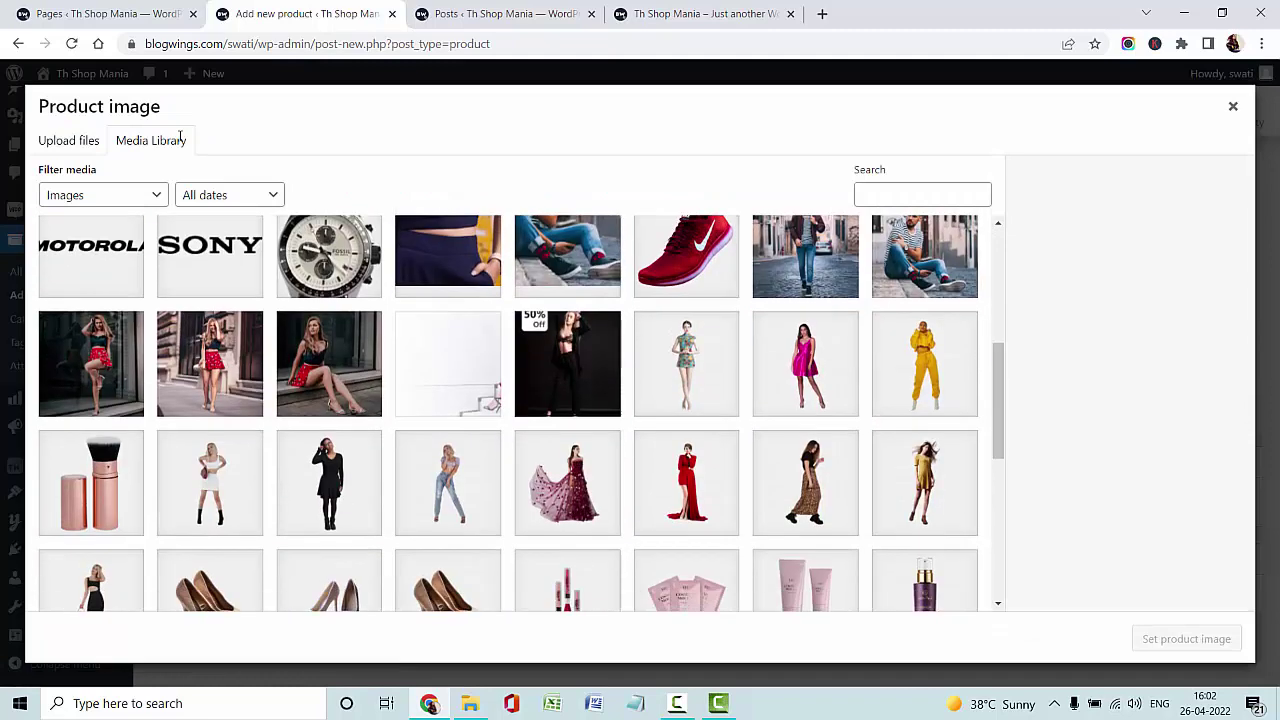
key(Down)
key(Down)
key(Down)
key(Down)
key(Down)
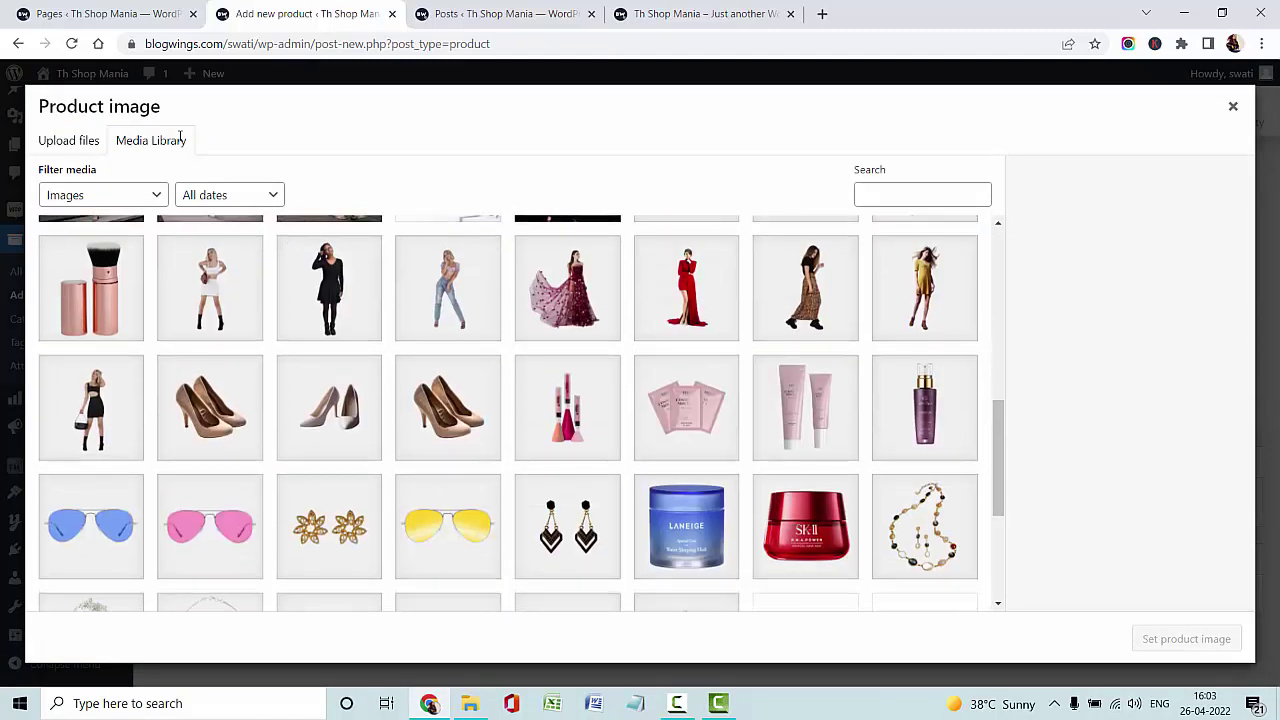
click(210, 288)
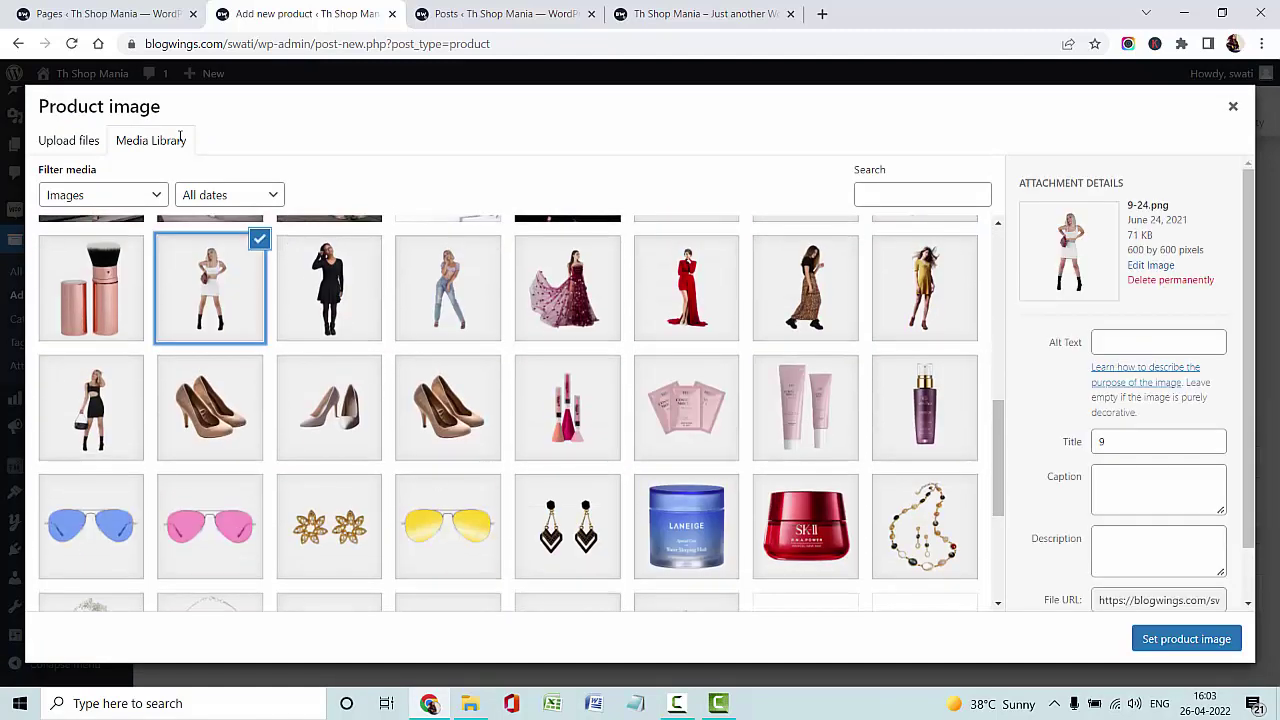
click(1186, 639)
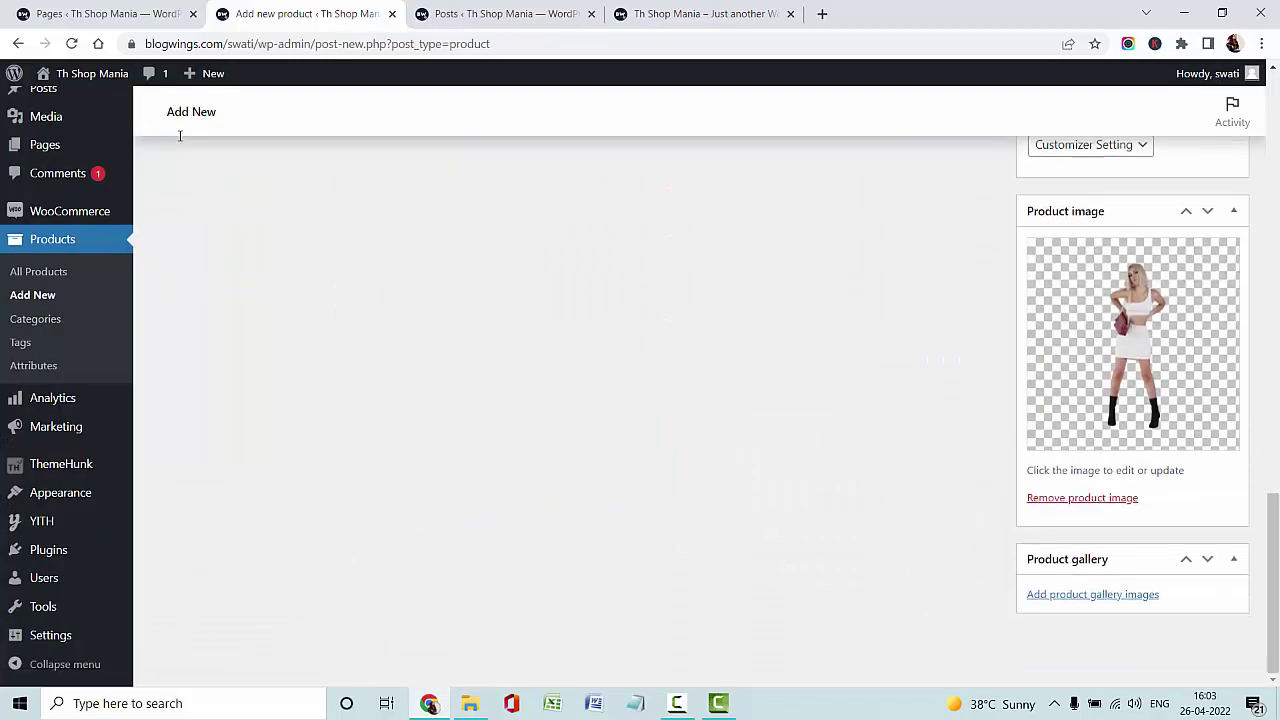
- Add the media library photos of the woman in the red gown and 4-26.png to the product gallery
key(Tab)
key(Tab)
key(Tab)
key(Return)
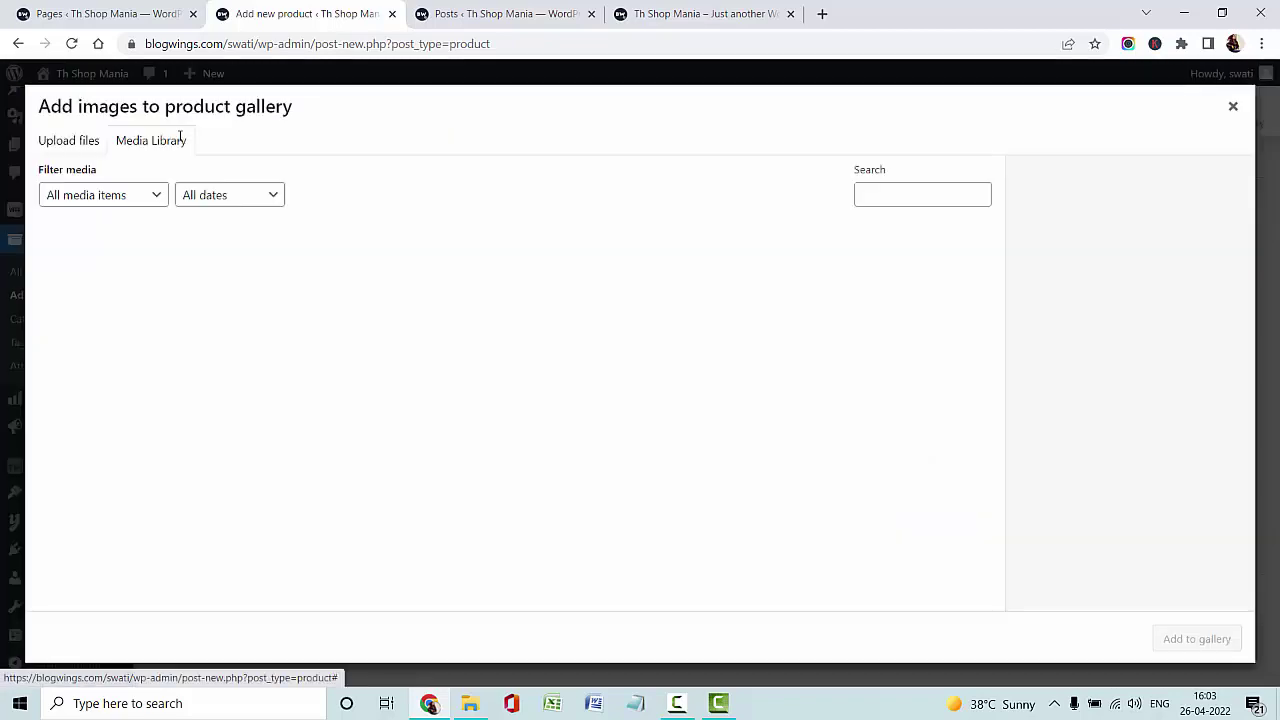
scroll(686, 481, down, 5)
click(686, 481)
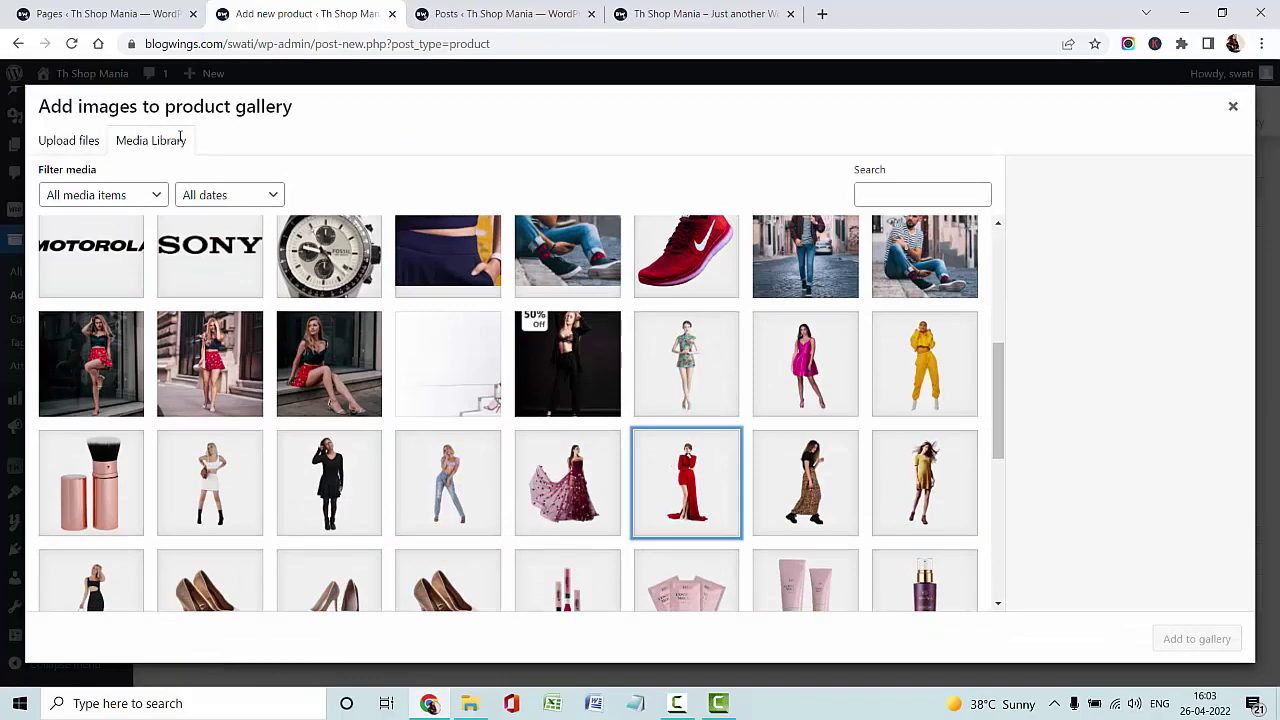
click(1196, 639)
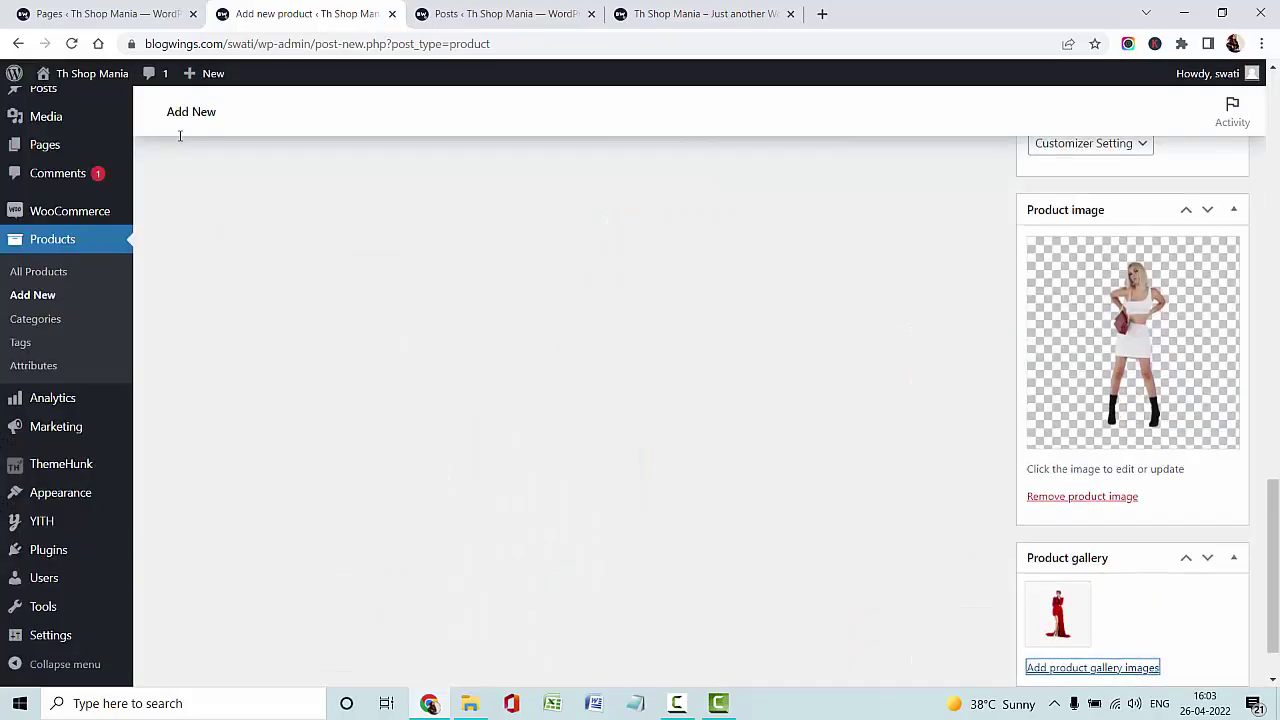
key(Return)
click(805, 483)
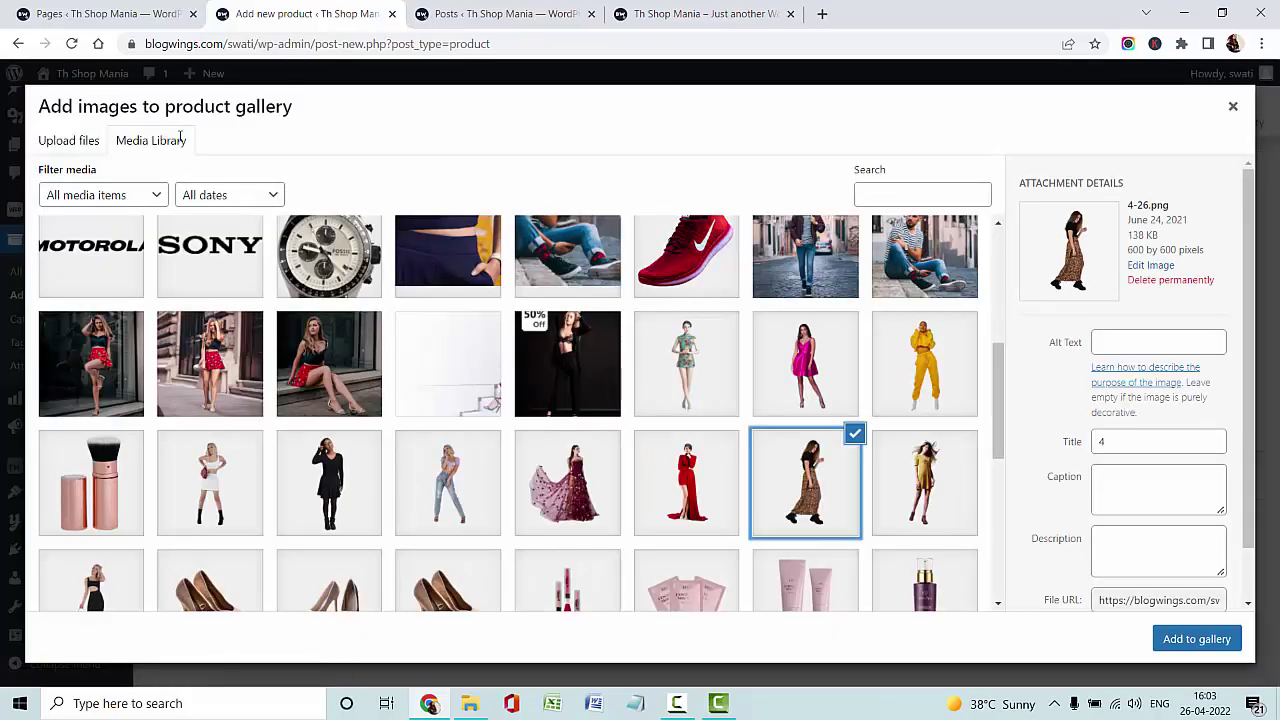
key(Return)
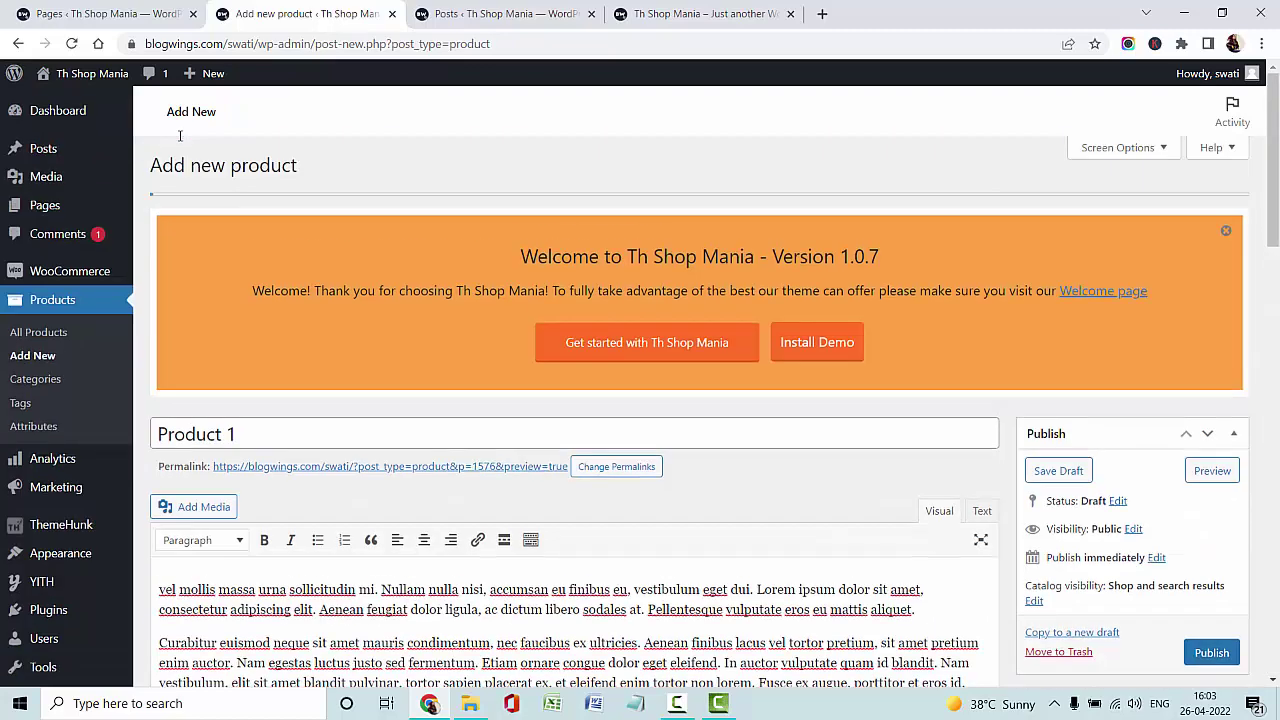
- Publish the product and review its entry in the list of all products
key(Return)
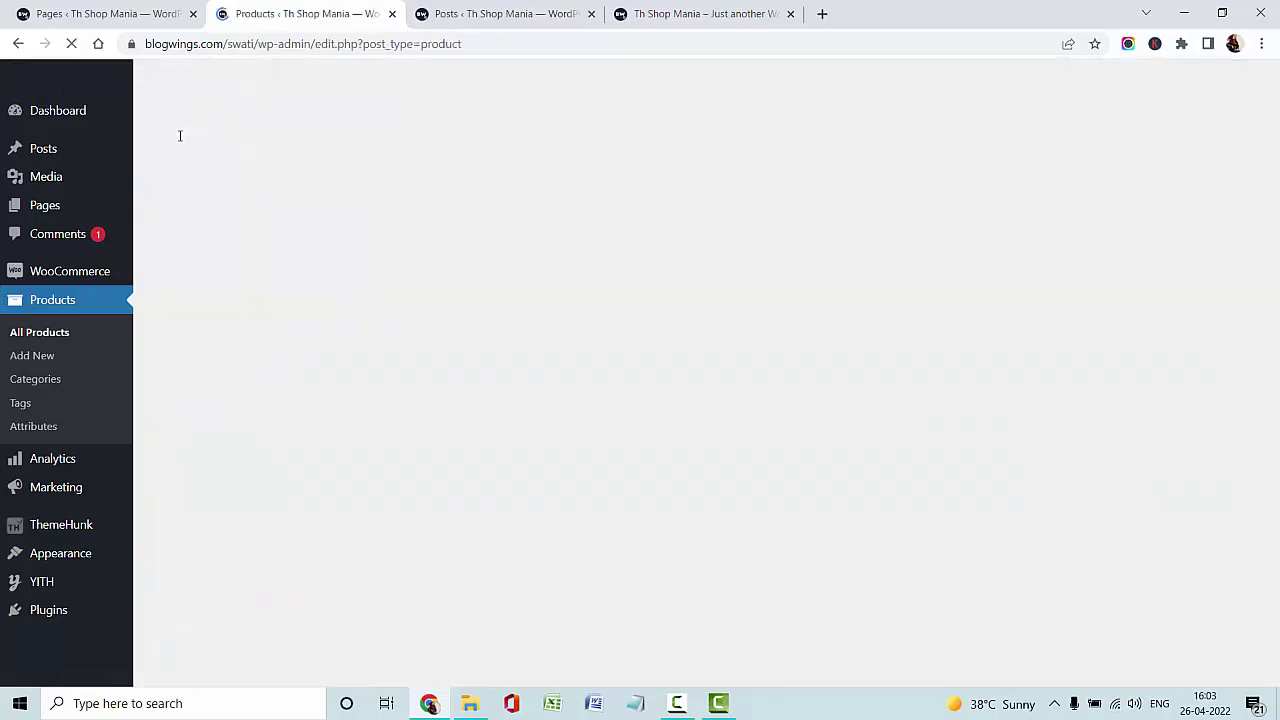
scroll(180, 135, down, 2)
scroll(180, 135, down, 8)
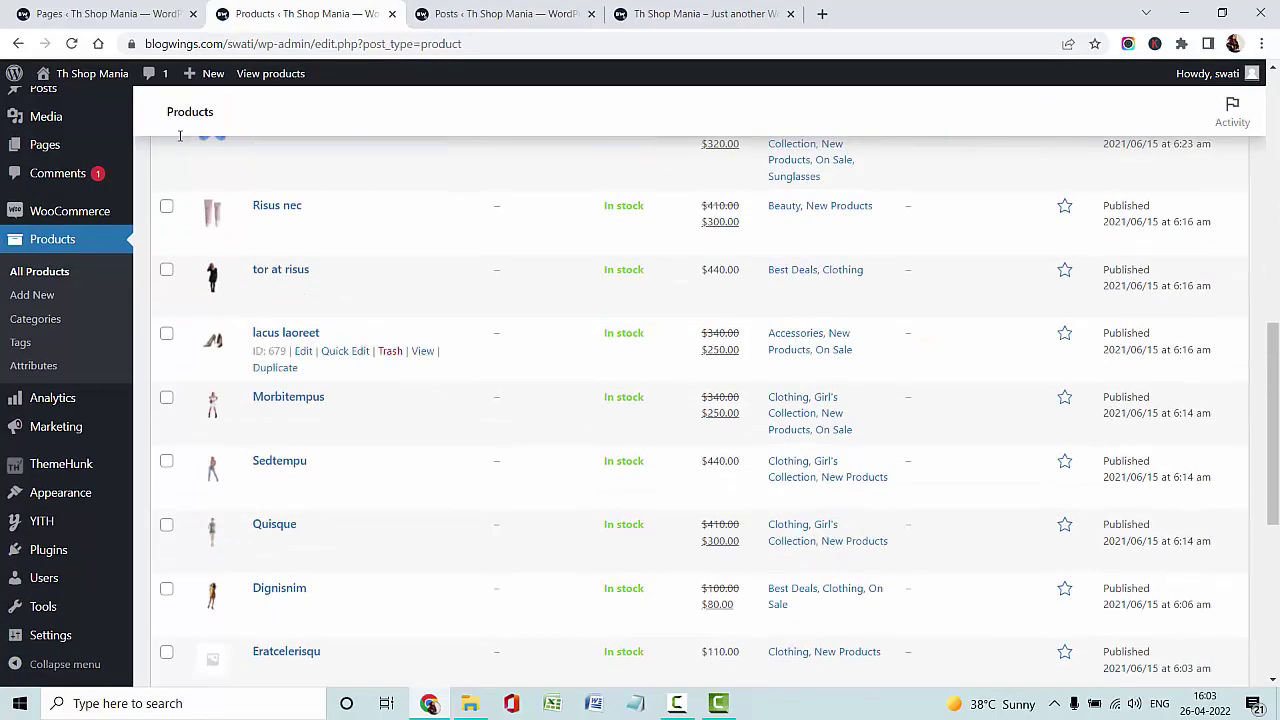
scroll(180, 135, up, 4)
scroll(180, 135, up, 5)
scroll(180, 135, down, 9)
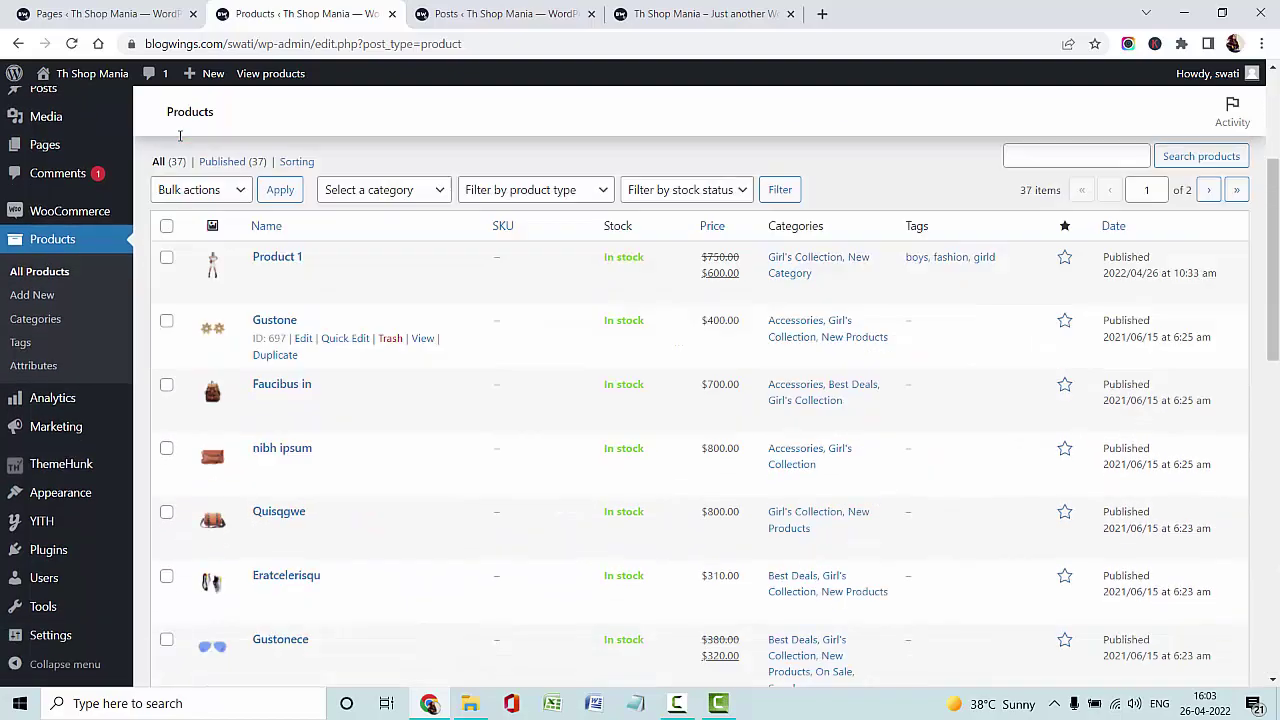
scroll(180, 135, up, 9)
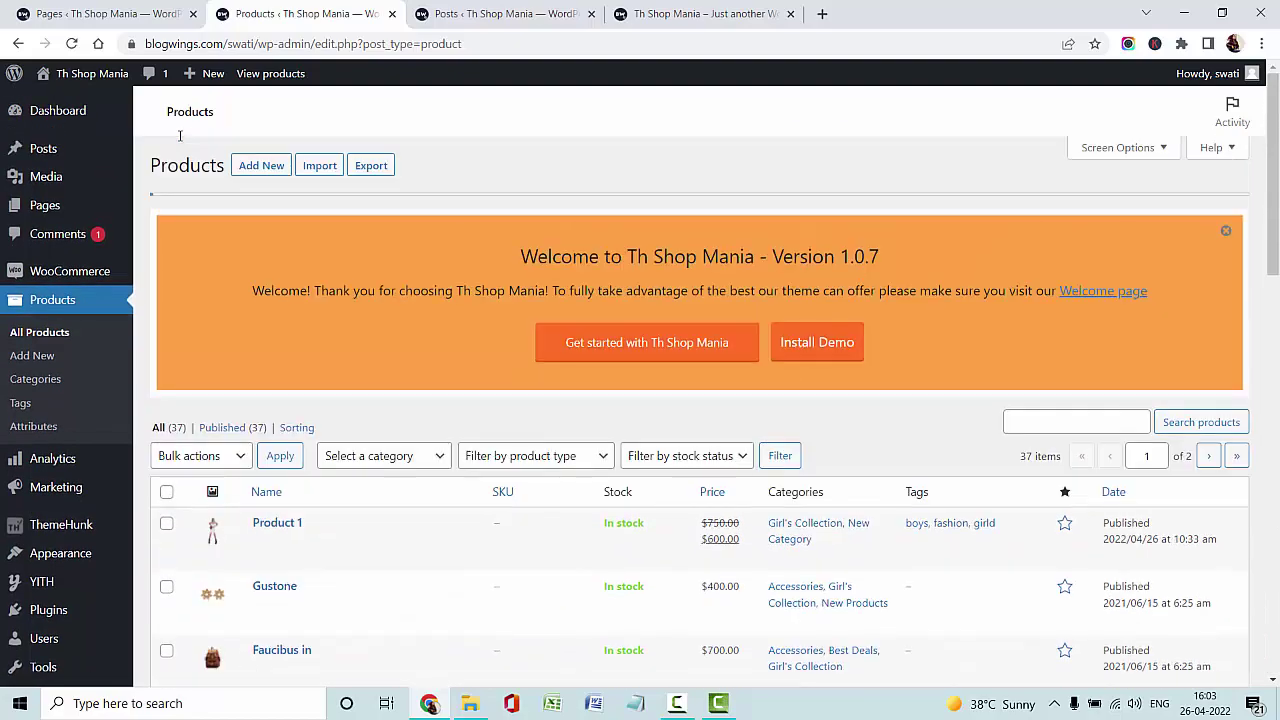
scroll(180, 135, down, 2)
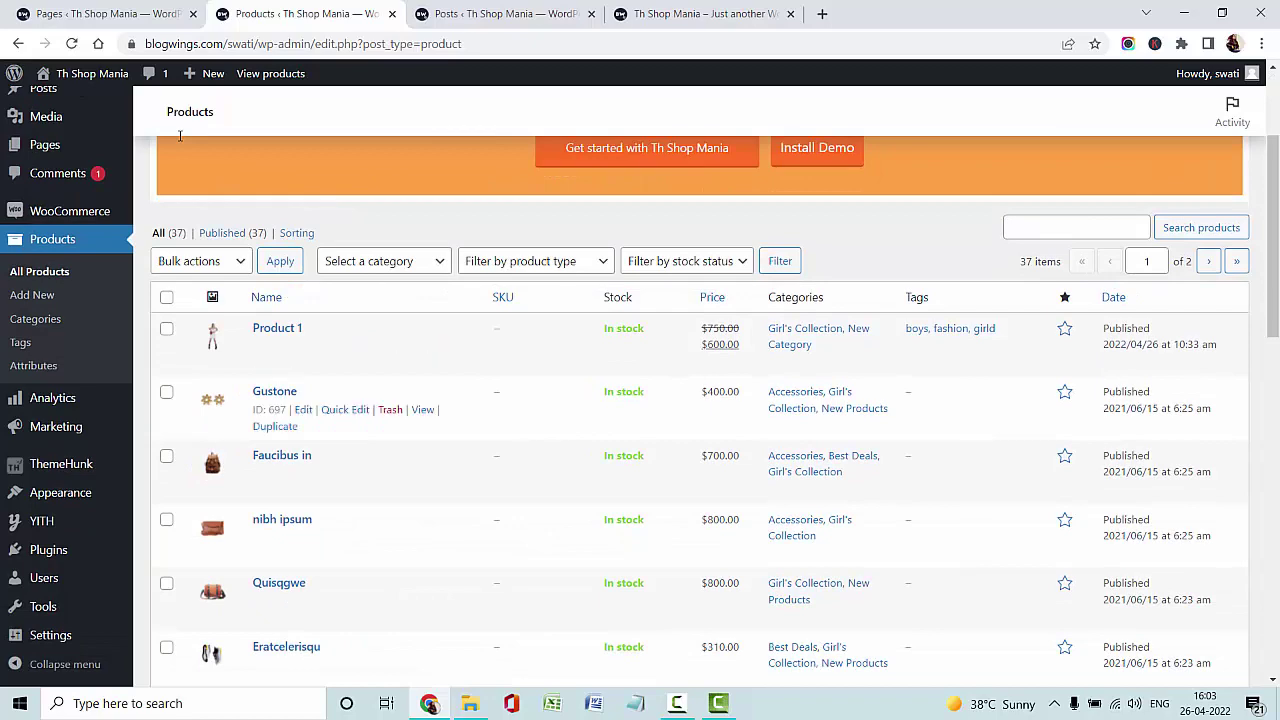
- Create a new navigation menu named "My Menu 1"
click(165, 506)
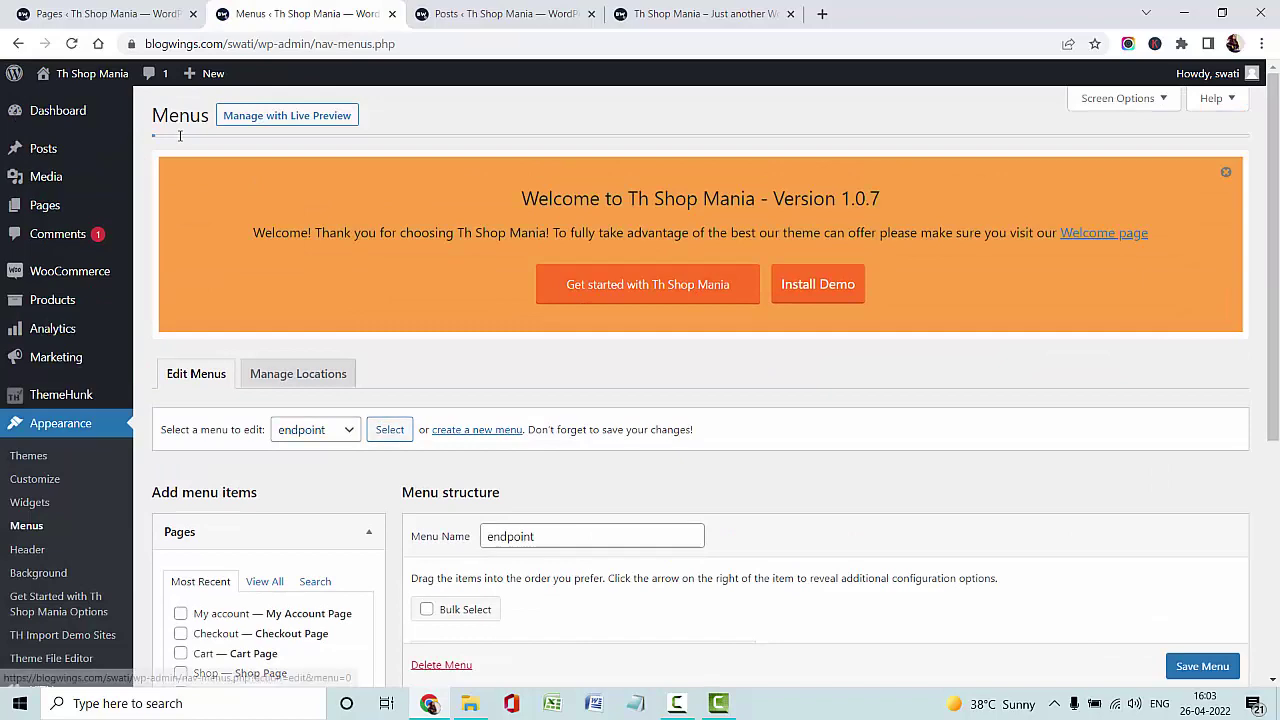
click(477, 429)
scroll(180, 136, down, 2)
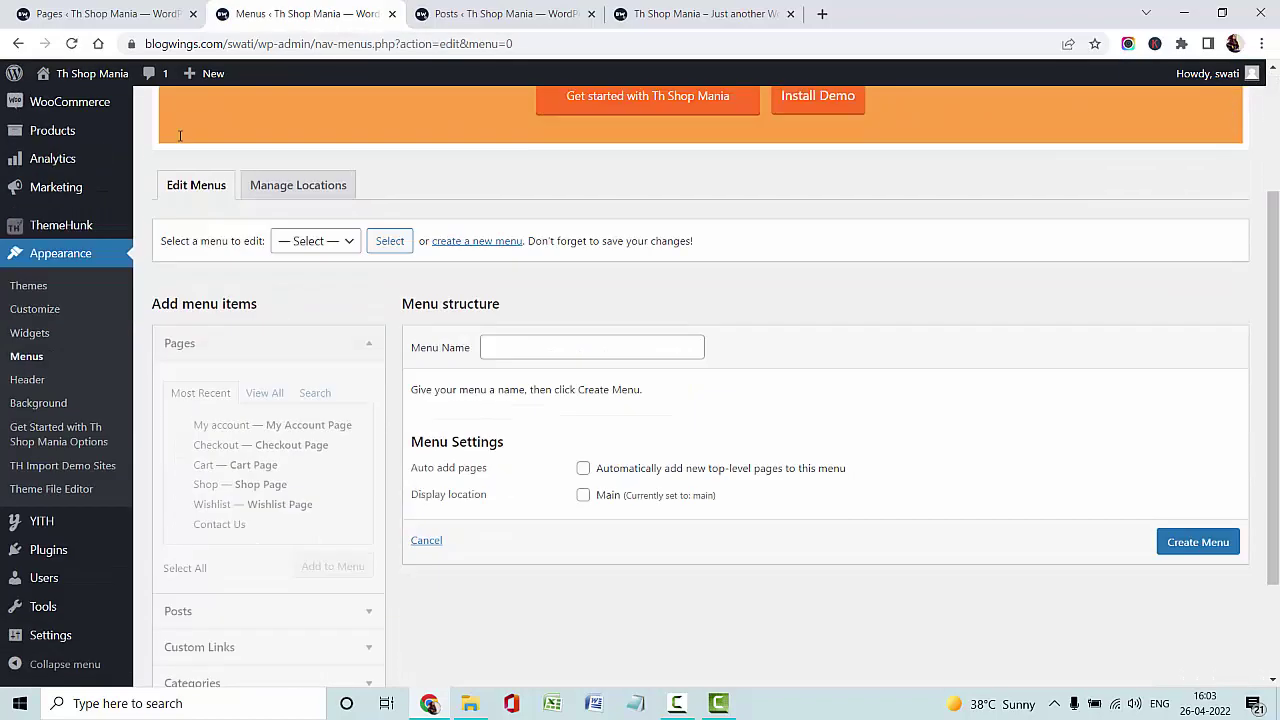
click(477, 235)
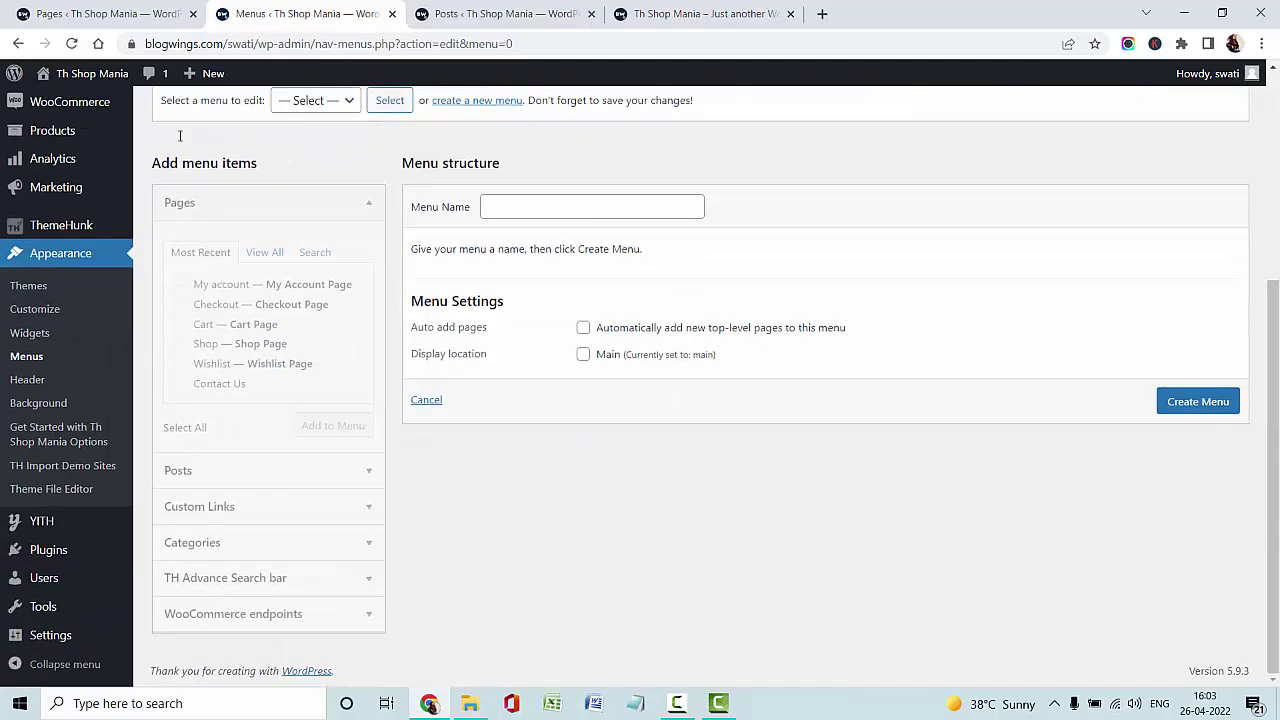
text(My )
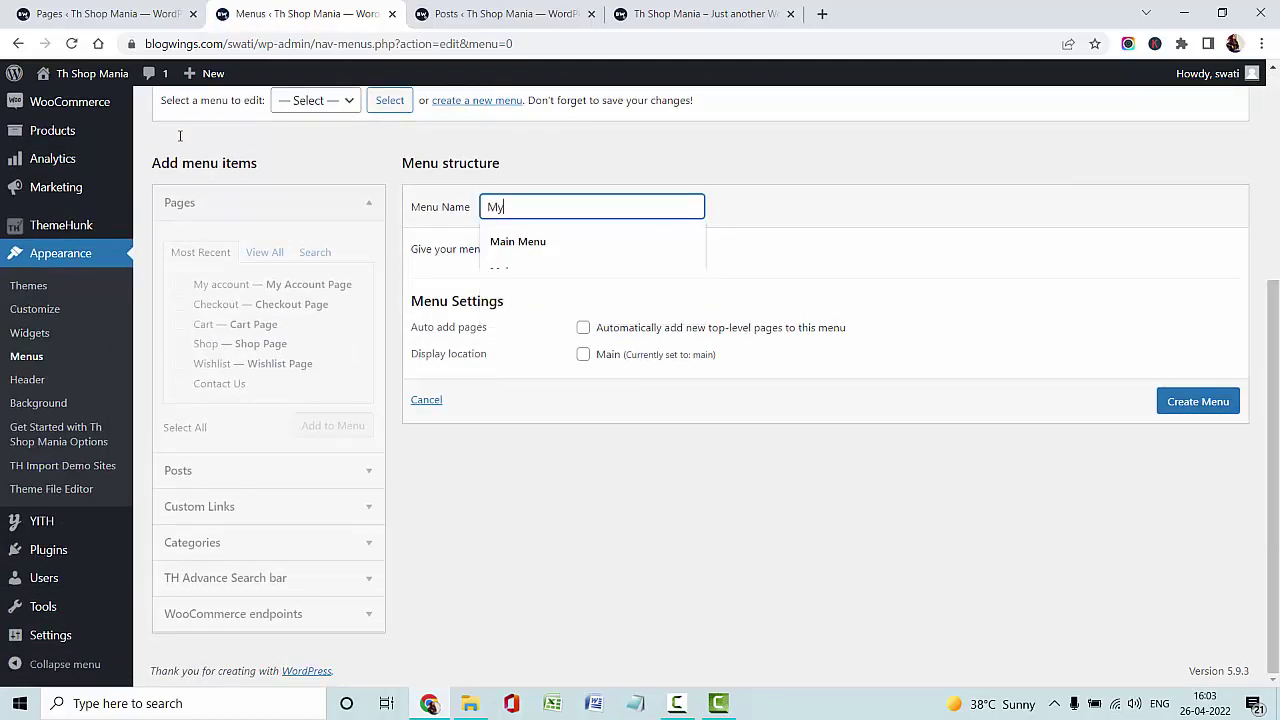
text(Menu )
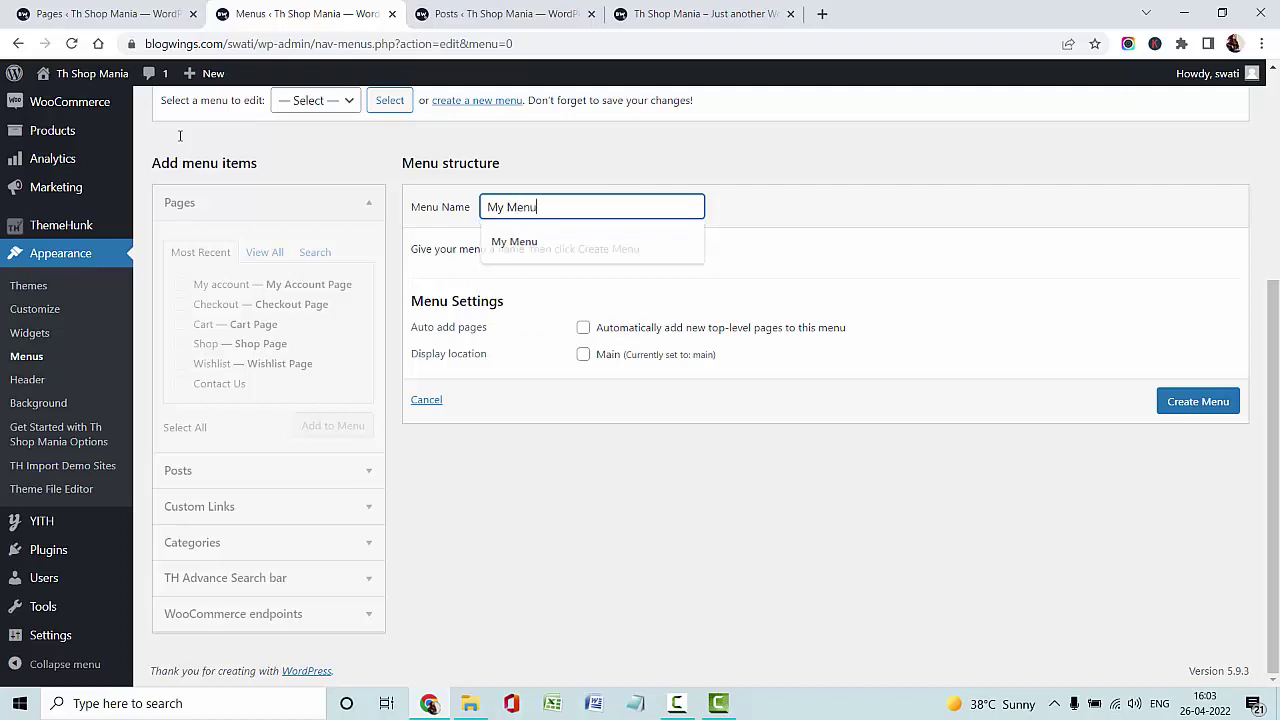
text(1)
key(Return)
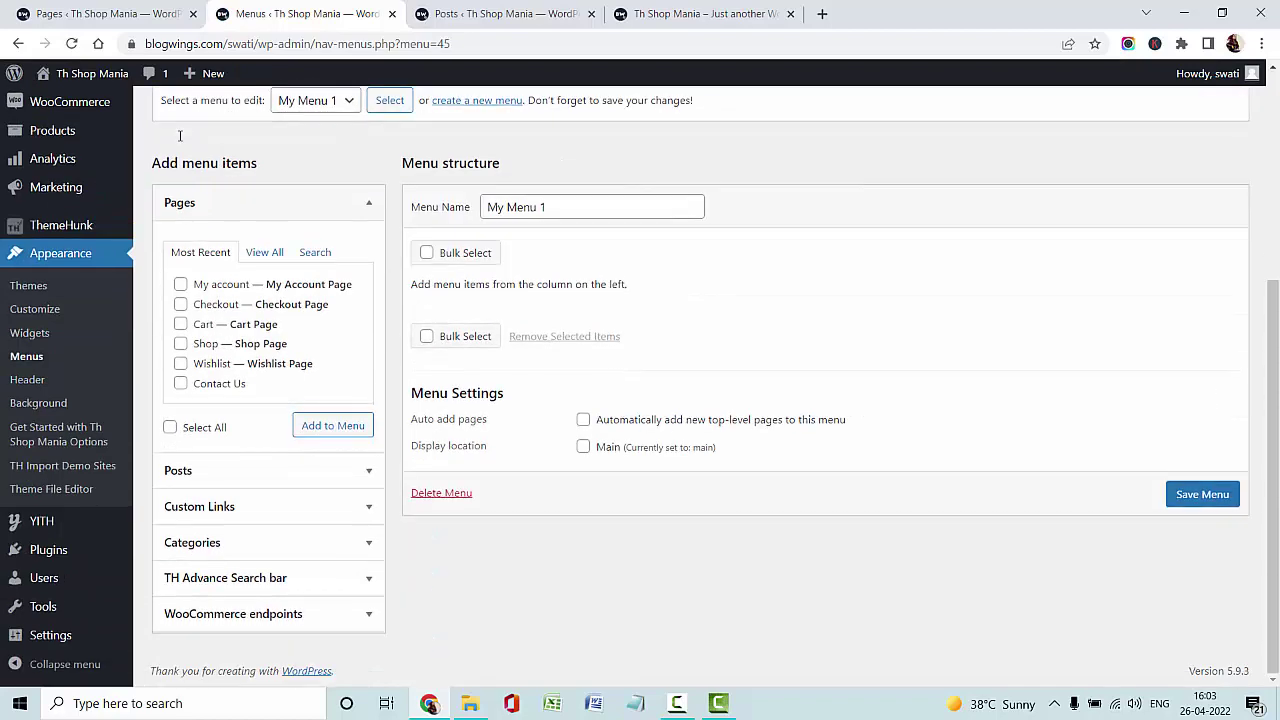
- Add the Home, Contact Us and Shop pages to My Menu 1
click(265, 252)
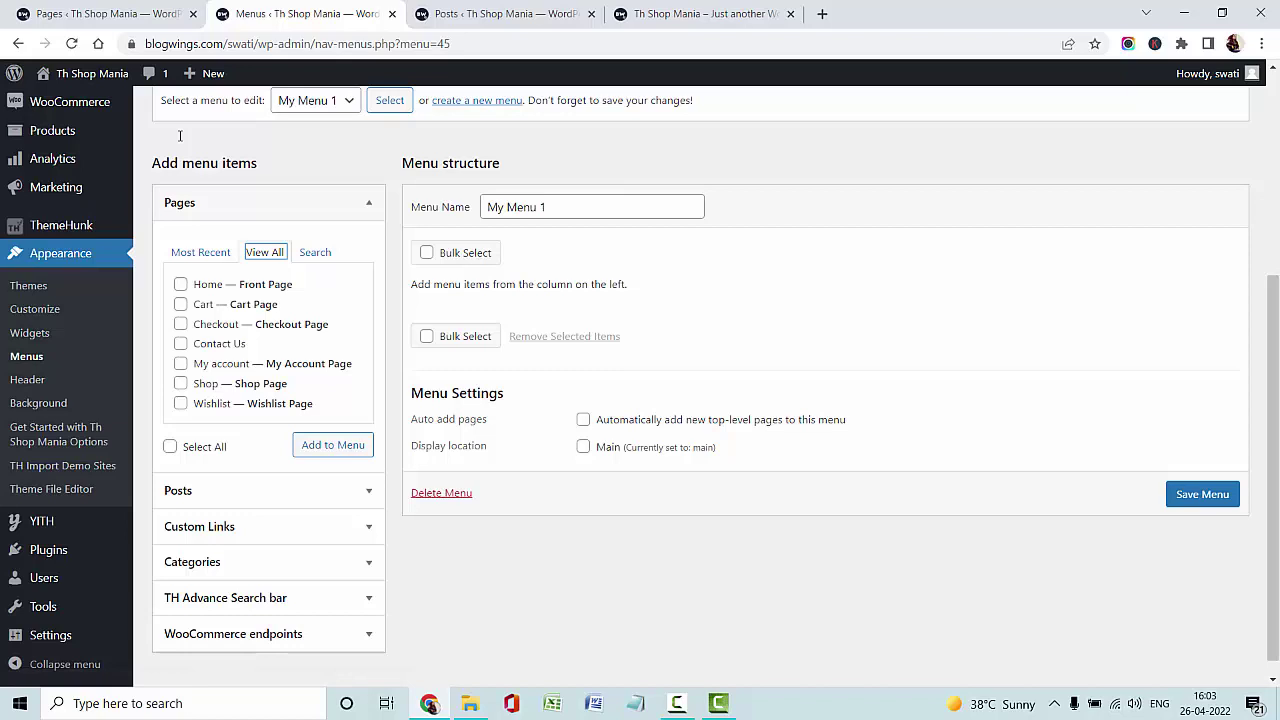
click(180, 284)
key(Tab)
key(Tab)
key(Tab)
key(Tab)
key(Tab)
key(space)
key(shift+Tab)
key(shift+Tab)
key(space)
key(Return)
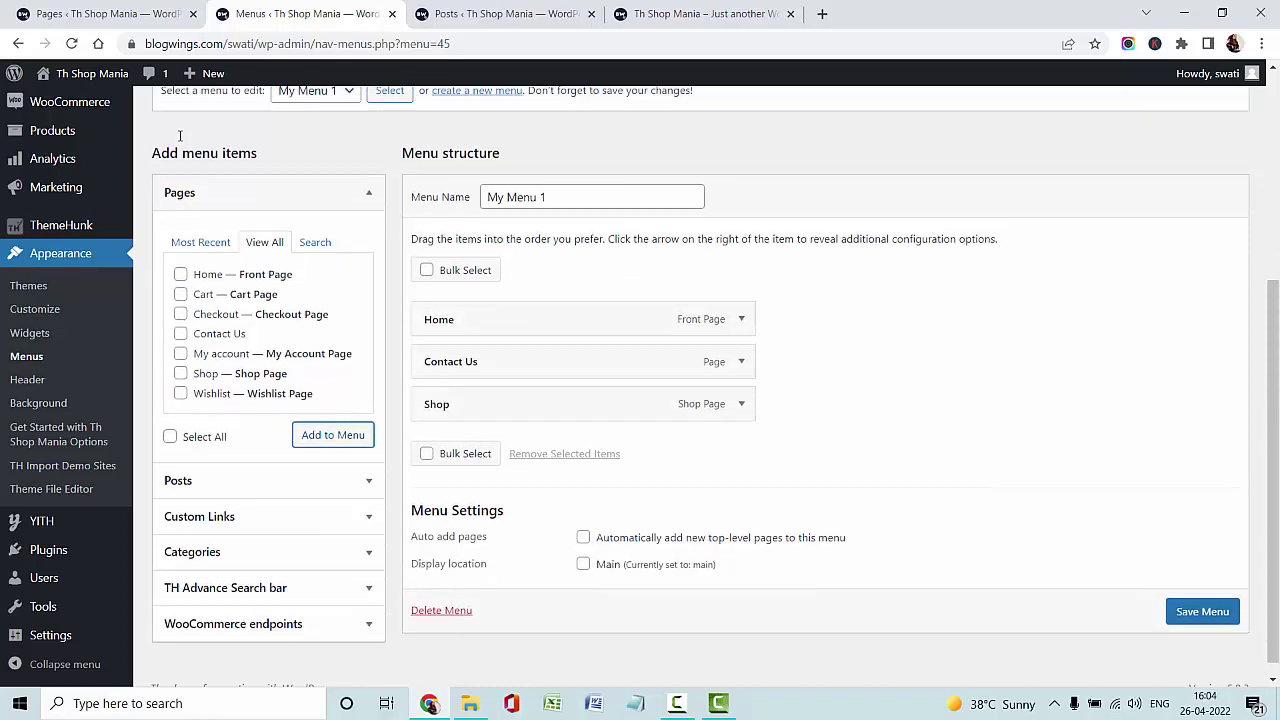
- Add the post "Post 1" to My Menu 1
key(Tab)
key(Return)
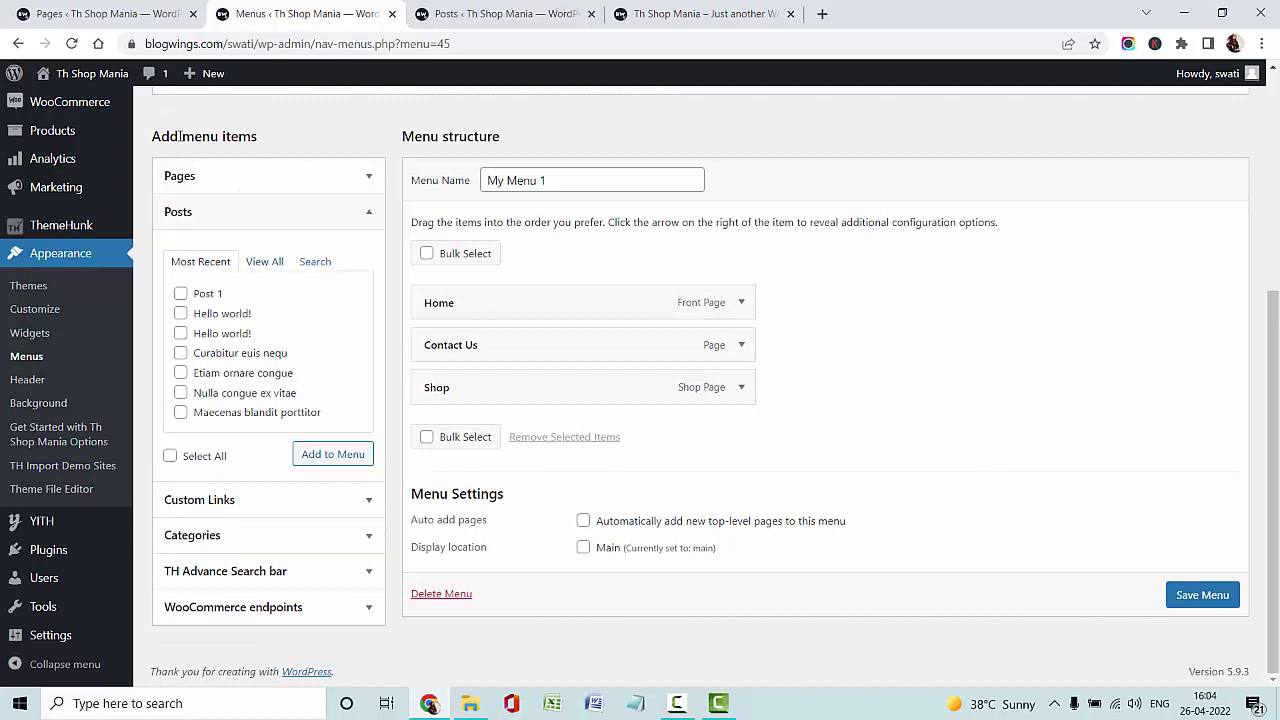
key(space)
key(Return)
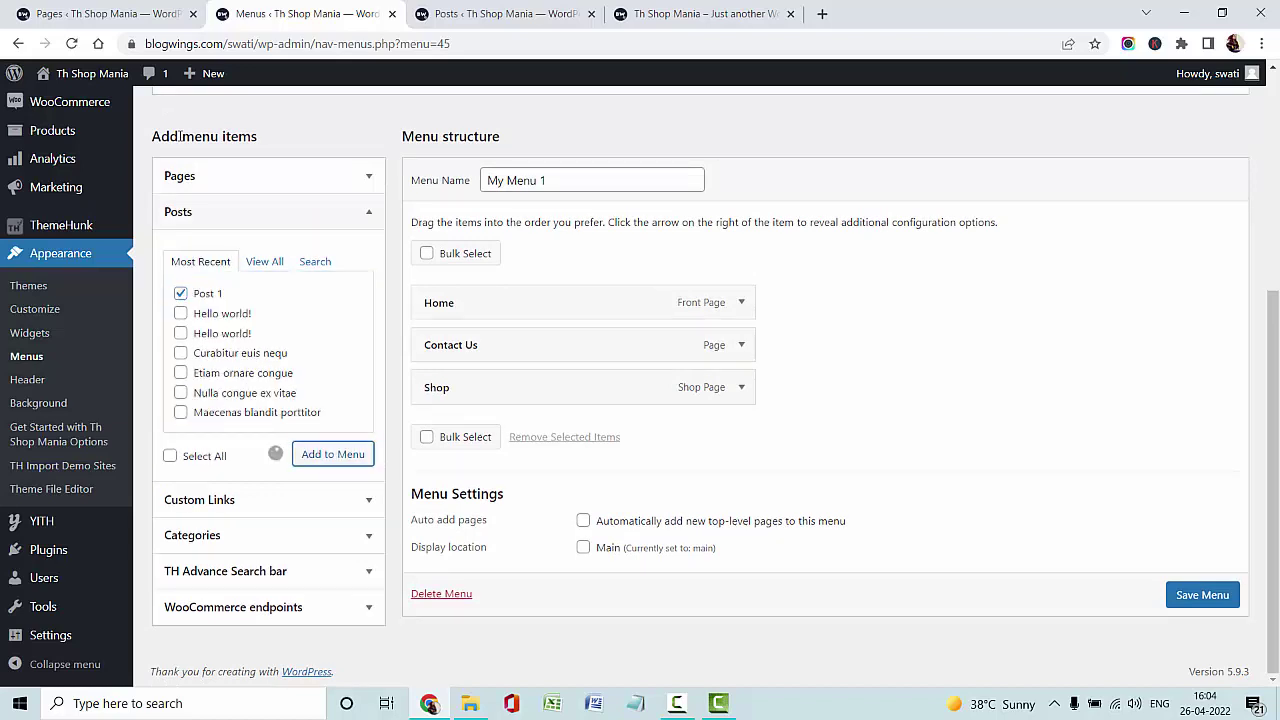
- Order the menu items as Home, Post 1, Shop, Contact Us, assign the menu to the Main display location, and save it
mouse_move(730, 402)
mouse_down()
mouse_move(527, 346)
mouse_move(578, 357)
mouse_move(560, 387)
mouse_move(625, 449)
mouse_move(567, 432)
mouse_up()
scroll(180, 137, down, 1)
click(583, 547)
key(Return)
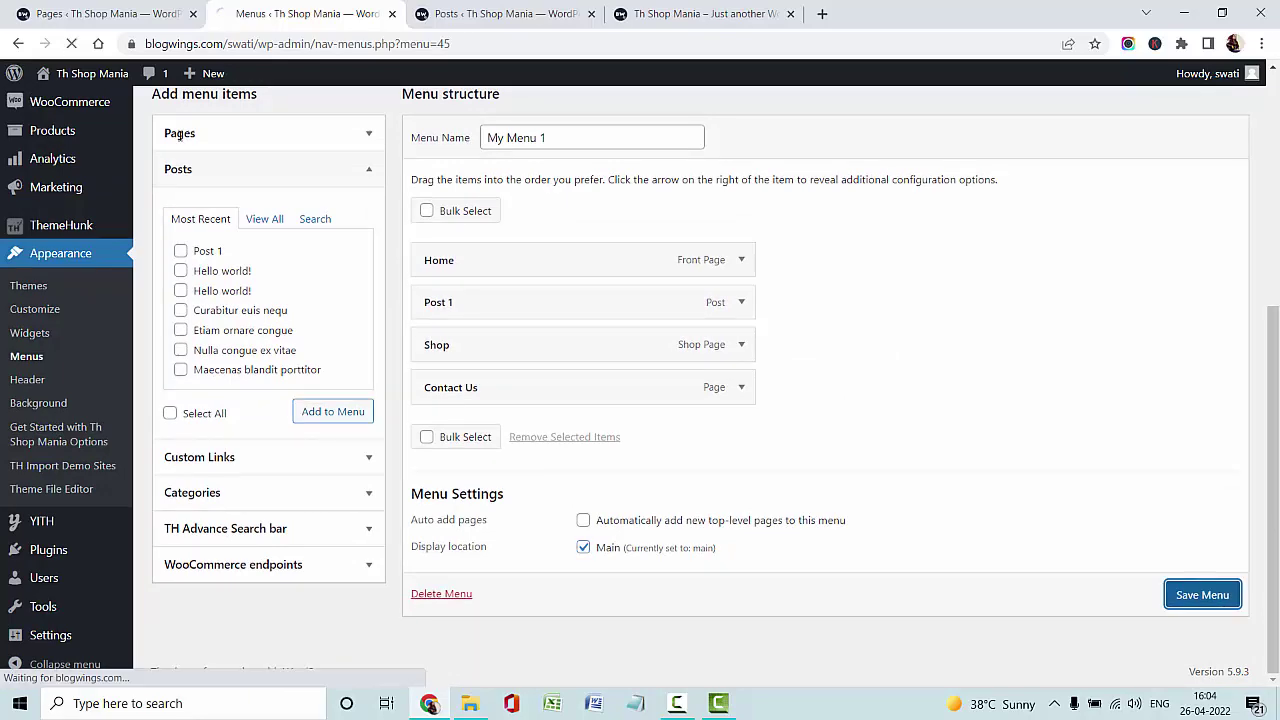
scroll(180, 137, down, 4)
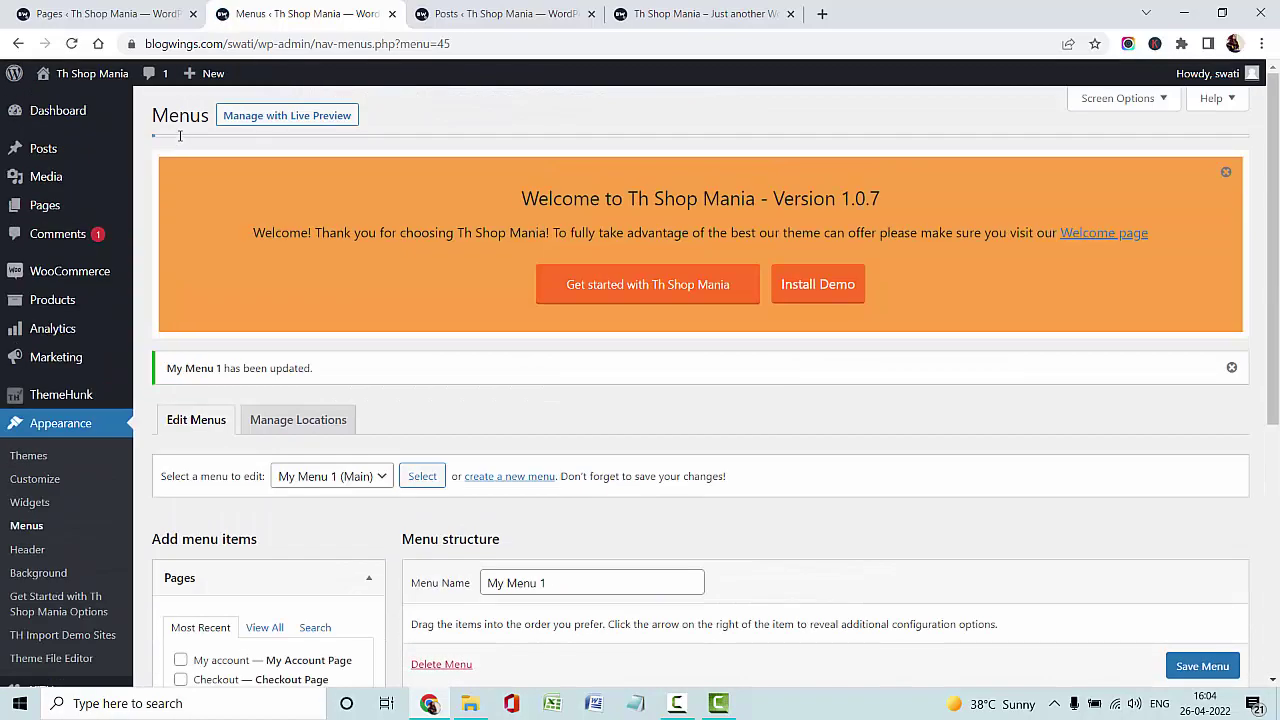
scroll(180, 137, down, 2)
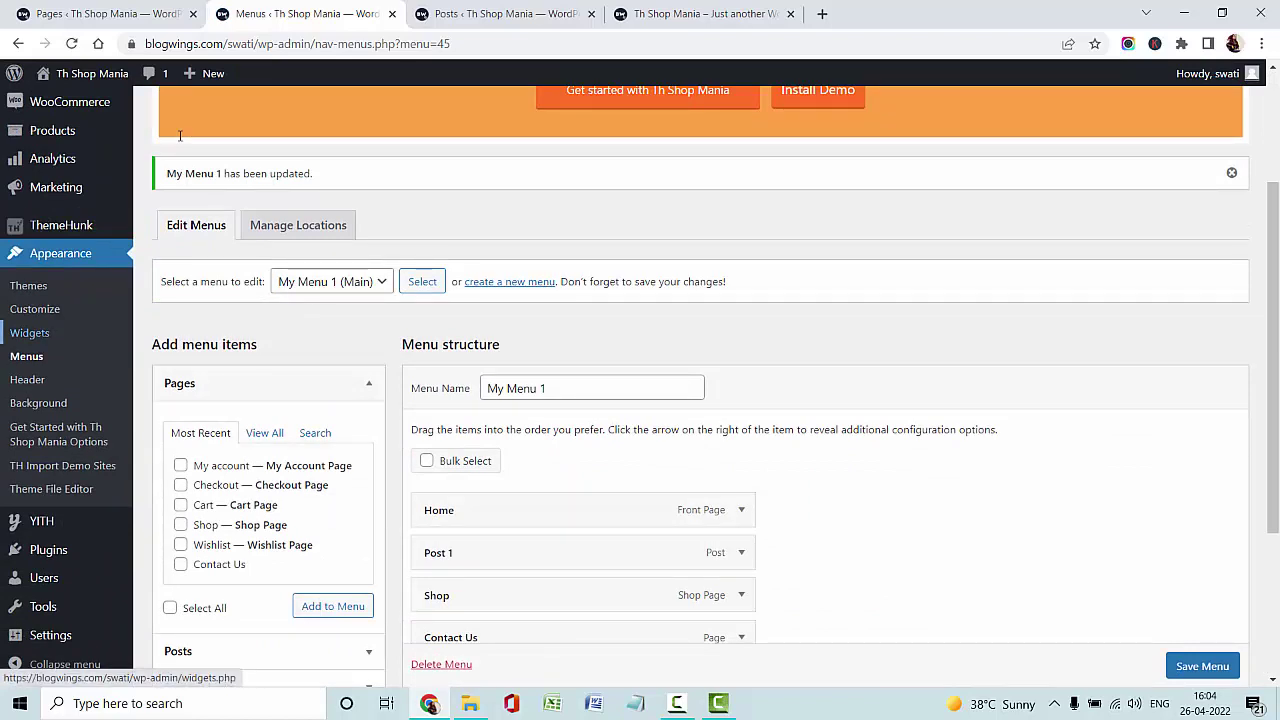
- Add the Product Categories widget to the WooCommerce Shop Page Sidebar
click(30, 333)
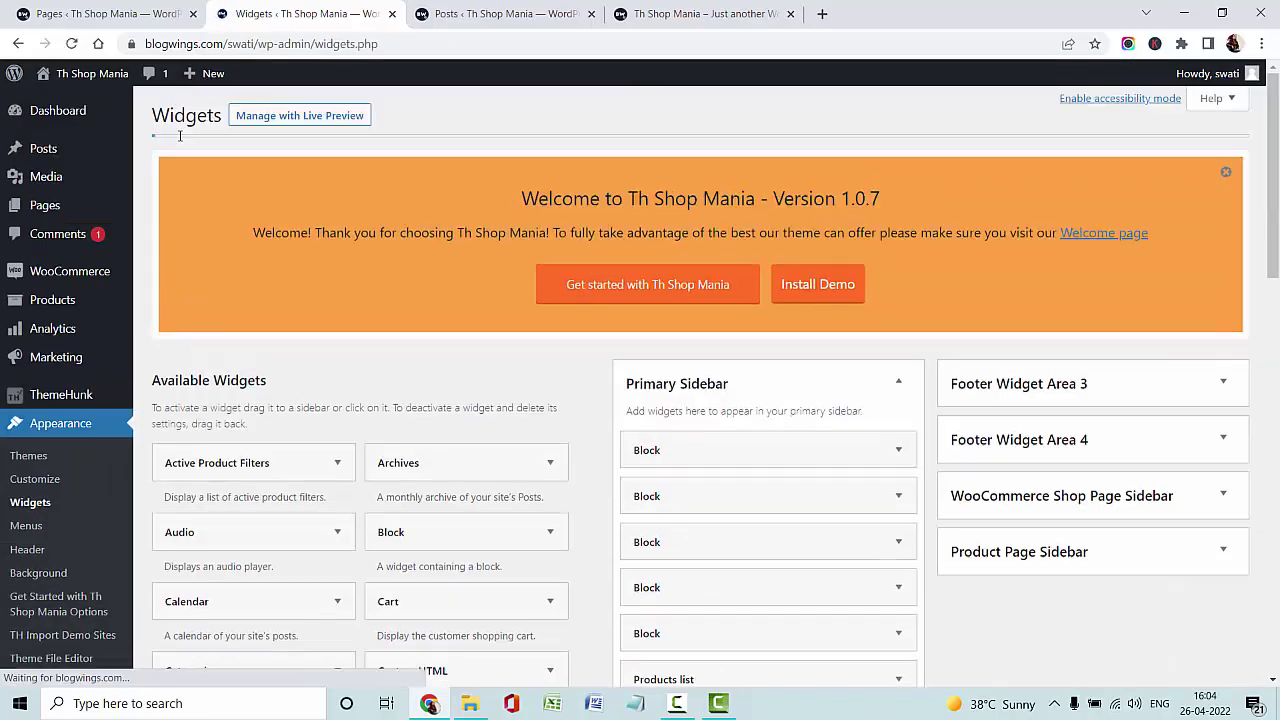
scroll(180, 136, down, 4)
scroll(180, 136, up, 4)
click(1222, 496)
scroll(180, 136, down, 2)
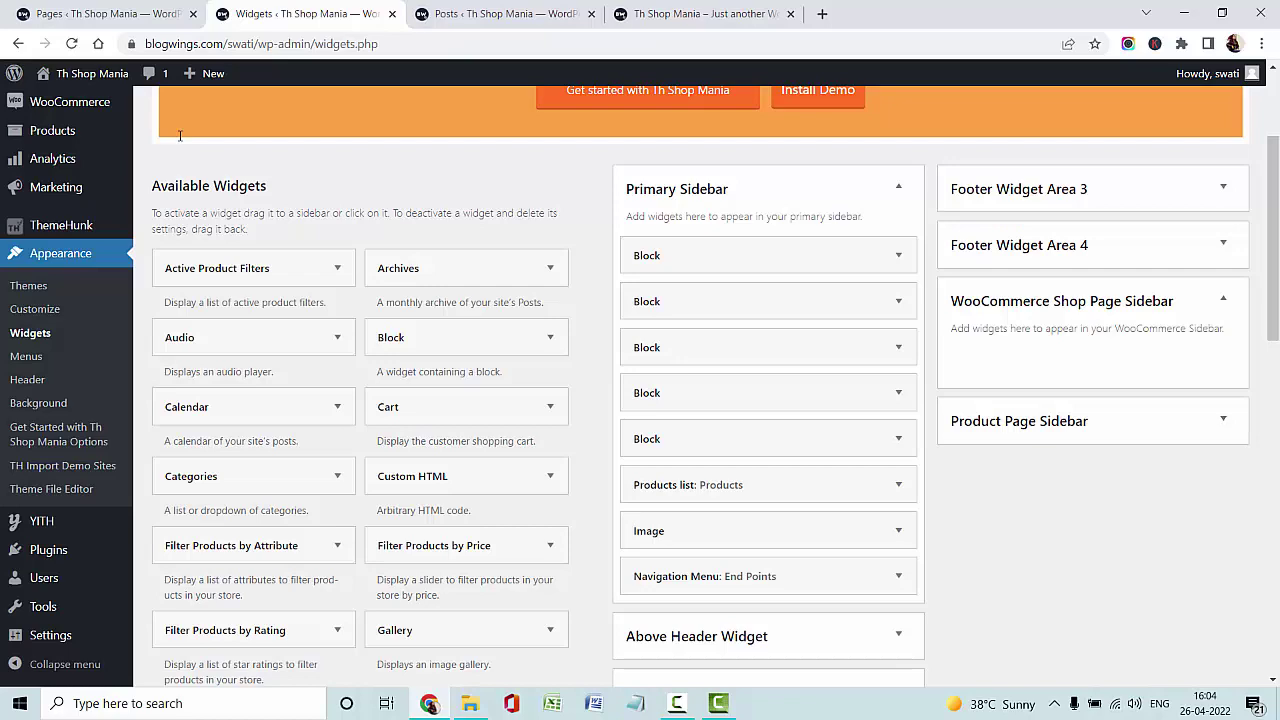
scroll(180, 136, down, 7)
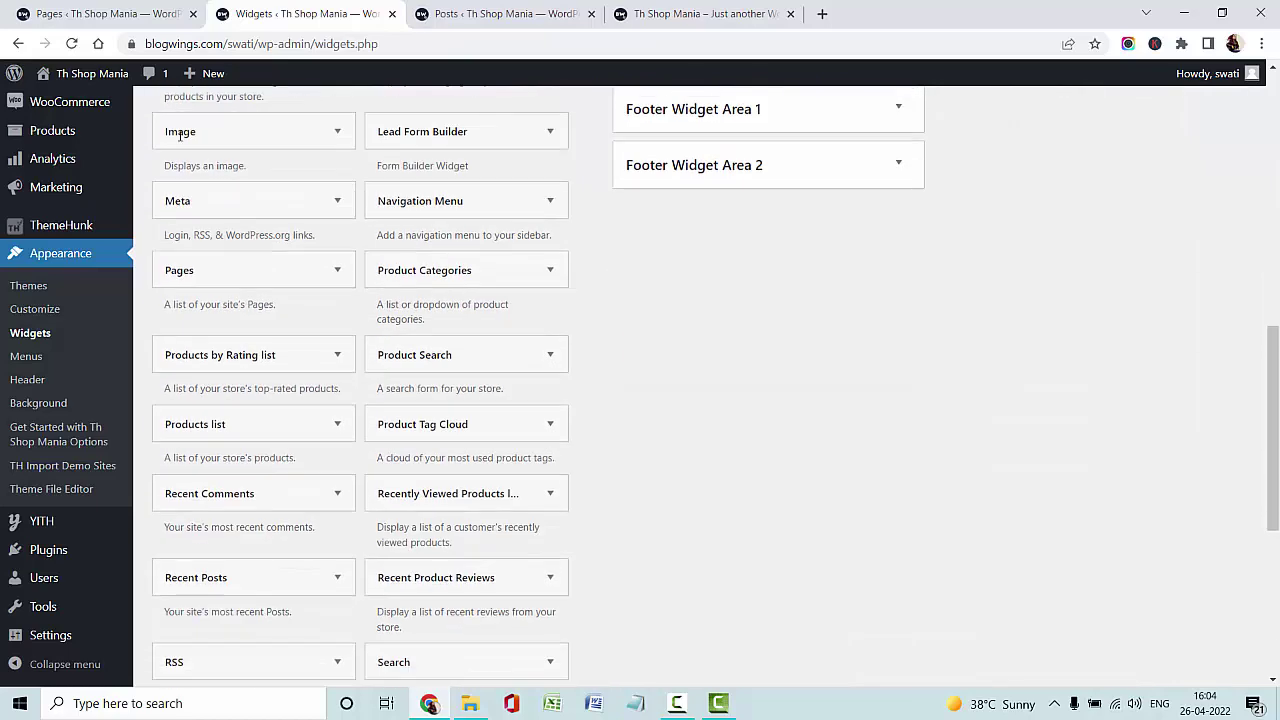
scroll(180, 136, down, 2)
scroll(180, 136, down, 2)
scroll(180, 136, up, 12)
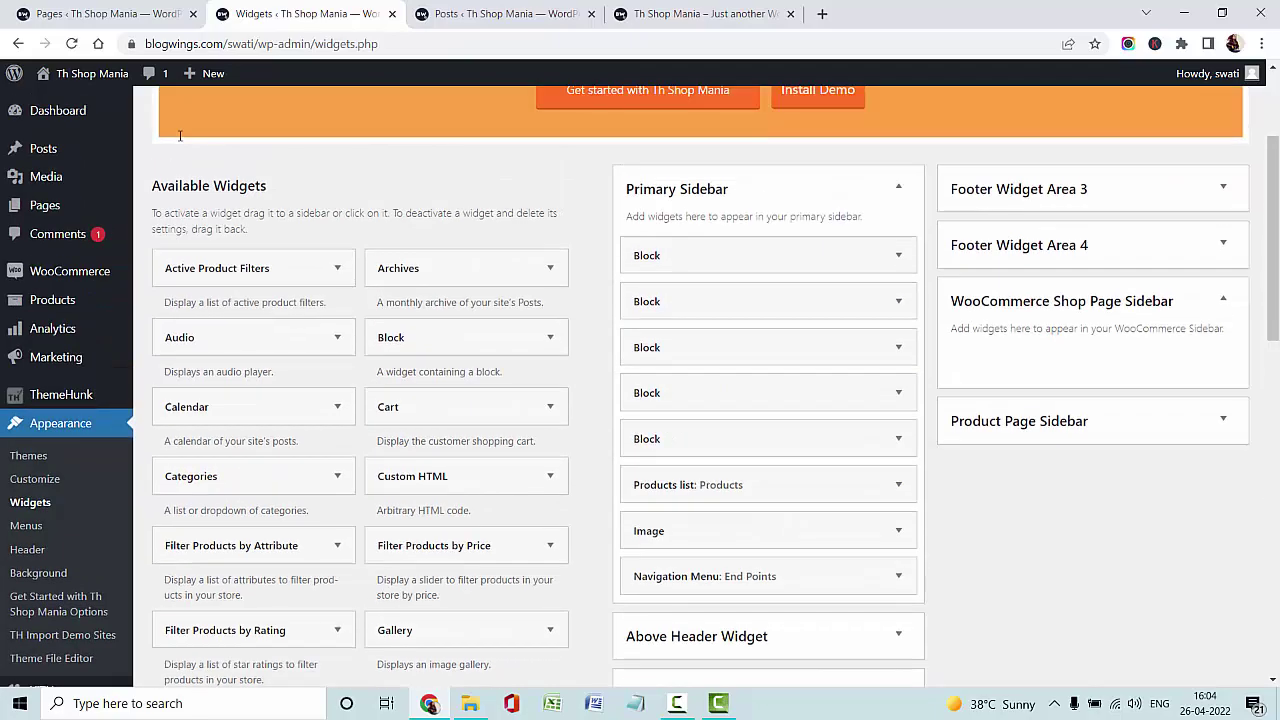
scroll(180, 136, down, 2)
scroll(180, 136, down, 2)
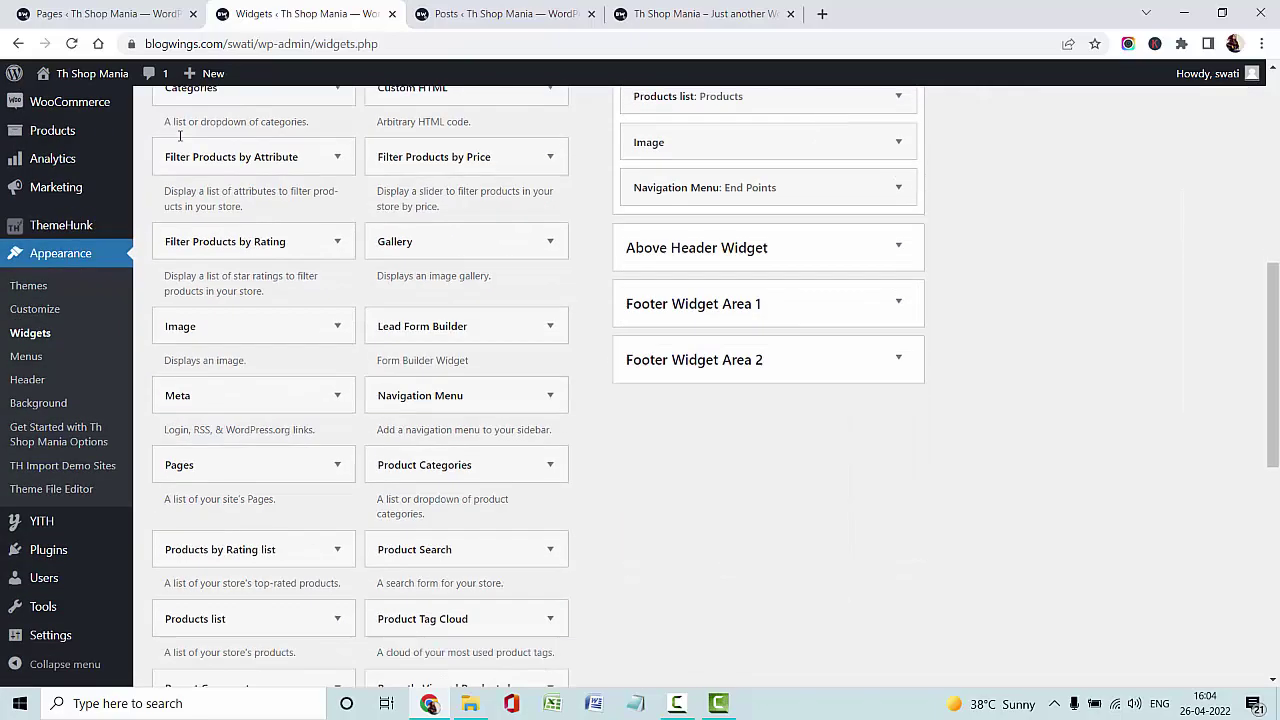
scroll(1128, 293, up, 6)
mouse_move(450, 465)
mouse_down()
mouse_move(1128, 293)
mouse_move(1070, 484)
mouse_move(1060, 649)
mouse_move(1044, 531)
mouse_up()
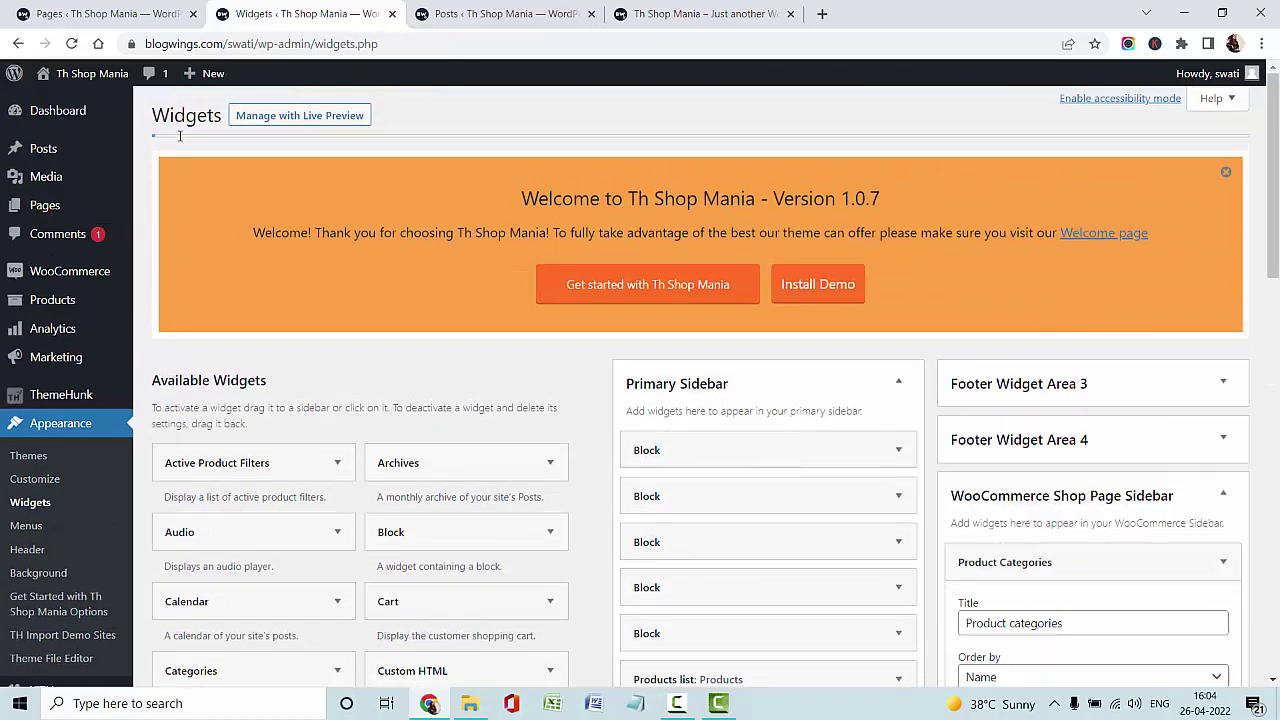
- Add the Products list widget below Product Categories in the WooCommerce Shop Page Sidebar, keeping its default settings
scroll(180, 136, down, 4)
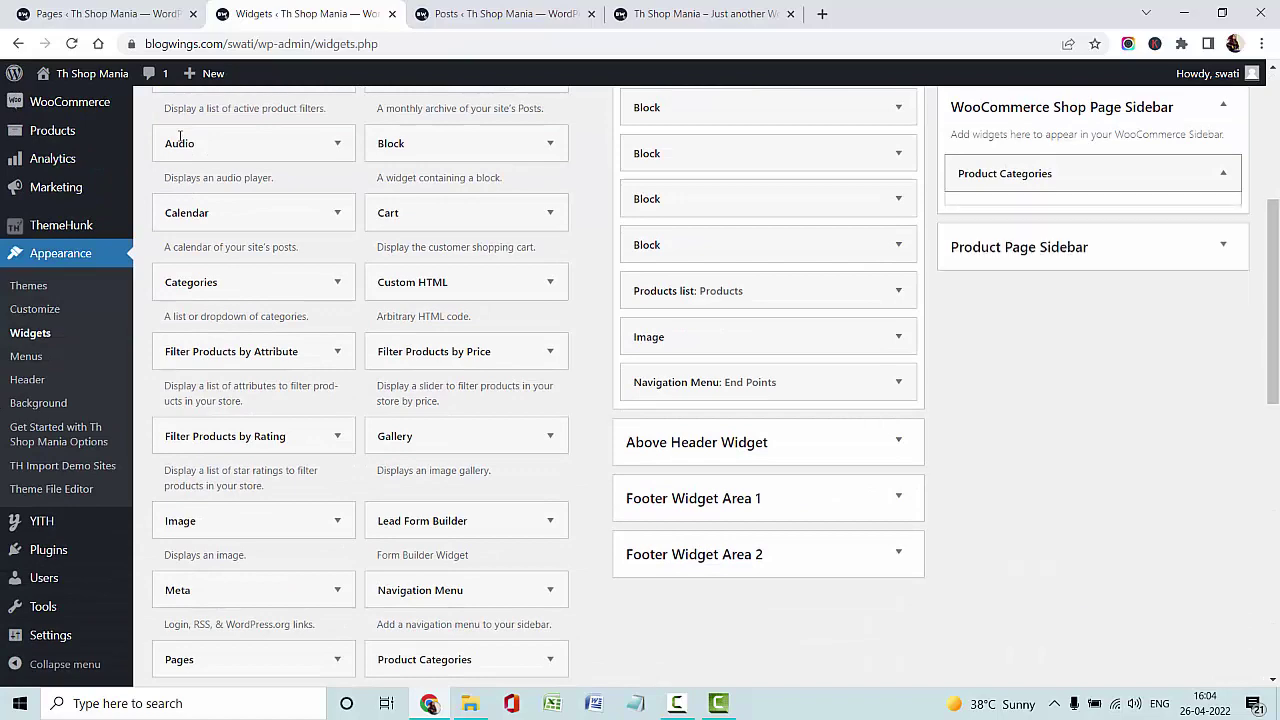
scroll(180, 137, down, 2)
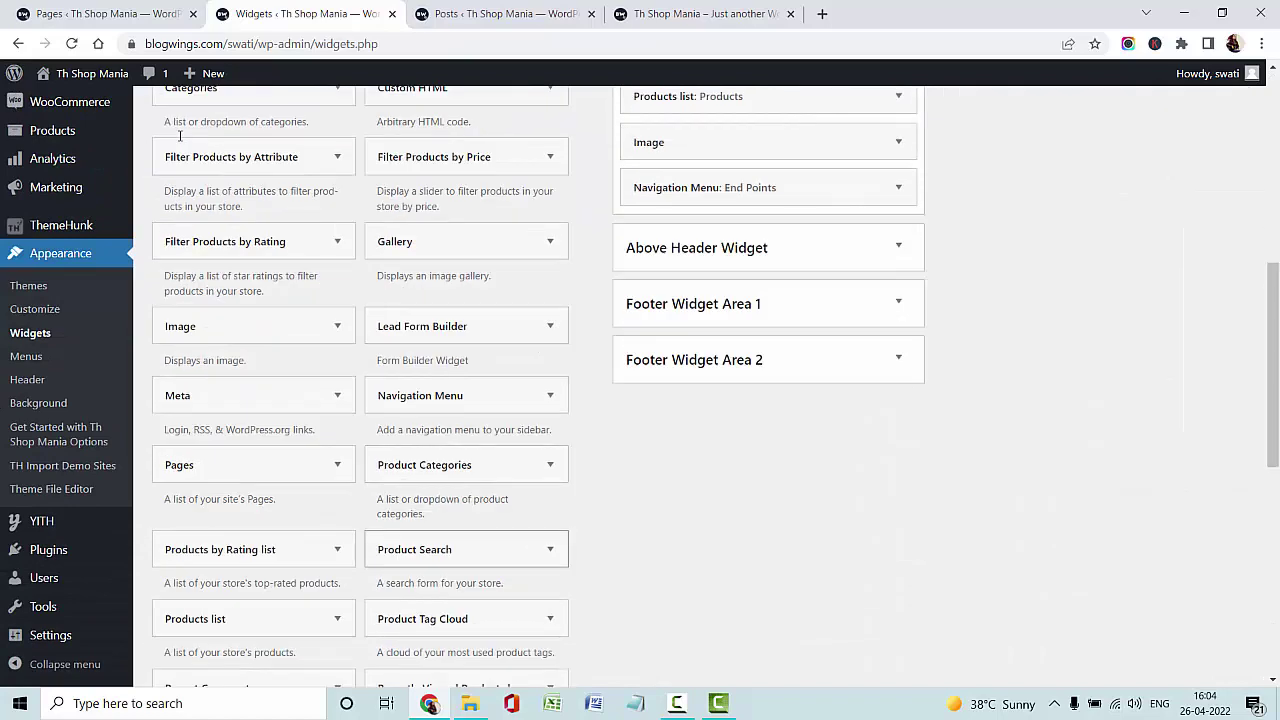
drag(235, 619, 1075, 404)
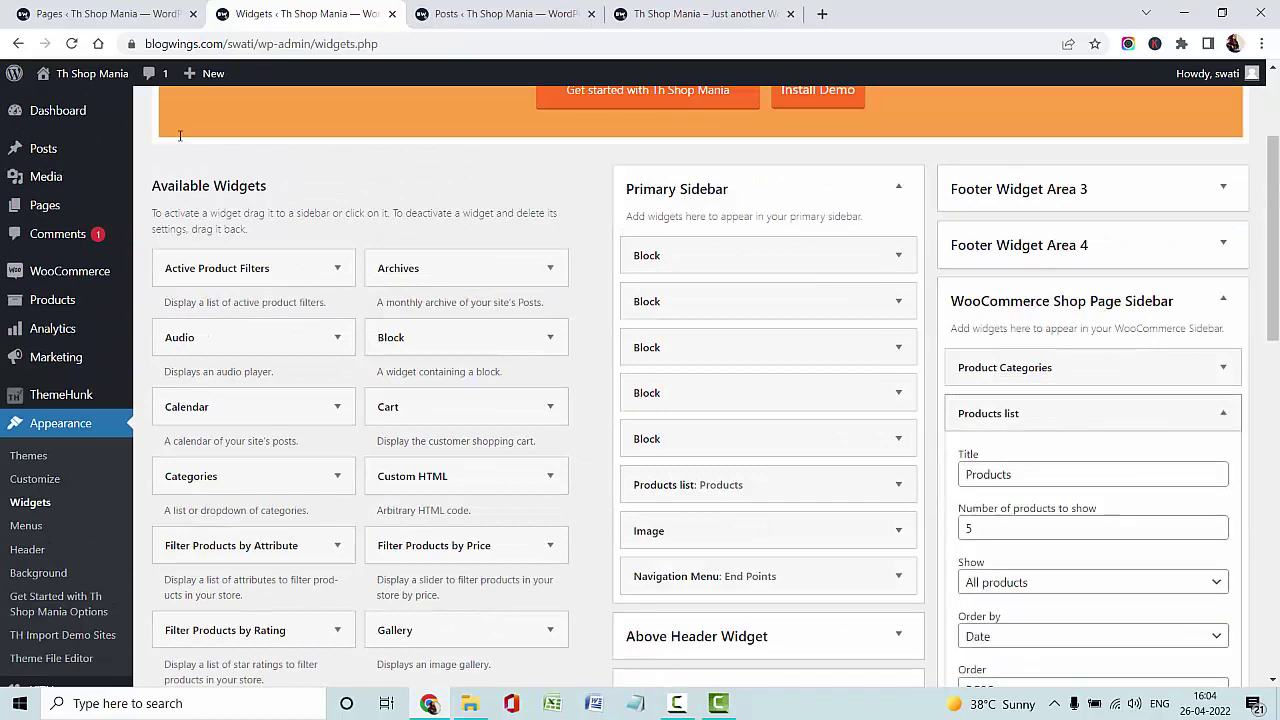
click(1080, 412)
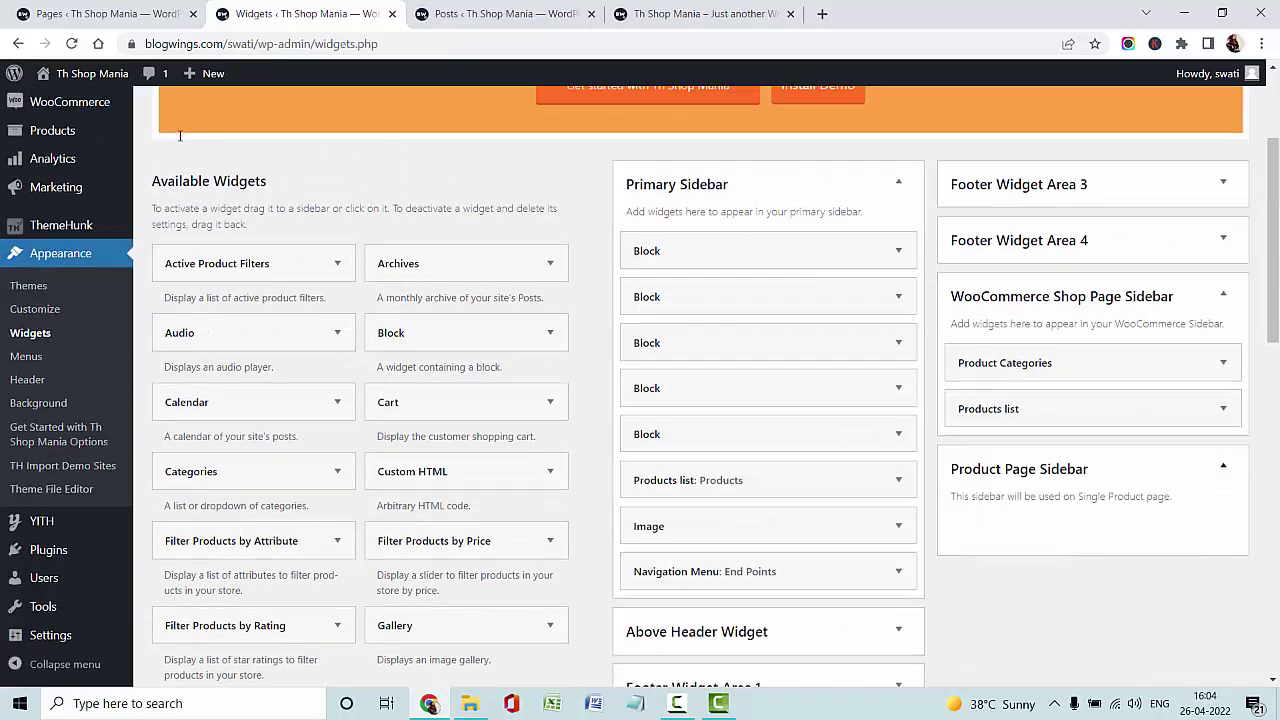
- Add the Products by Rating list widget to the Product Page Sidebar
scroll(180, 137, down, 2)
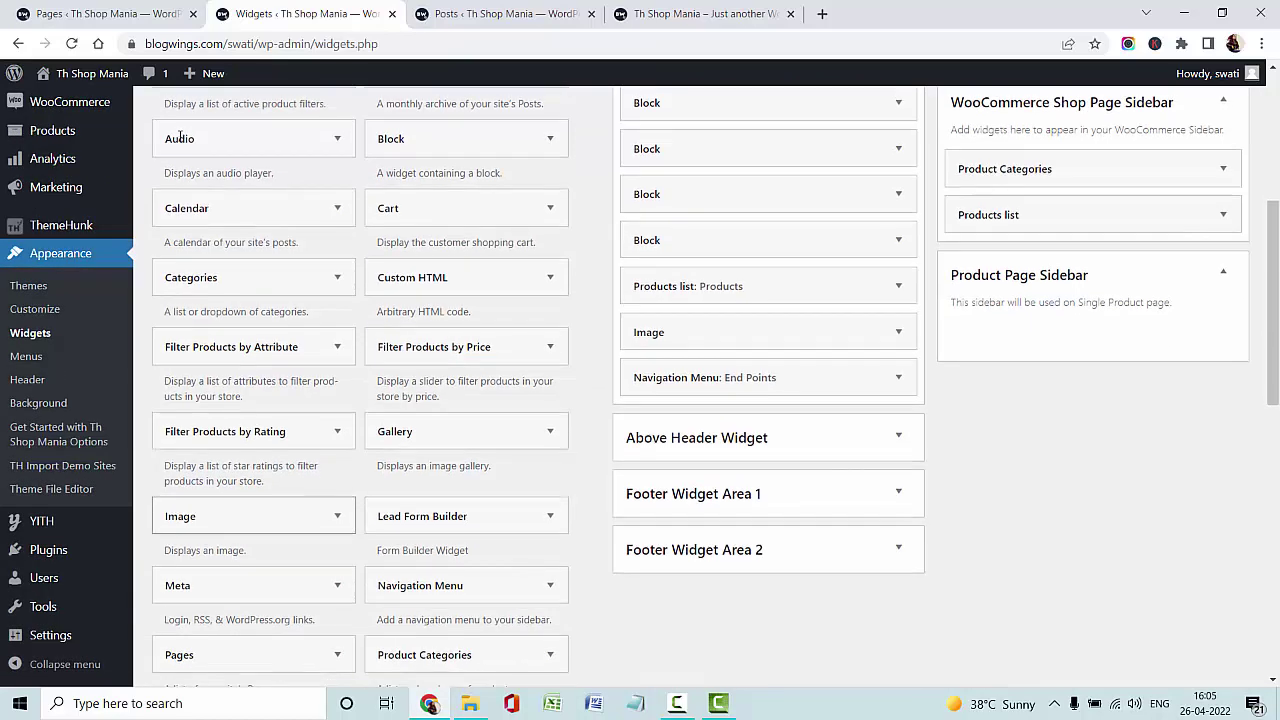
scroll(180, 136, down, 2)
drag(254, 549, 1142, 160)
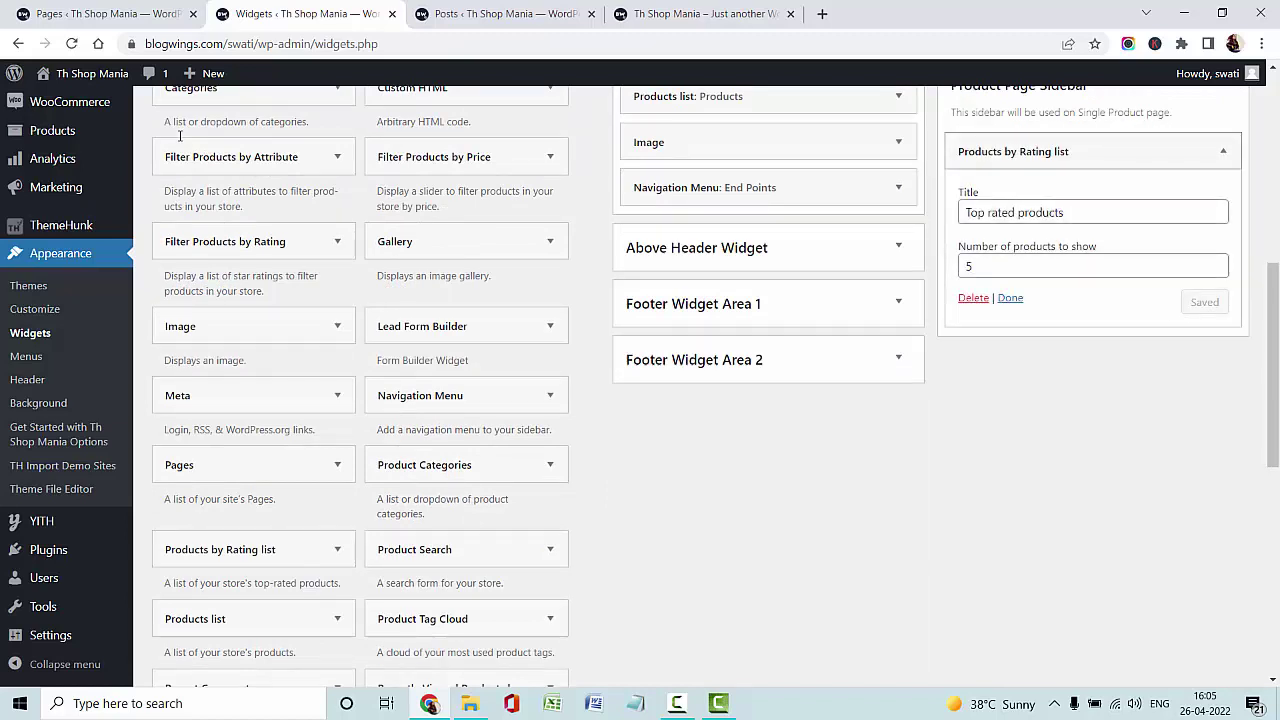
- Open the theme Customizer from the Appearance section in a new tab and view its Site Identity settings
scroll(180, 136, up, 6)
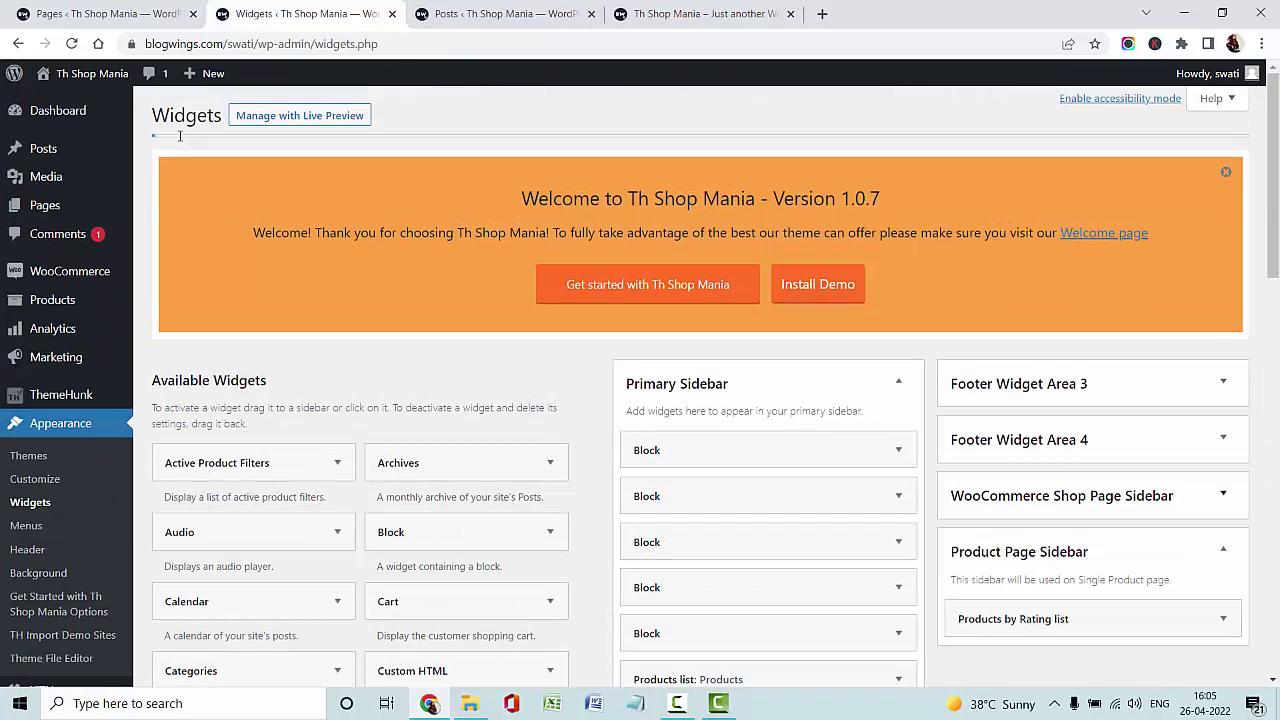
scroll(180, 138, down, 4)
scroll(180, 138, up, 4)
ctrl+click(35, 479)
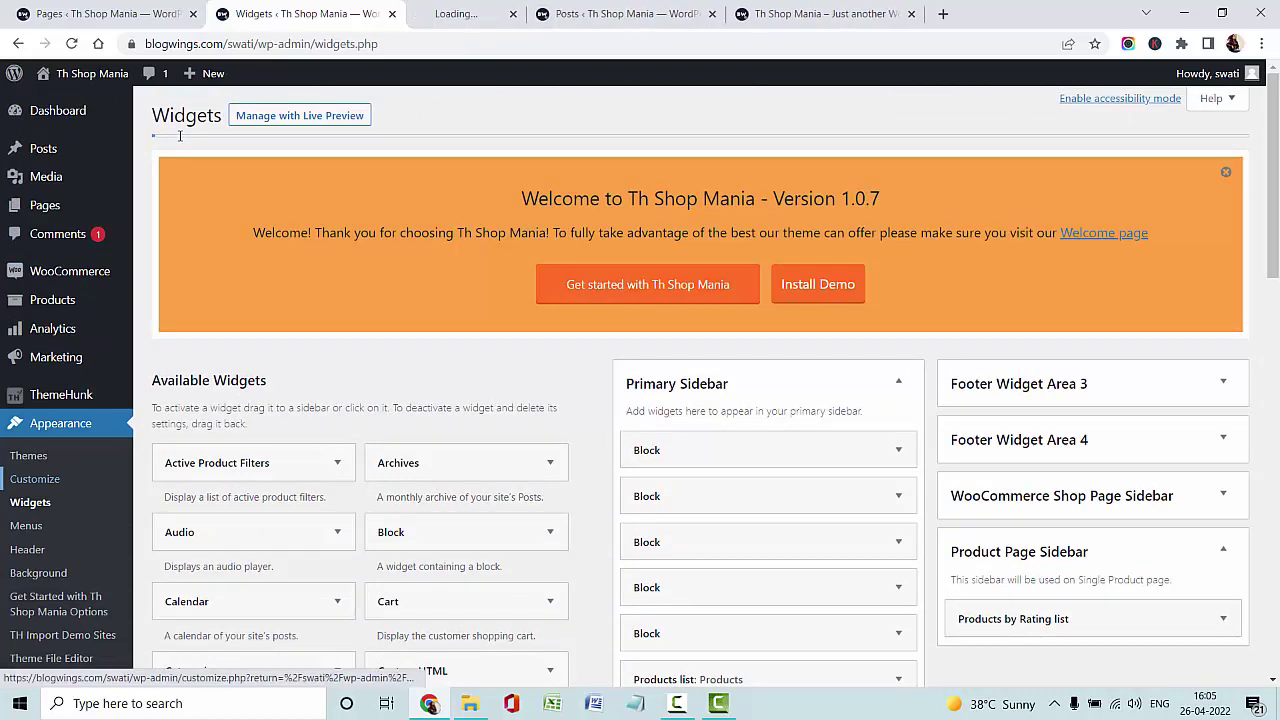
click(510, 14)
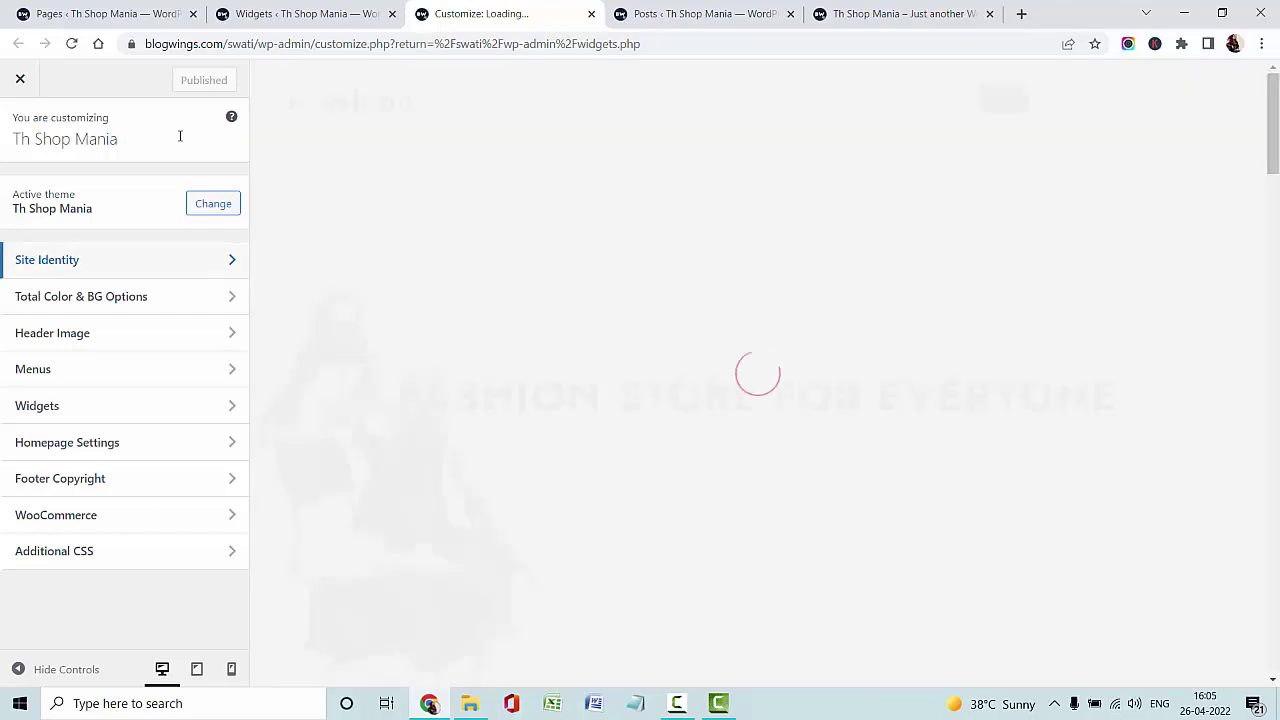
key(Return)
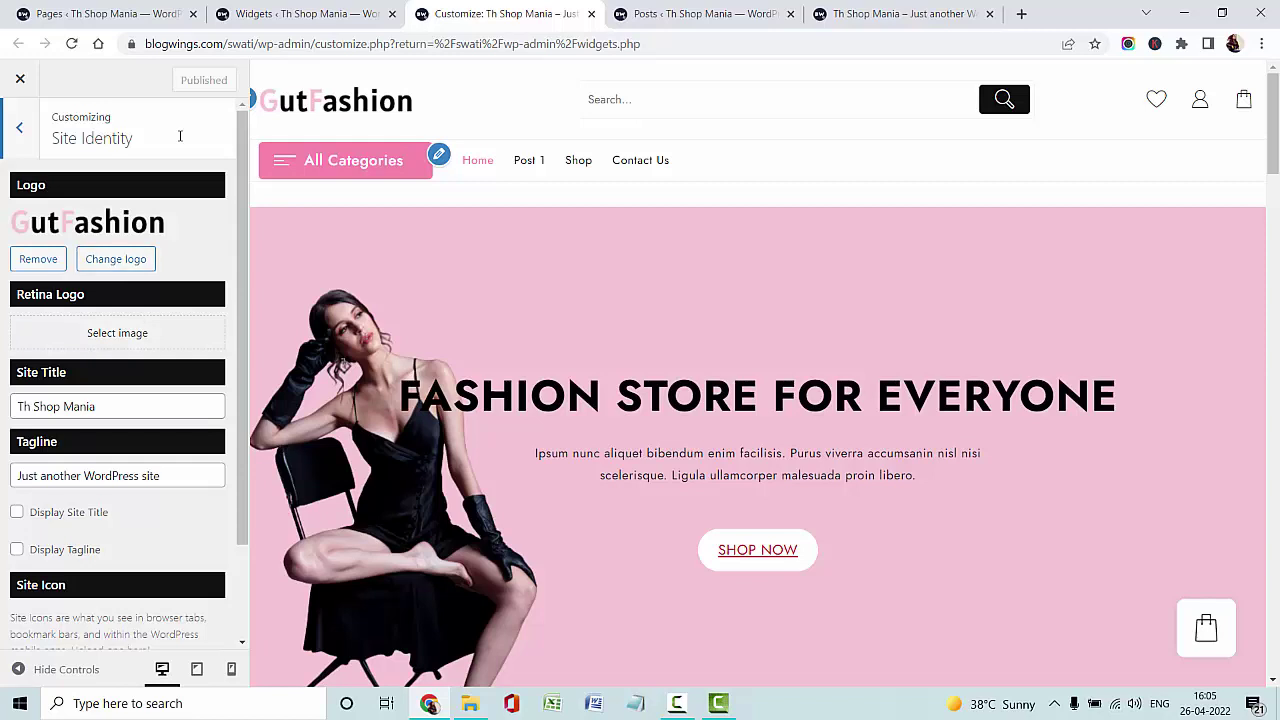
key(Escape)
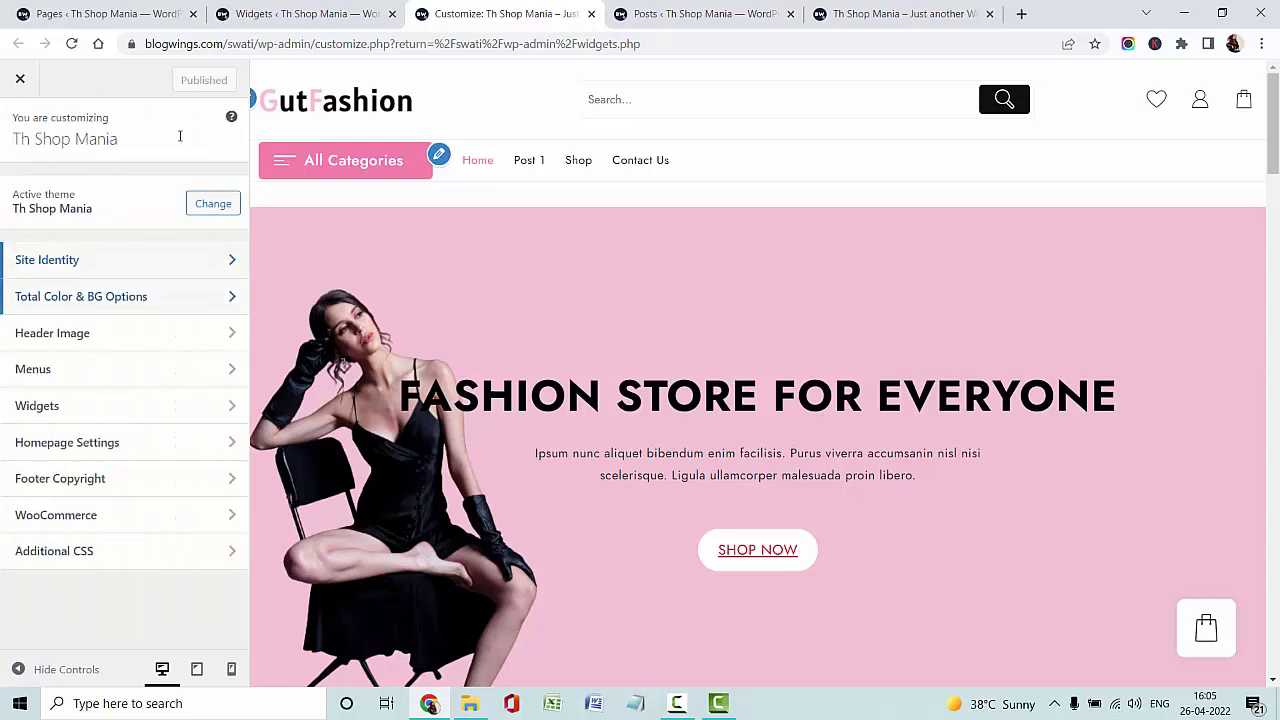
- Set the theme color to #f7407a in the Global Colors settings
click(82, 297)
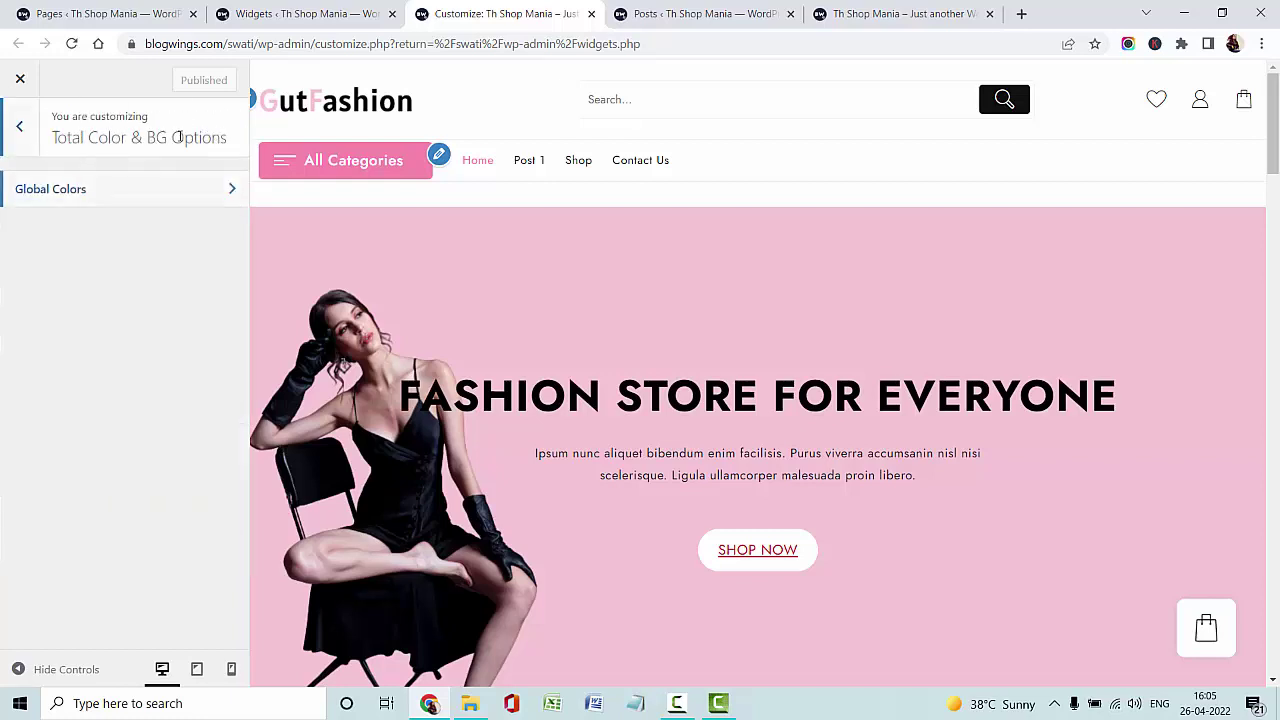
click(82, 188)
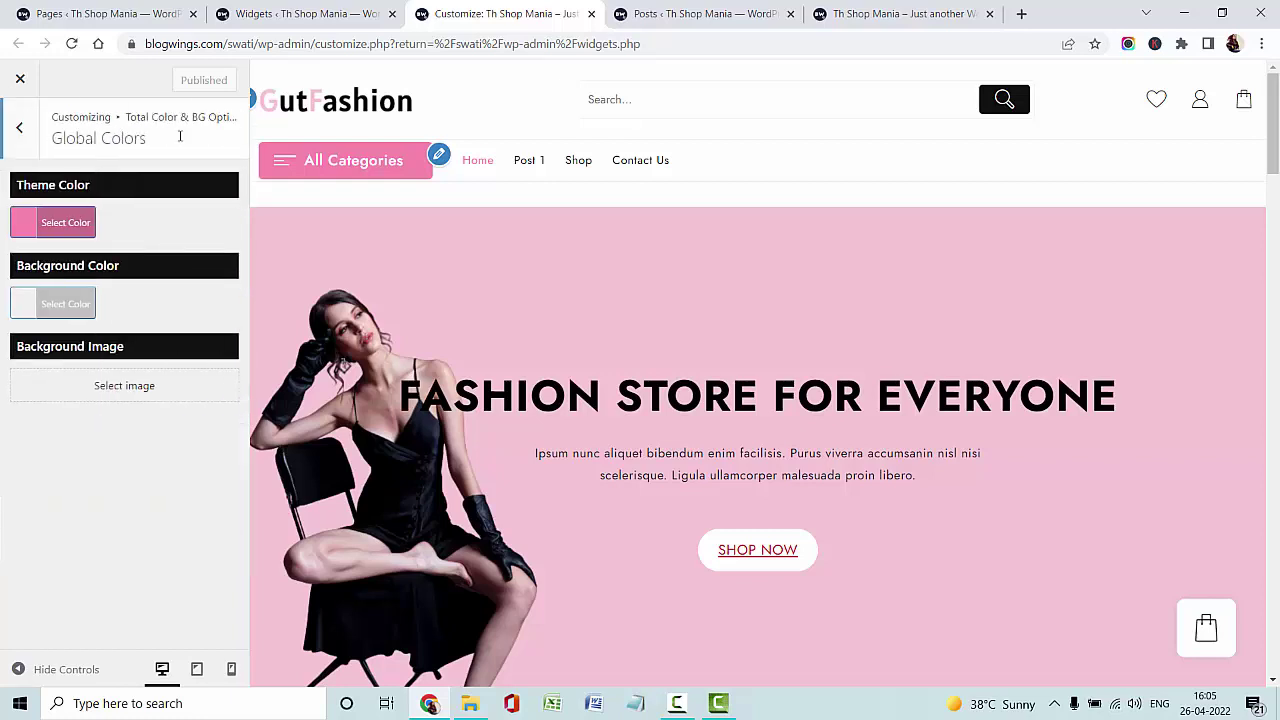
click(65, 223)
click(65, 223)
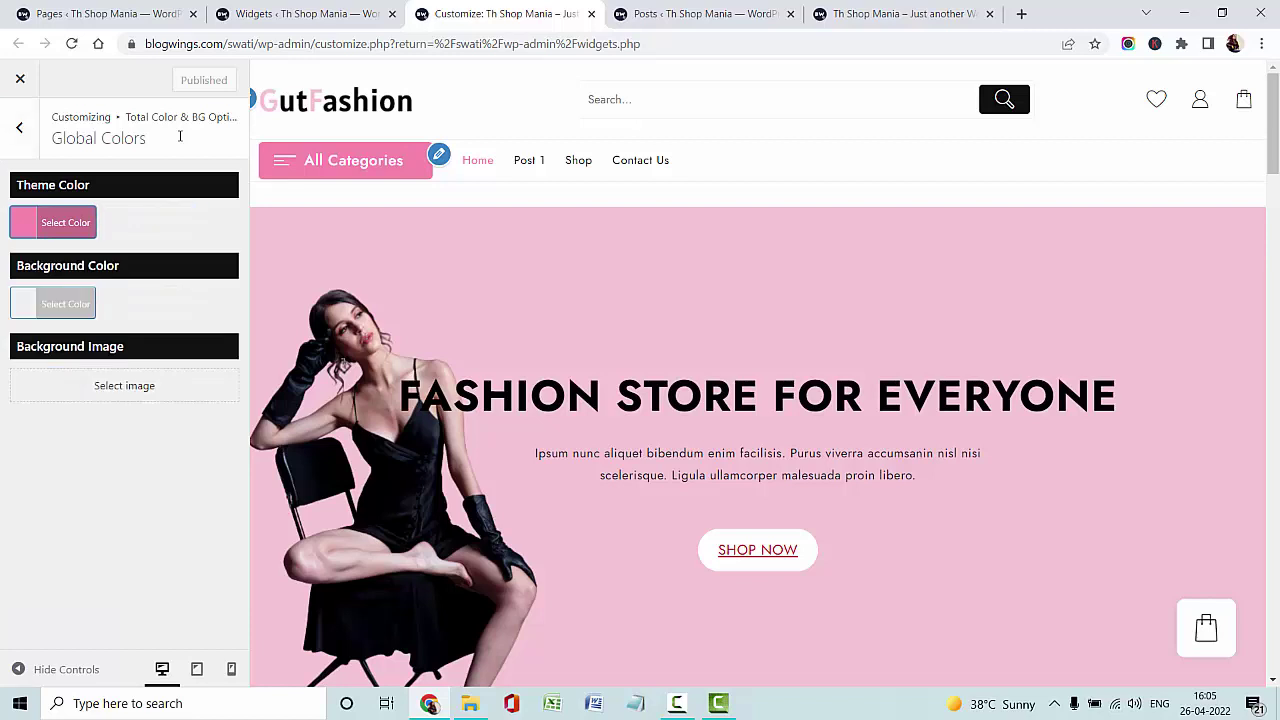
key(Return)
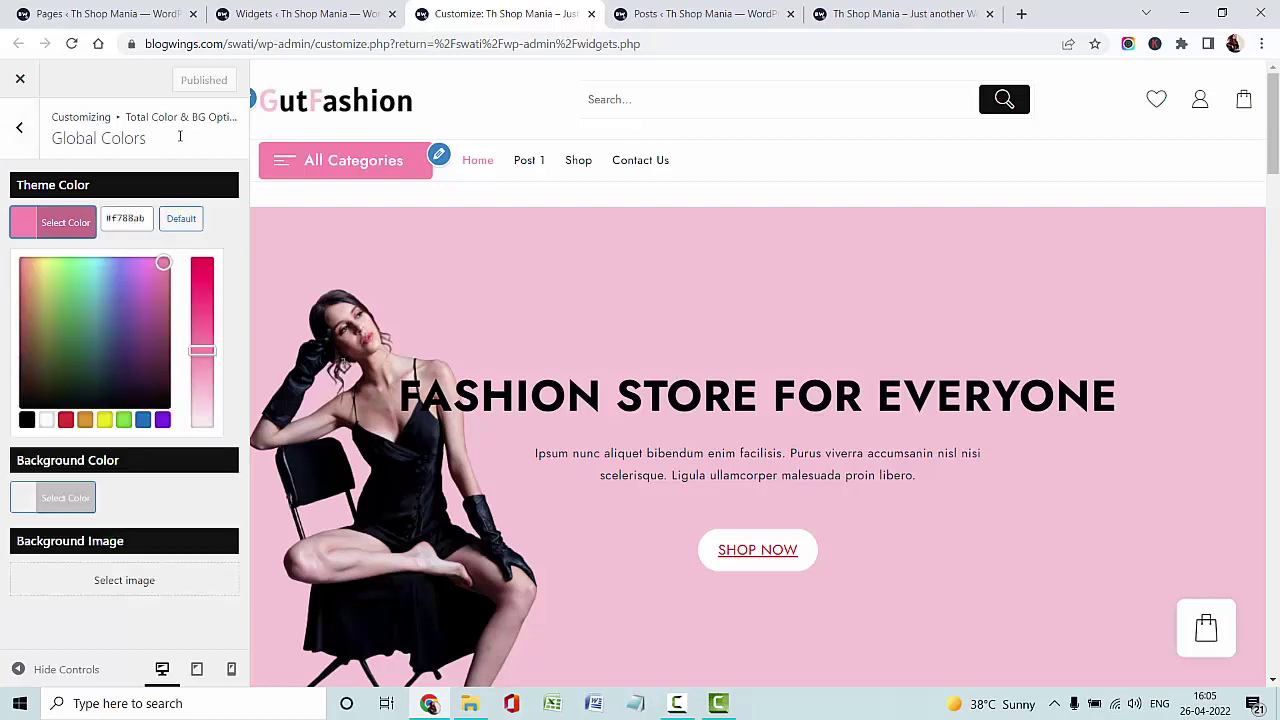
mouse_move(202, 350)
mouse_down()
mouse_move(202, 264)
mouse_move(202, 283)
mouse_up()
click(180, 136)
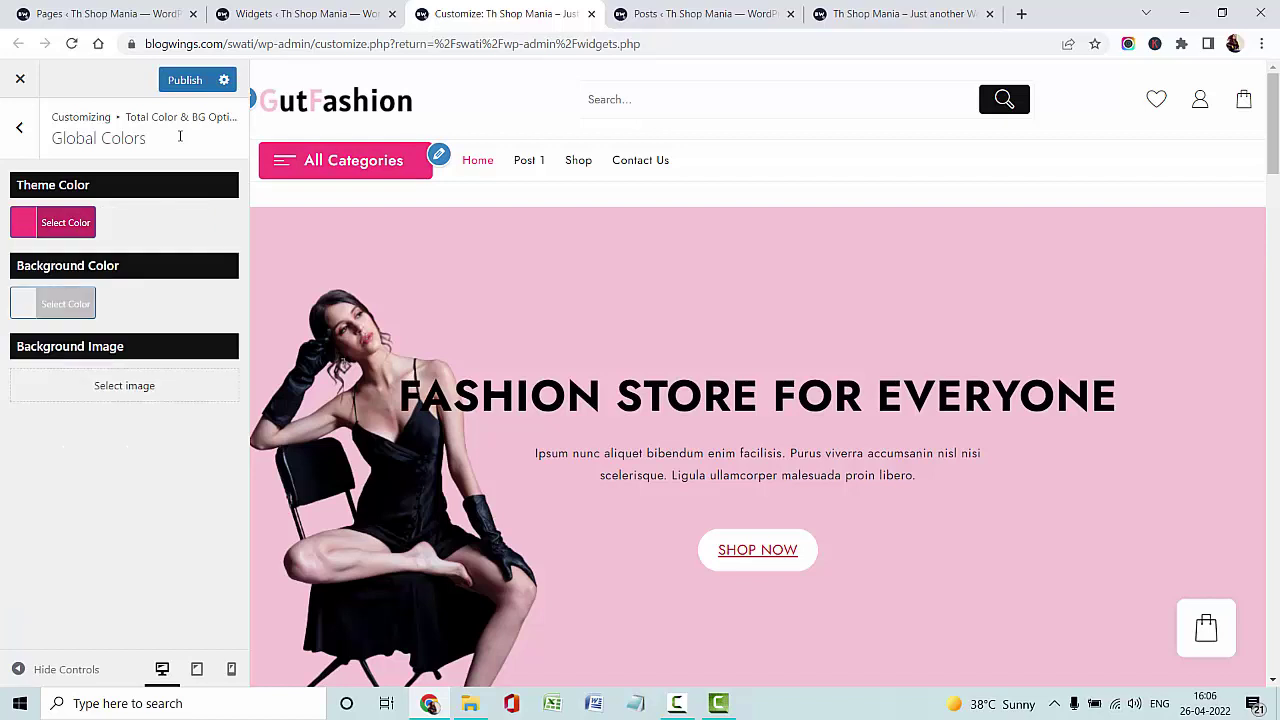
key(Return)
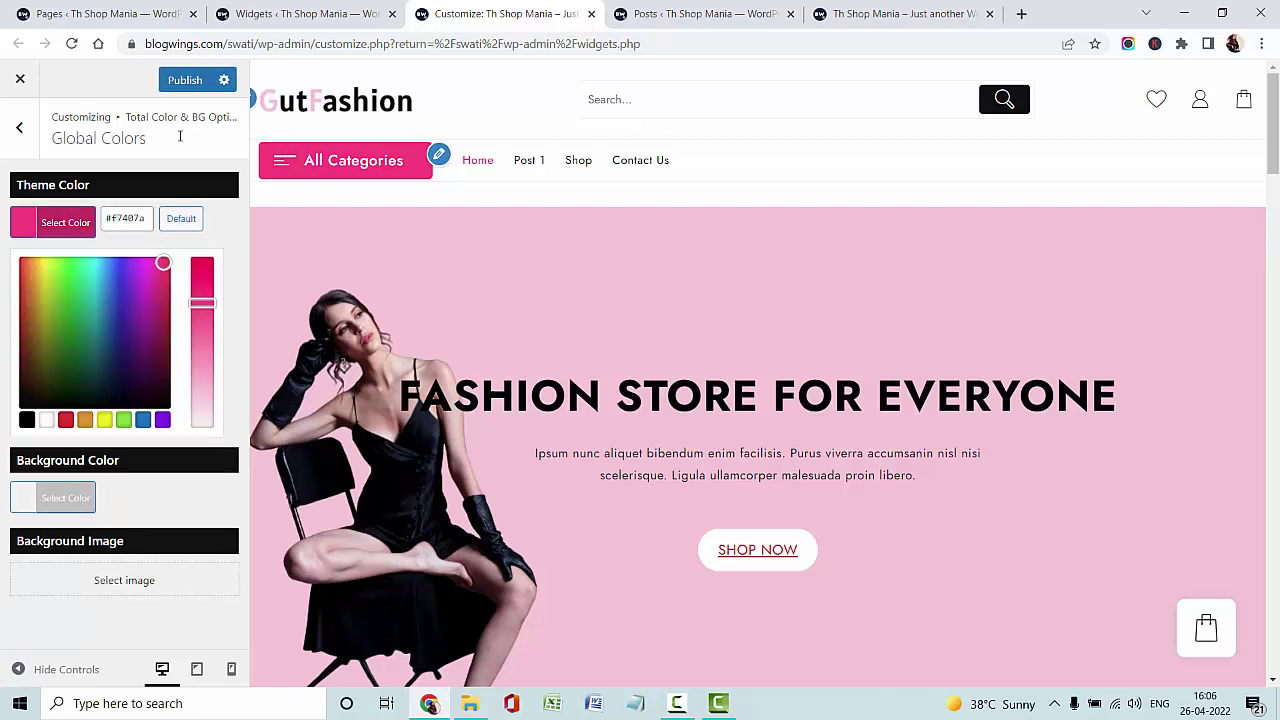
- Set the site's background color to #ffffff and publish the color changes
key(Tab)
key(Return)
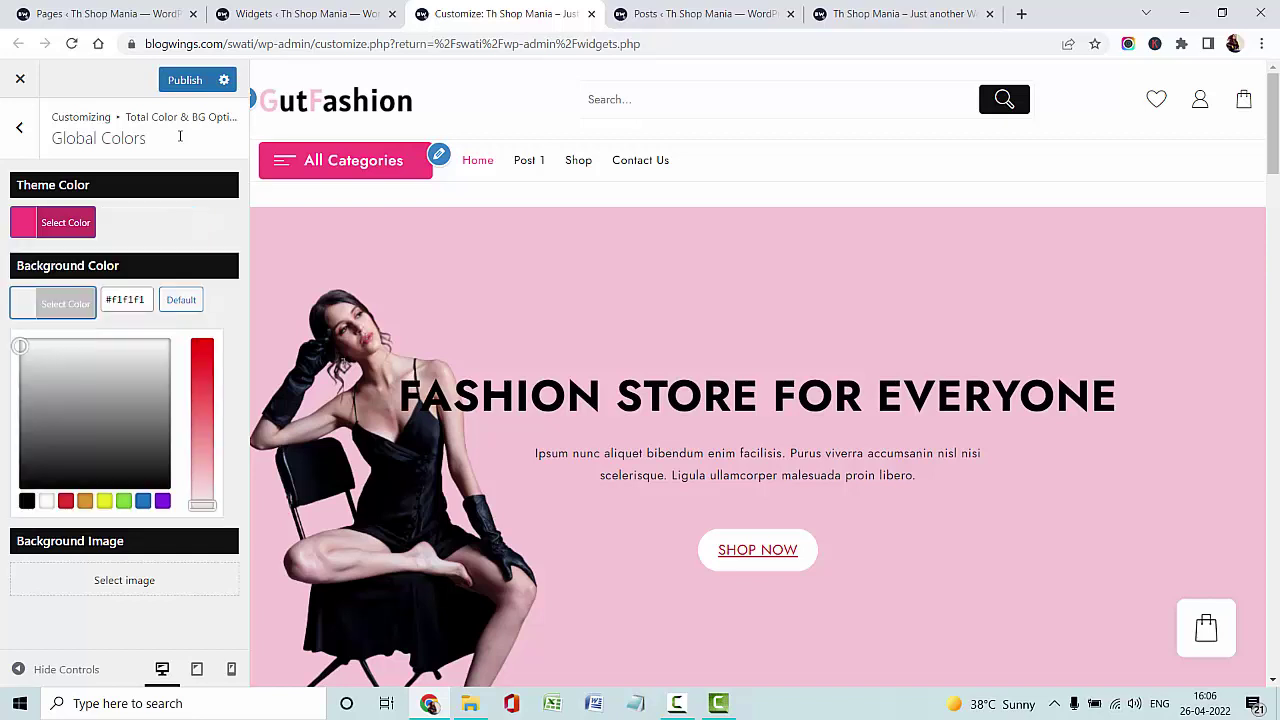
scroll(757, 372, down, 4)
mouse_move(20, 346)
mouse_down()
mouse_move(20, 357)
mouse_move(20, 338)
mouse_up()
scroll(757, 372, up, 4)
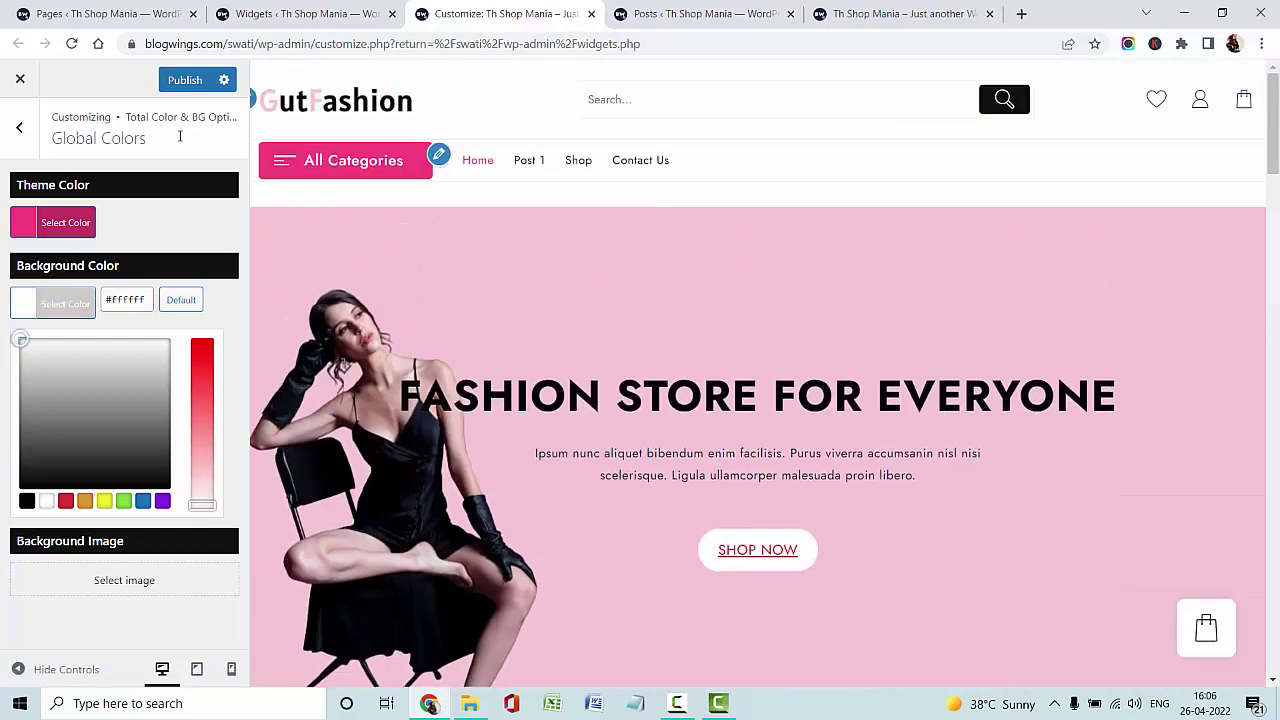
key(Escape)
key(Escape)
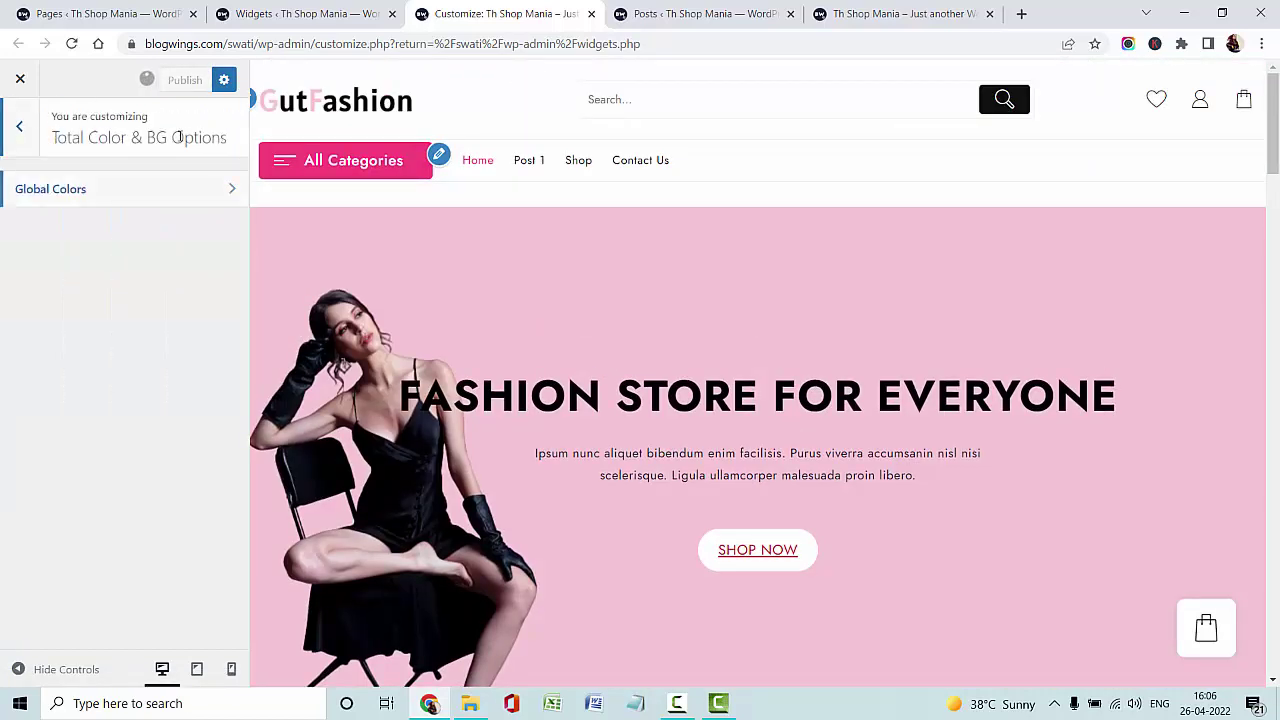
key(Escape)
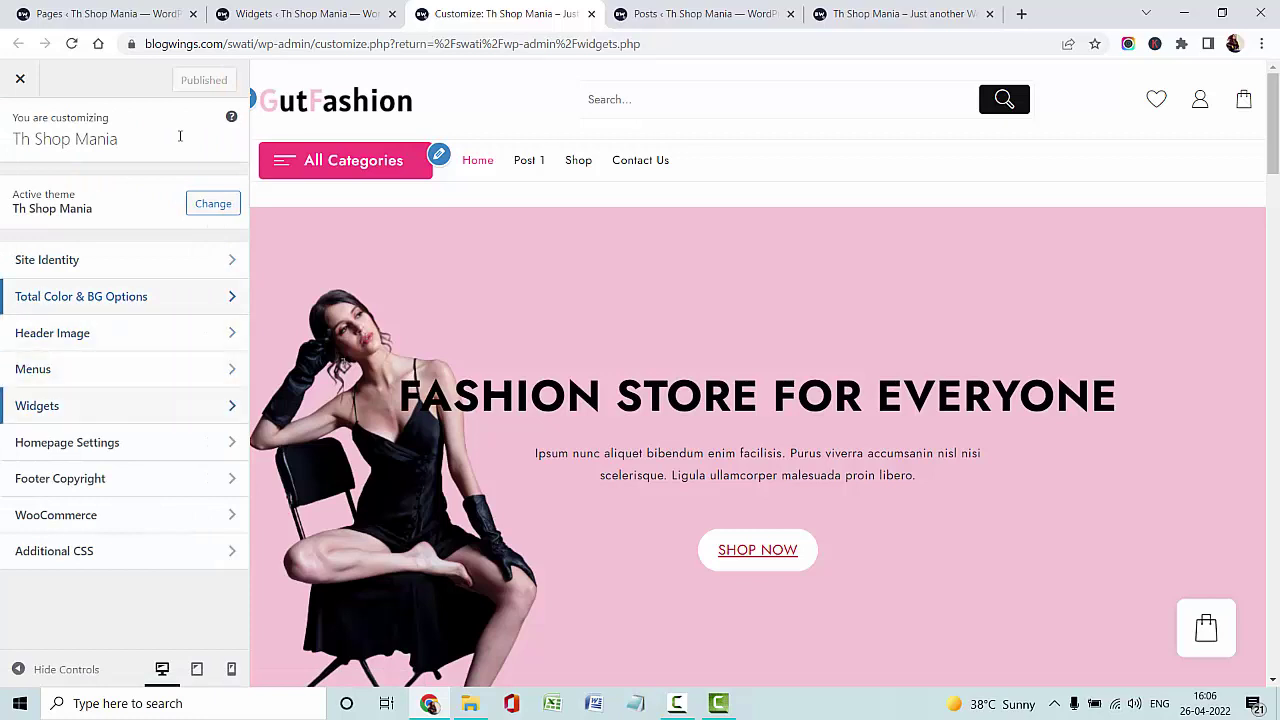
- Add a Text widget to the Above Header Widget area
click(80, 406)
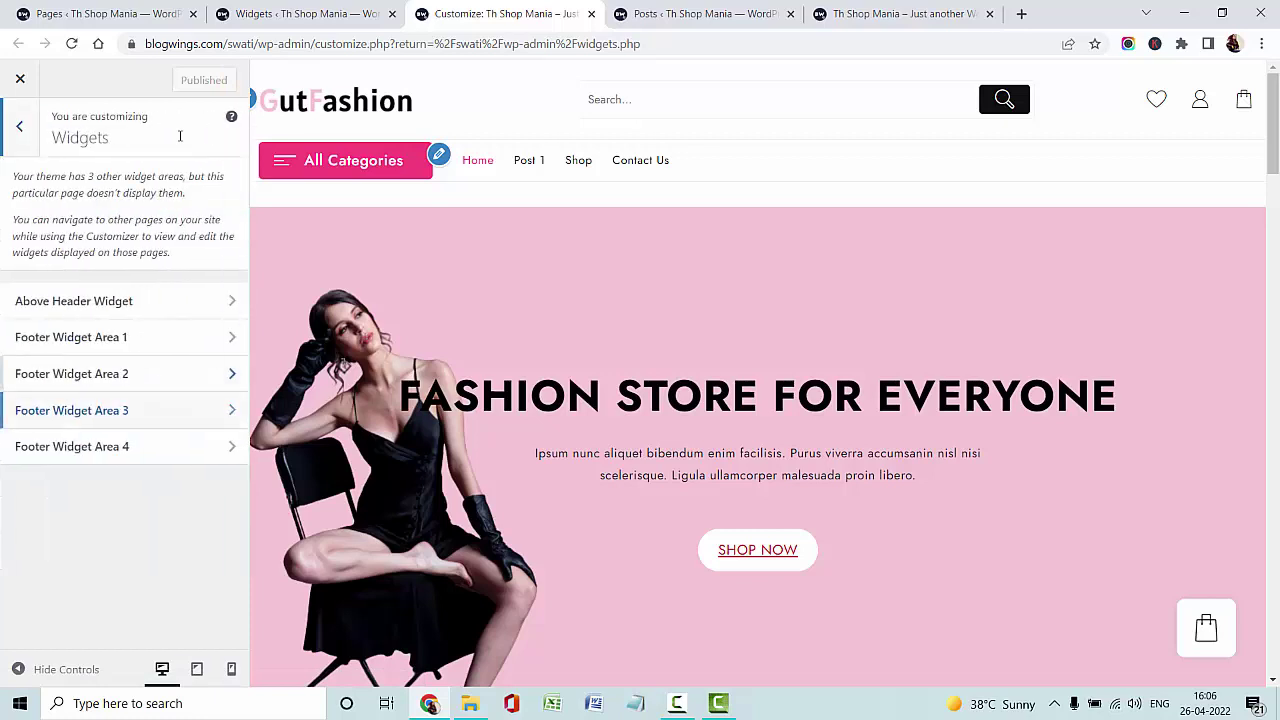
key(shift+Tab)
key(shift+Tab)
key(shift+Tab)
key(Tab)
key(Tab)
key(Tab)
key(shift+Tab)
key(shift+Tab)
key(shift+Tab)
key(Return)
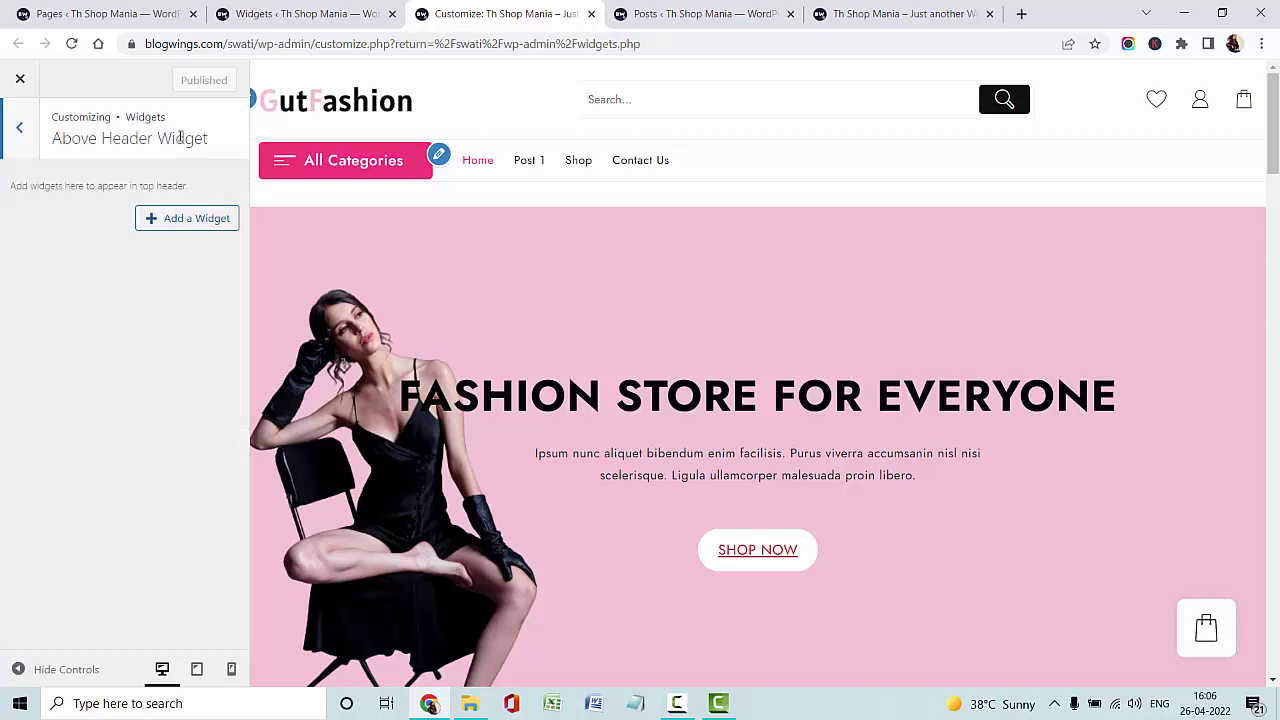
click(187, 218)
scroll(375, 396, down, 10)
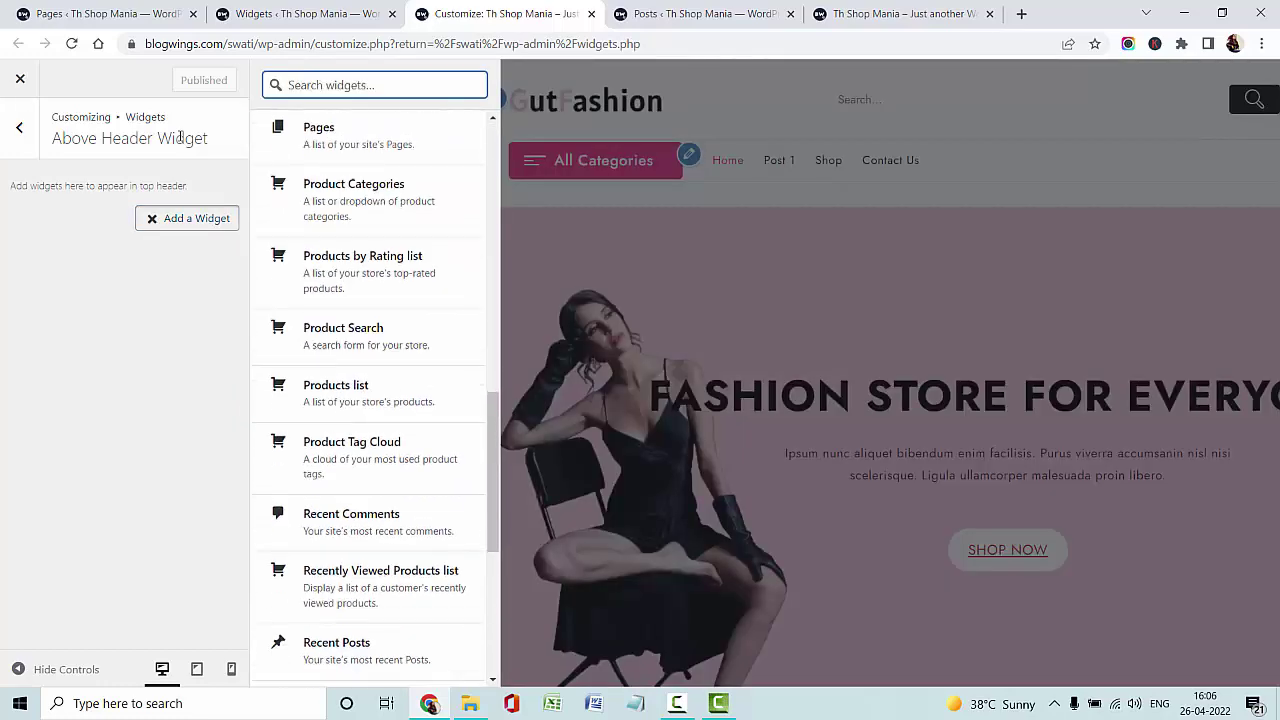
scroll(375, 455, down, 5)
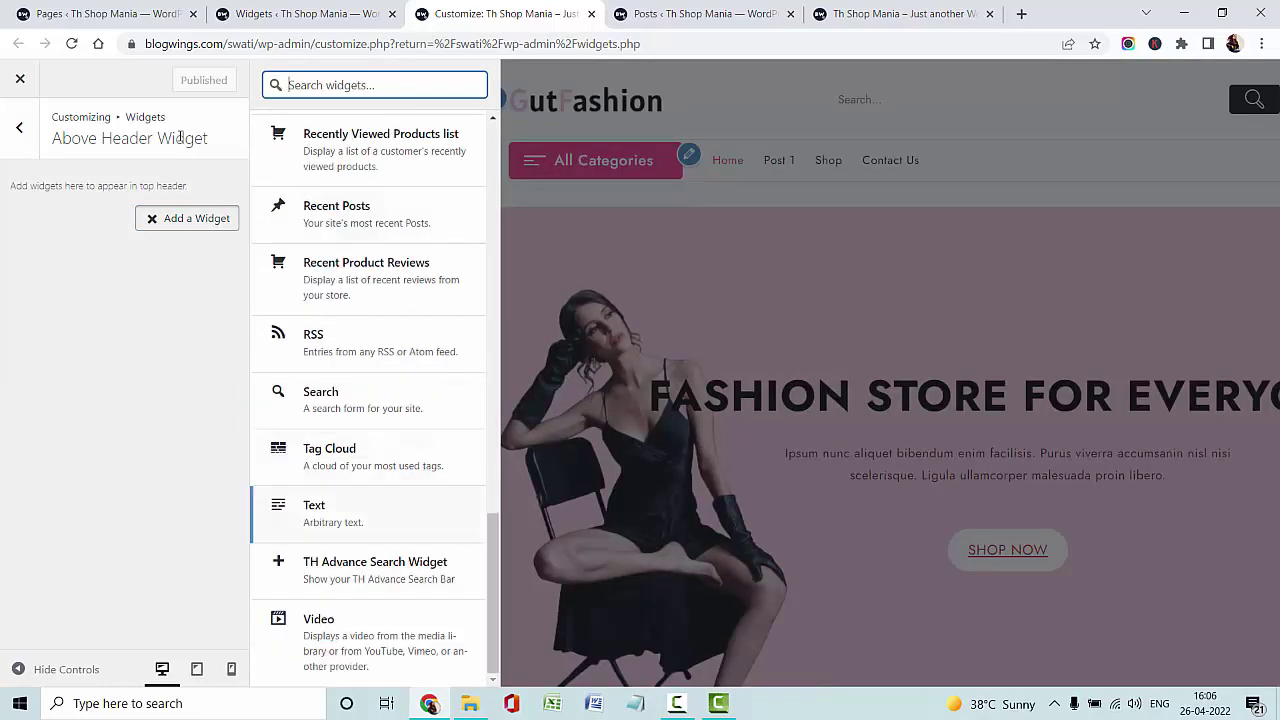
click(368, 512)
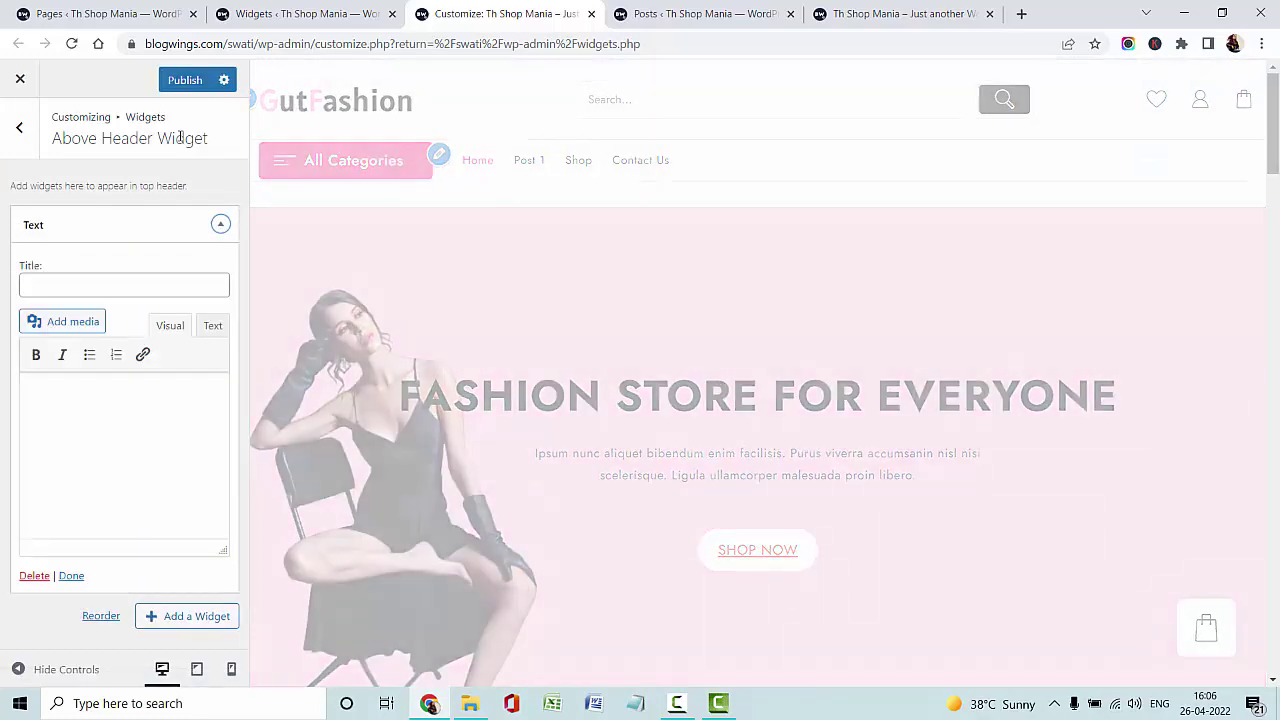
- Enter "Welcome to Th Shop Mania" as the header Text widget's content and publish the change
text(We)
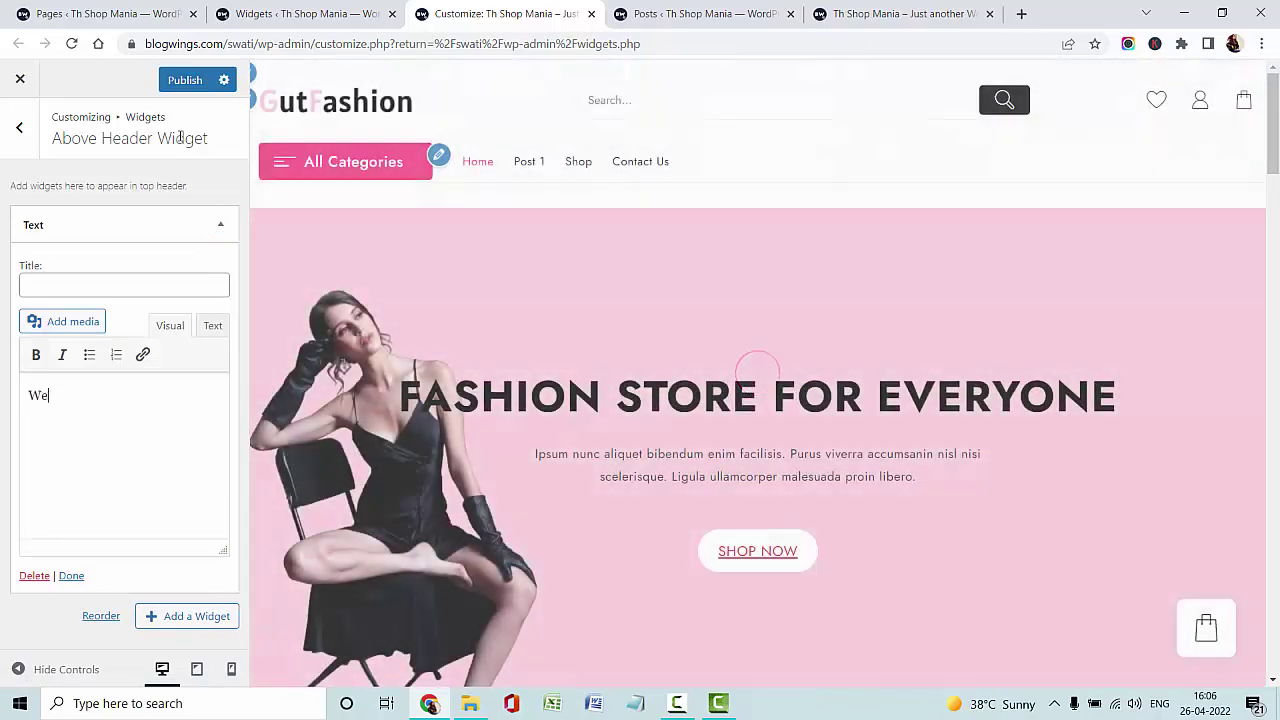
text(lcome t)
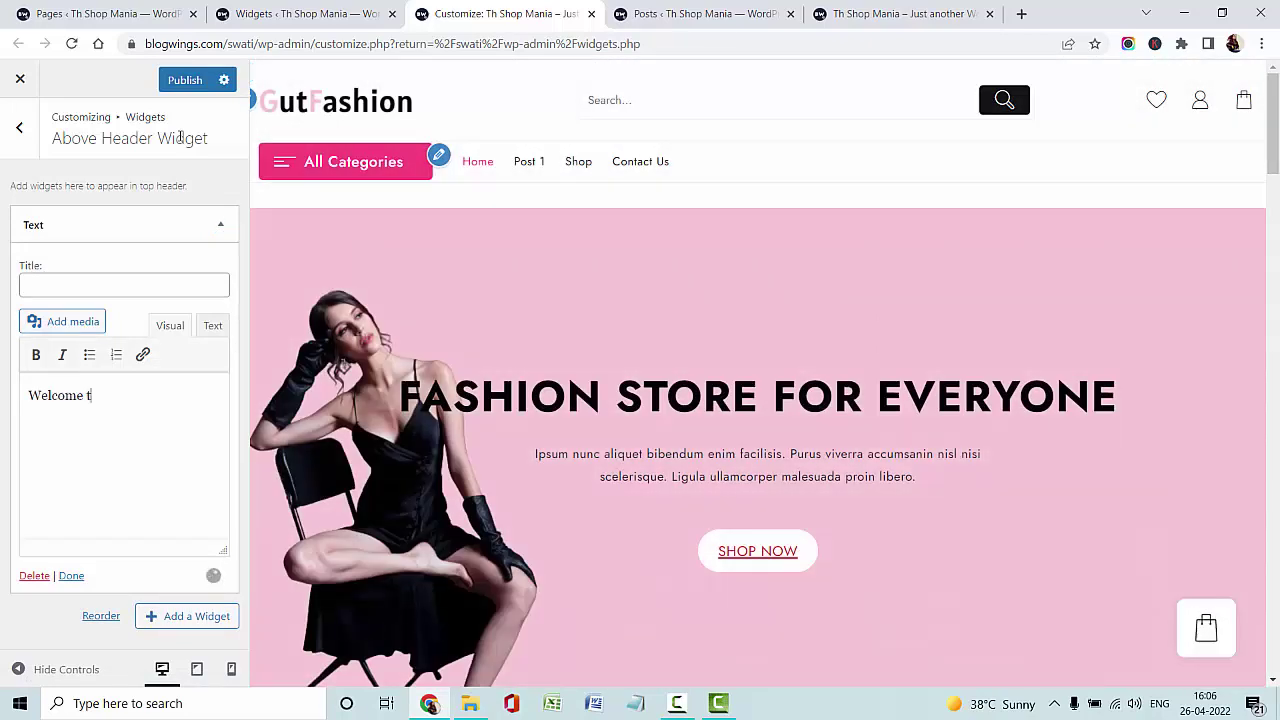
text(o Th S)
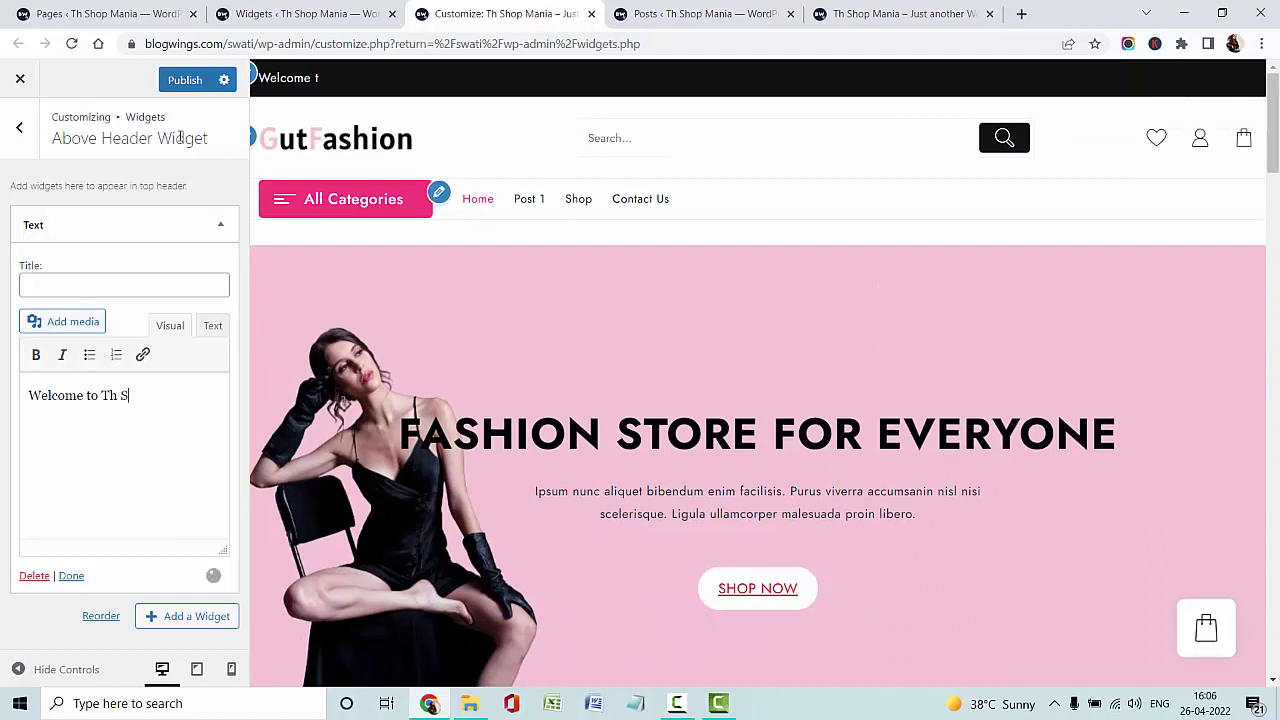
text(hop Mania)
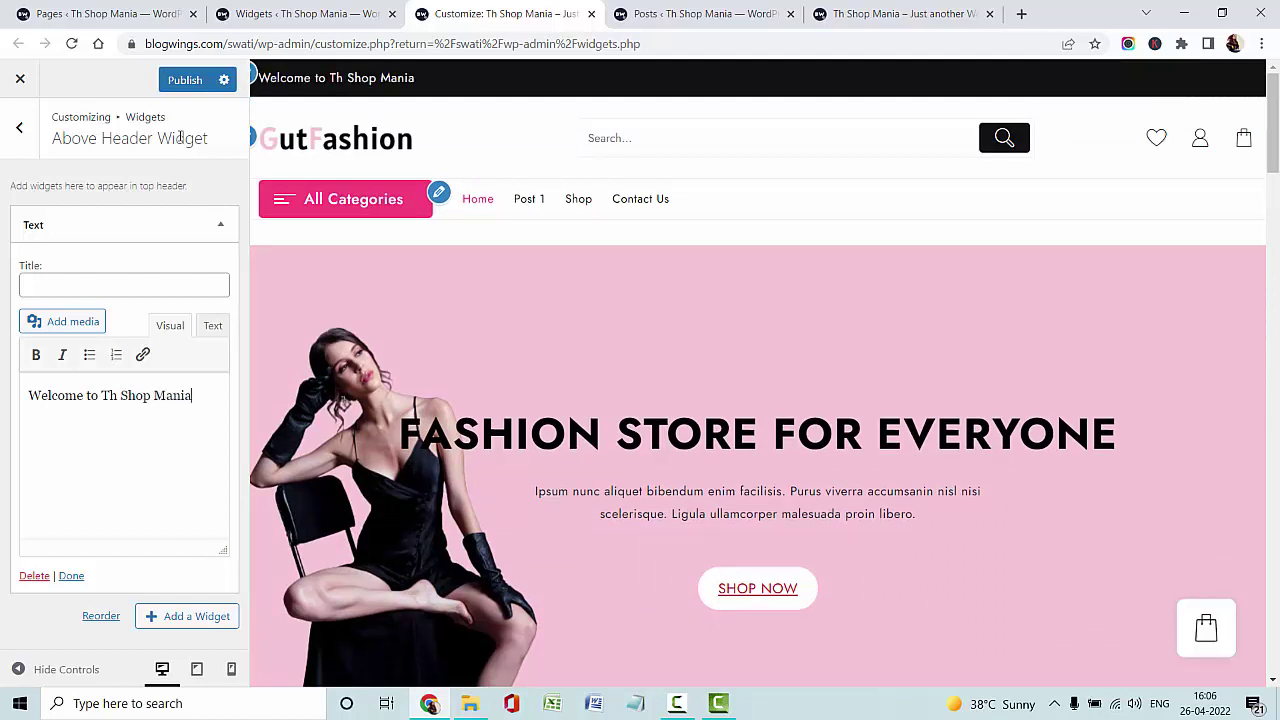
click(185, 80)
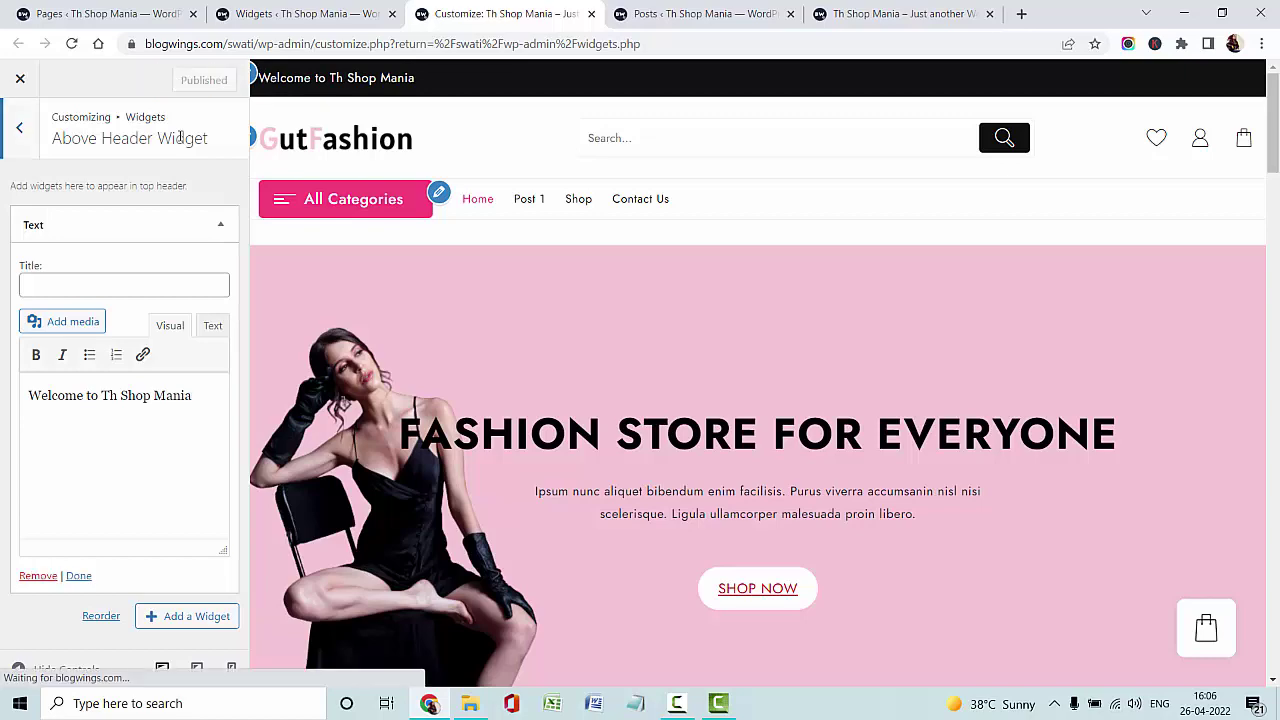
- Examine Footer Widget Area 1, its Welcome text widget and the widgets available to add there
click(19, 128)
key(Tab)
key(Return)
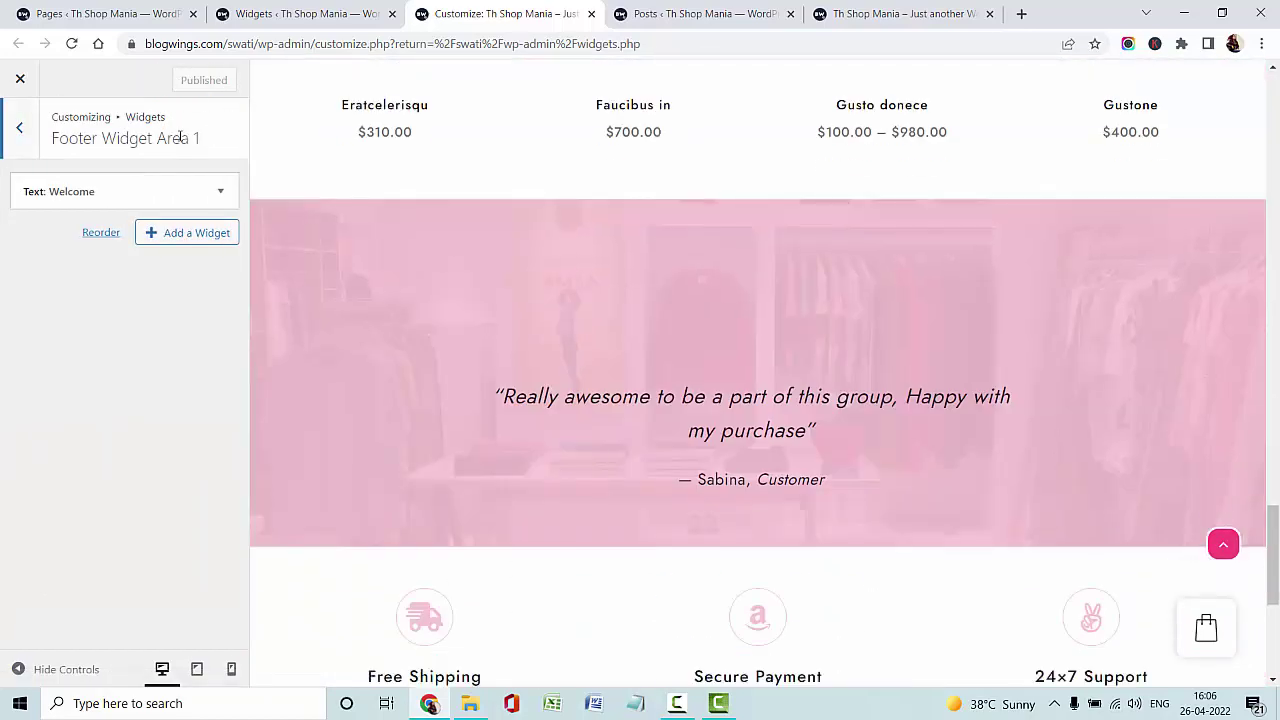
key(Tab)
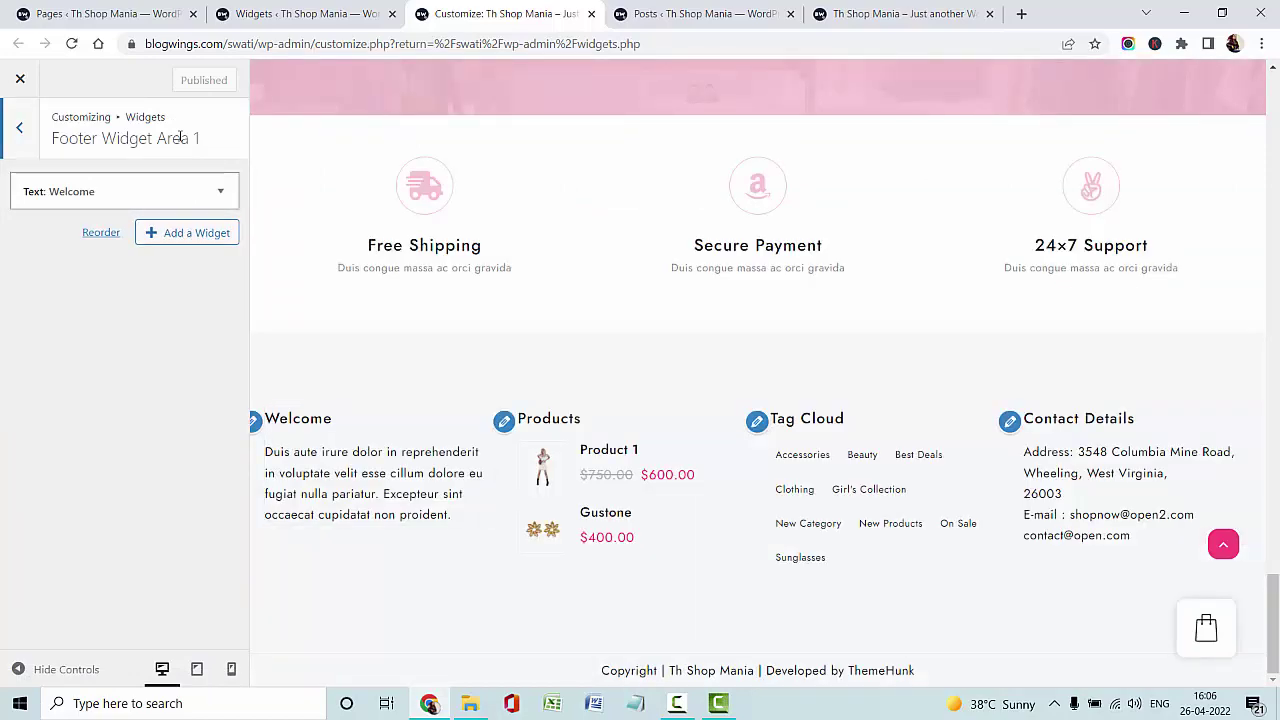
key(Return)
key(Return)
key(Tab)
key(Tab)
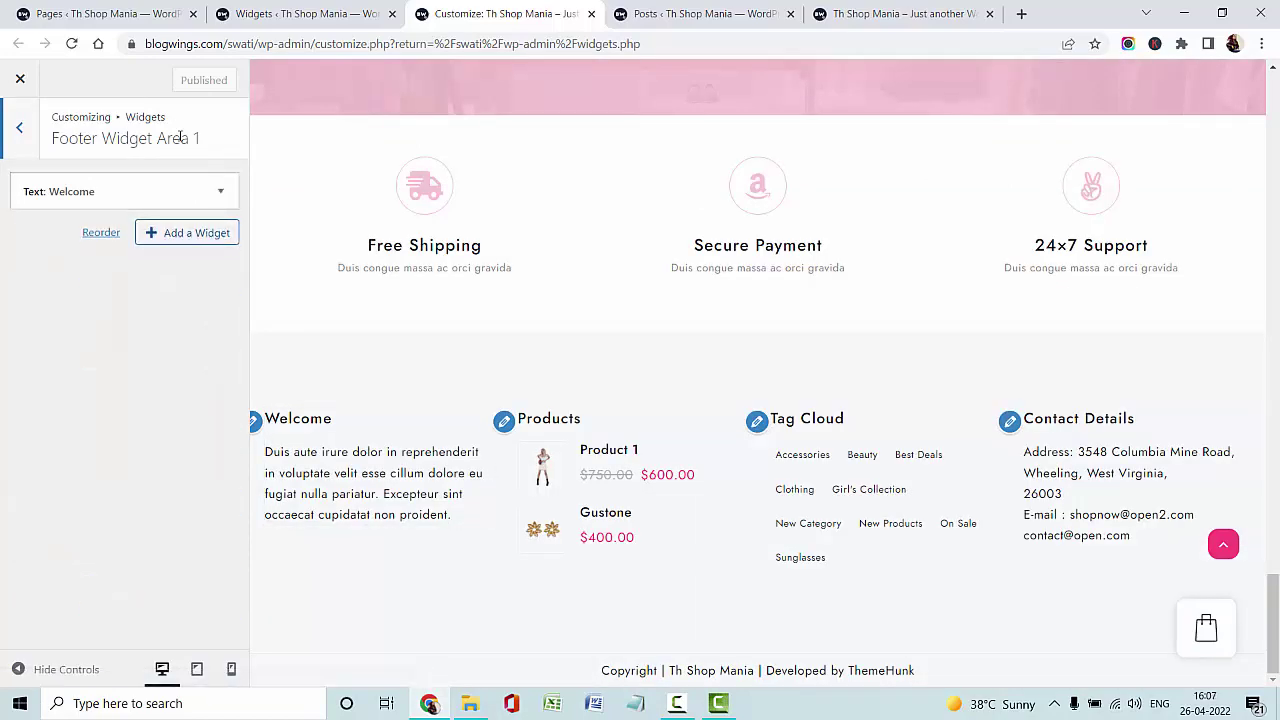
key(Return)
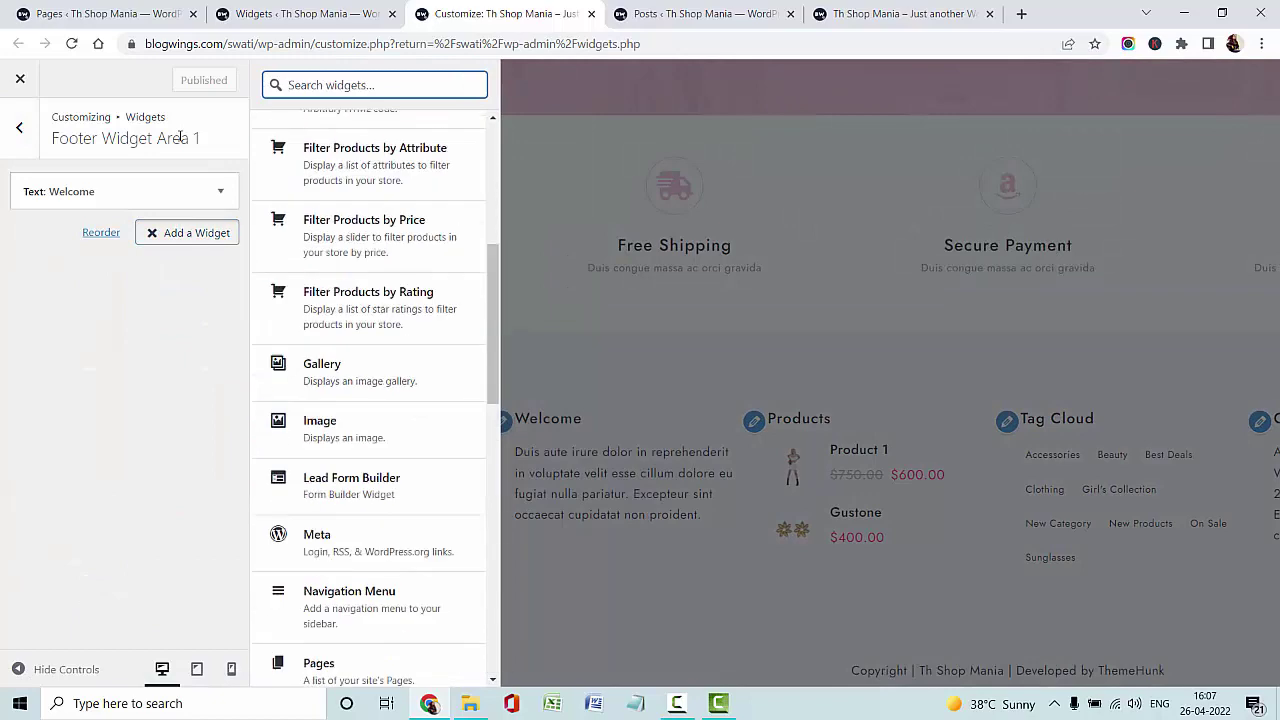
key(Escape)
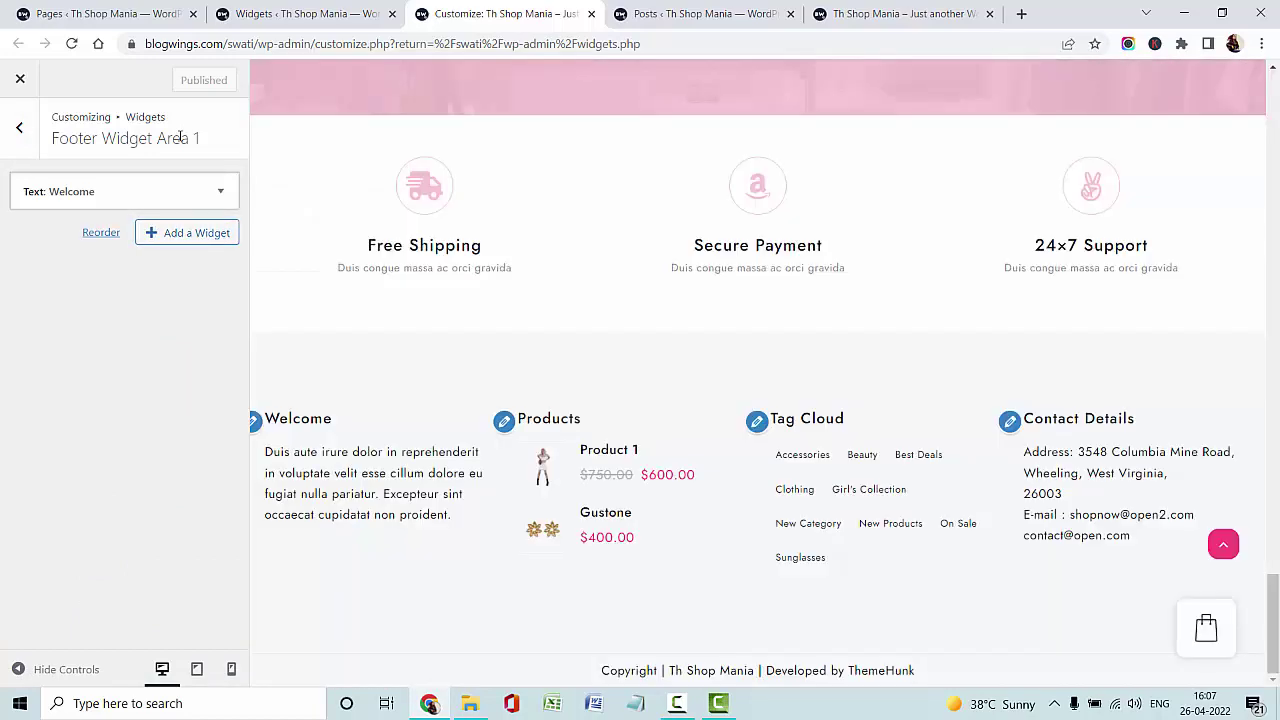
key(Escape)
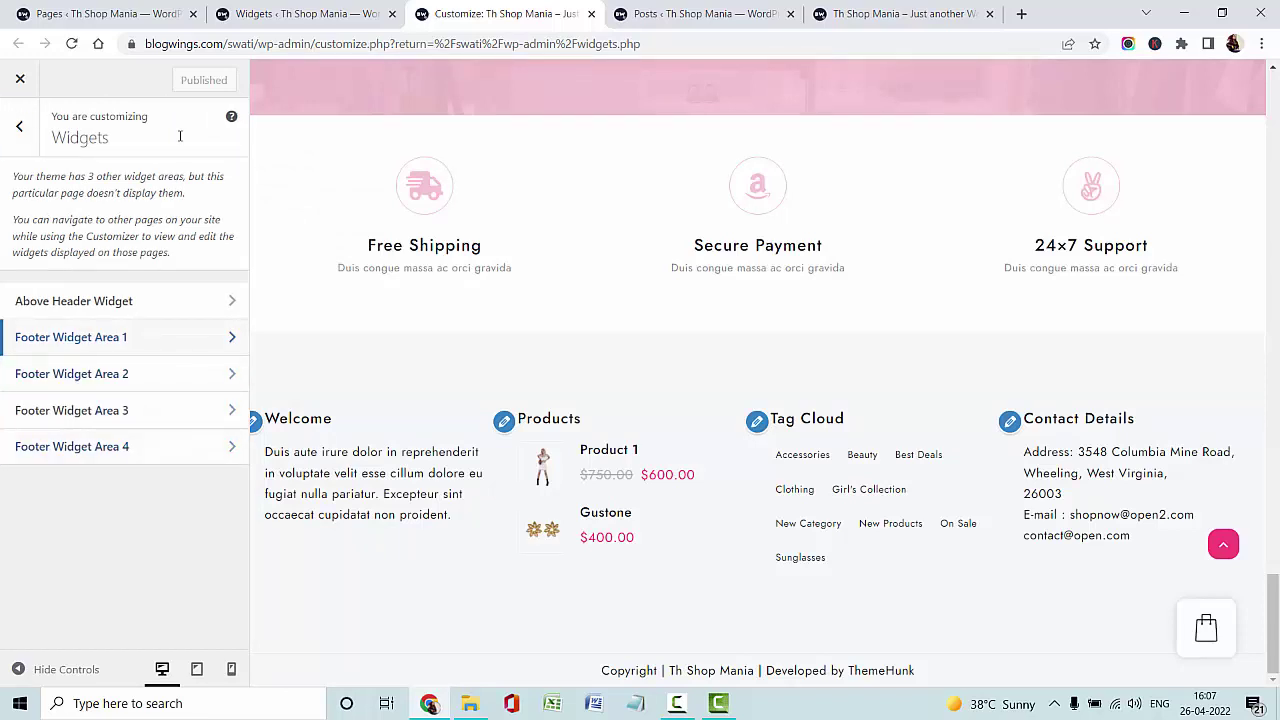
key(Escape)
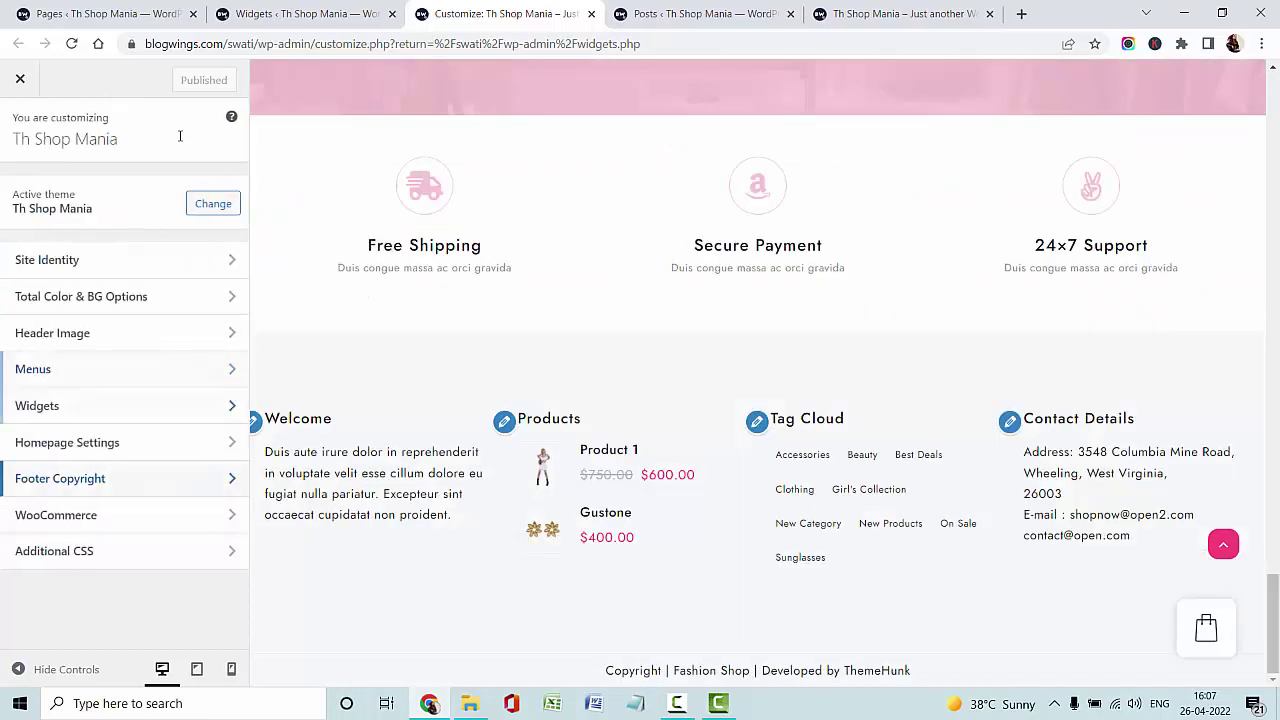
- Force the sidebar to be disabled on product pages in the WooCommerce Single Product options and publish the setting
click(110, 515)
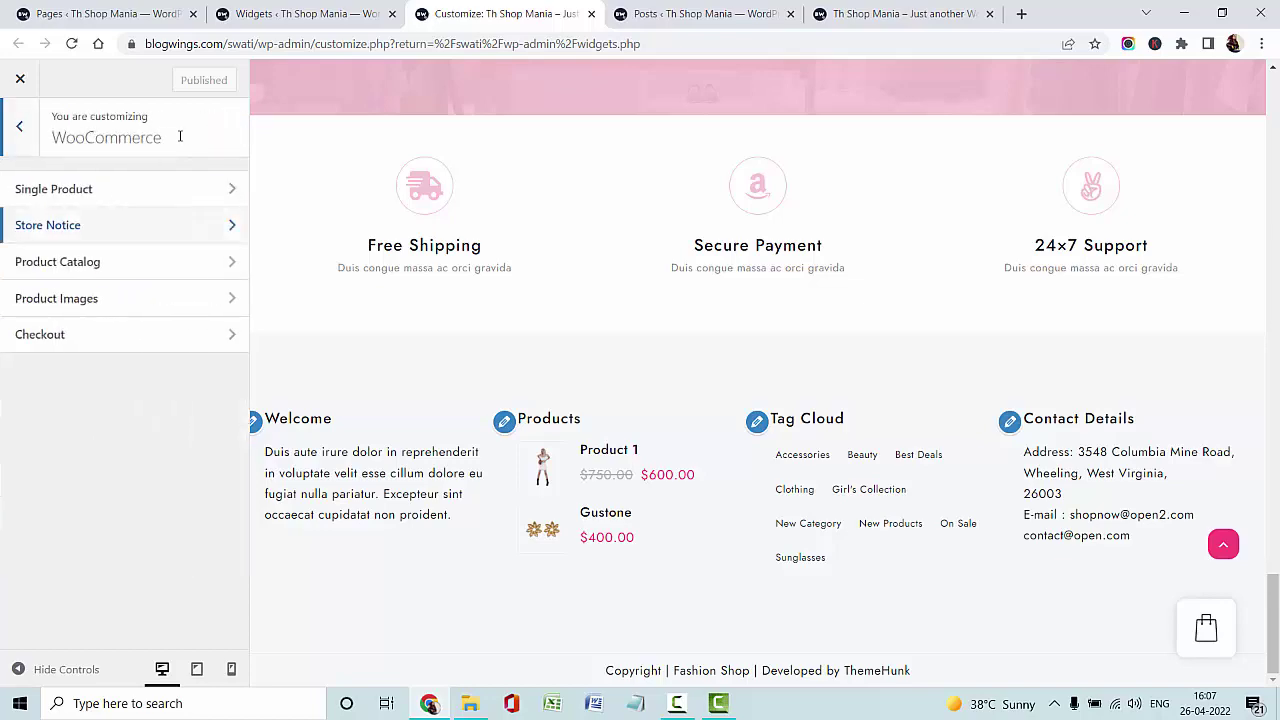
key(Return)
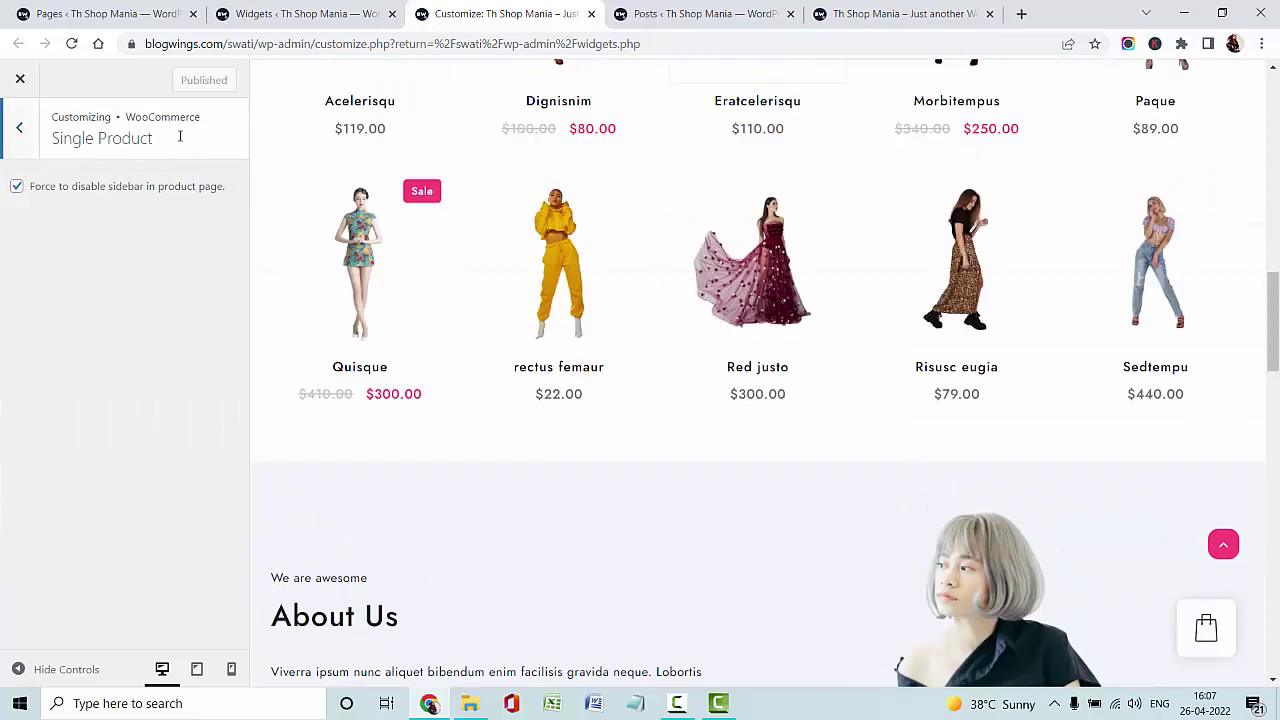
scroll(500, 410, down, 2)
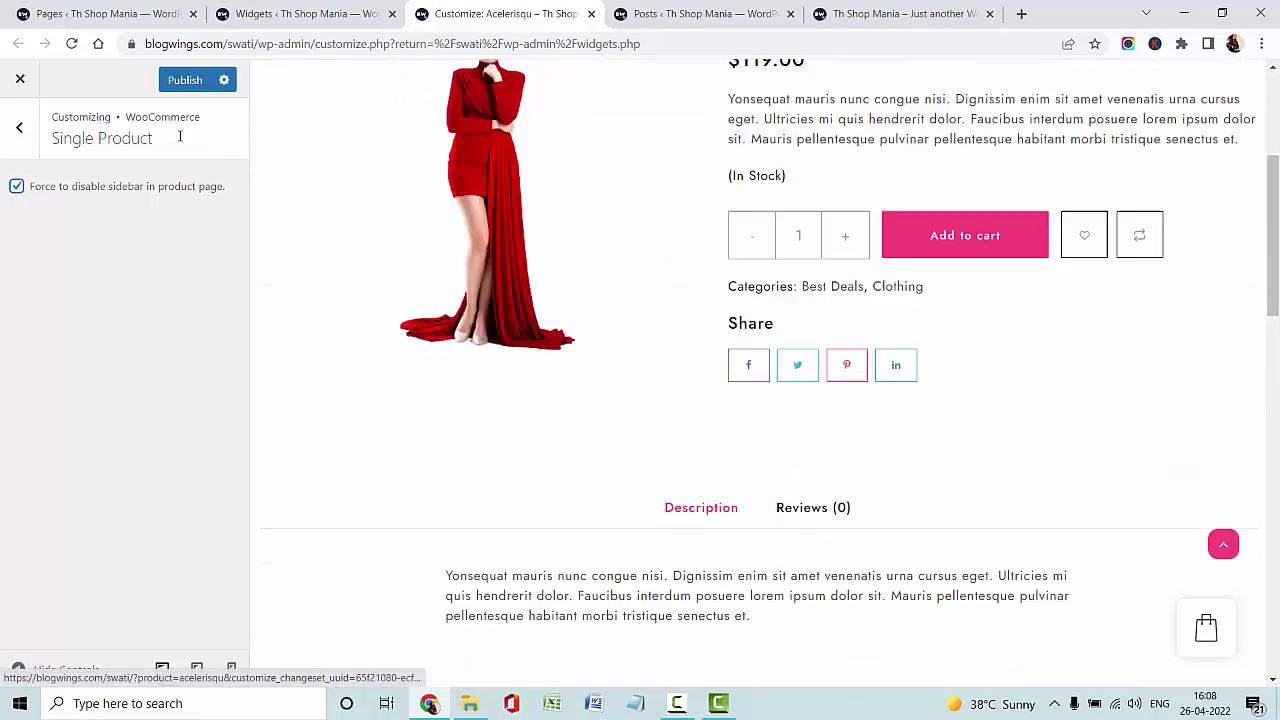
key(ctrl+s)
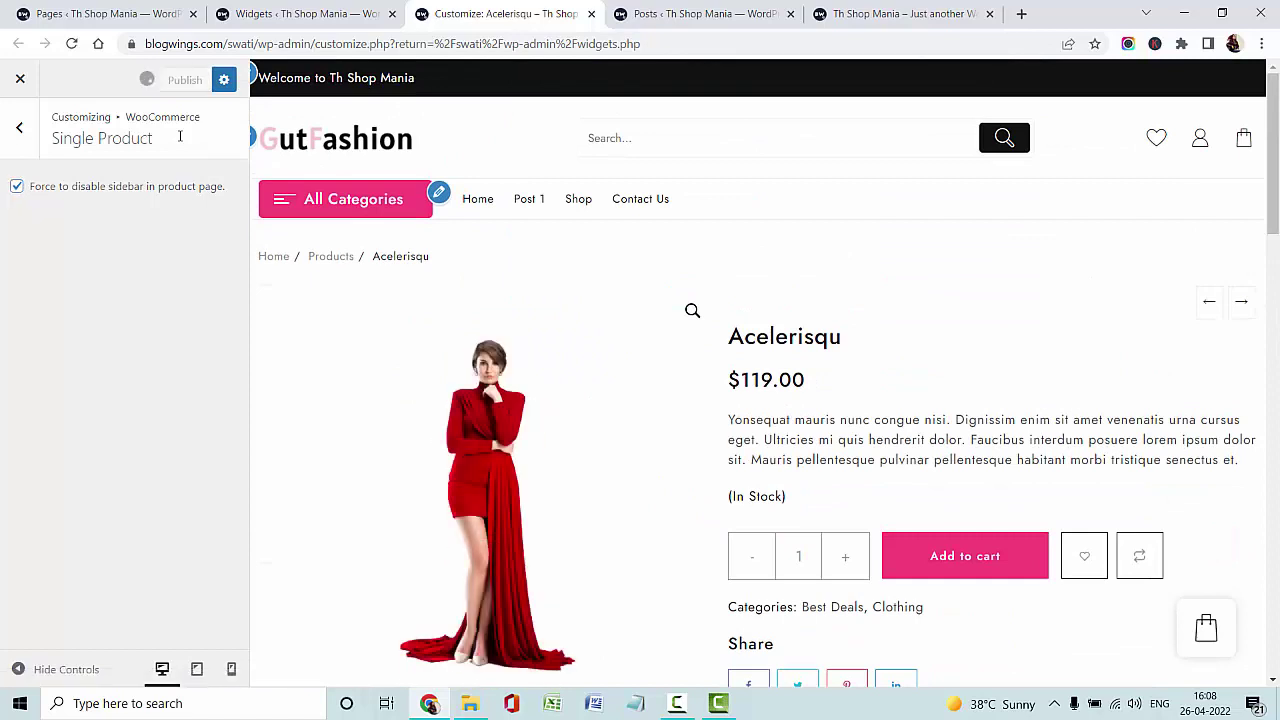
key(Escape)
key(Escape)
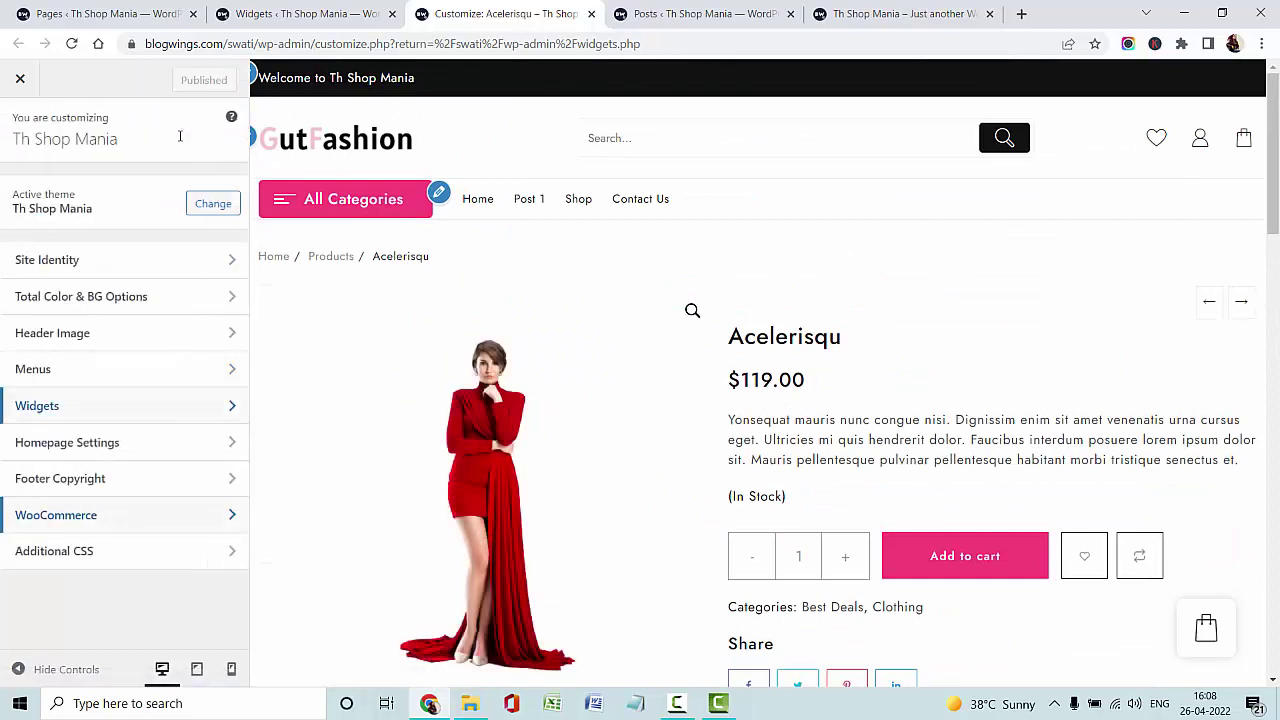
- Examine the theme's Additional CSS code
key(Return)
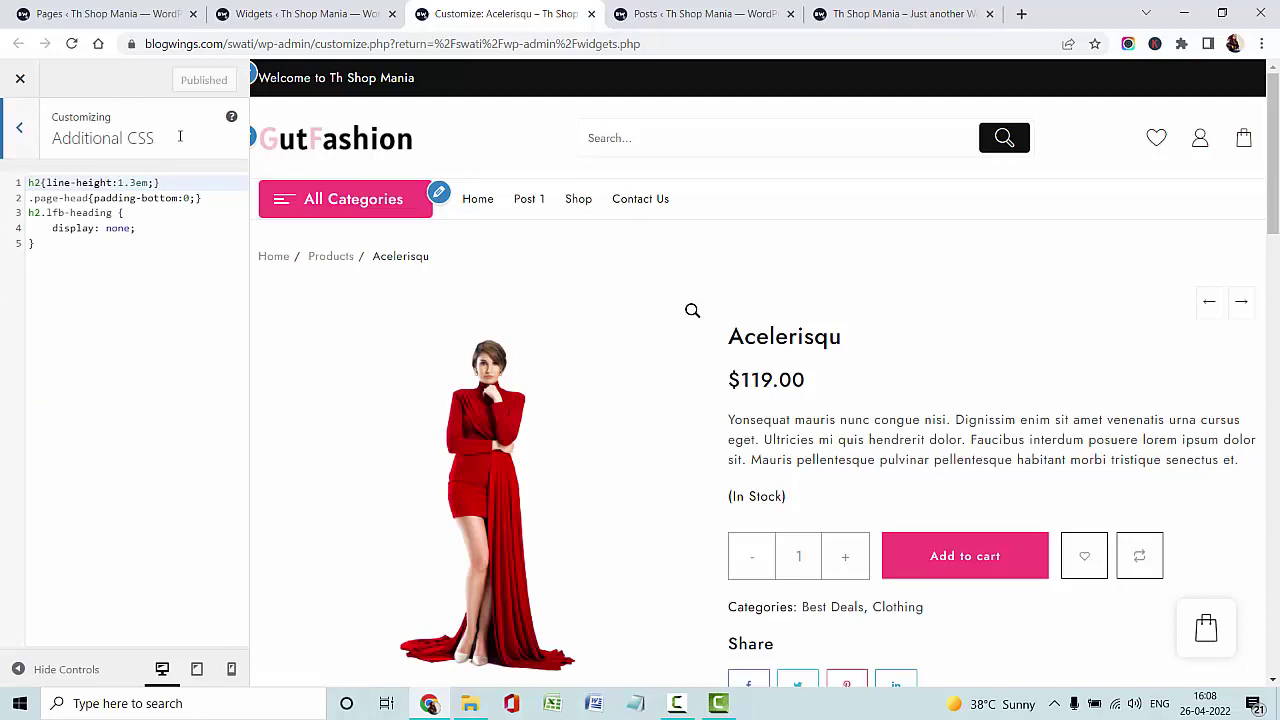
key(Escape)
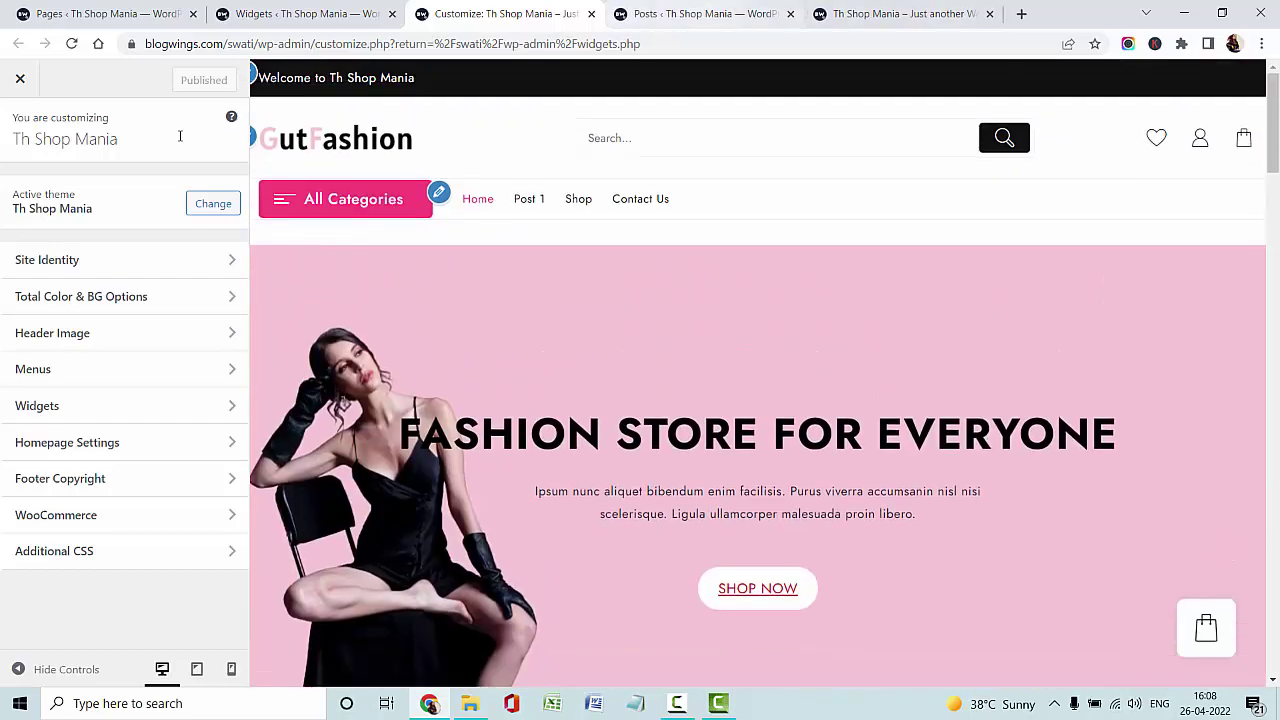
- Visit the live site in a new browser tab and review the finished homepage from header to footer
key(ctrl+shift+Tab)
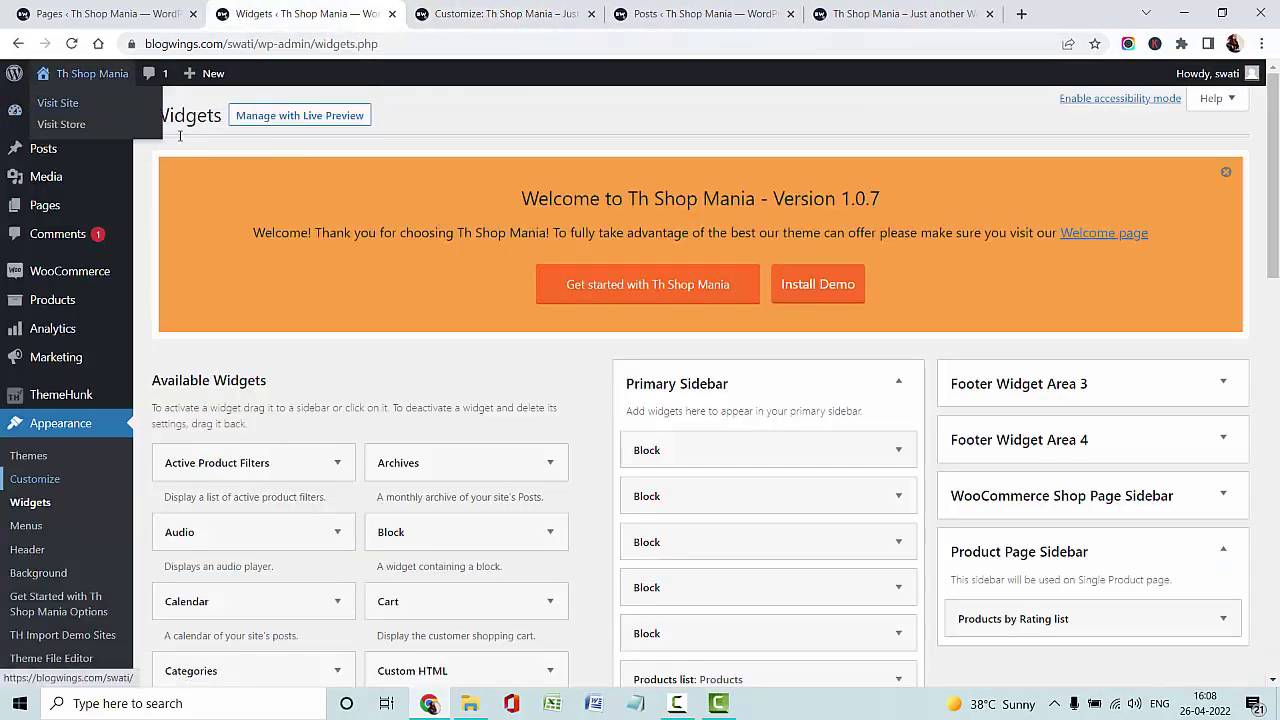
middle_click(170, 137)
key(ctrl+Tab)
key(ctrl+Tab)
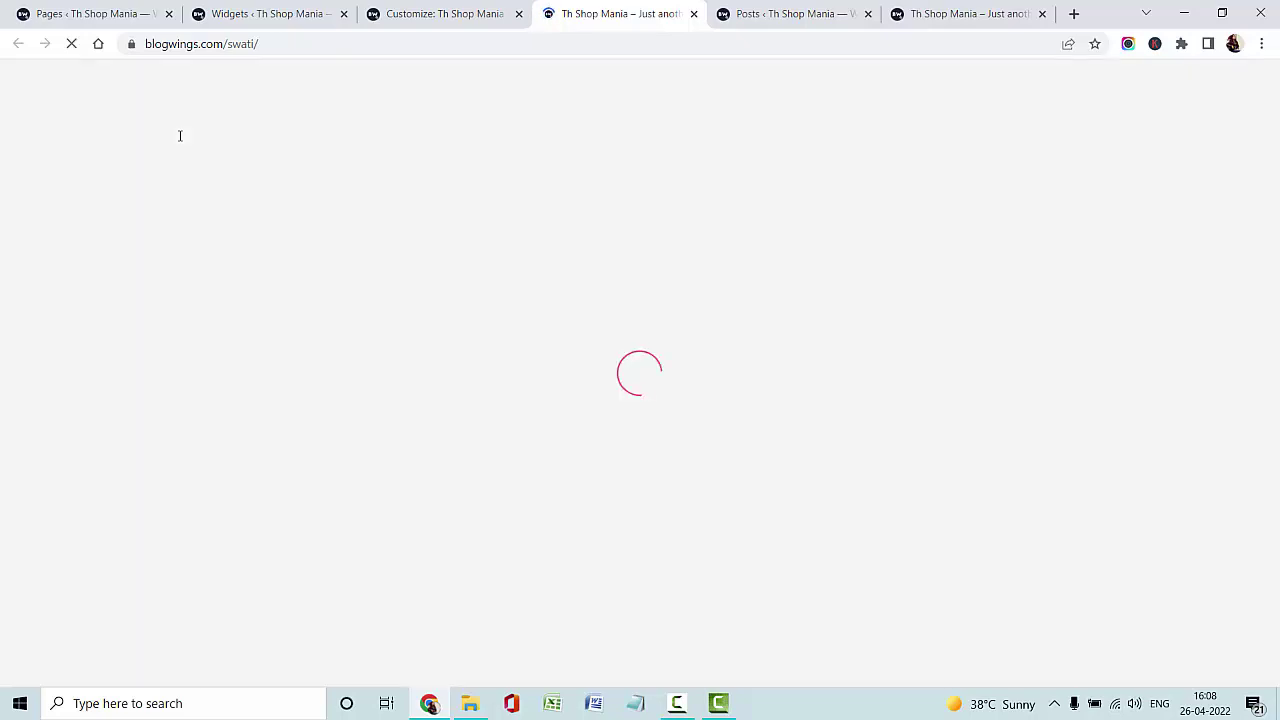
scroll(180, 136, down, 15)
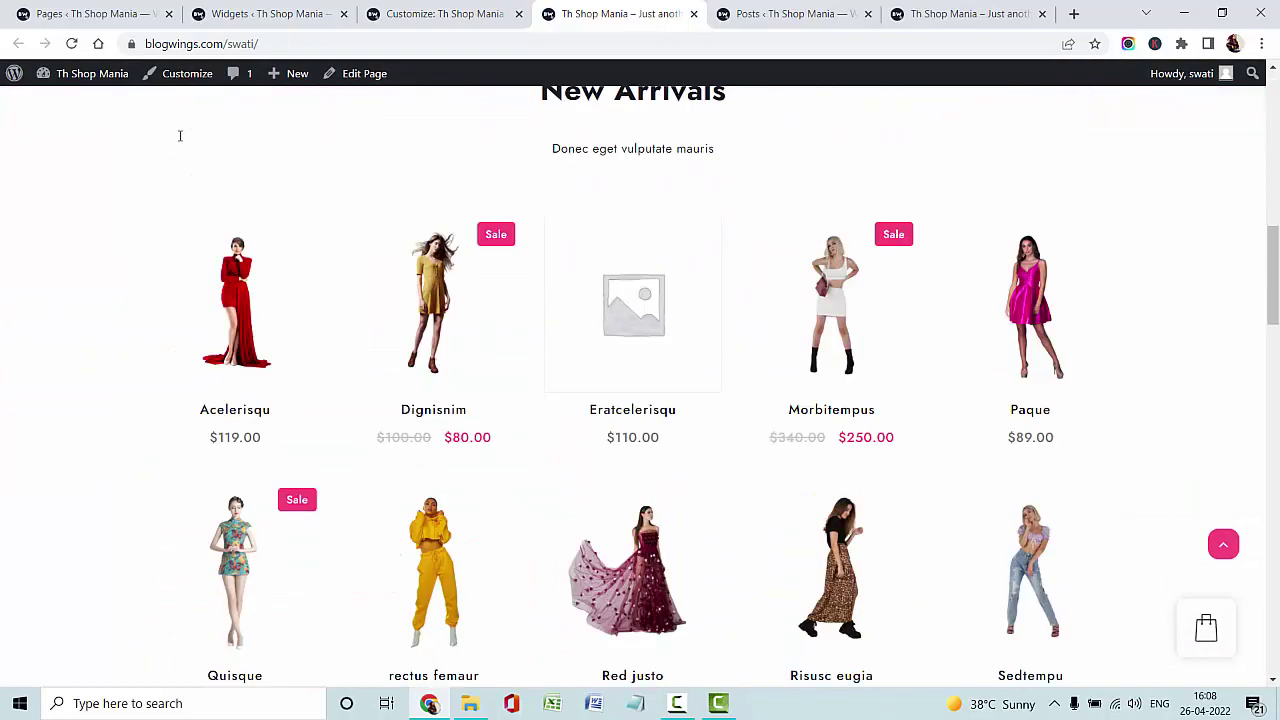
scroll(180, 136, down, 15)
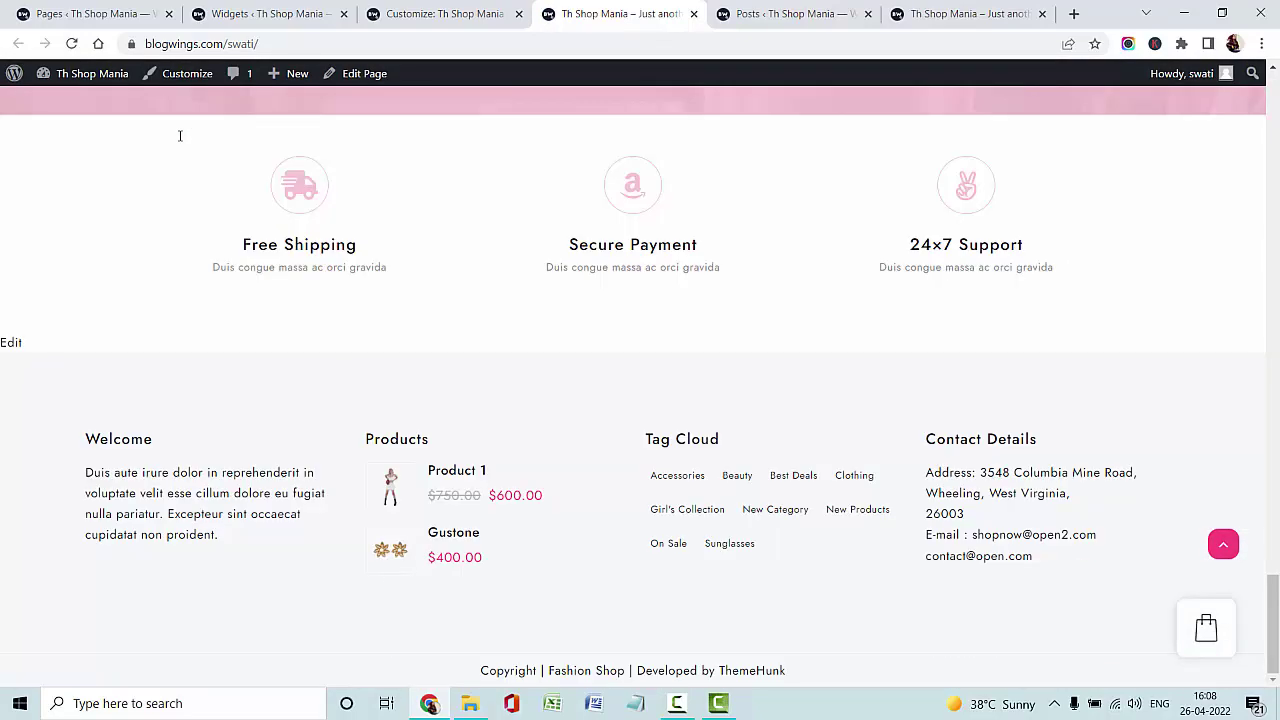
scroll(180, 136, up, 20)
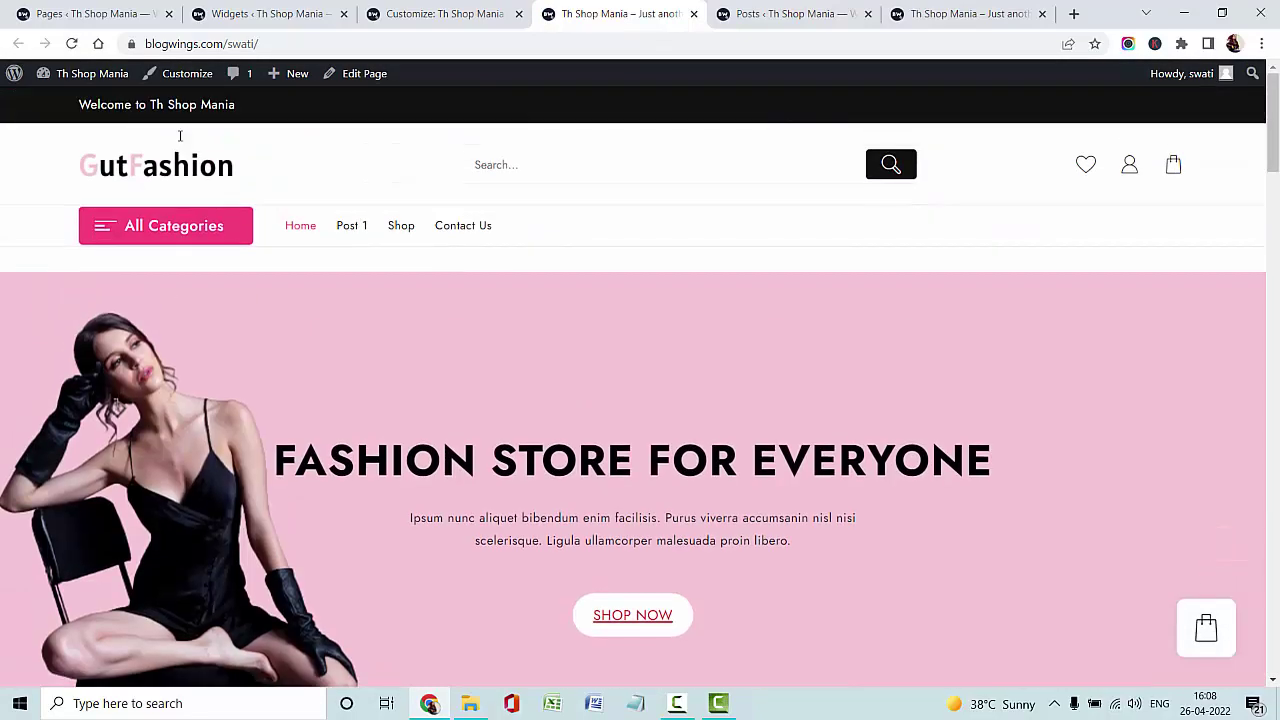
key(F10)
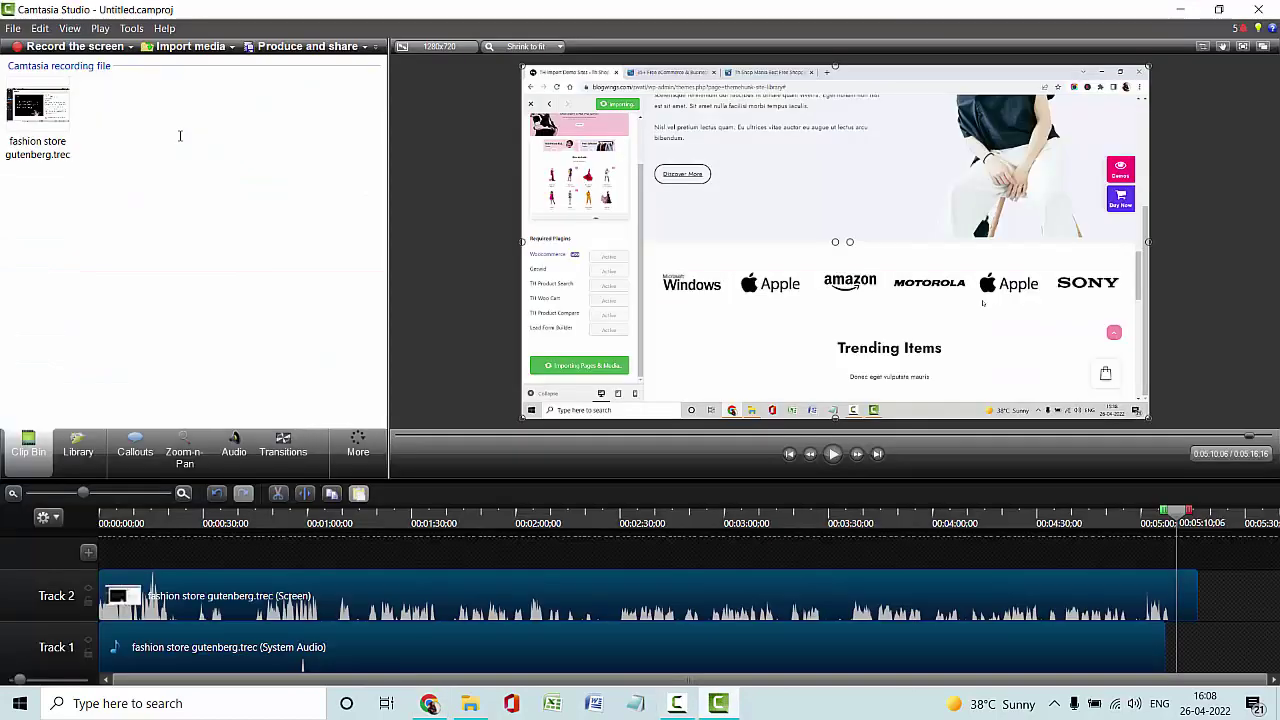